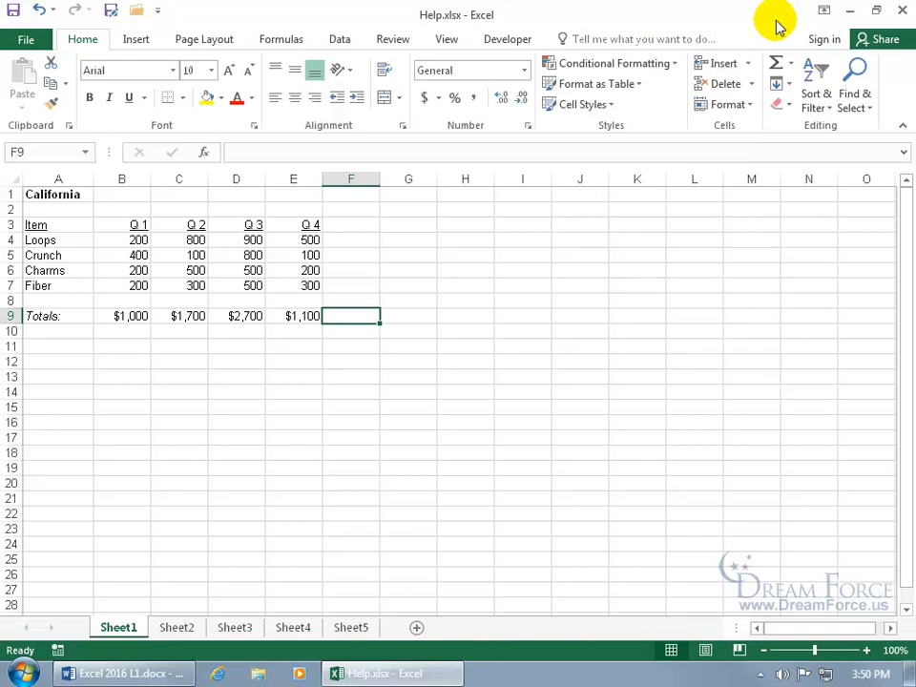
Search Tell me for 'comment' to list the comment-related commands and help
left_click(630, 39)
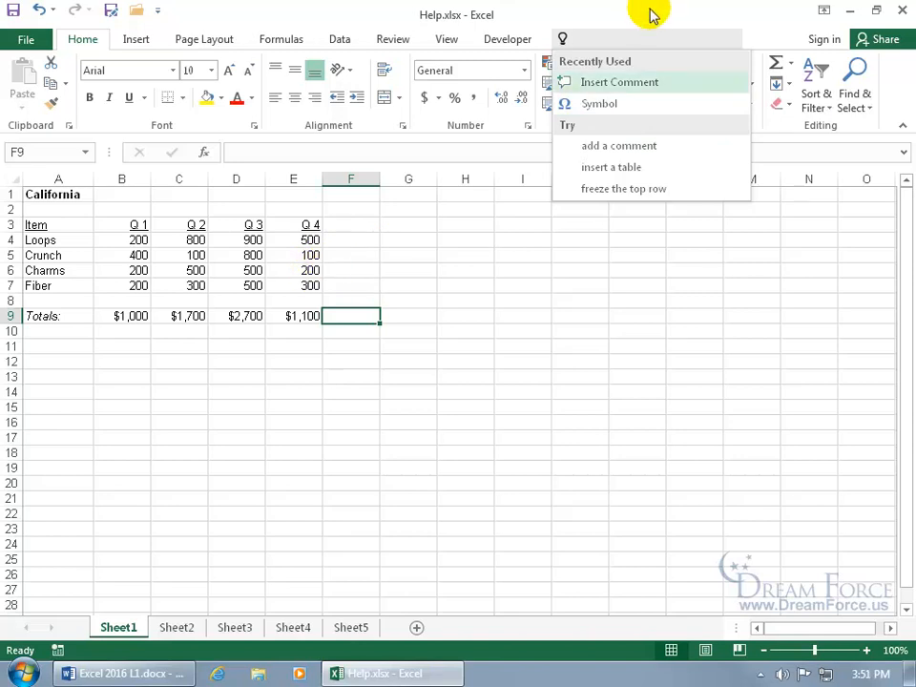
type("comment")
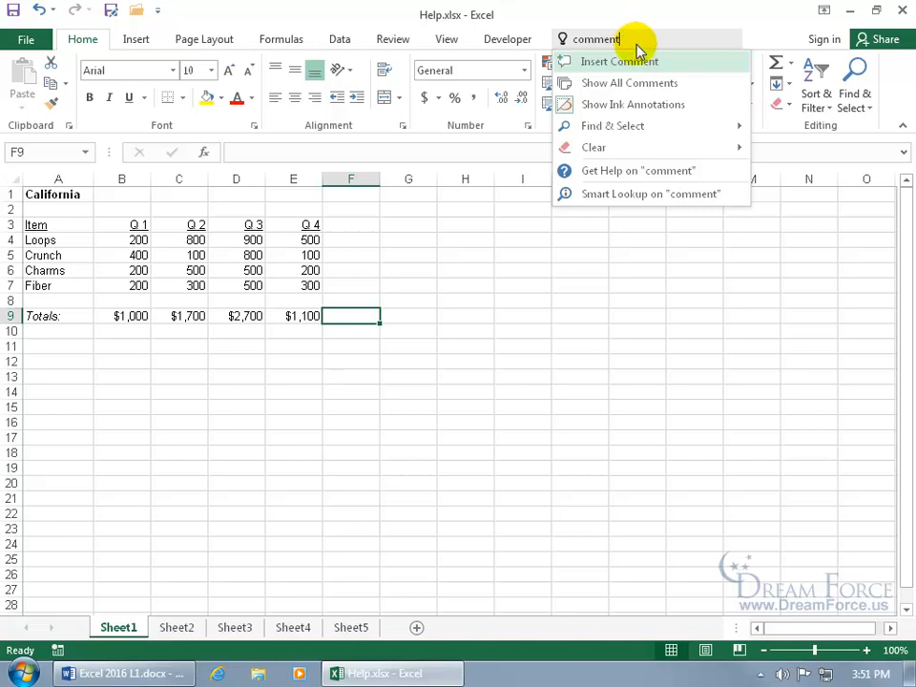
mouse_move(609, 150)
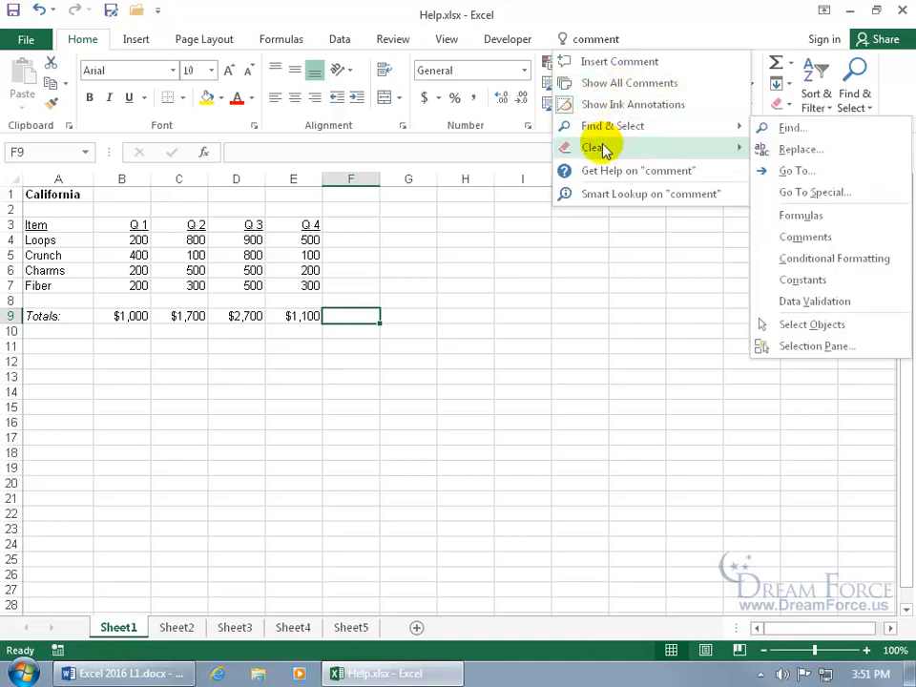
Look up 'comment' with Smart Lookup and switch between the Define and Explore results
left_click(603, 196)
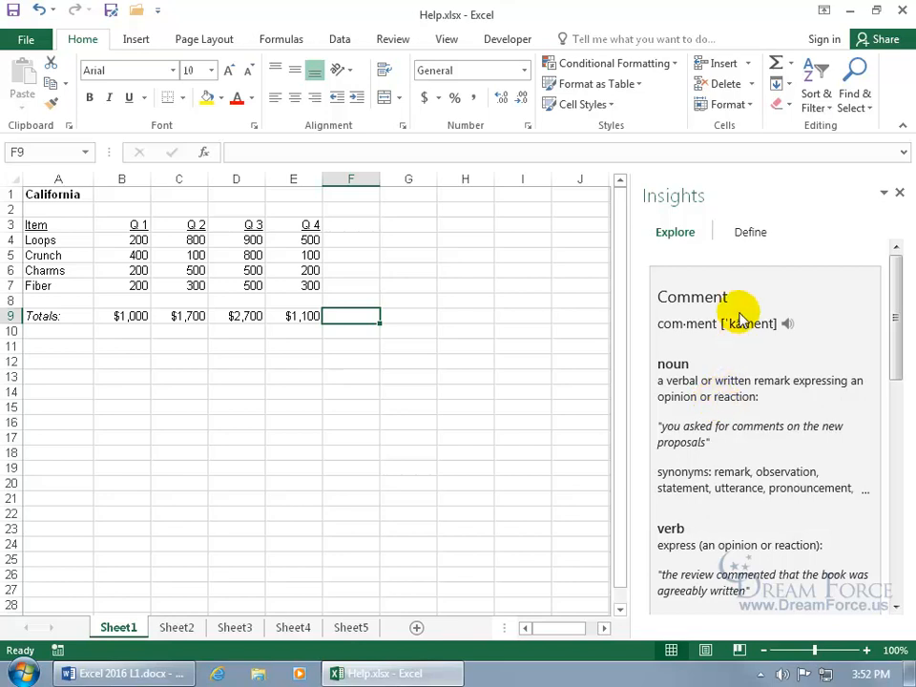
left_click(758, 239)
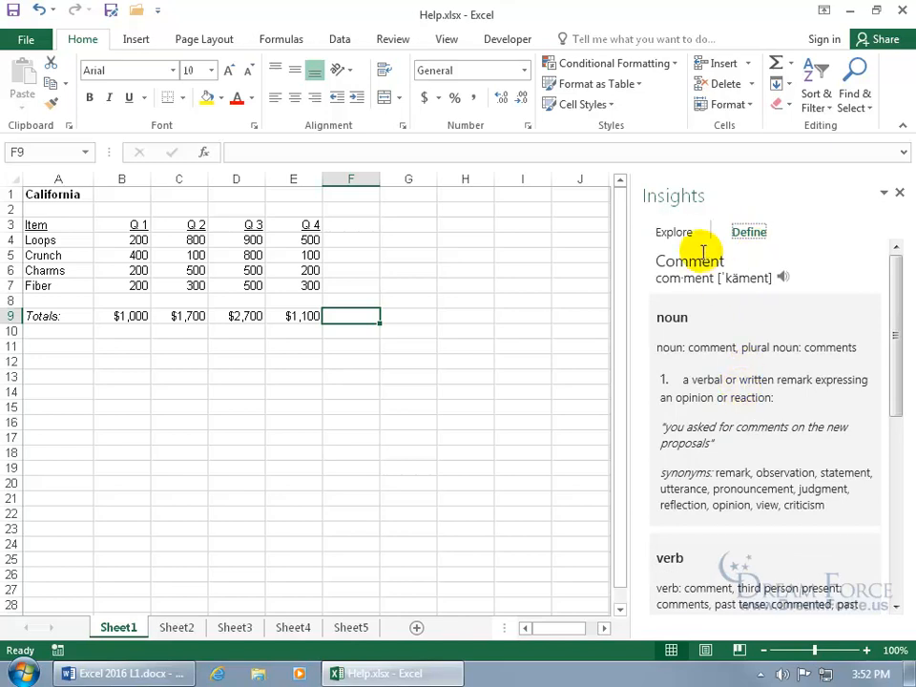
left_click(677, 234)
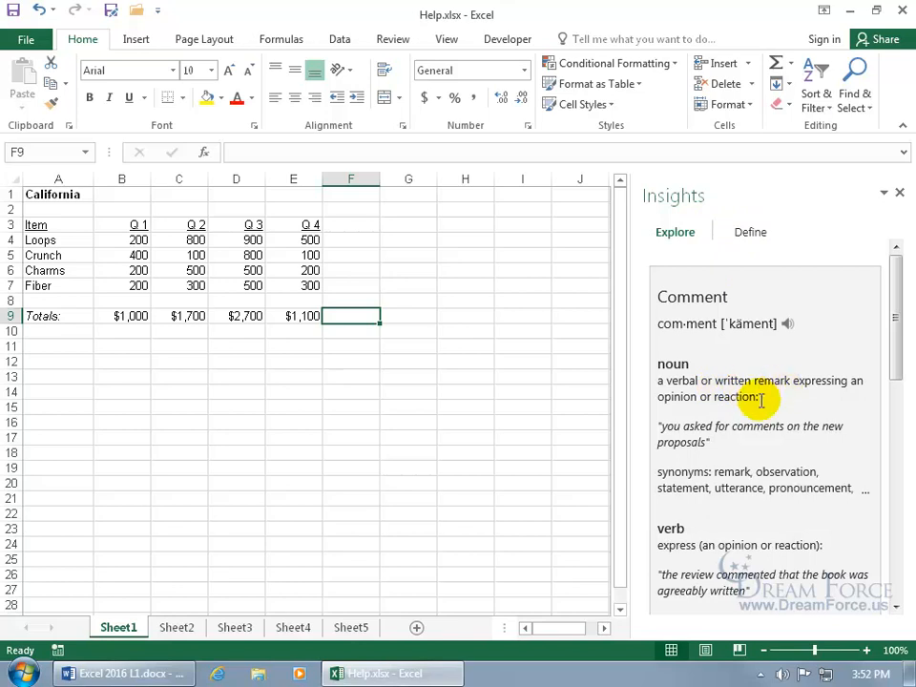
Scroll the Insights results, view comment's full definition and origin, then close Insights
left_click_drag(895, 316, 895, 491)
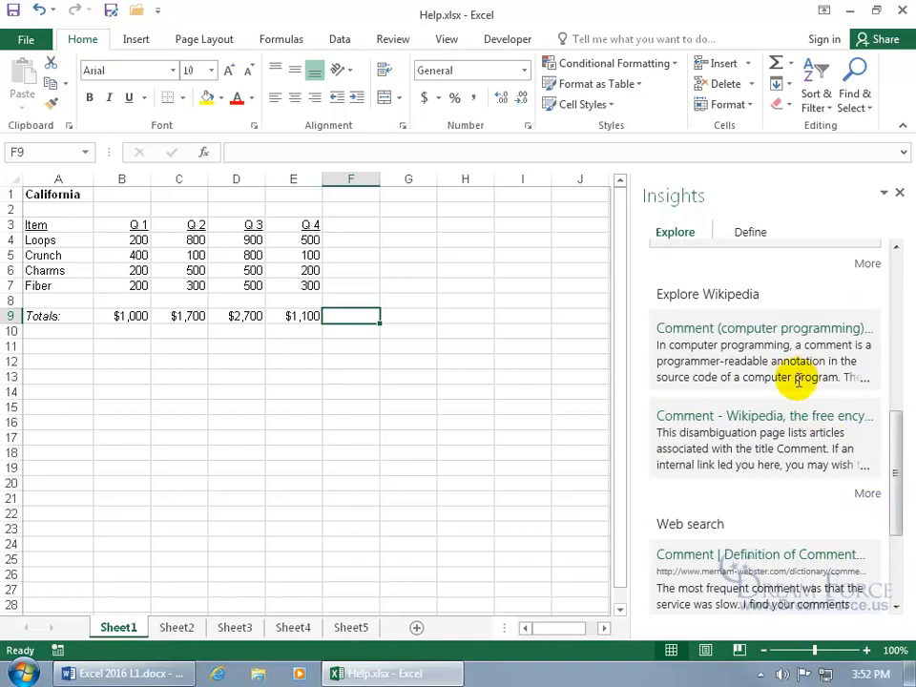
scroll(776, 458, "down", 1)
scroll(776, 457, "down", 2)
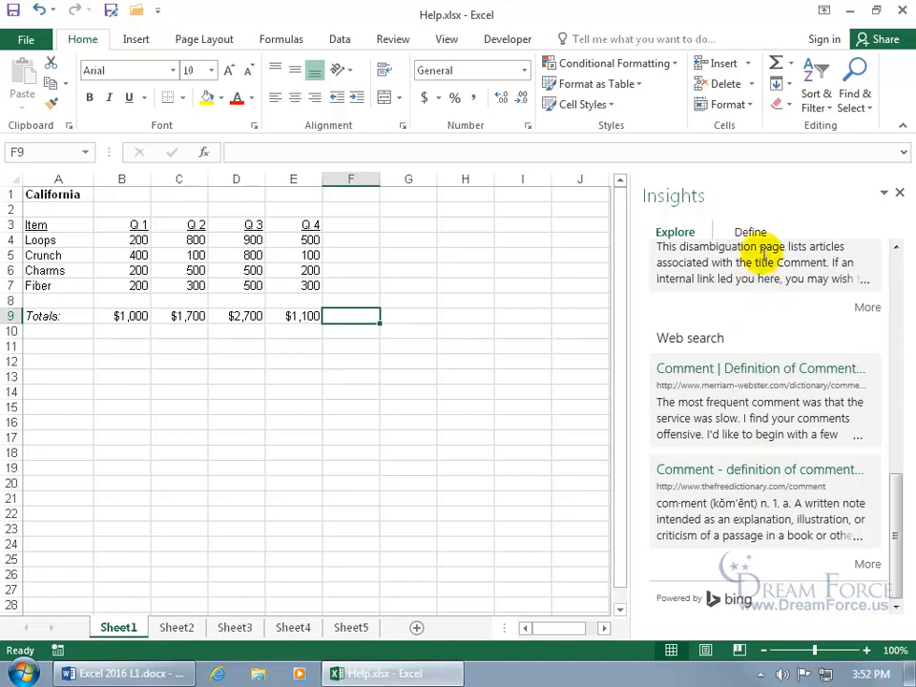
left_click(755, 232)
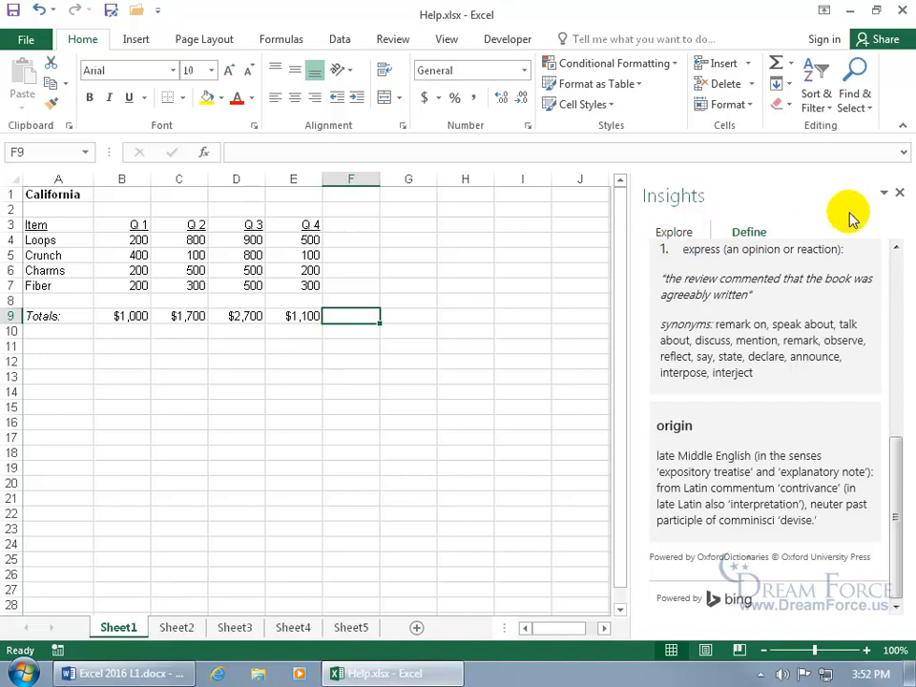
left_click(899, 193)
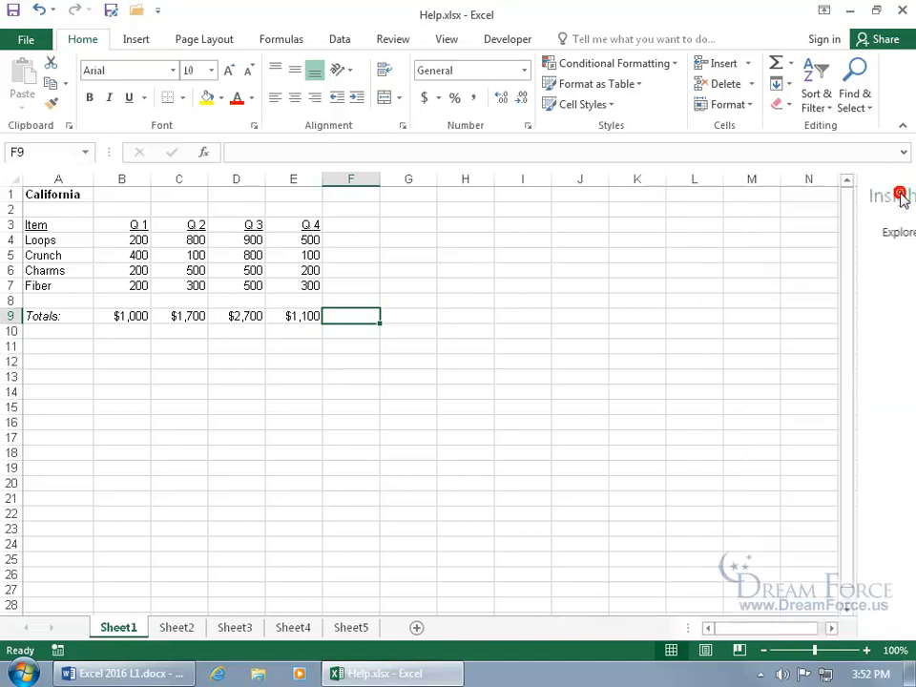
left_click(646, 38)
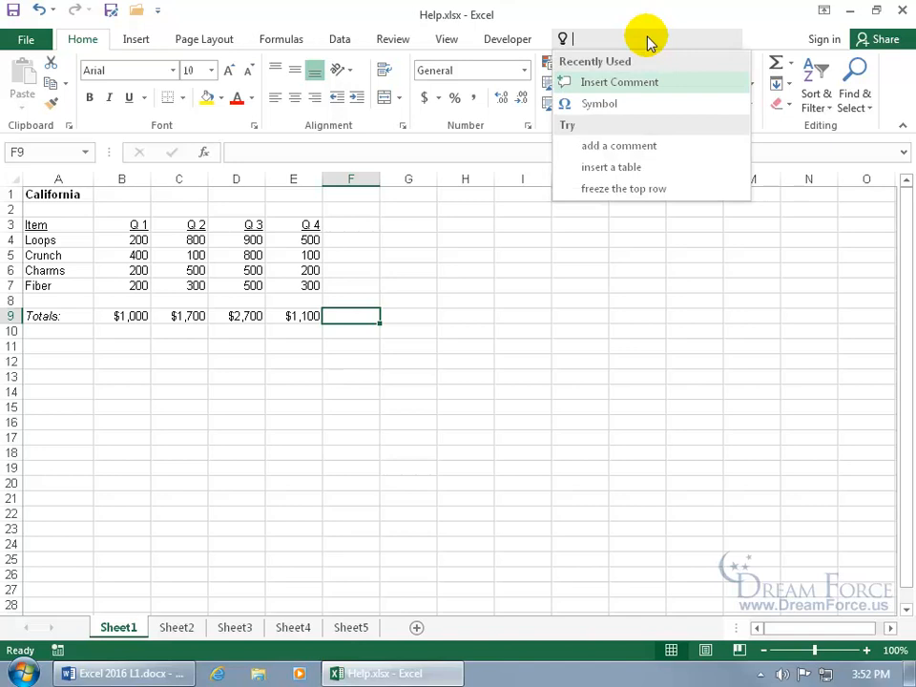
type("comment")
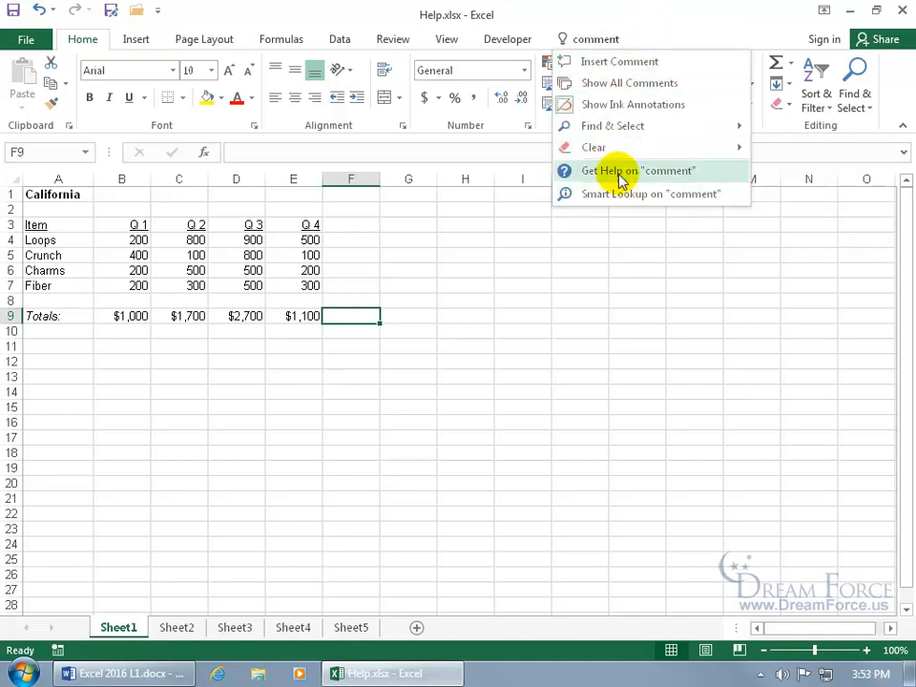
left_click(620, 177)
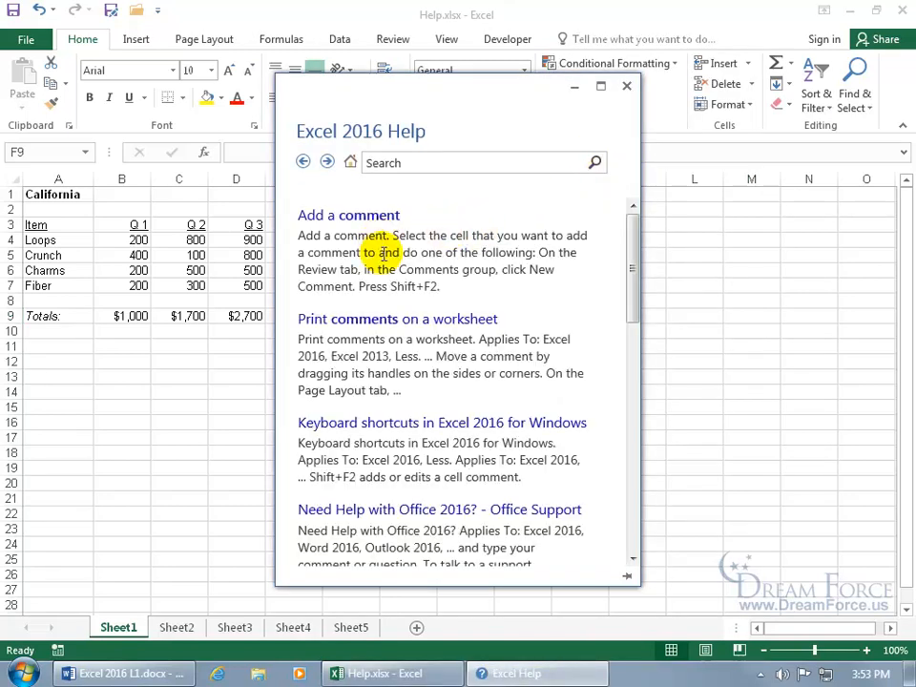
left_click(375, 217)
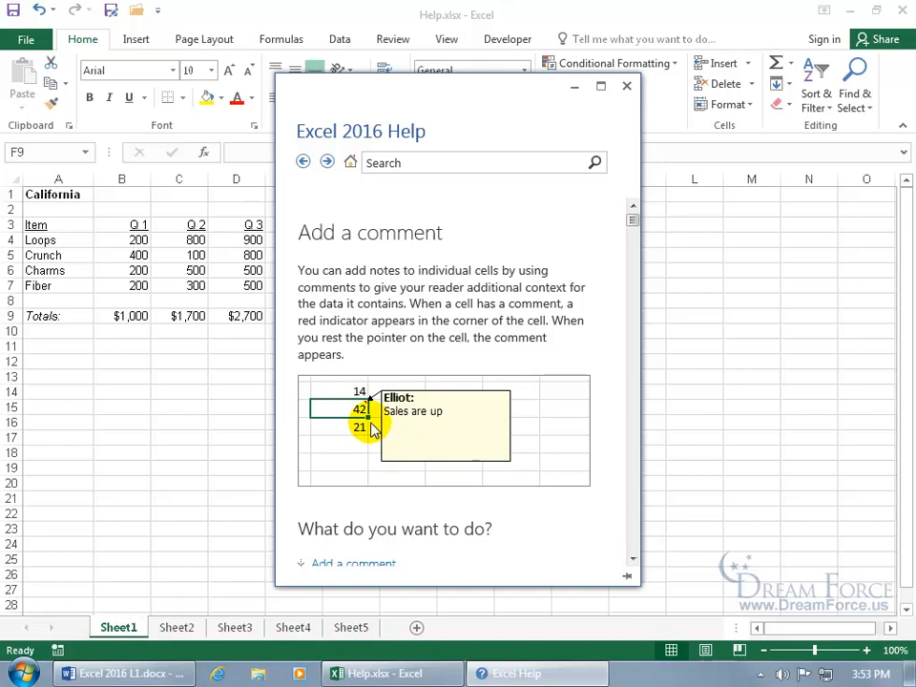
left_click(389, 166)
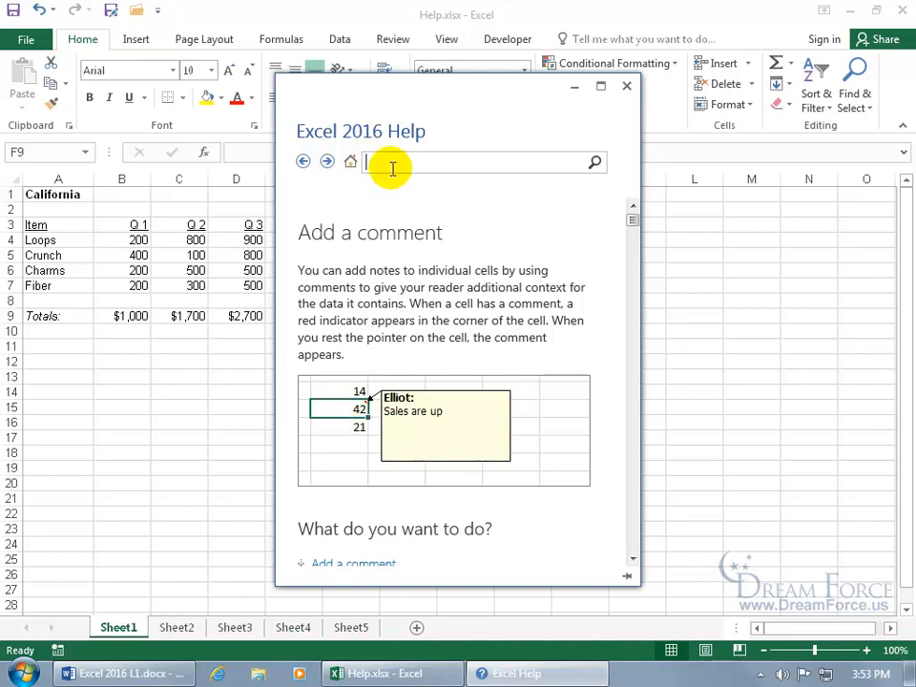
type("keyboard shortcuts")
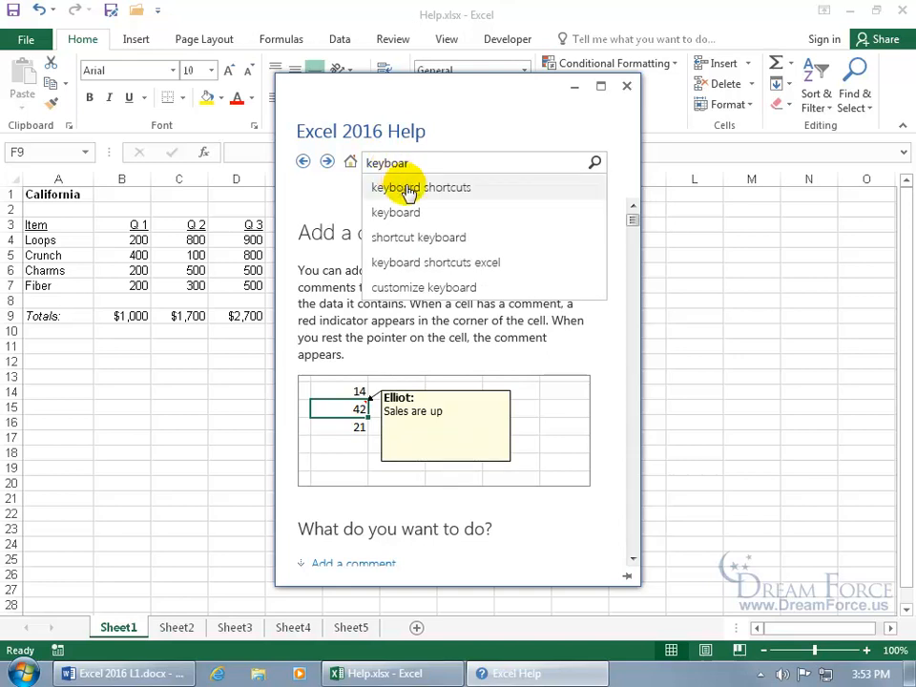
left_click(408, 188)
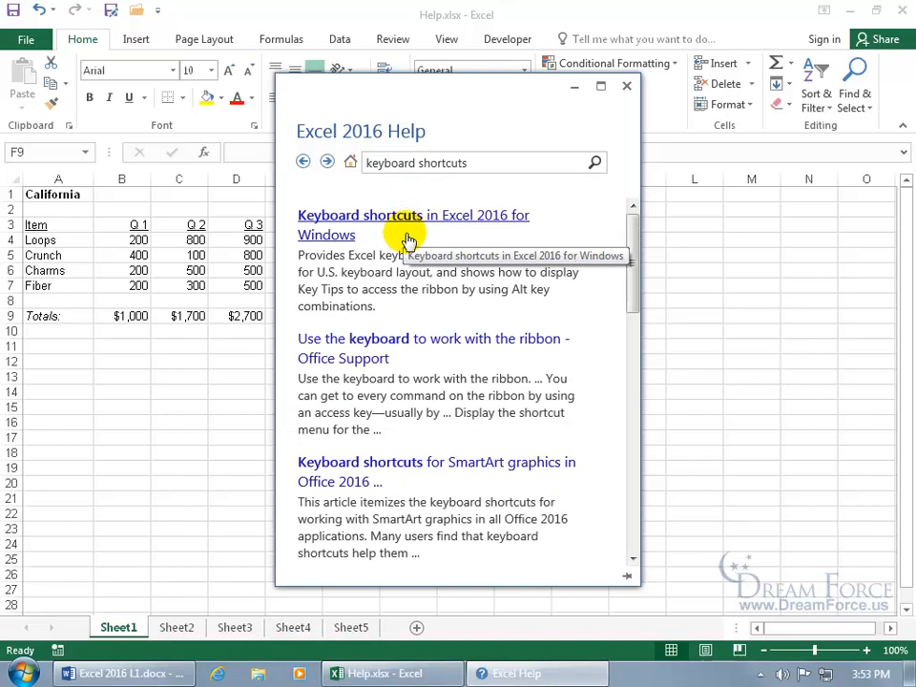
left_click(303, 163)
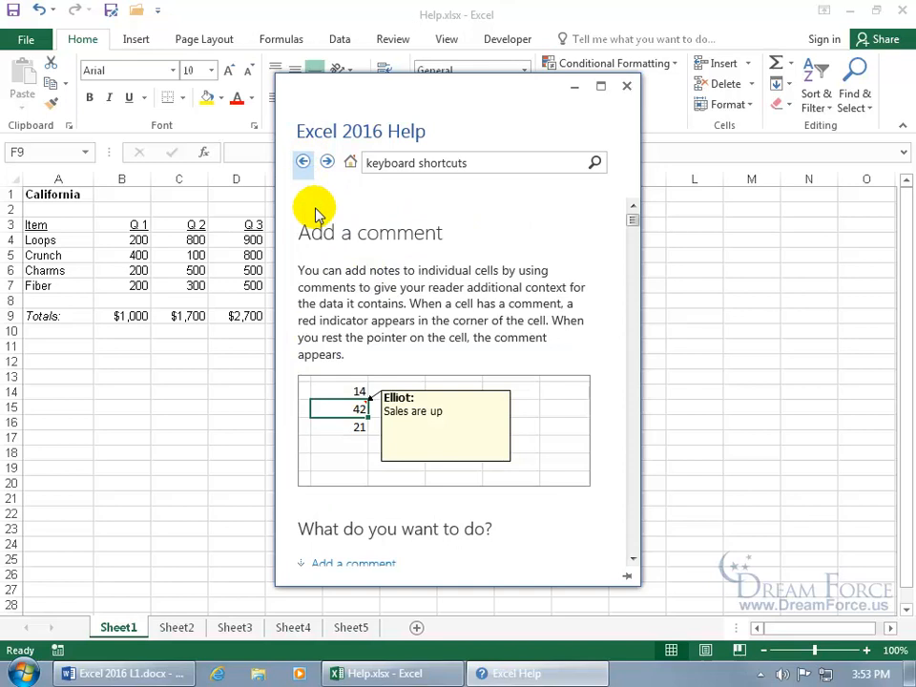
left_click(350, 164)
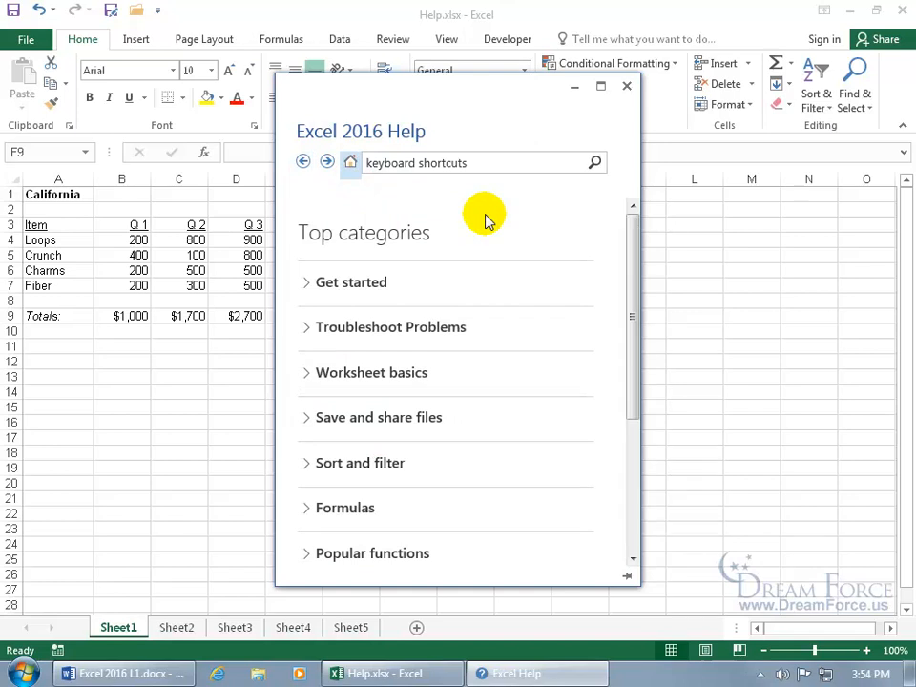
left_click(627, 86)
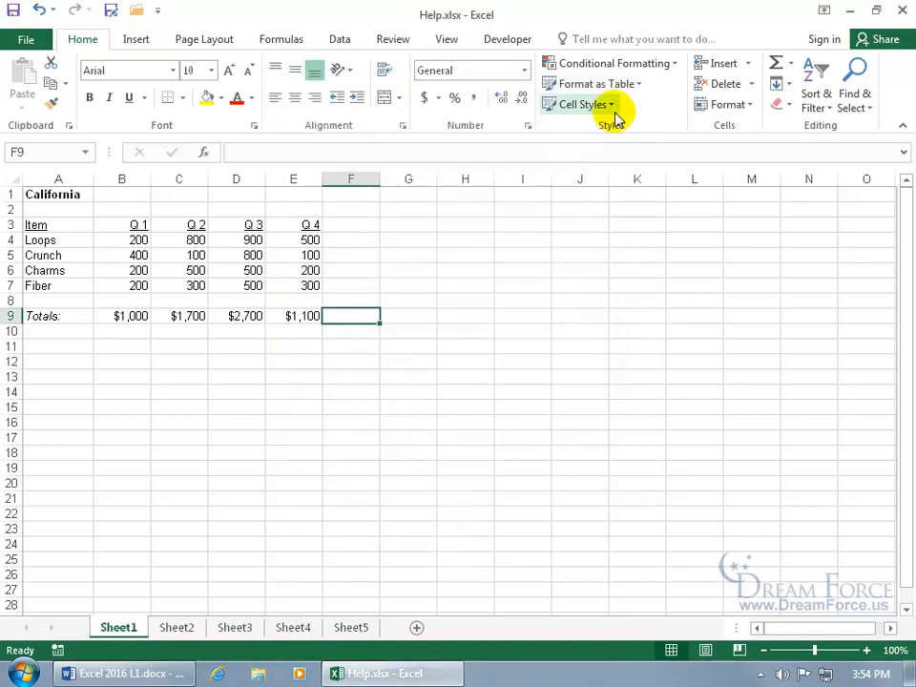
Insert a comment on F9 through a Tell me search for 'comment', then exit it
left_click(630, 38)
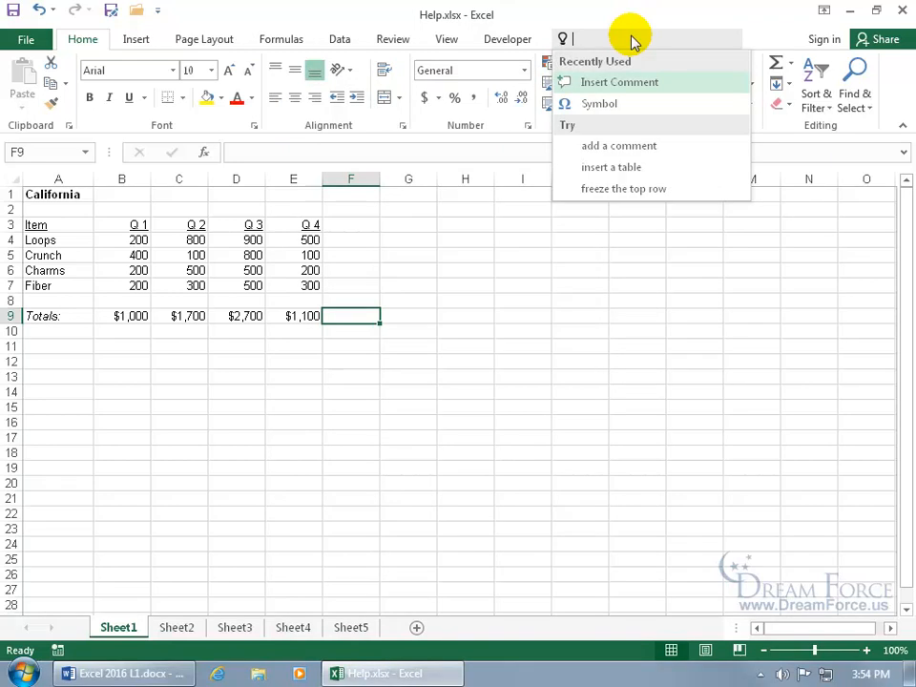
type("comment")
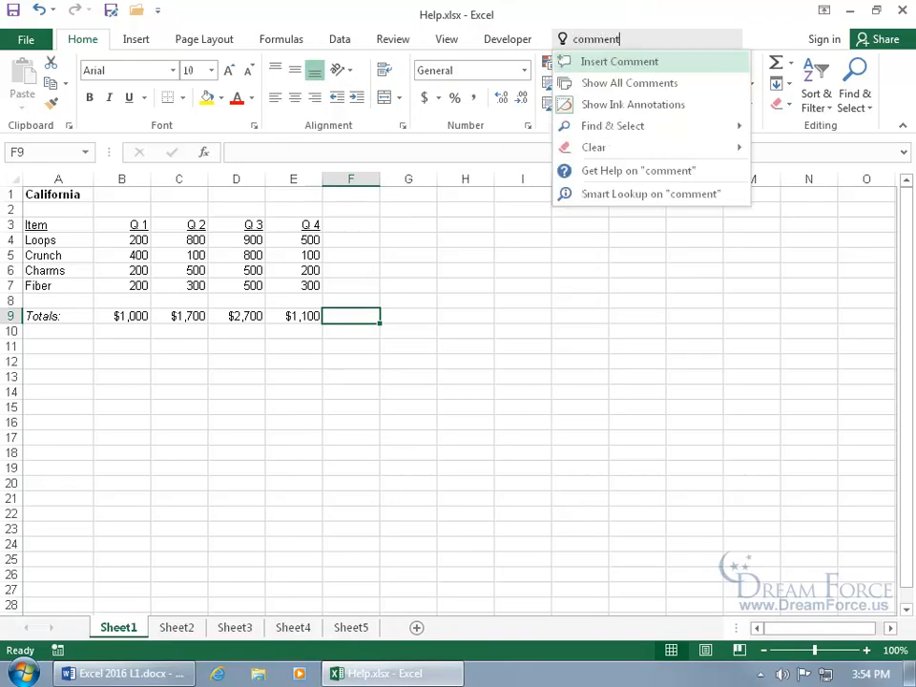
left_click(629, 69)
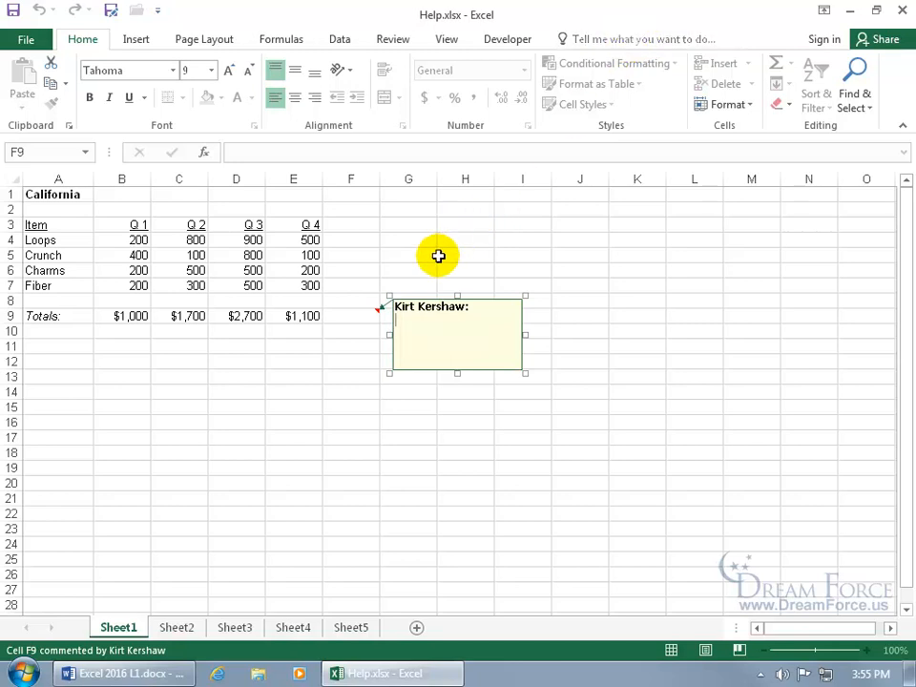
key("Escape")
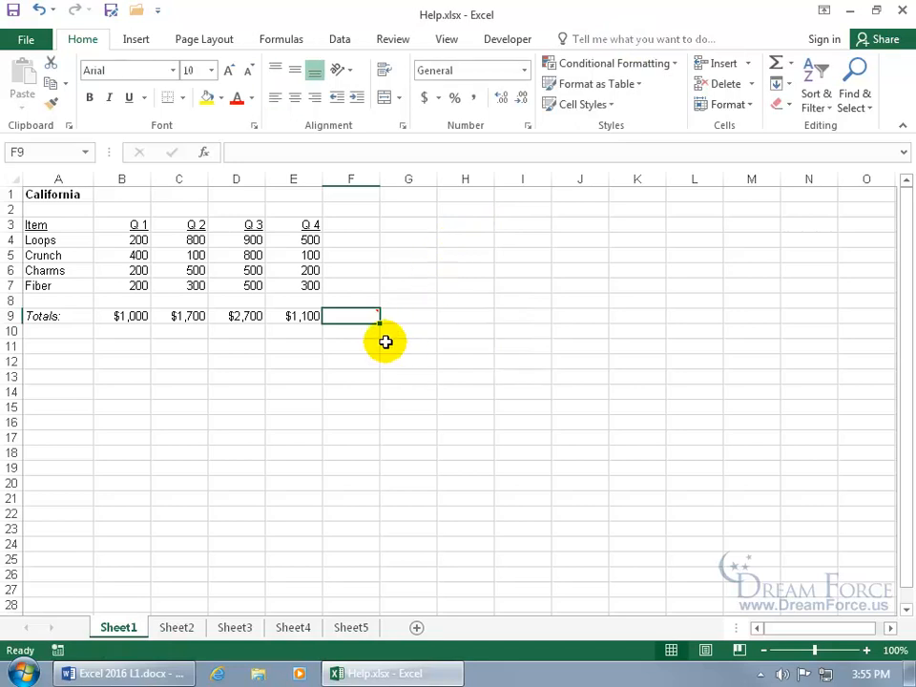
Delete F9's comment with the right-click Delete Comment option and show the Review tools
left_click(363, 344)
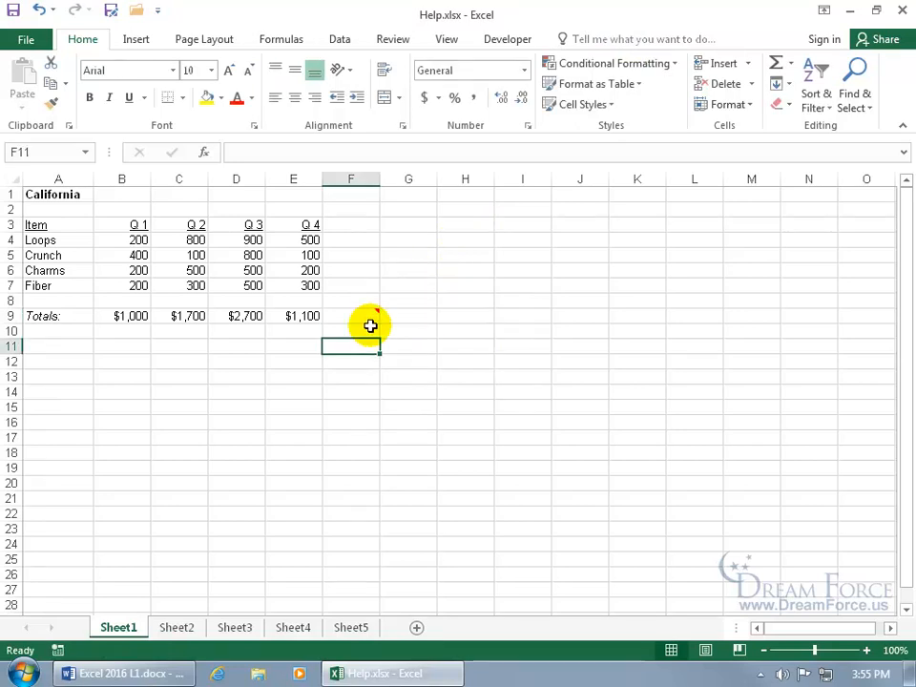
right_click(362, 316)
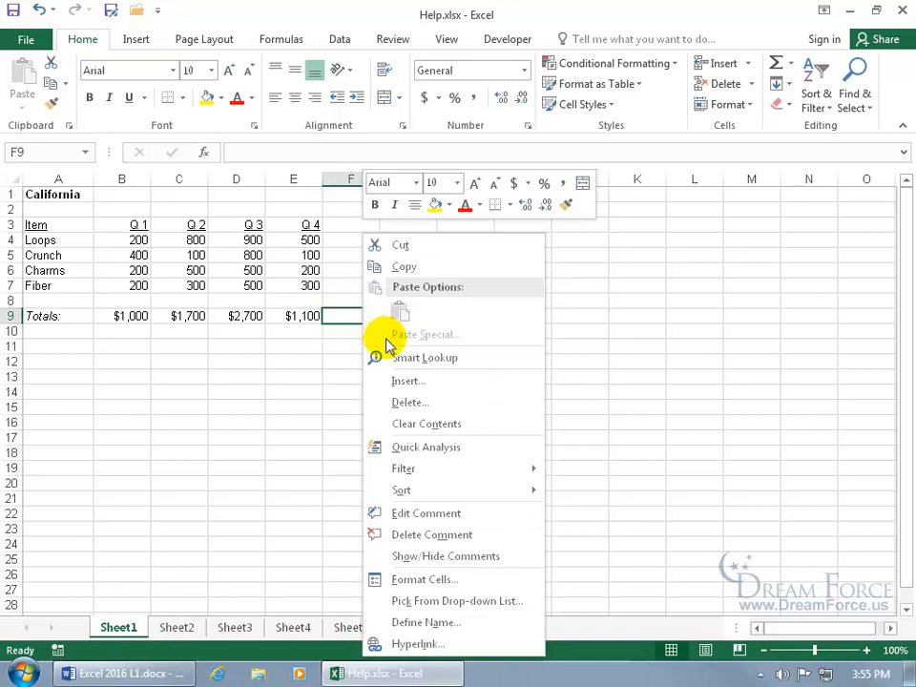
left_click(432, 534)
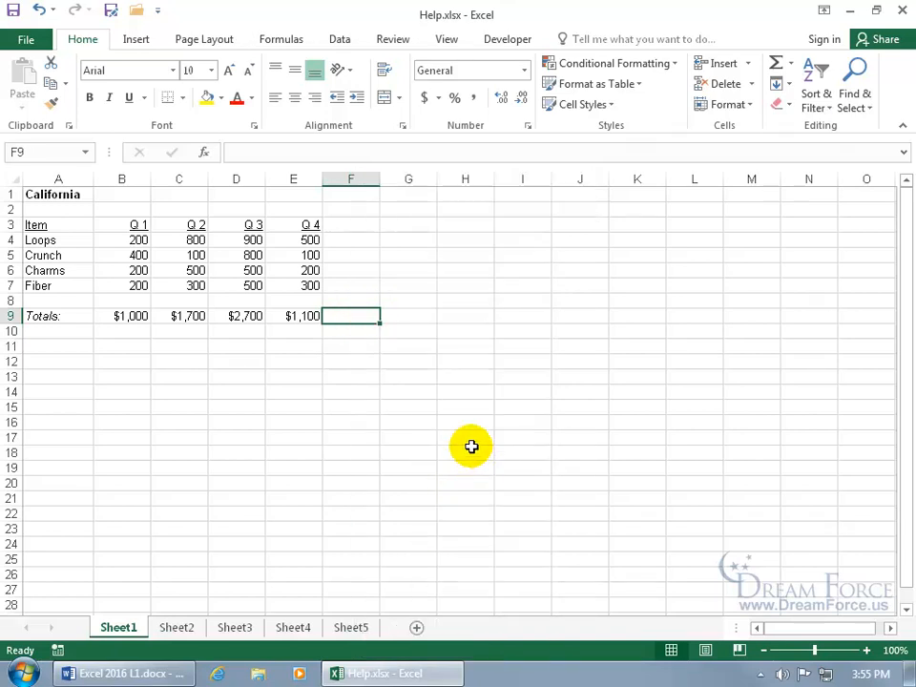
left_click(392, 39)
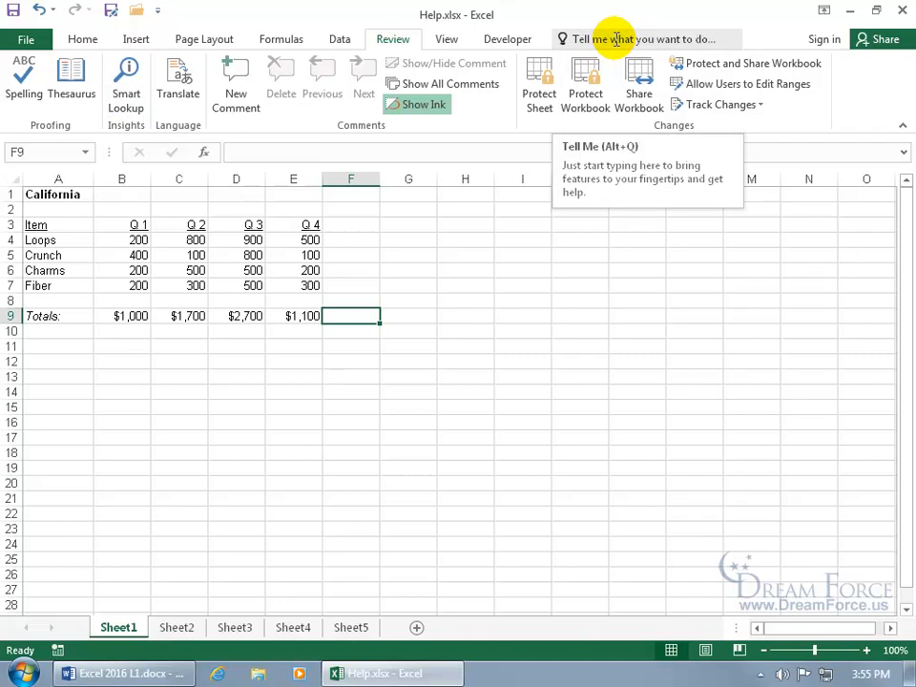
Run Smart Lookup on 'California' from A1 and view its dictionary definition
left_click(127, 91)
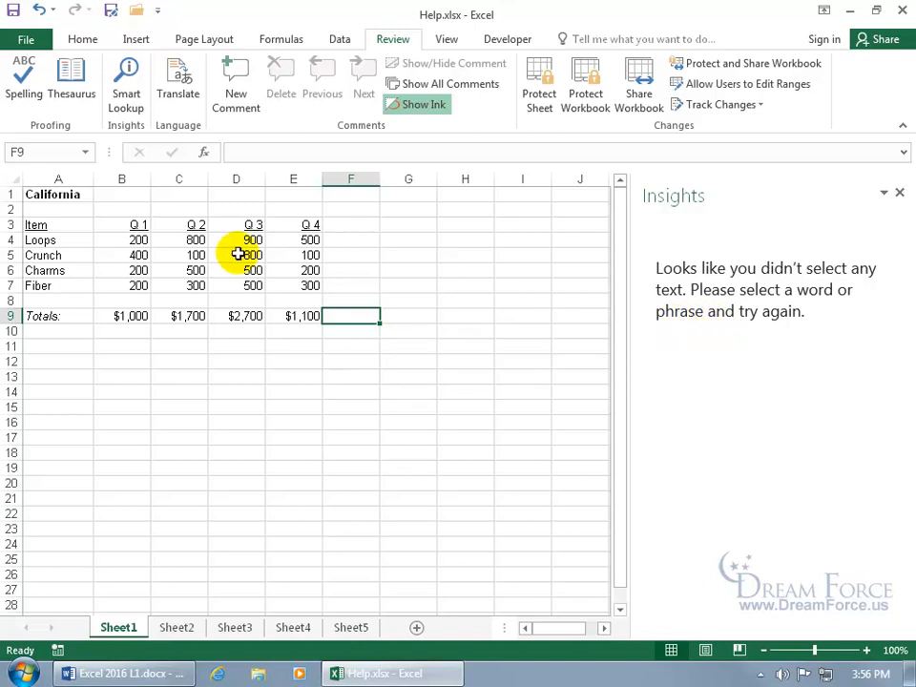
left_click(77, 194)
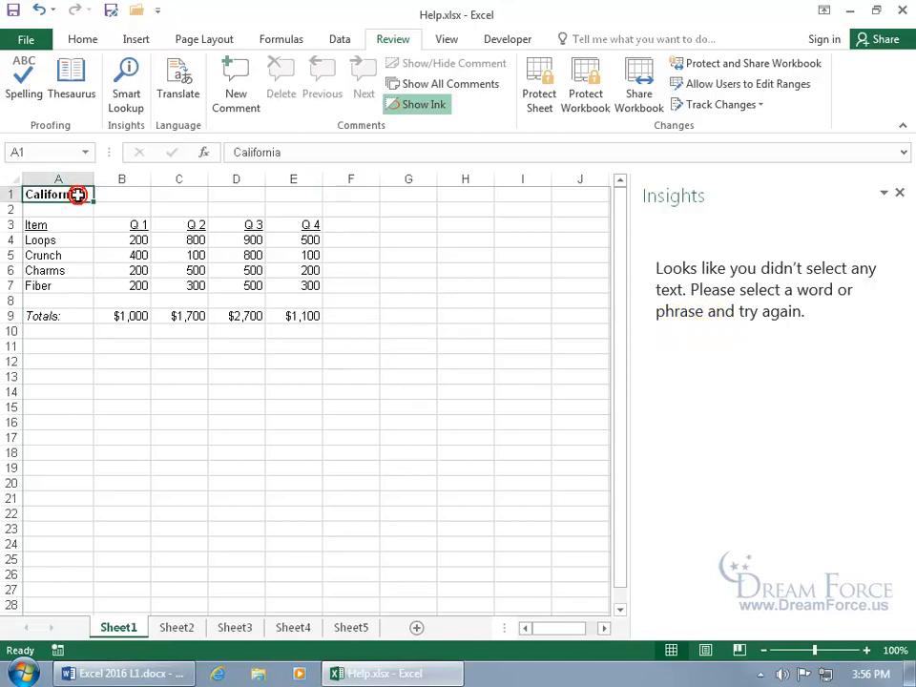
left_click(128, 87)
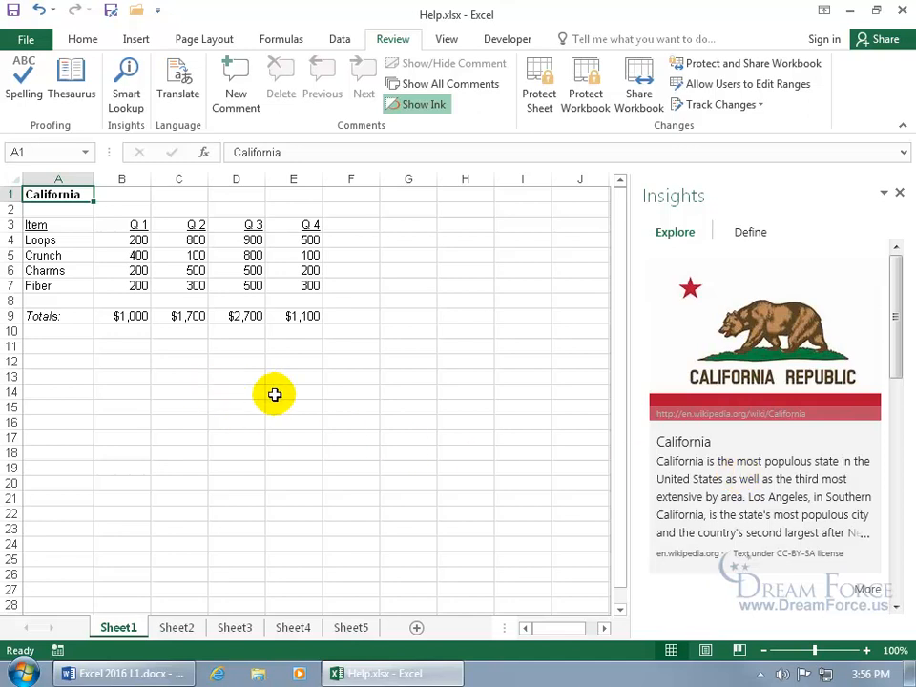
left_click(752, 234)
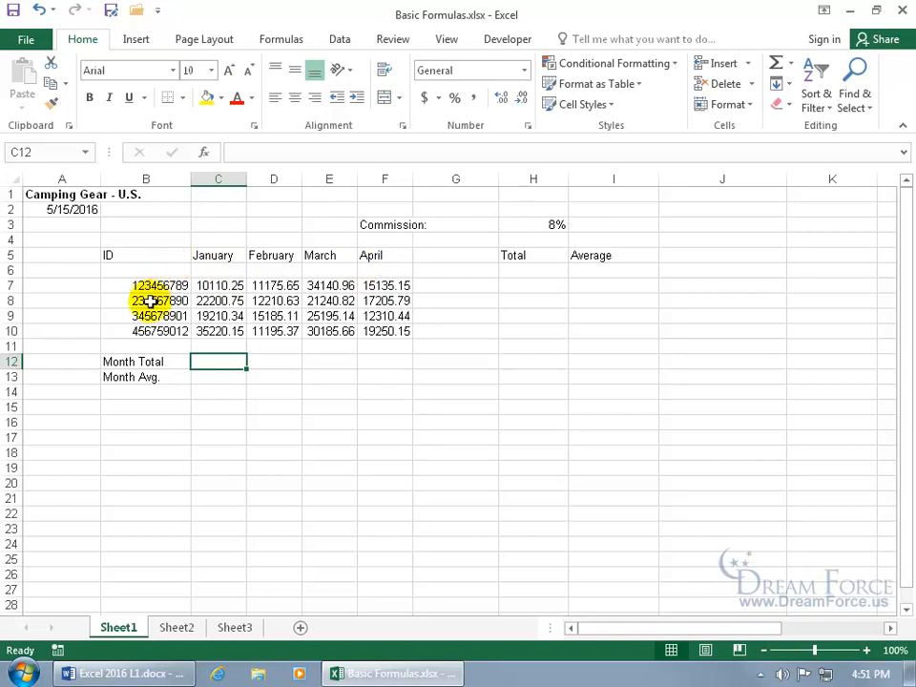
Enter =c7+c8+c10 in C12 as January's Month Total, giving 67531.15
left_click(226, 286)
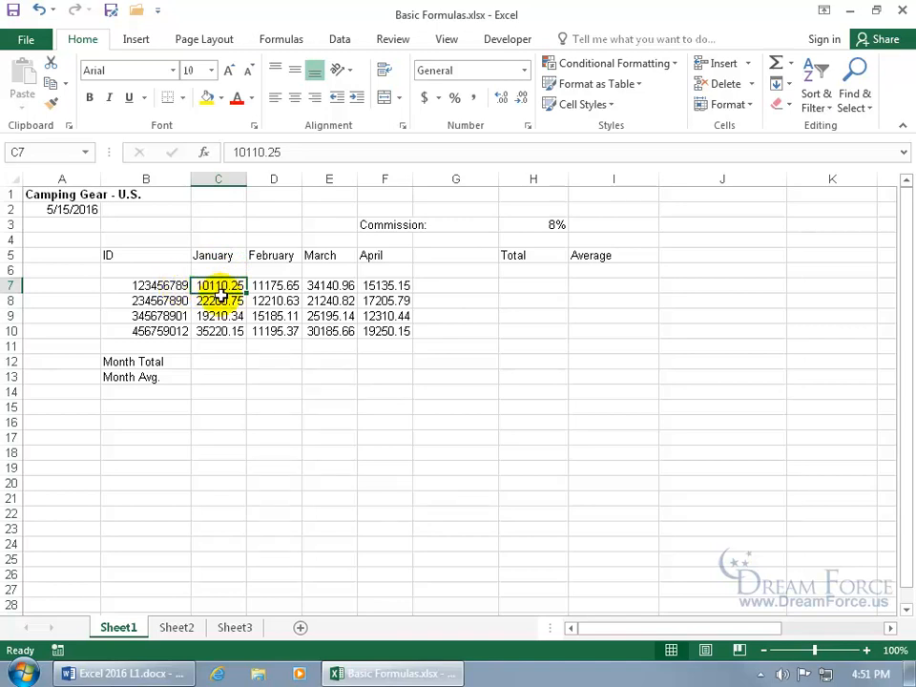
left_click(219, 300)
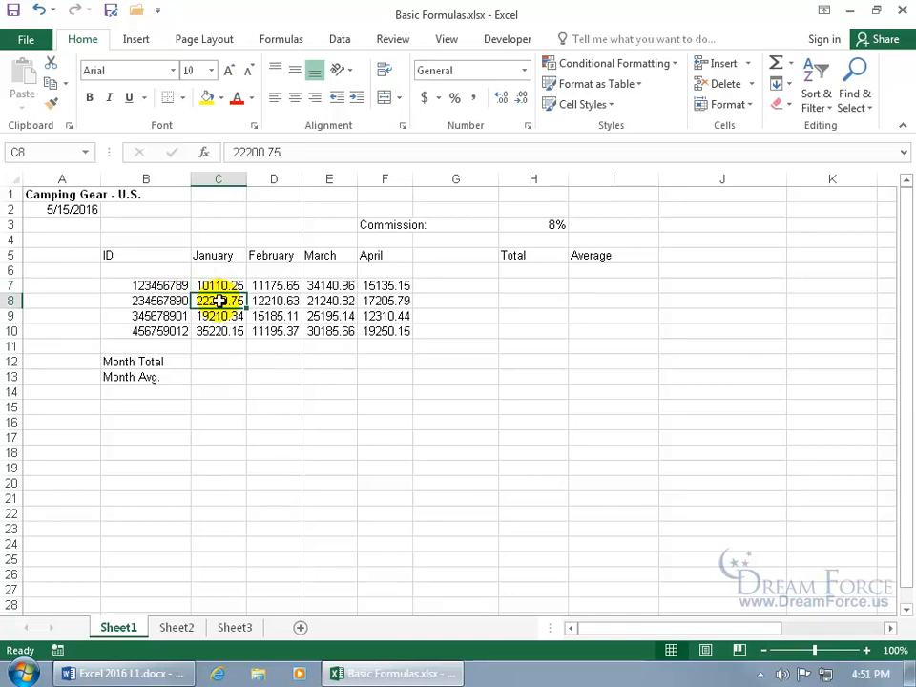
left_click(217, 358)
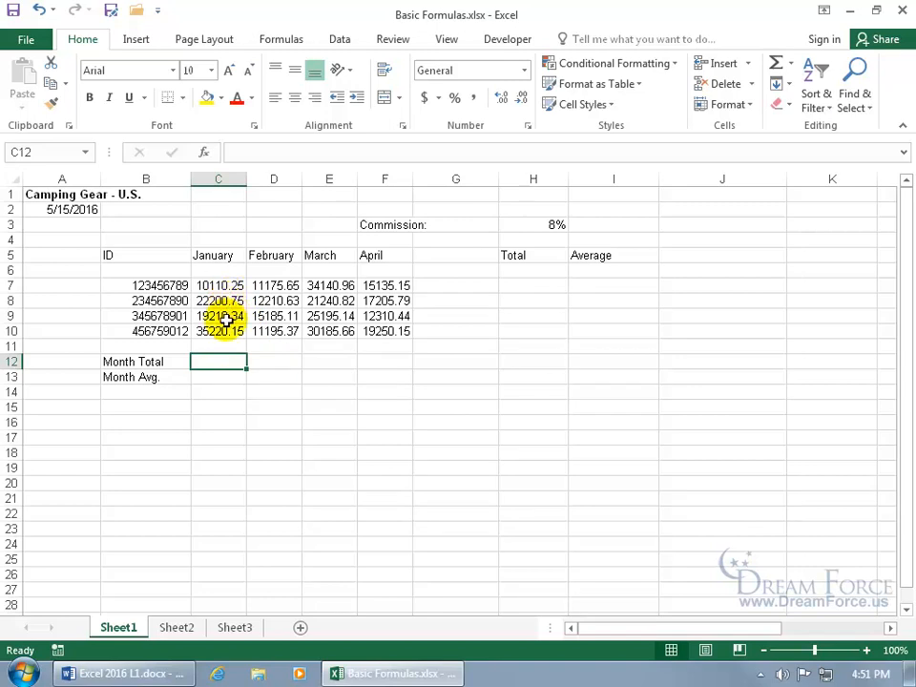
type("=")
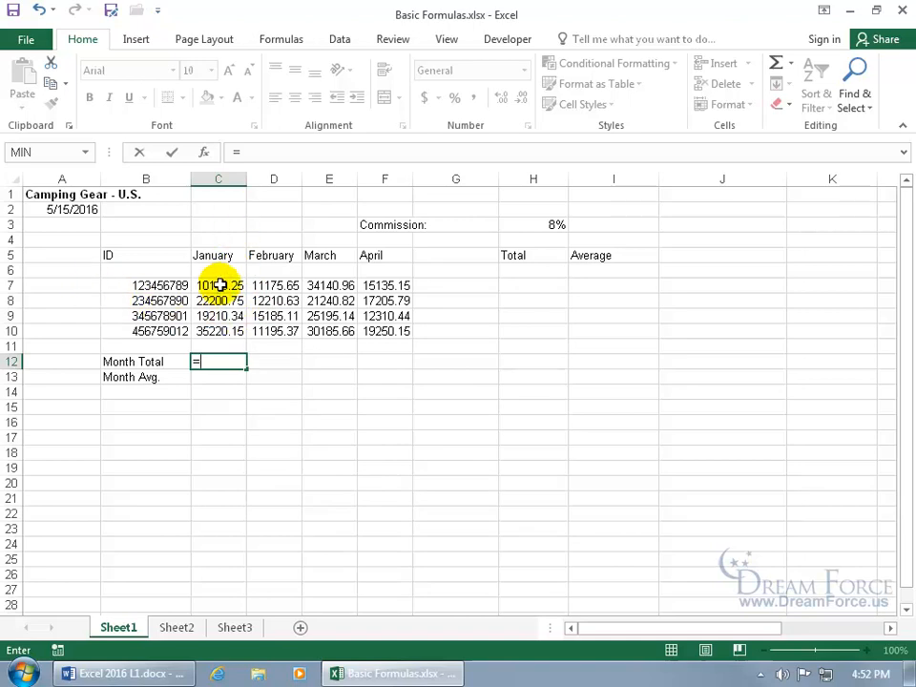
type("c7")
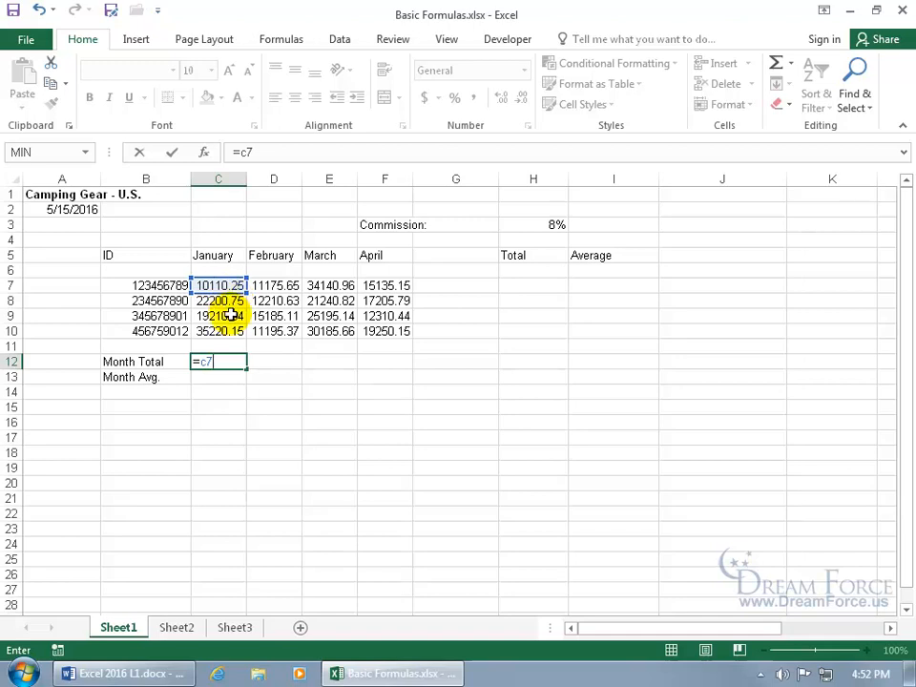
type("+")
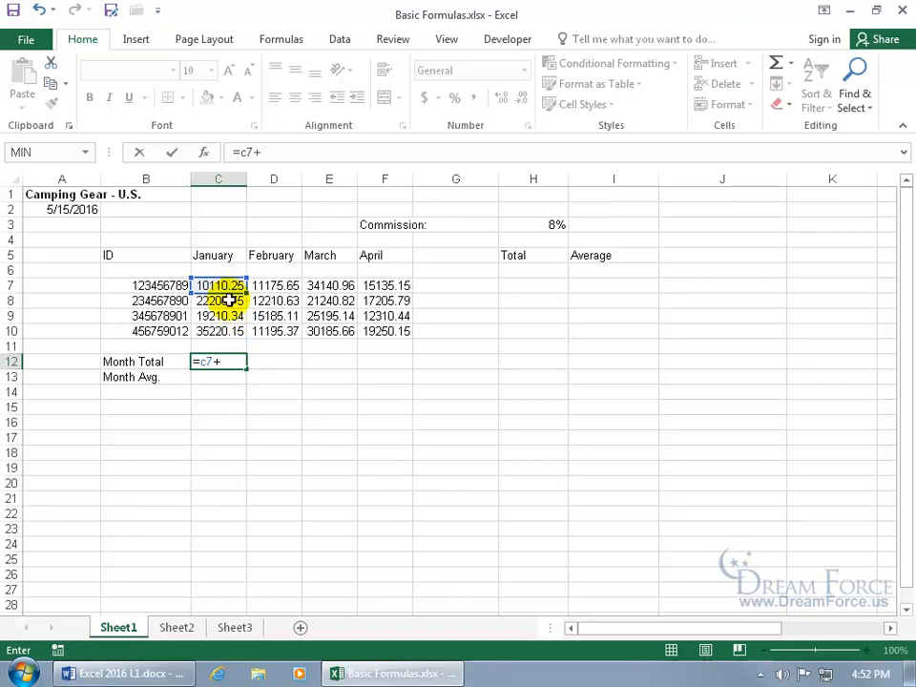
type("c8")
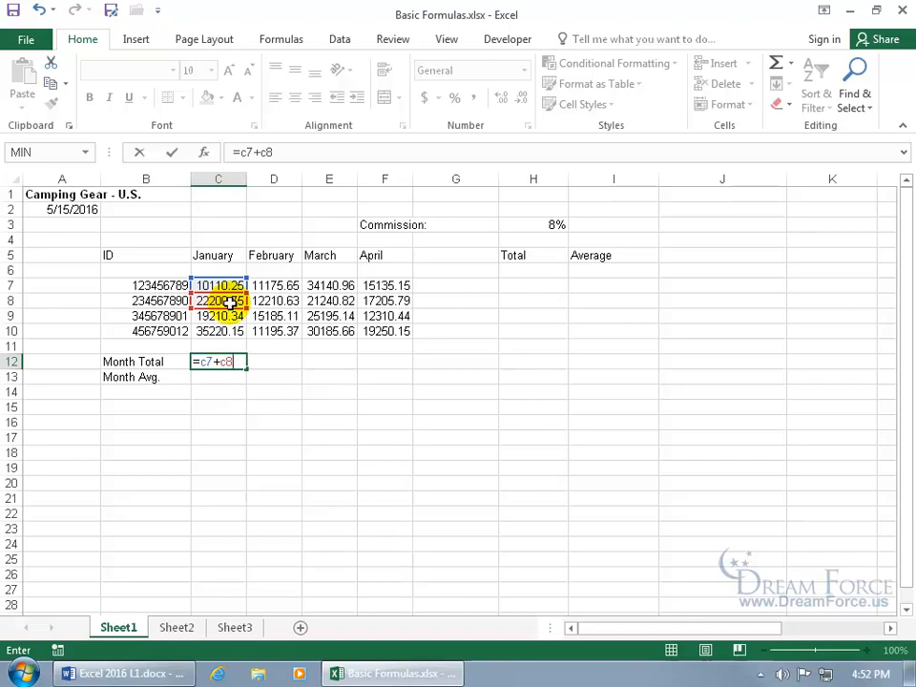
type("+c10")
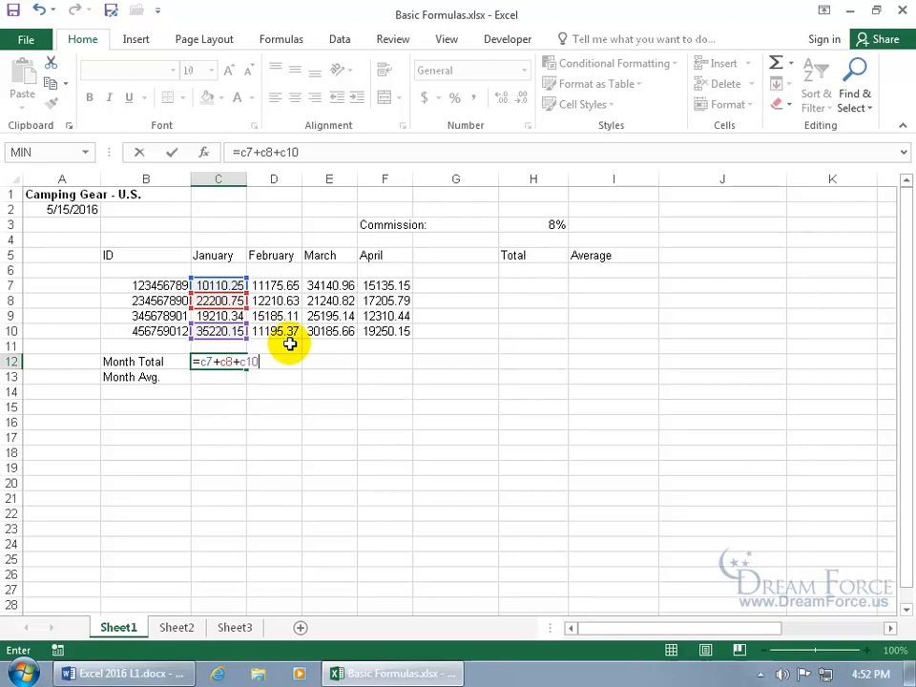
key("Return")
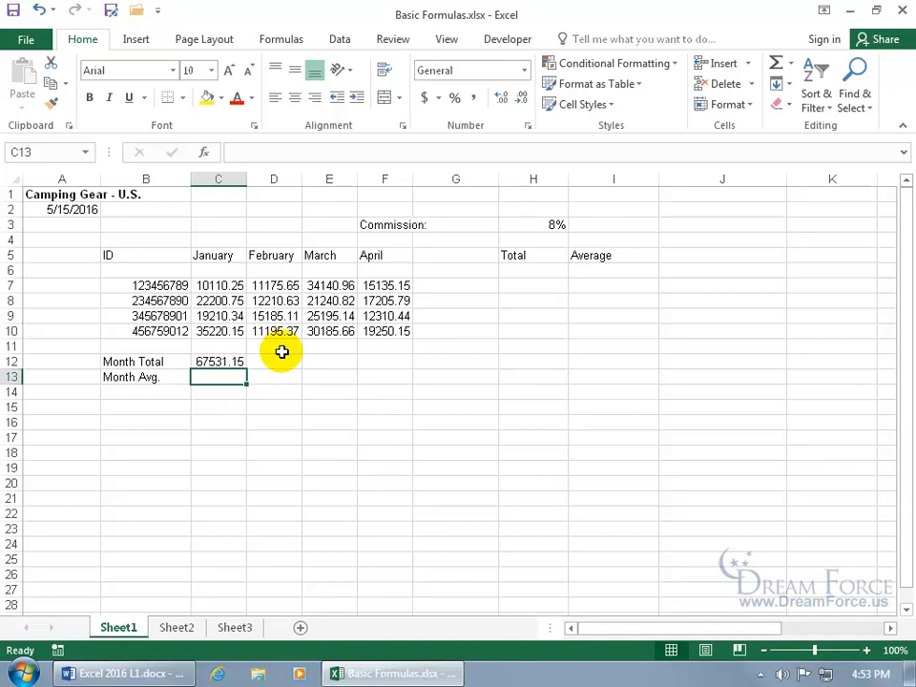
Add +C9 to C12's formula so it reads =C7+C8+C9+C10, totalling 86741.49
left_click(226, 363)
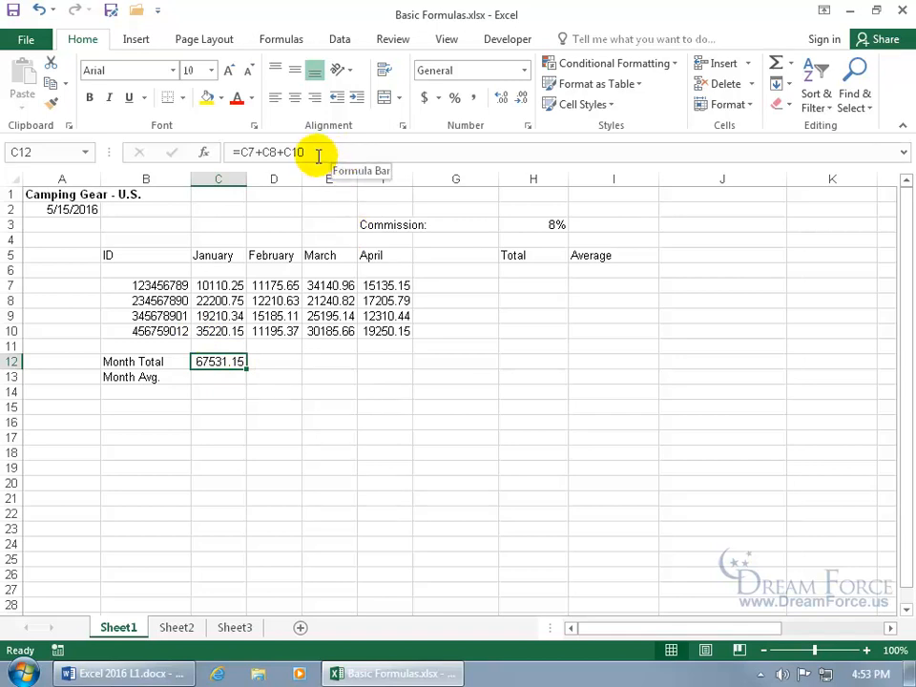
left_click(267, 153)
type("+c9+")
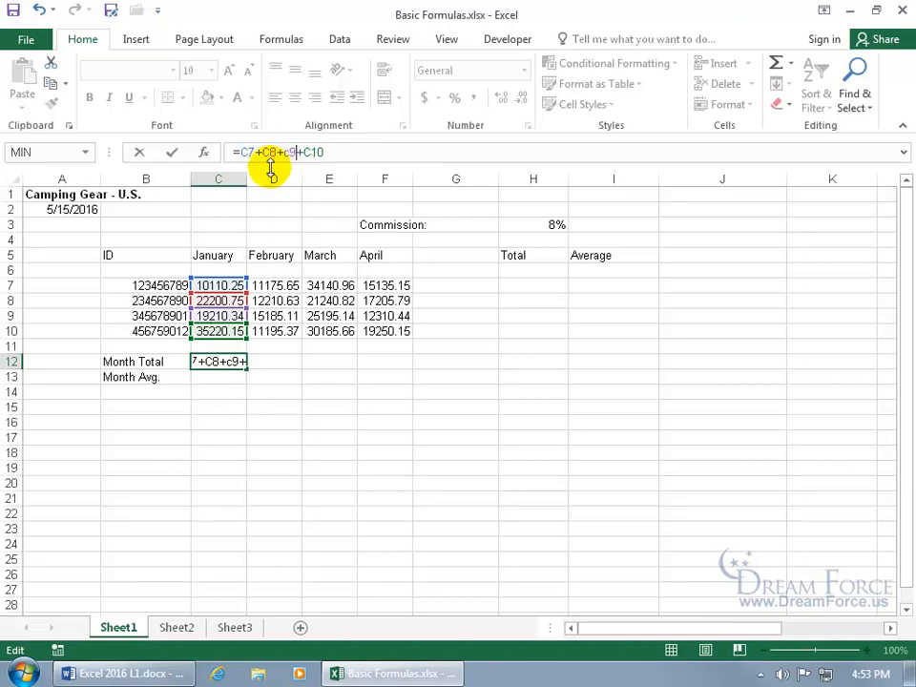
key("Return")
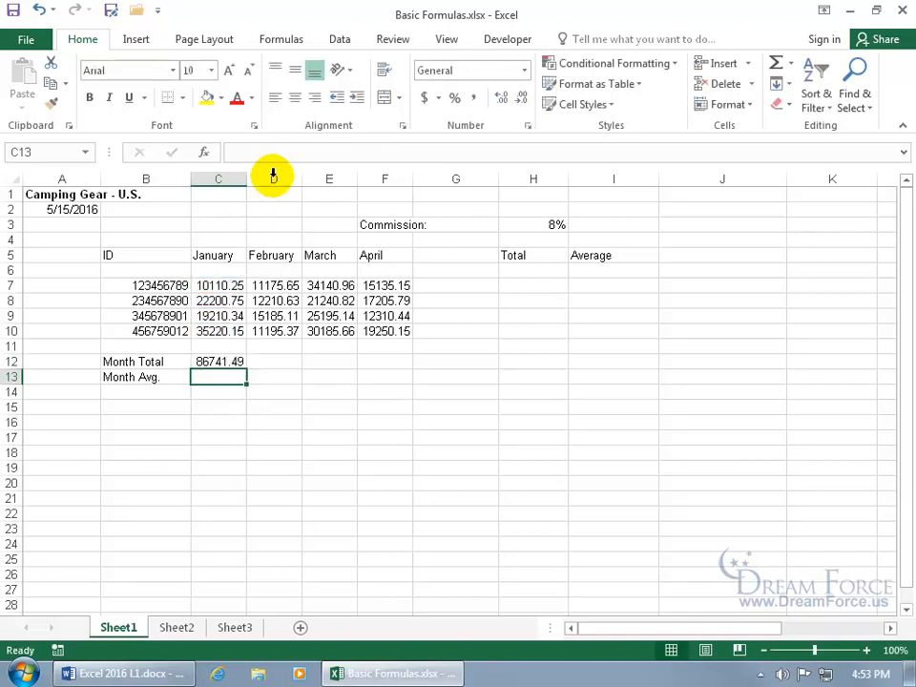
left_click(231, 361)
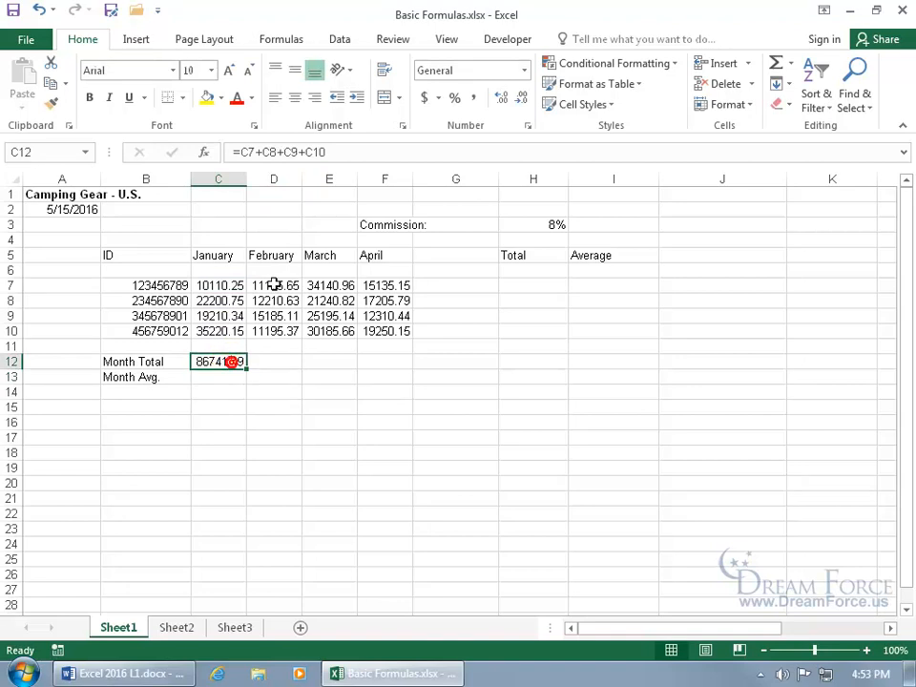
left_click(290, 153)
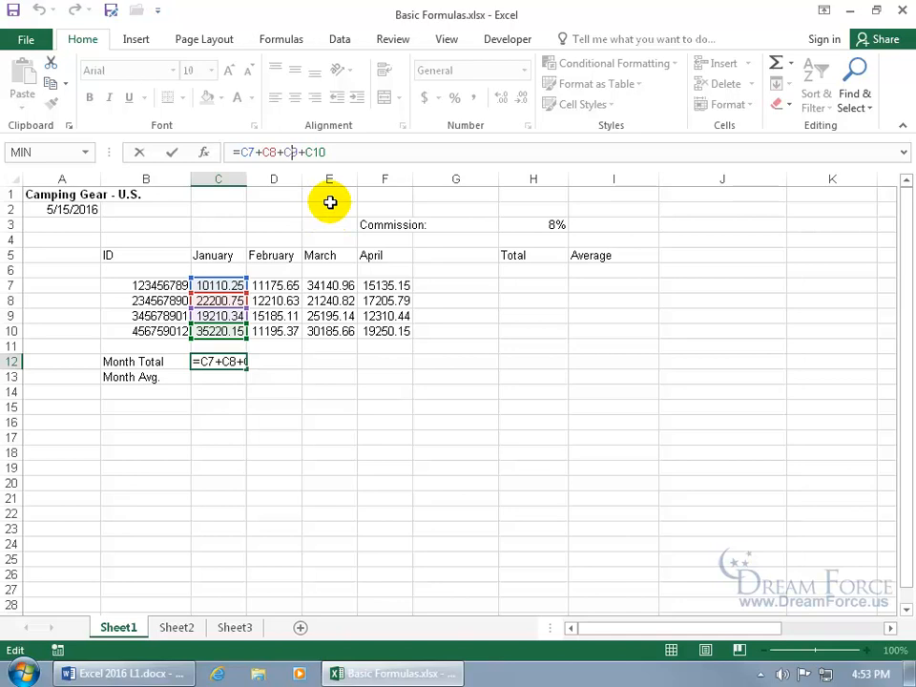
key("ctrl+Return")
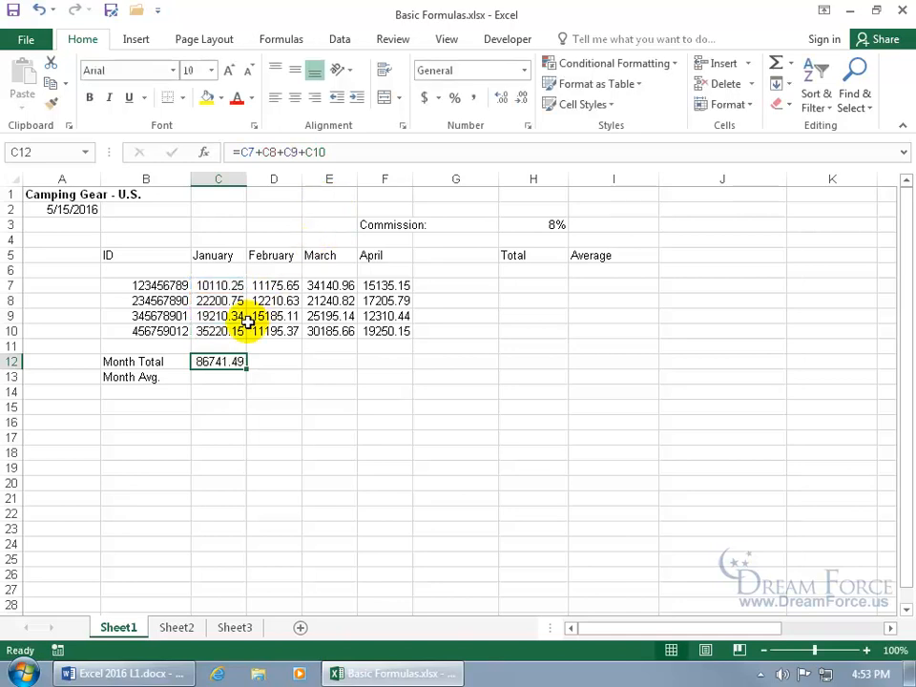
double_click(220, 362)
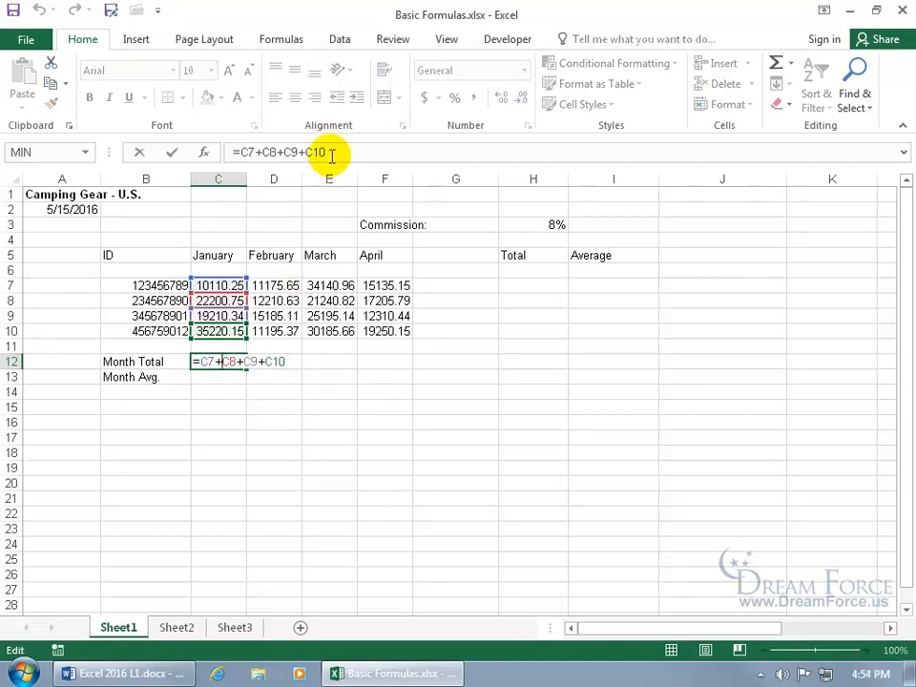
double_click(229, 361)
key("Delete")
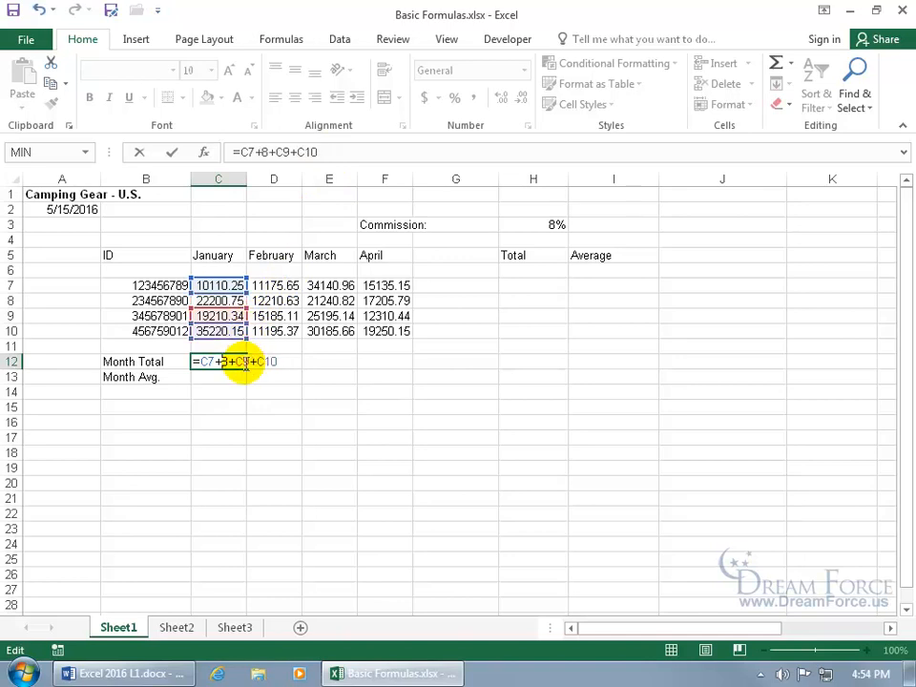
type("gfhg")
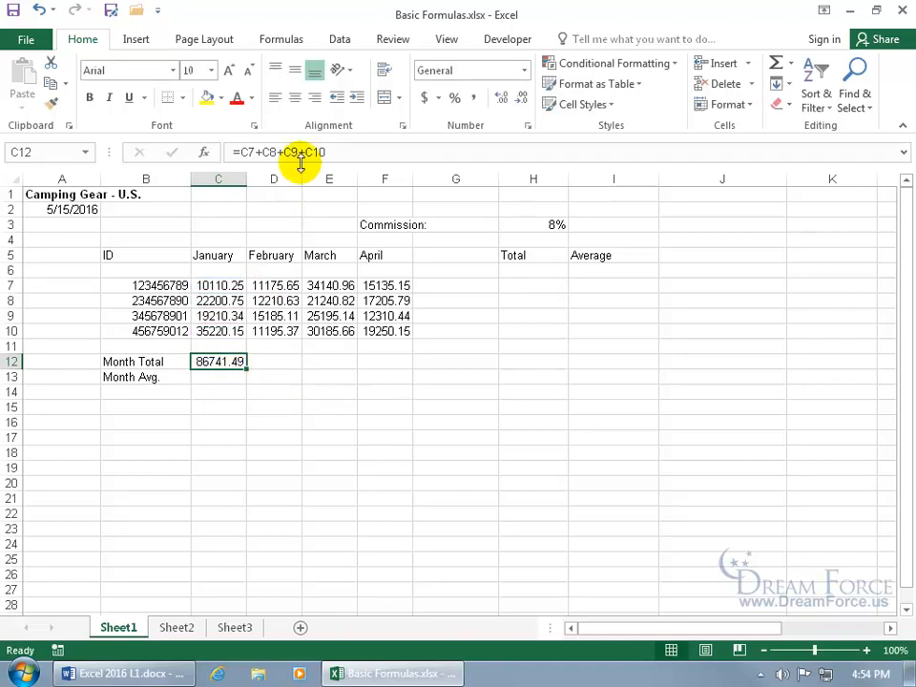
double_click(232, 361)
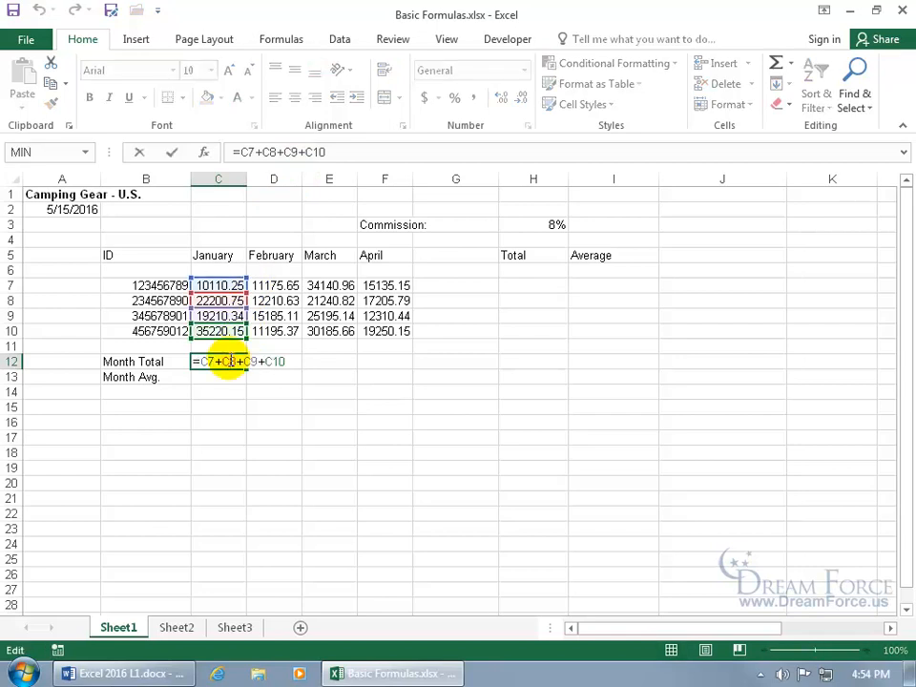
key("Return")
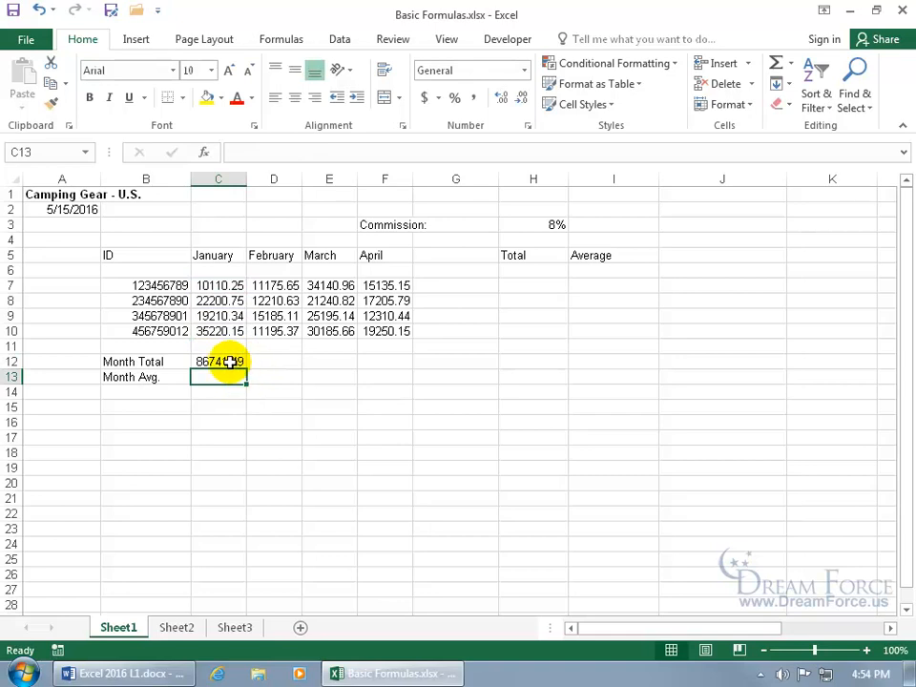
double_click(230, 361)
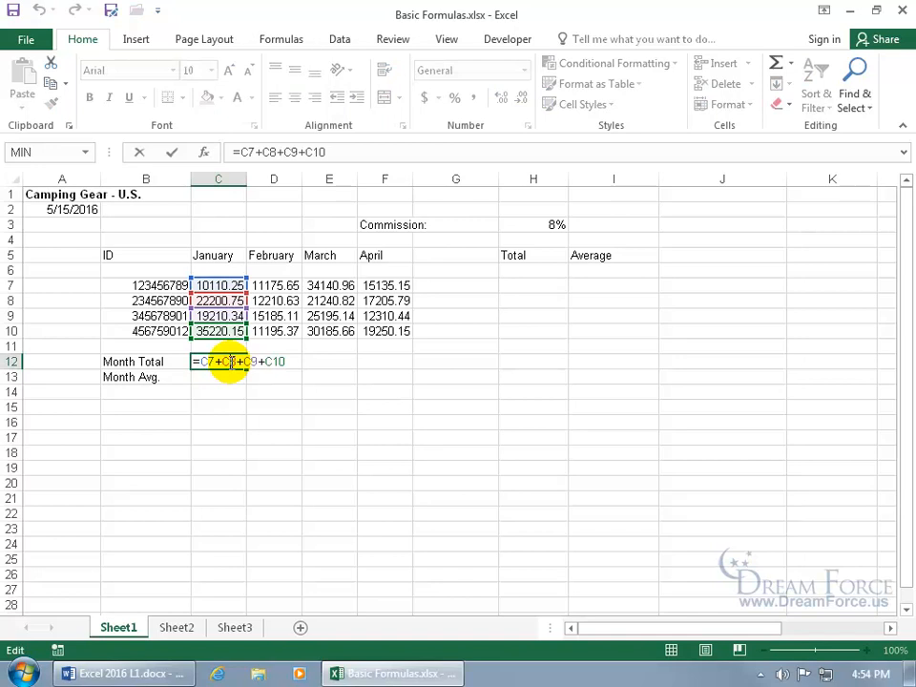
left_click(173, 155)
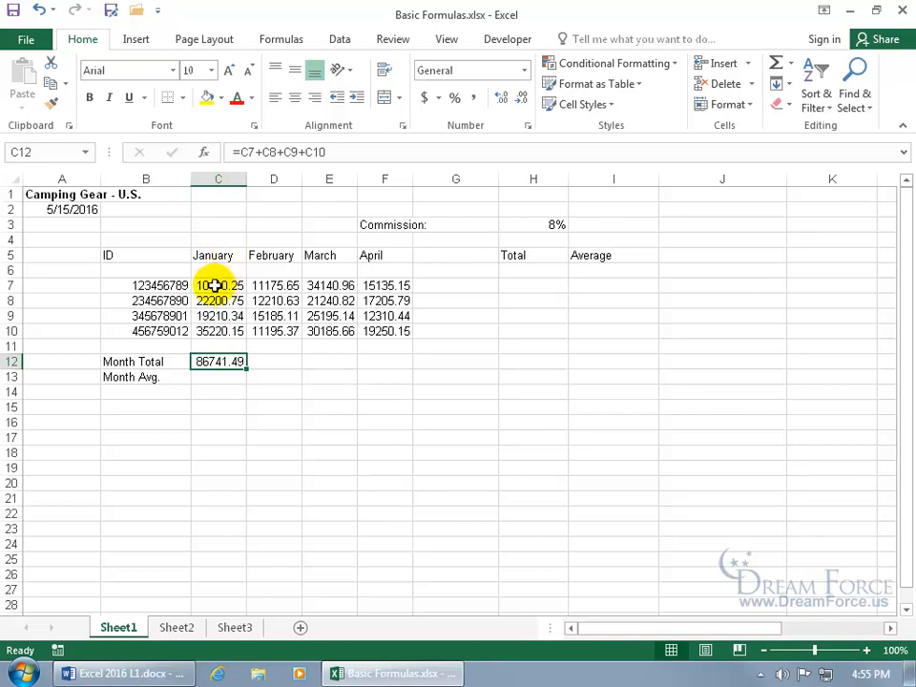
Select January values C7:C10 and confirm the status-bar Sum of 86741.49
left_click_drag(215, 285, 215, 331)
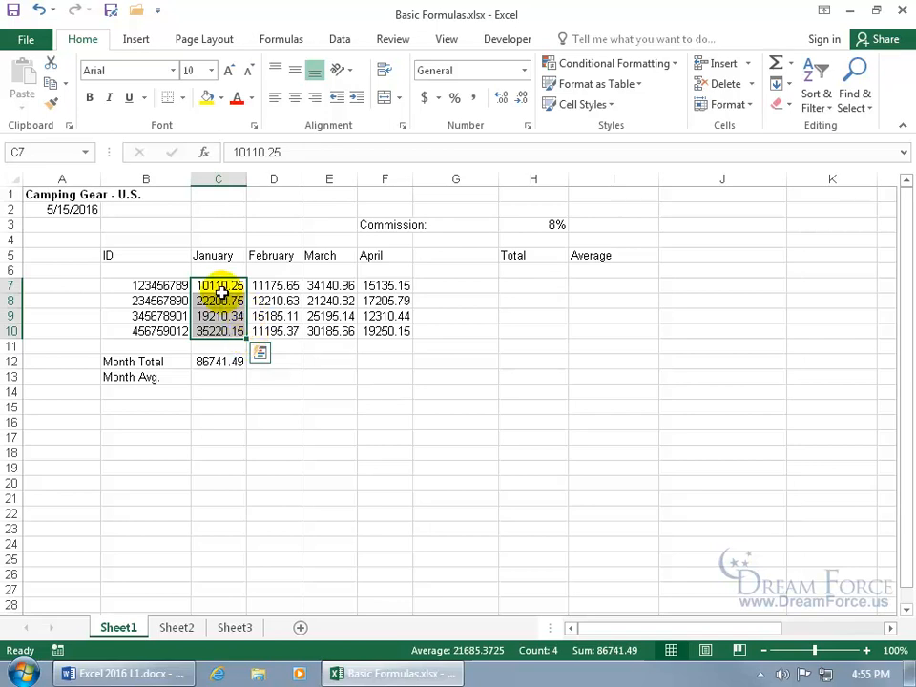
left_click_drag(218, 286, 221, 330)
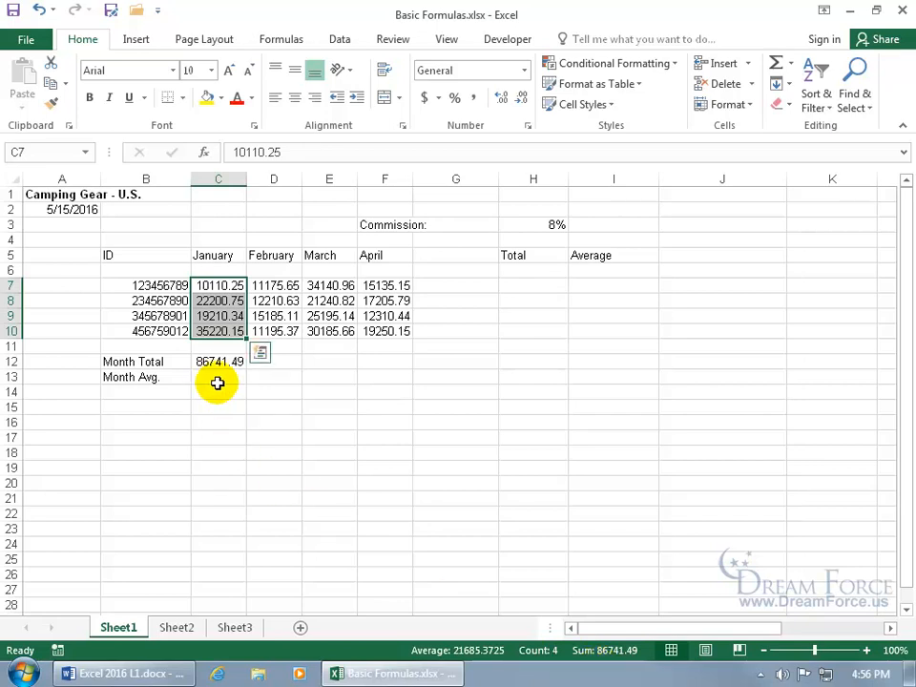
right_click(328, 655)
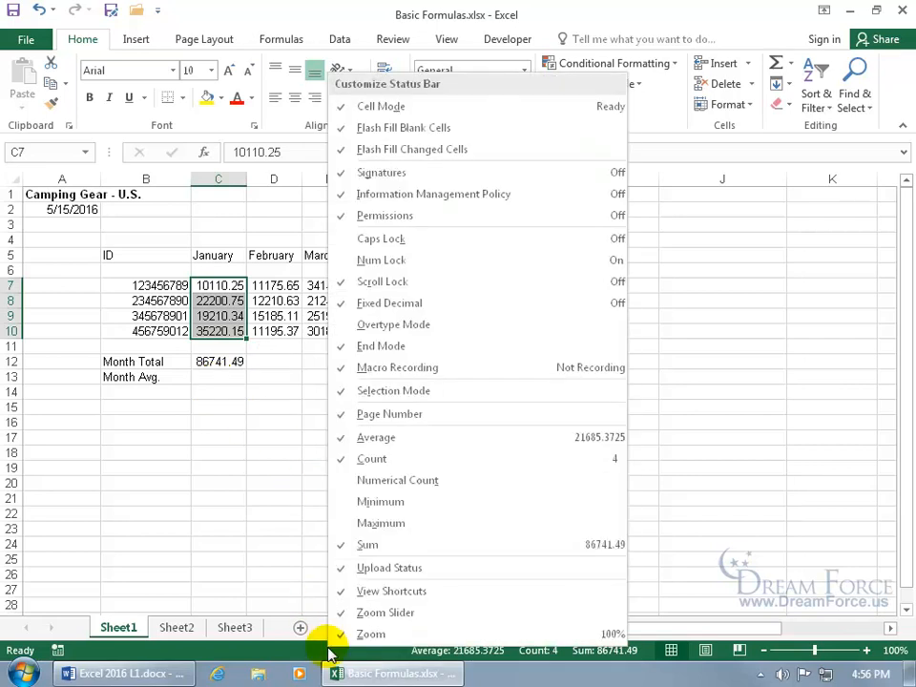
left_click(368, 544)
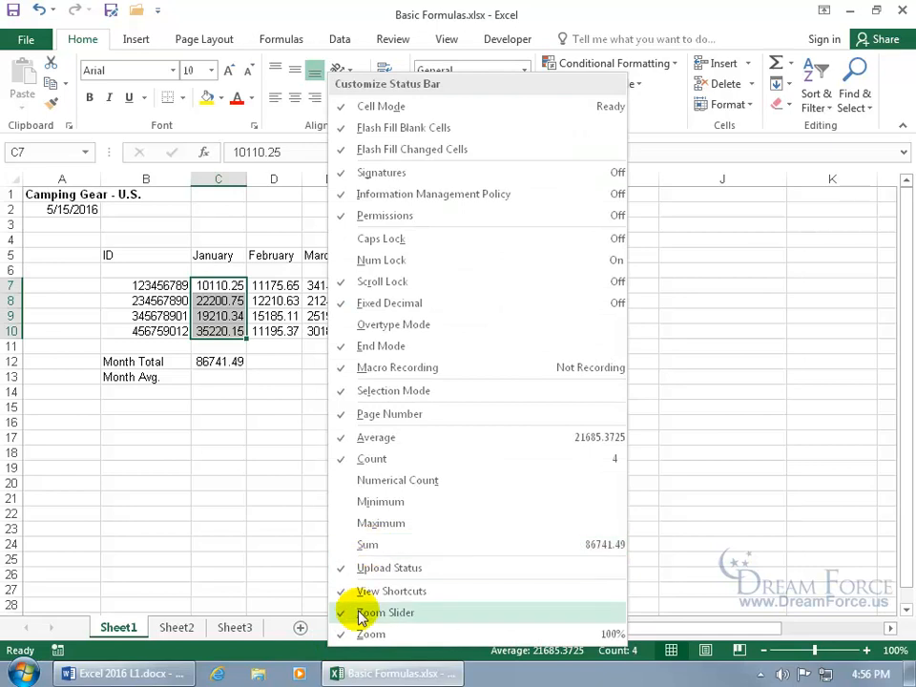
left_click(294, 649)
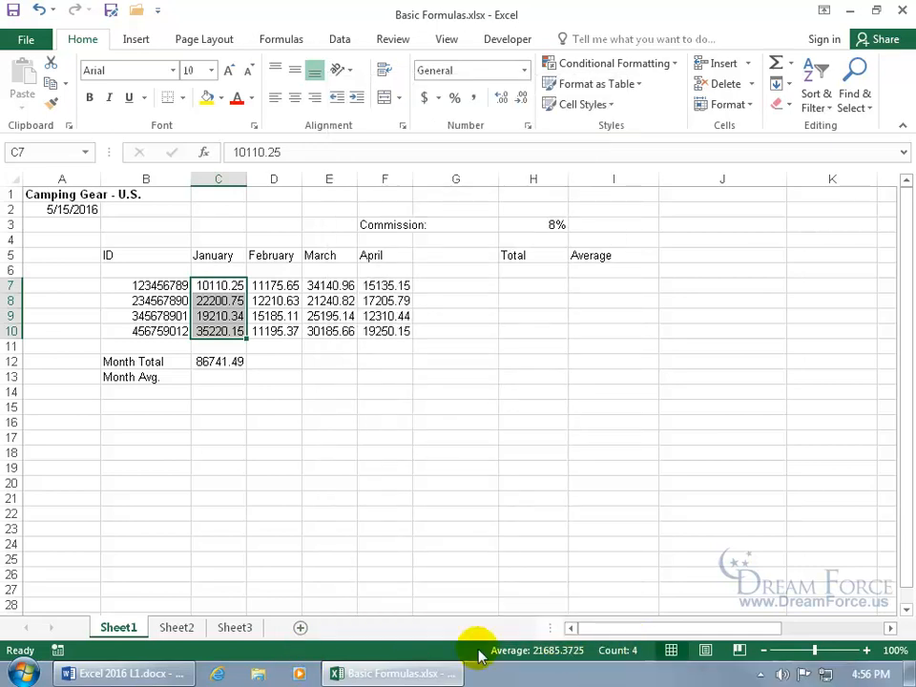
right_click(431, 650)
left_click(480, 547)
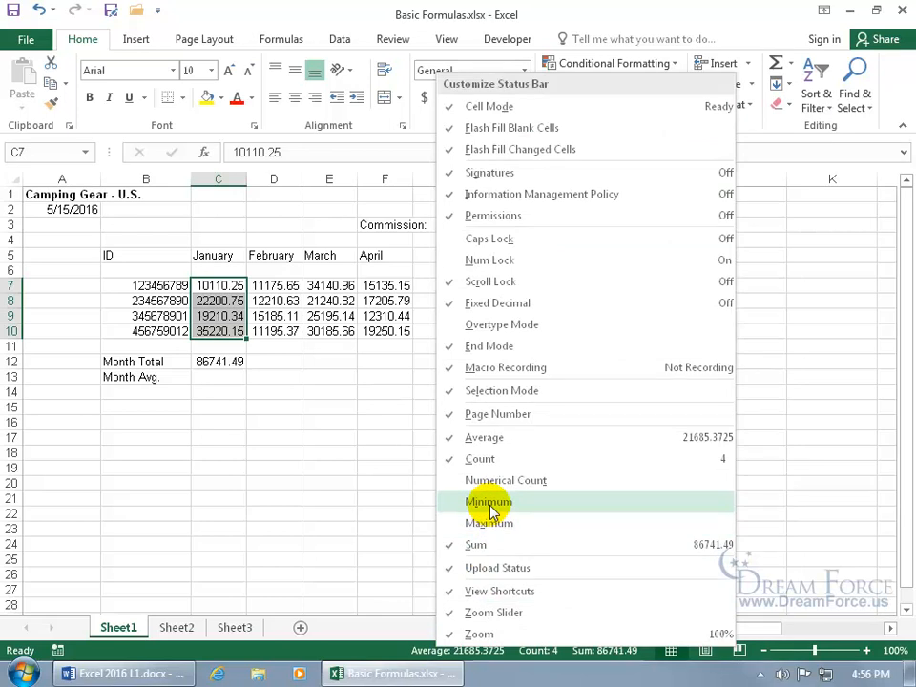
left_click(296, 384)
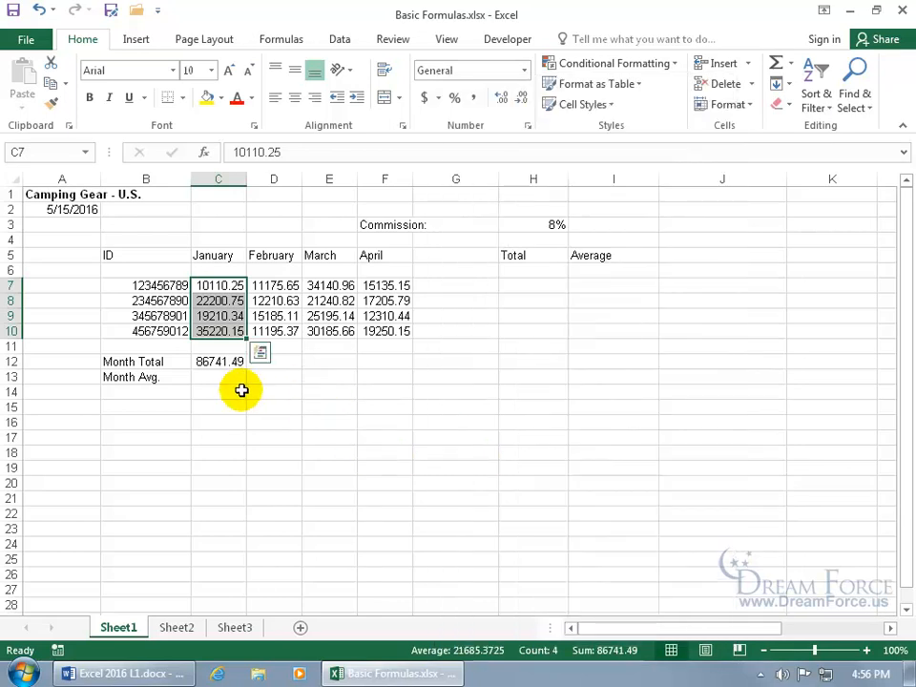
left_click(238, 380)
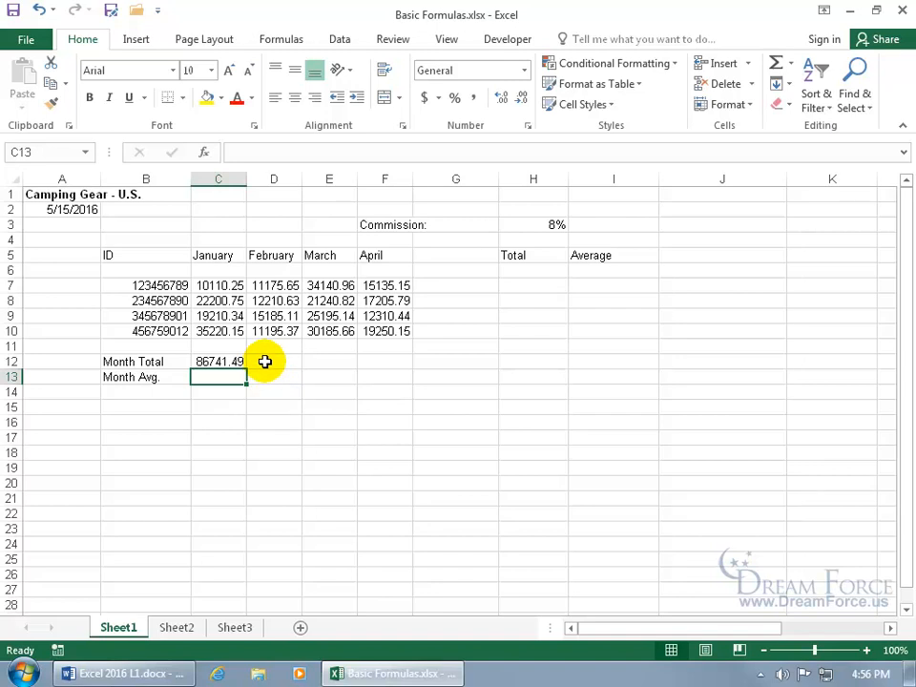
Build February's total in D12 as =D7+D8+D9+D10 by clicking cells, giving 49766.76
left_click(267, 362)
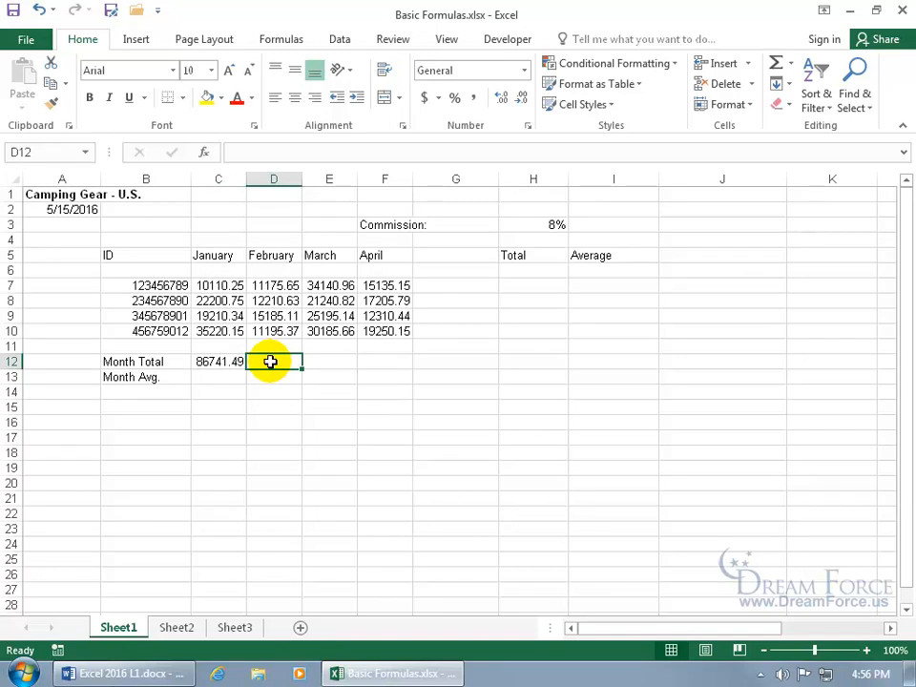
type("=")
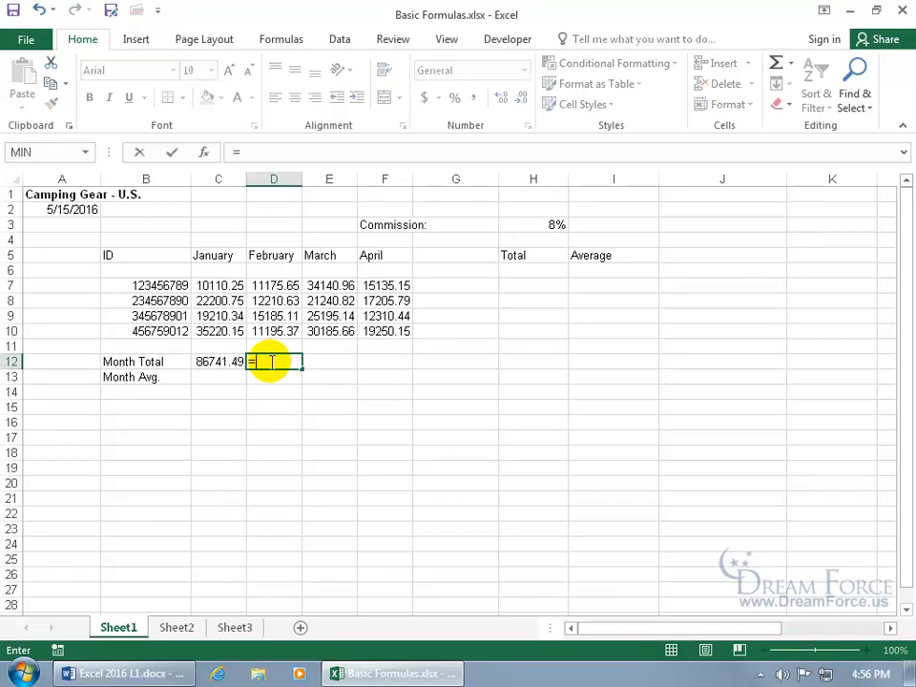
left_click(280, 286)
type("+")
left_click(282, 302)
type("+")
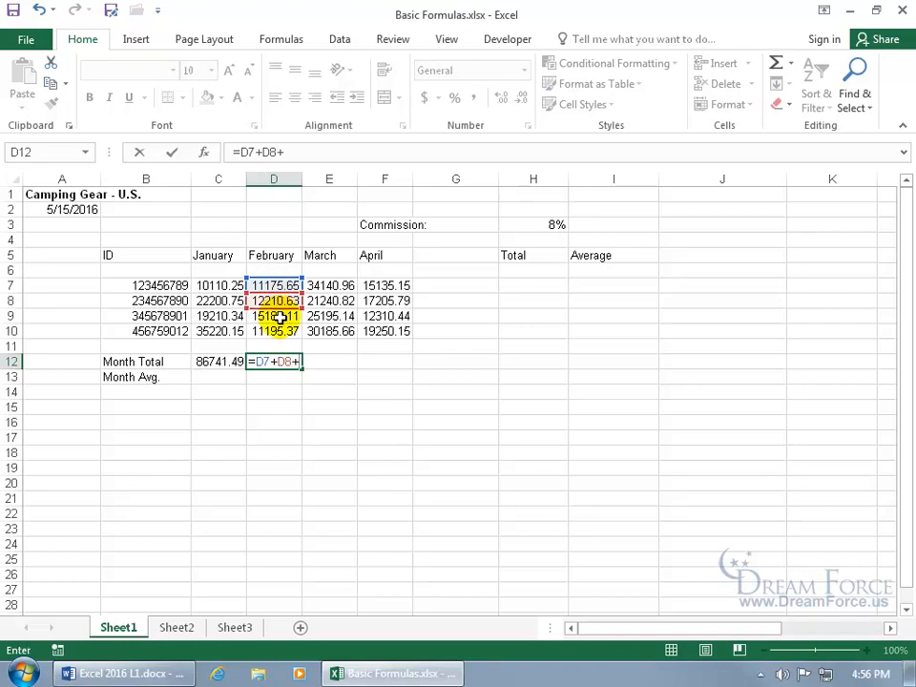
left_click(278, 316)
type("+")
left_click(276, 330)
key("Return")
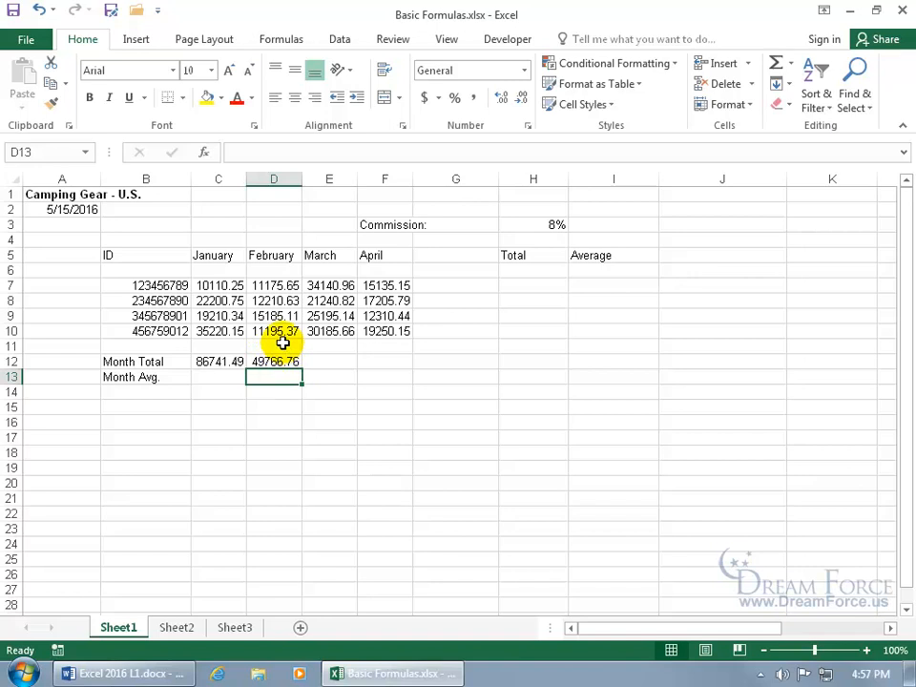
left_click(235, 360)
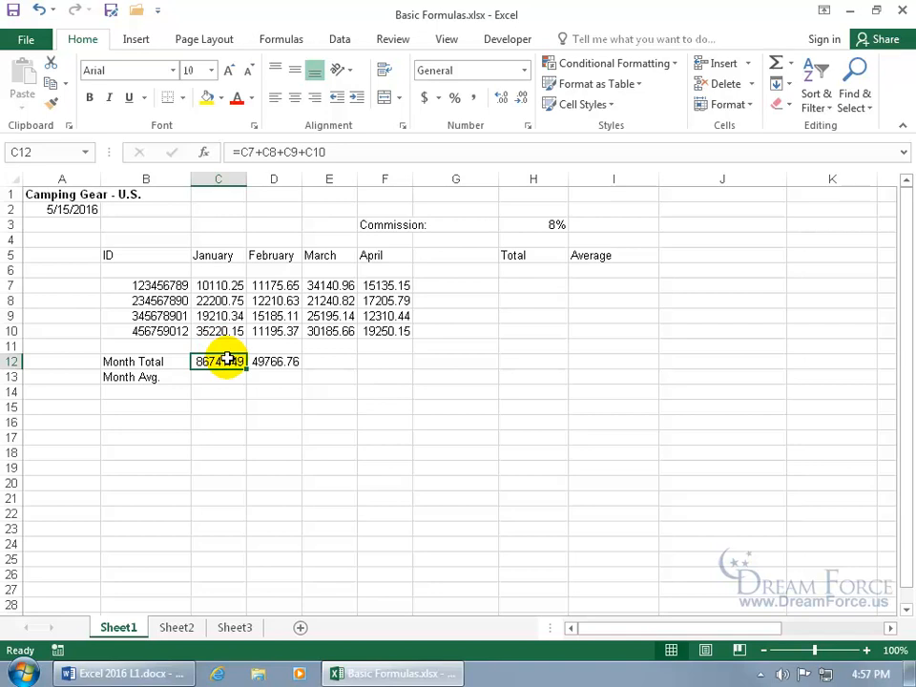
left_click(331, 362)
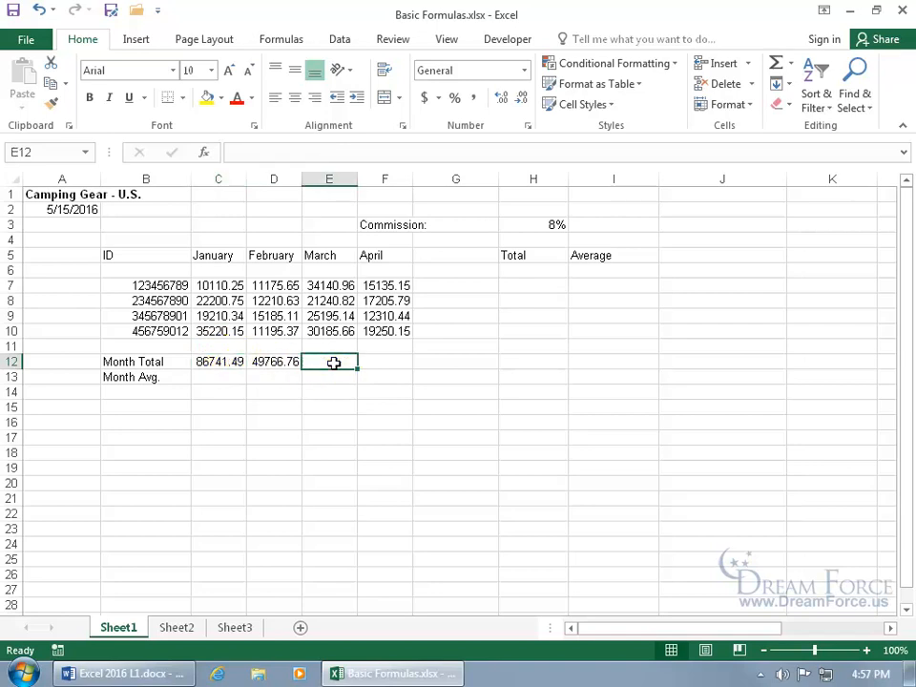
left_click(221, 361)
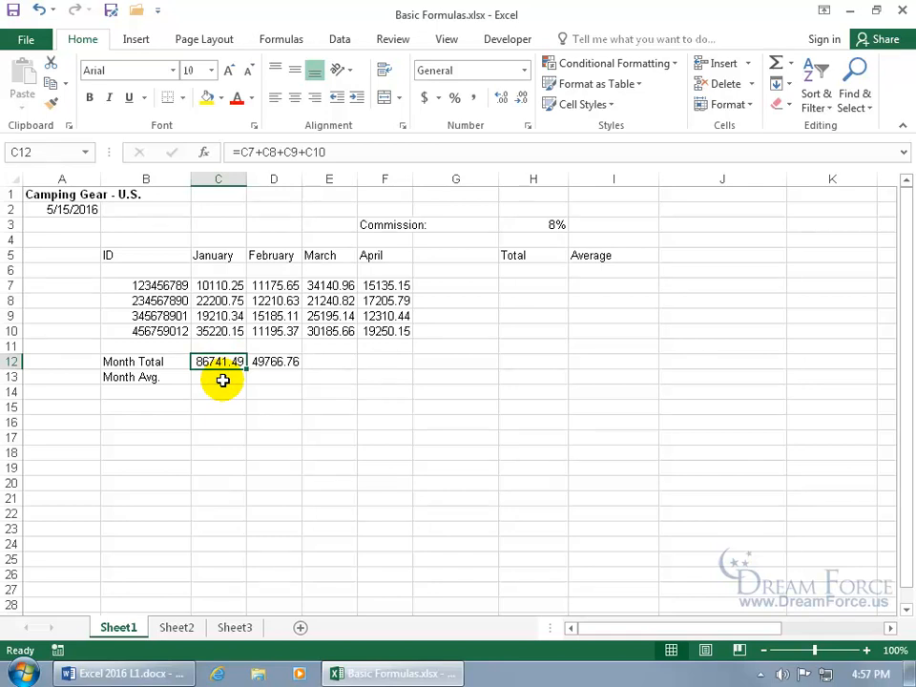
Copy the January total formula and paste it into E12 for March (110762.6)
left_click(51, 88)
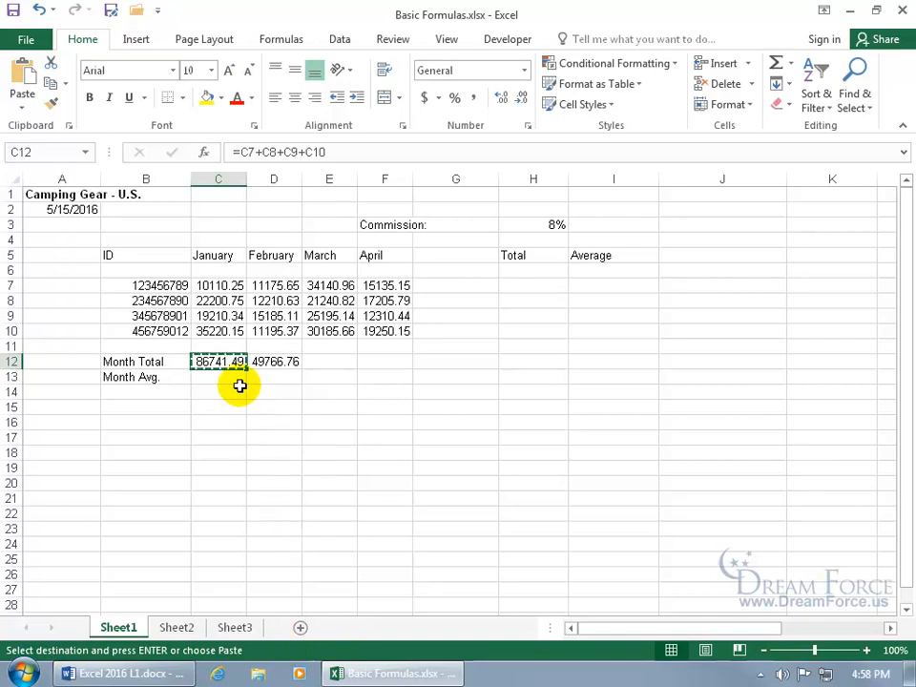
left_click(333, 362)
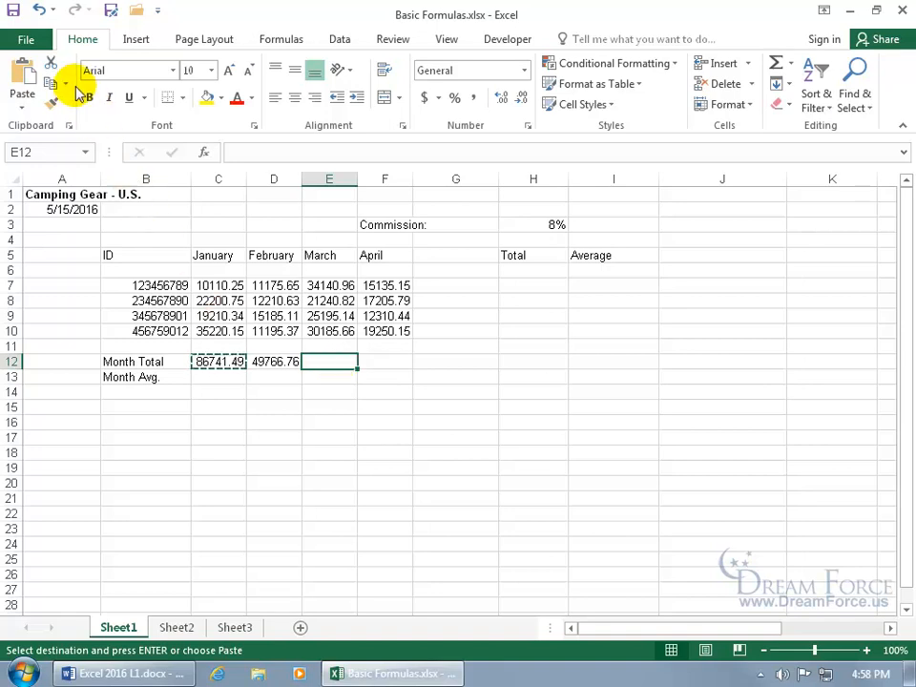
left_click(24, 74)
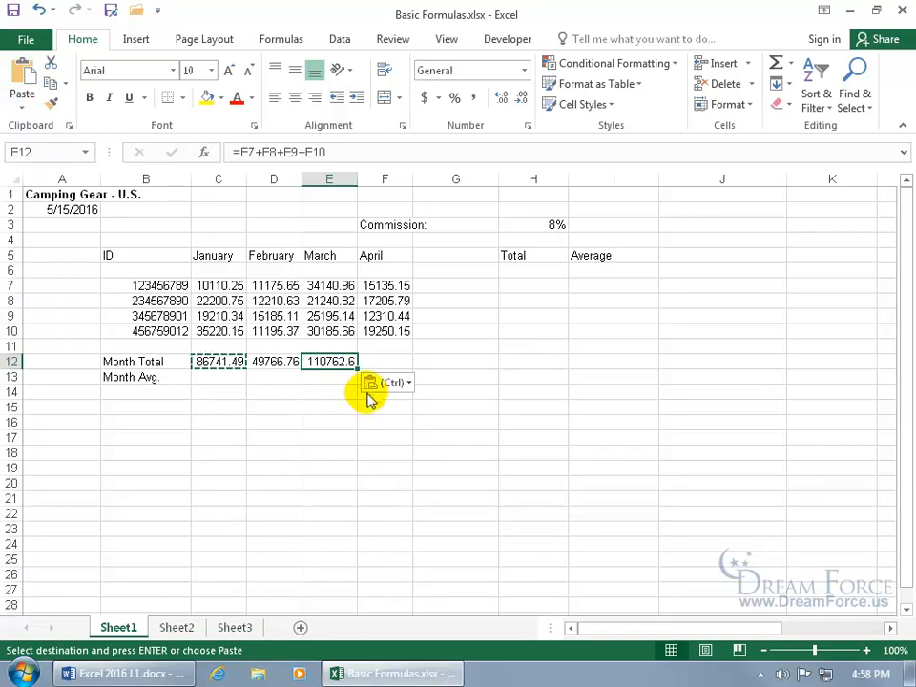
Review E12's Paste Options, then cancel the pending copy with Esc
left_click(400, 385)
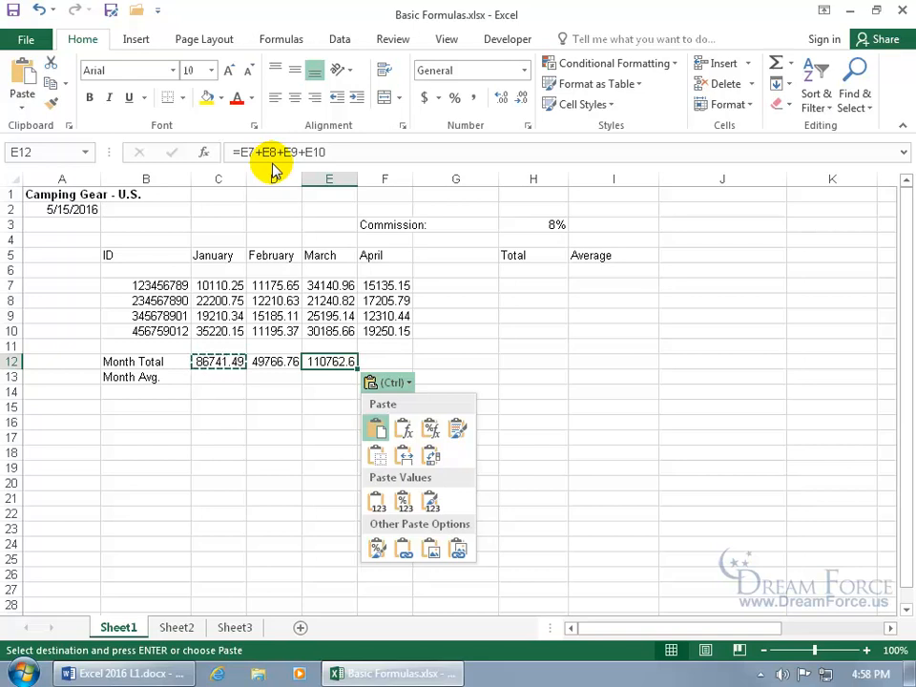
left_click(306, 389)
left_click(287, 407)
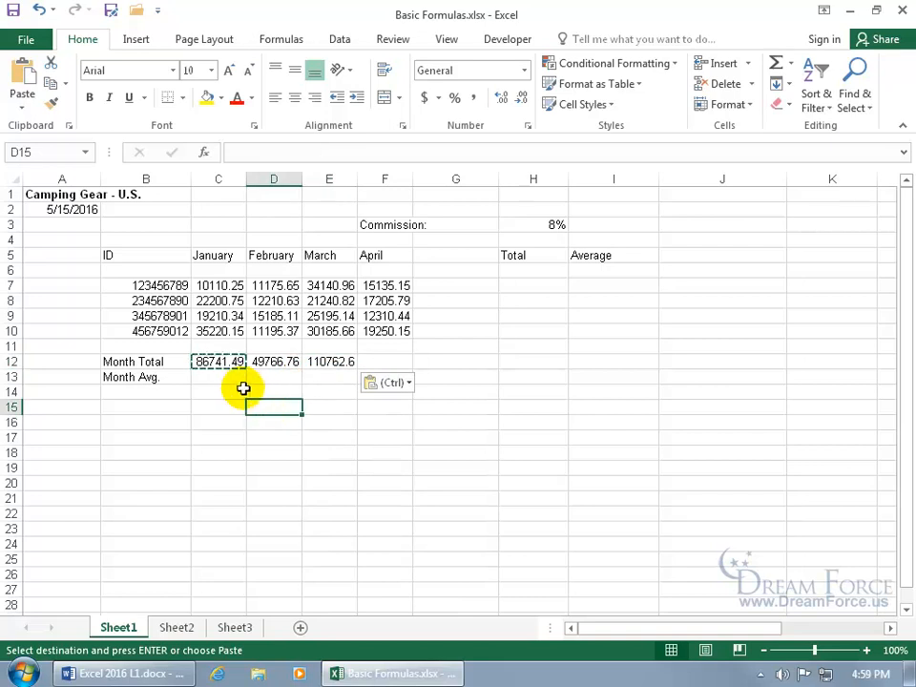
key("Escape")
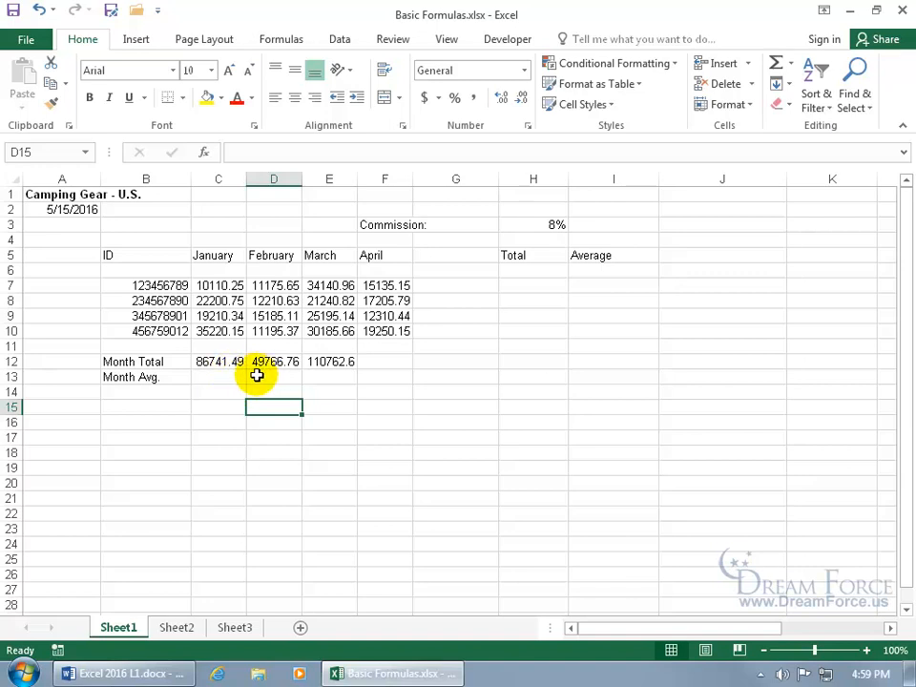
left_click(389, 362)
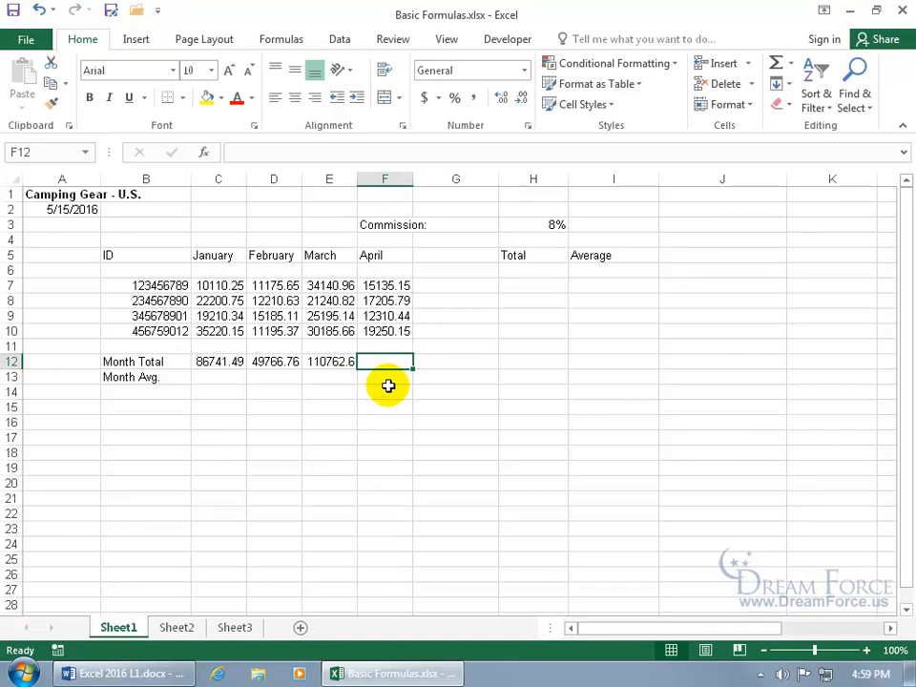
left_click(341, 376)
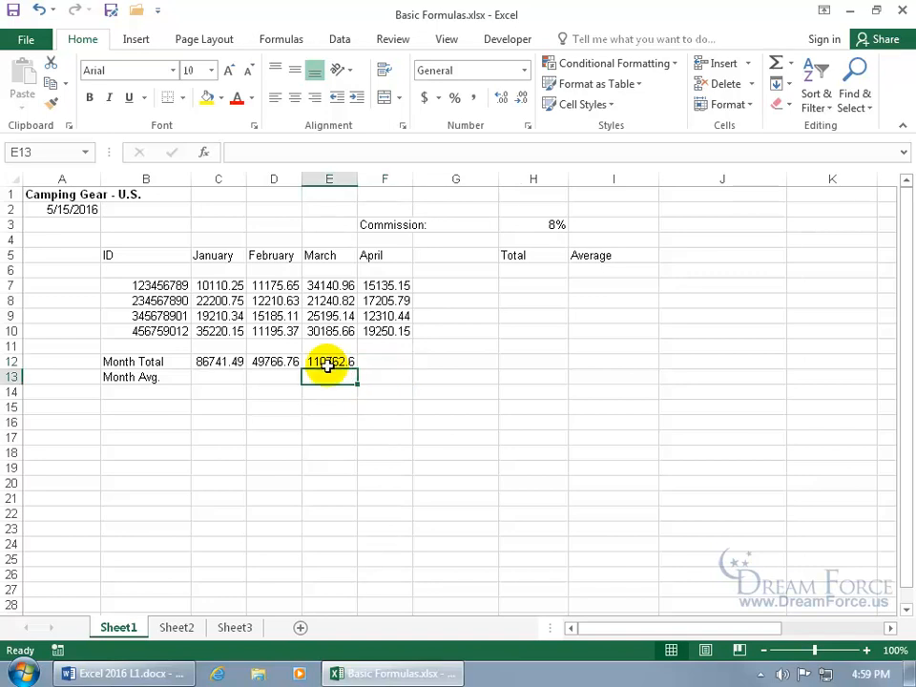
left_click(325, 361)
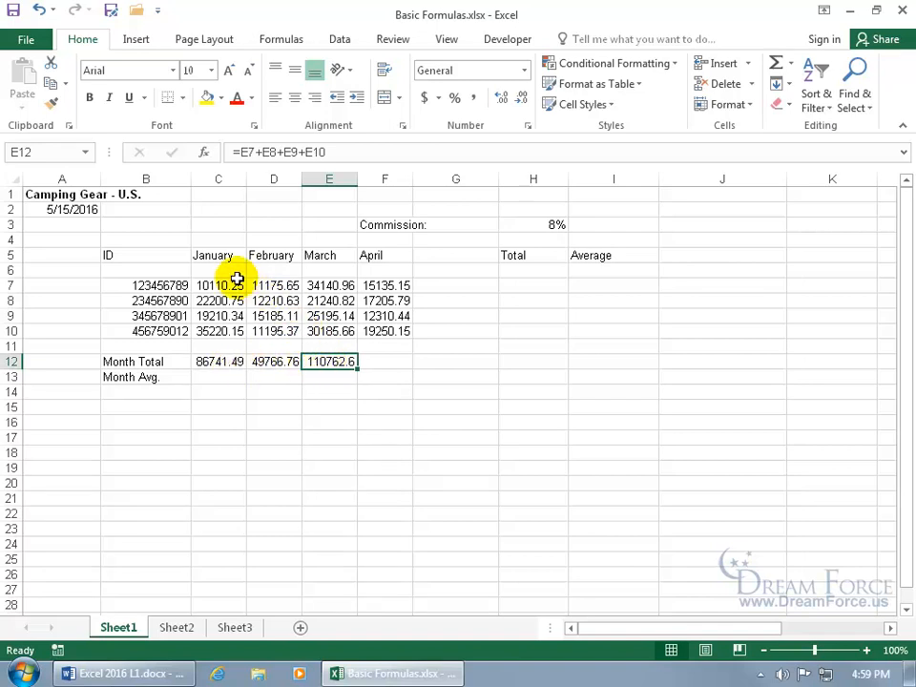
left_click(227, 361)
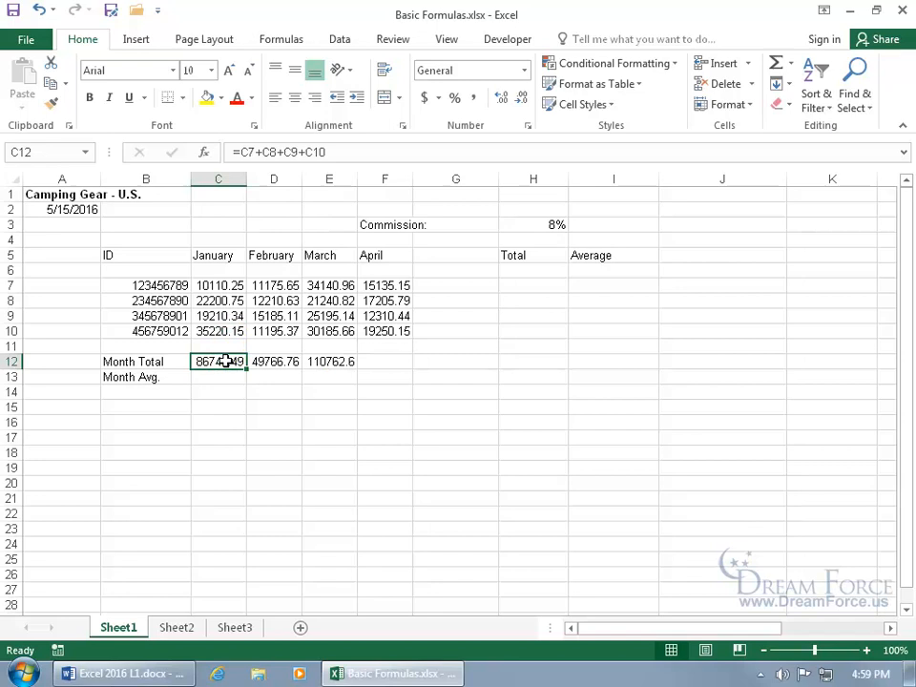
left_click(325, 362)
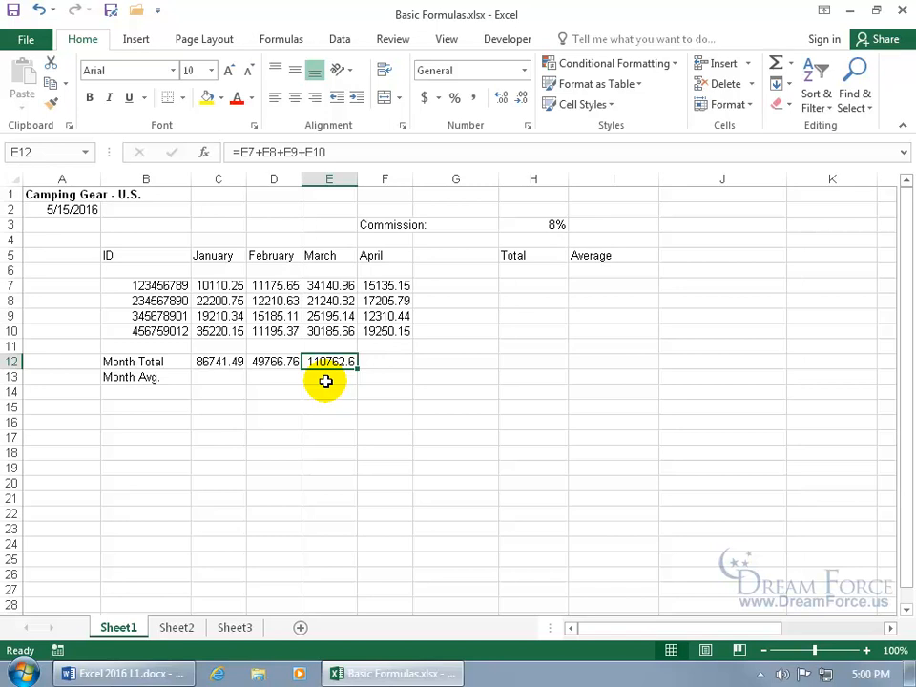
left_click(237, 366)
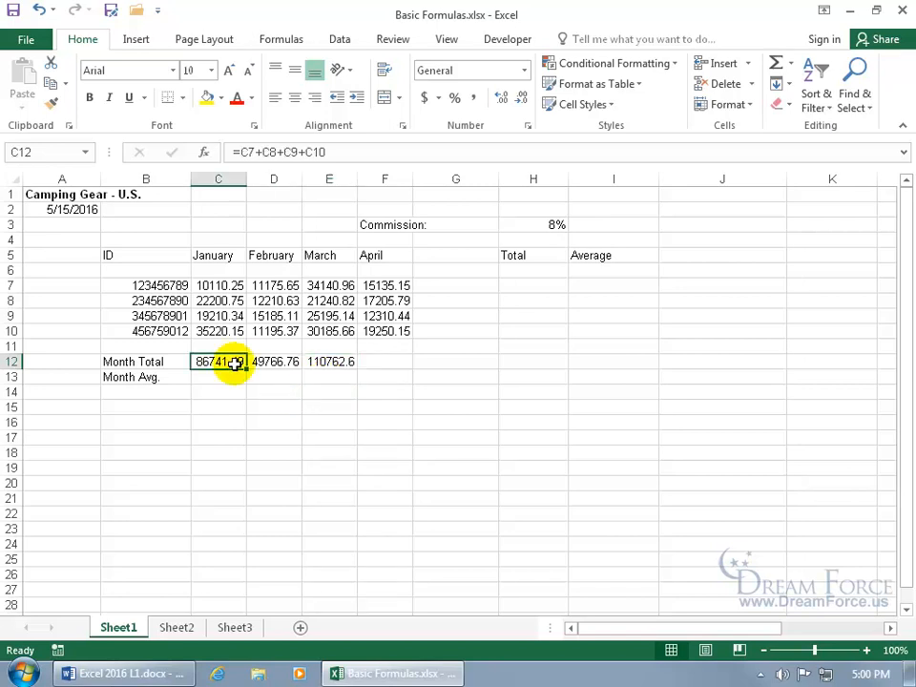
left_click(267, 364)
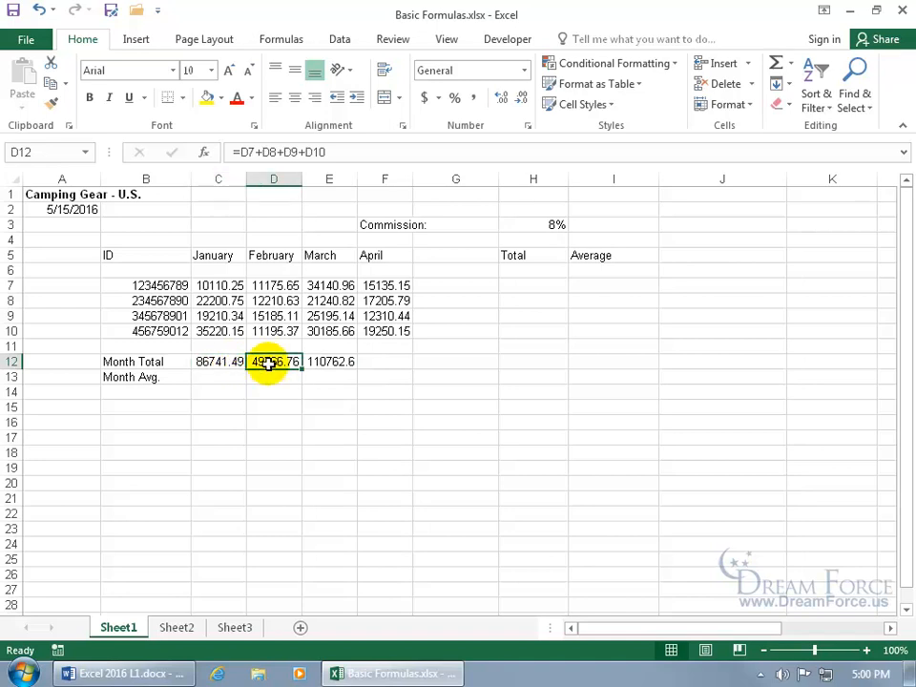
left_click(318, 363)
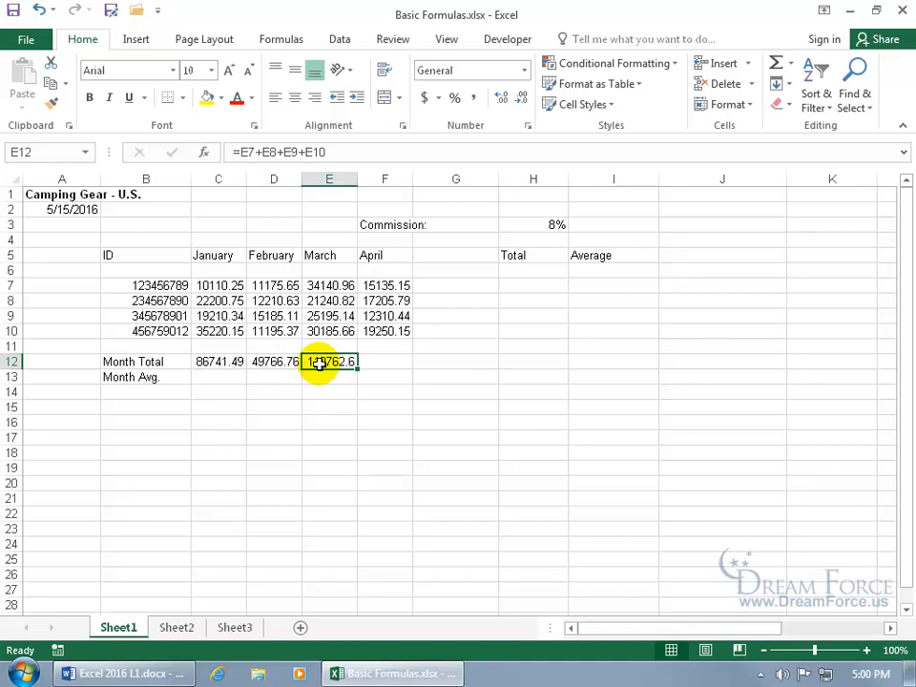
left_click(386, 362)
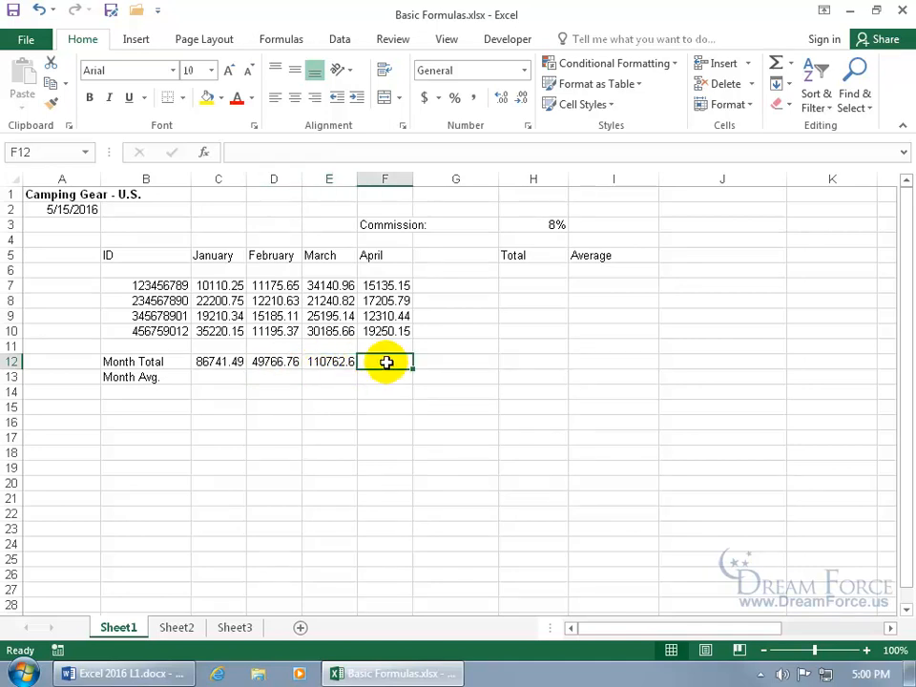
left_click(335, 362)
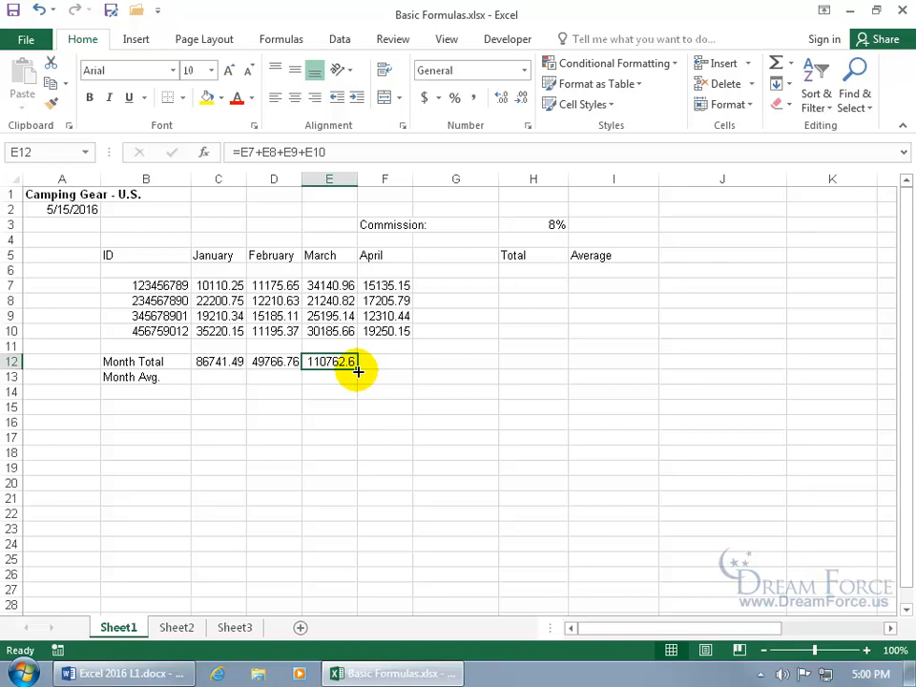
Fill E12's total formula right into F12 for April (63901.53) and check Auto Fill Options
left_click_drag(357, 371, 395, 371)
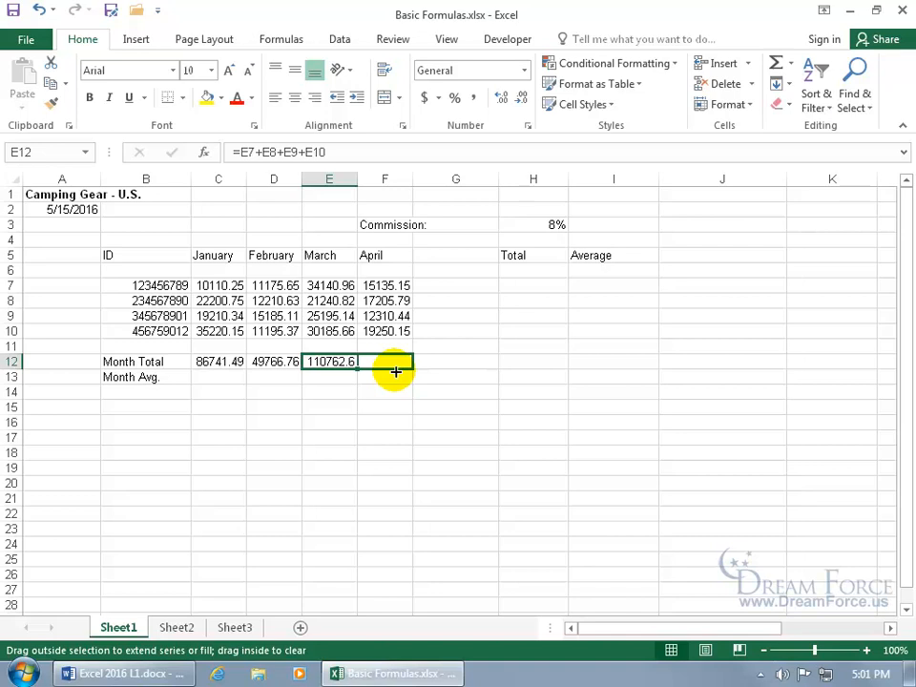
left_click_drag(395, 372, 395, 373)
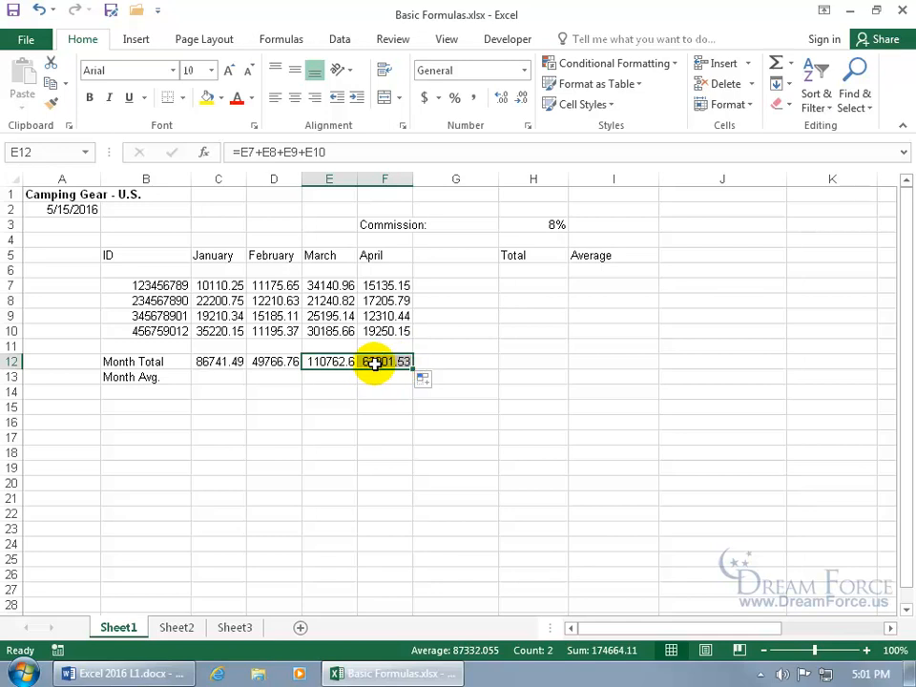
left_click(374, 363)
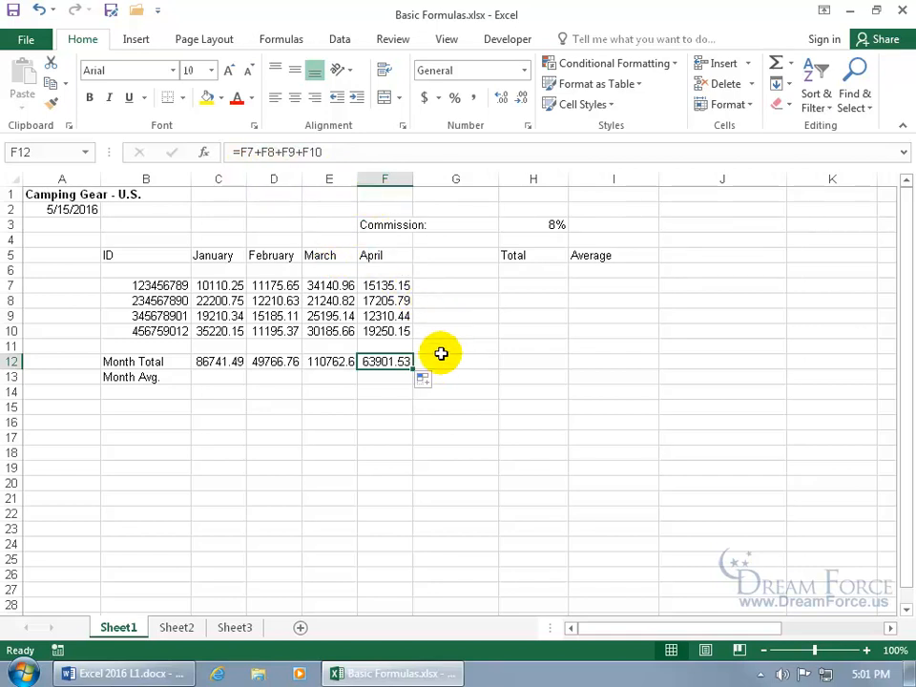
left_click(426, 381)
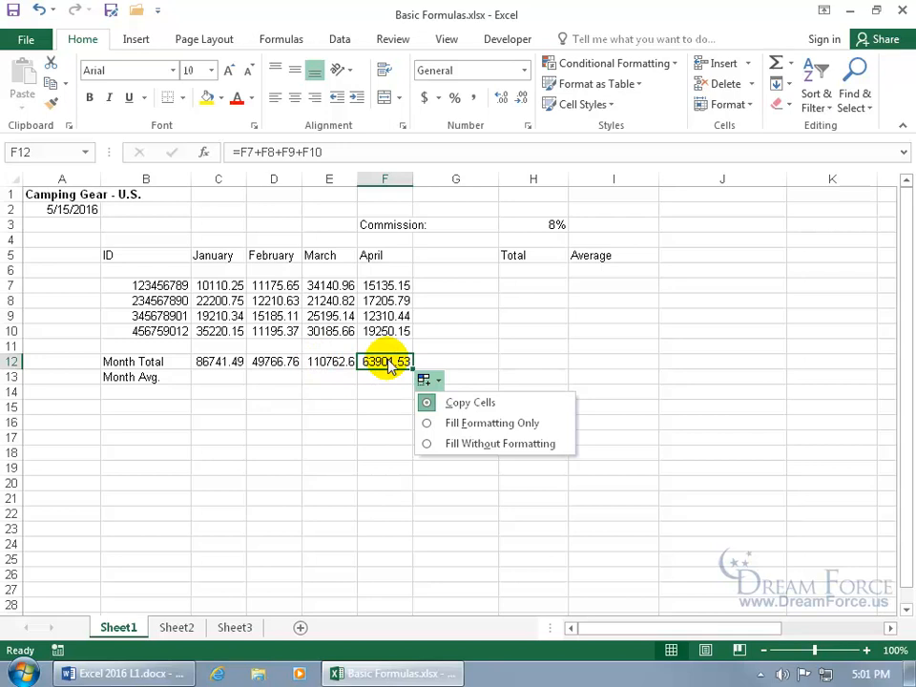
left_click(334, 360)
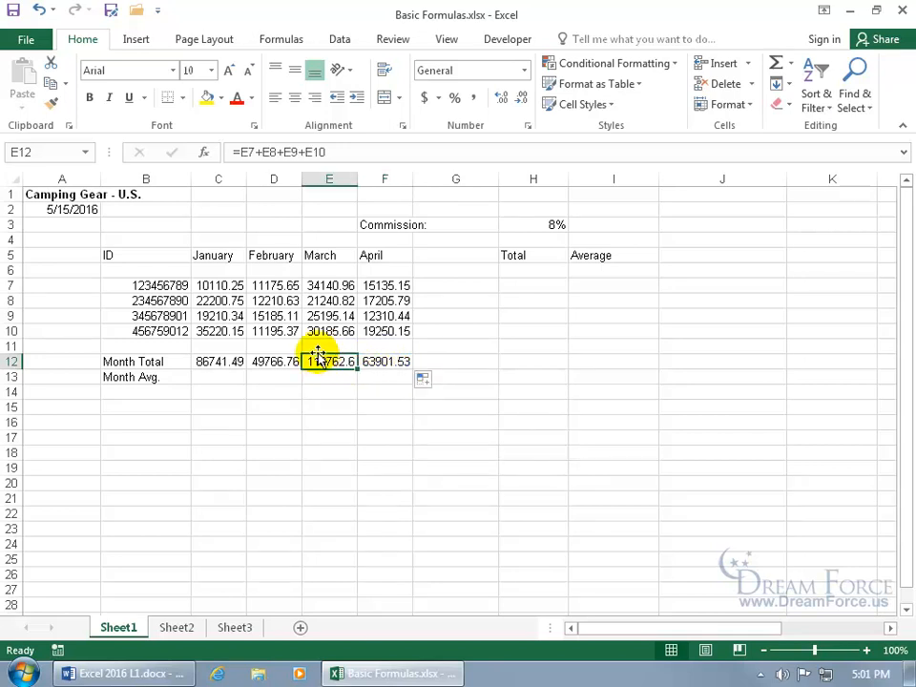
left_click(89, 96)
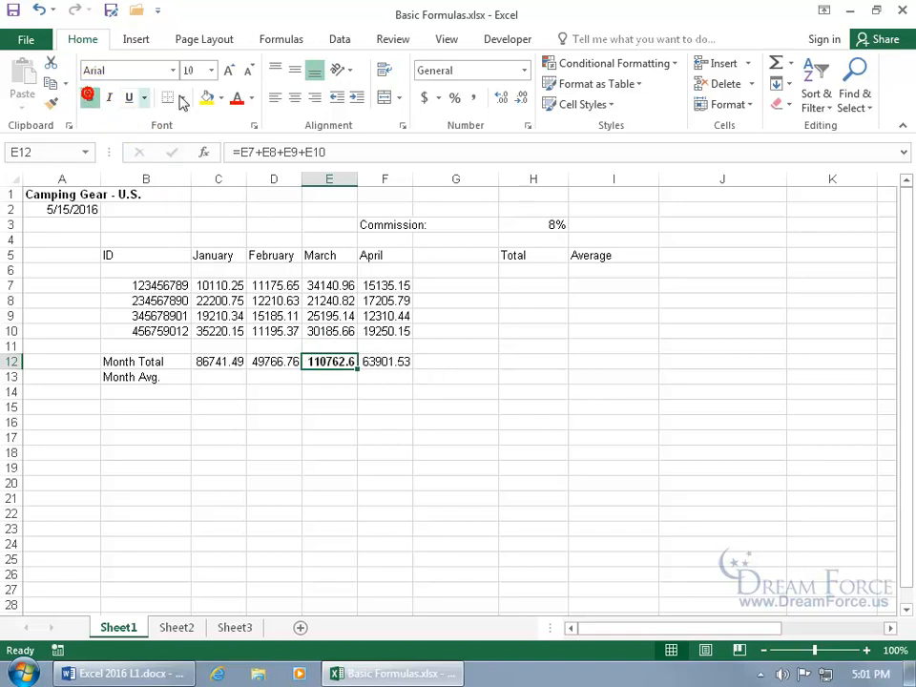
left_click(251, 98)
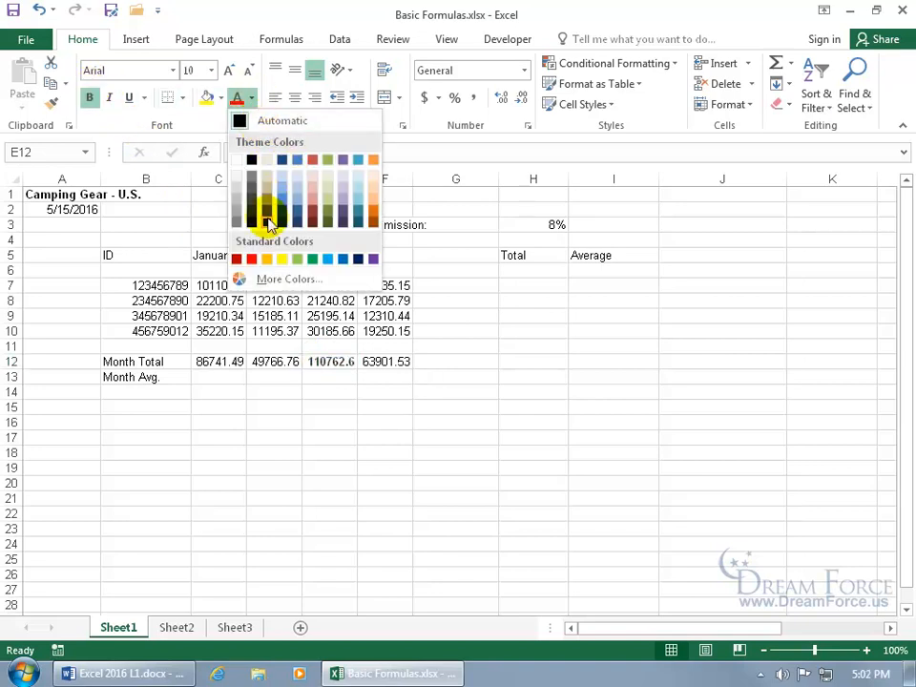
left_click(252, 259)
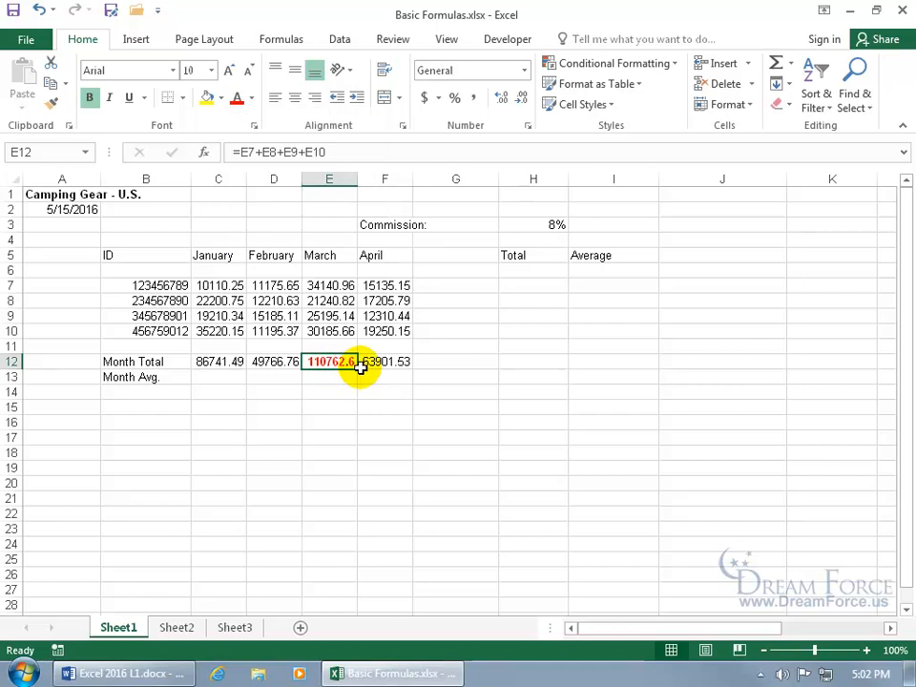
left_click_drag(360, 368, 410, 369)
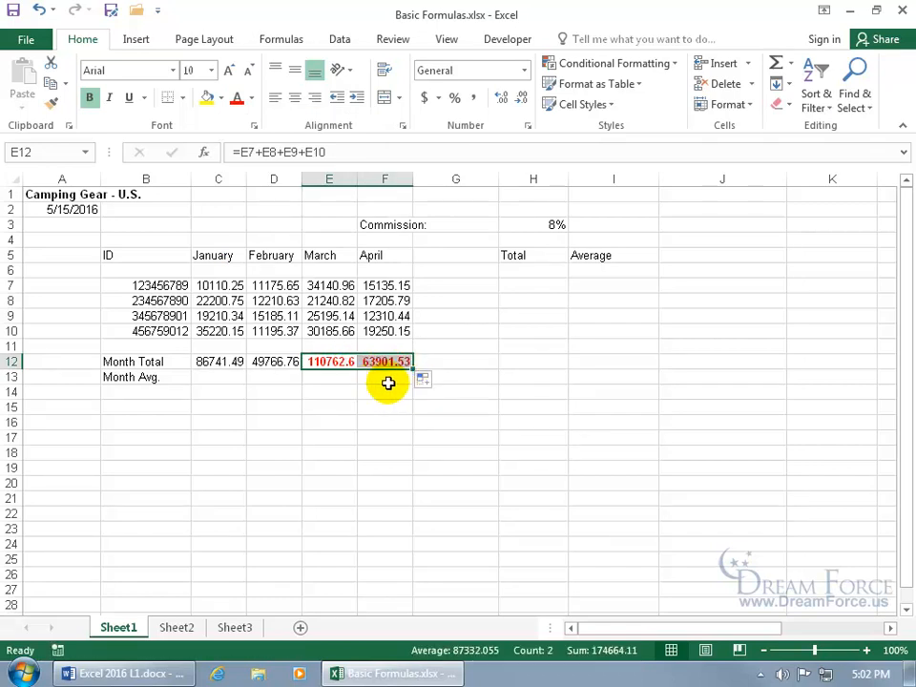
left_click(423, 380)
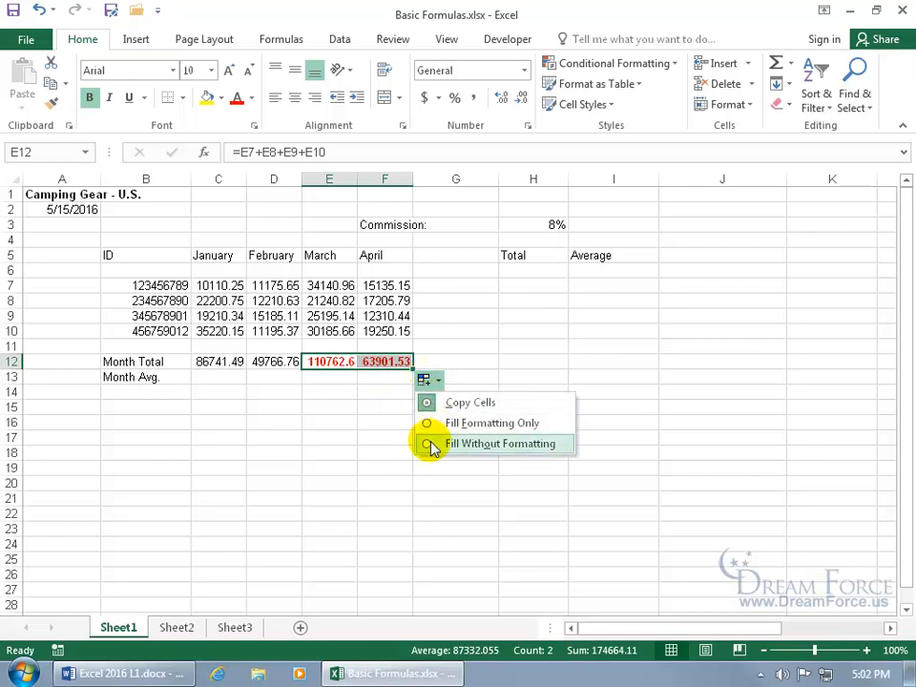
left_click(431, 445)
left_click(385, 380)
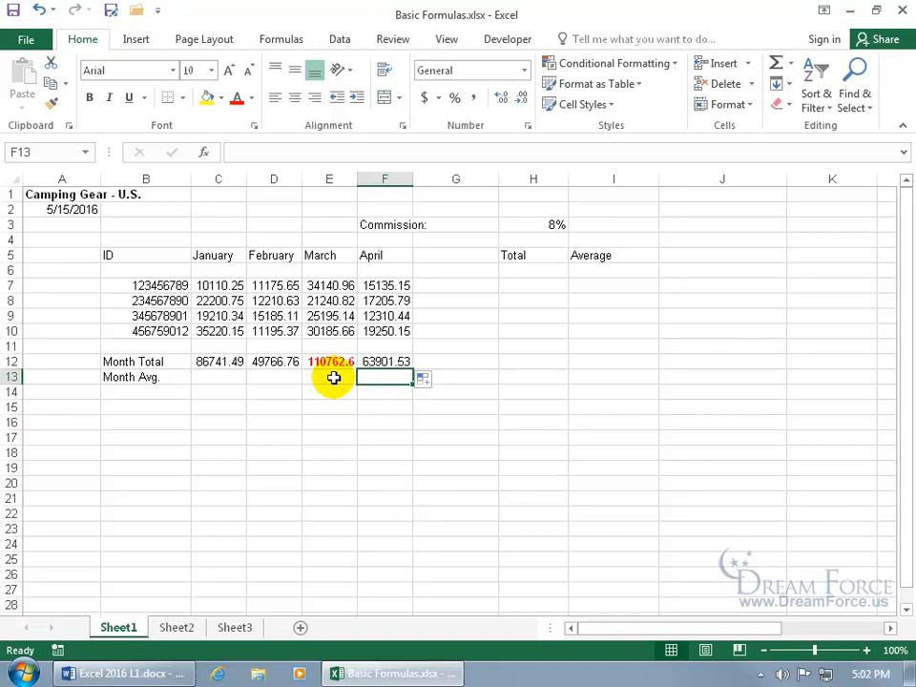
key("Left")
key("Left")
key("Left")
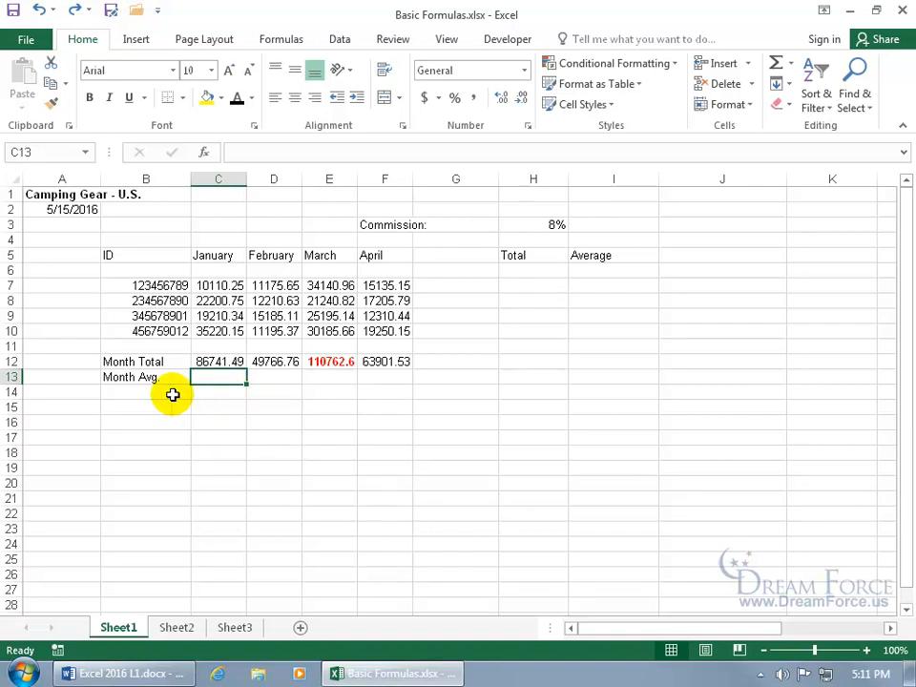
Enter =C12/4 in C13 for the January average 21685.37, then check it against C7:C10
type("=")
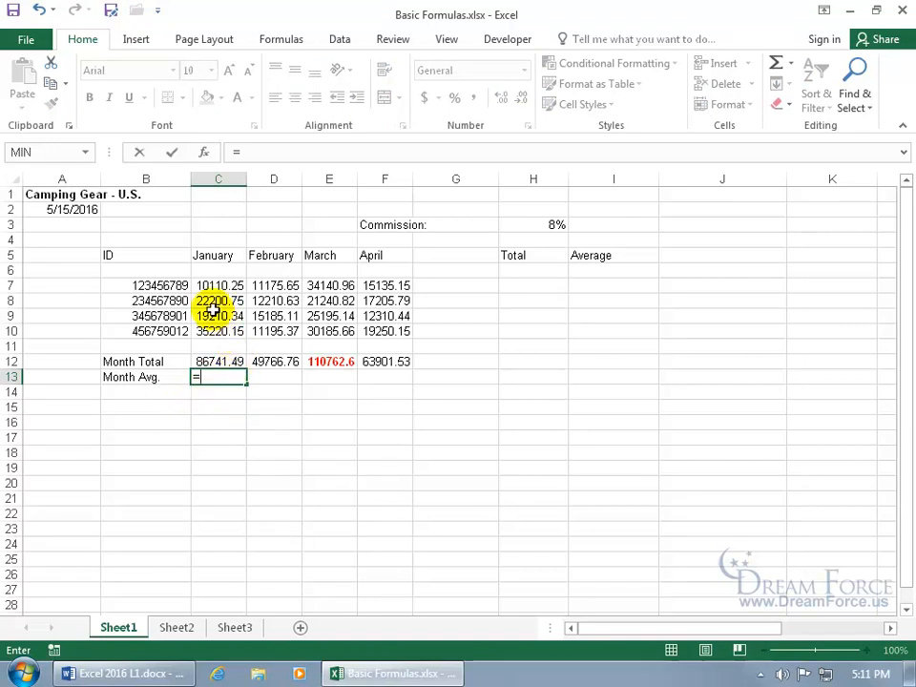
left_click(219, 361)
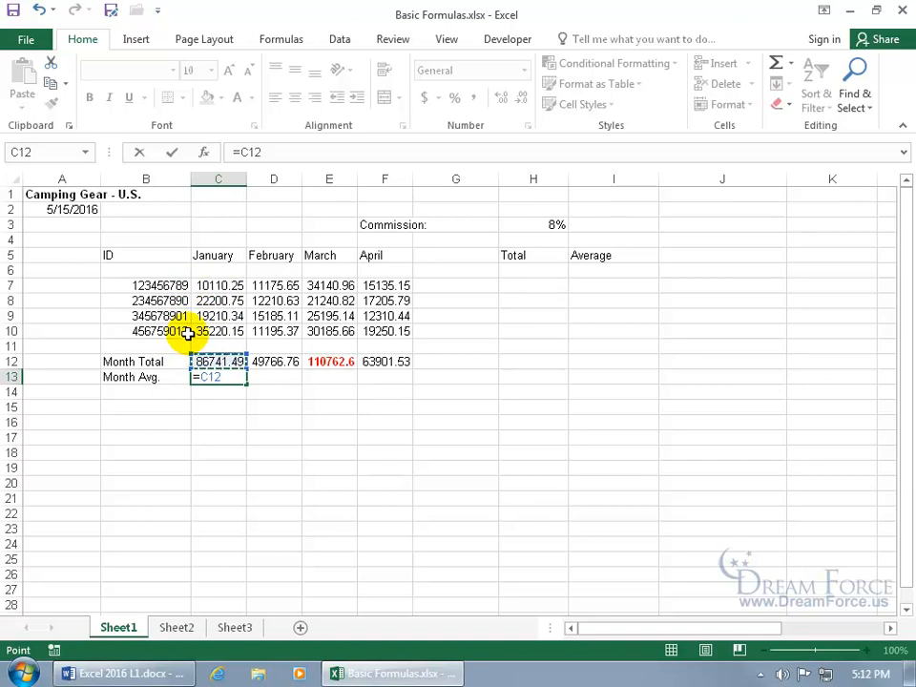
type("/")
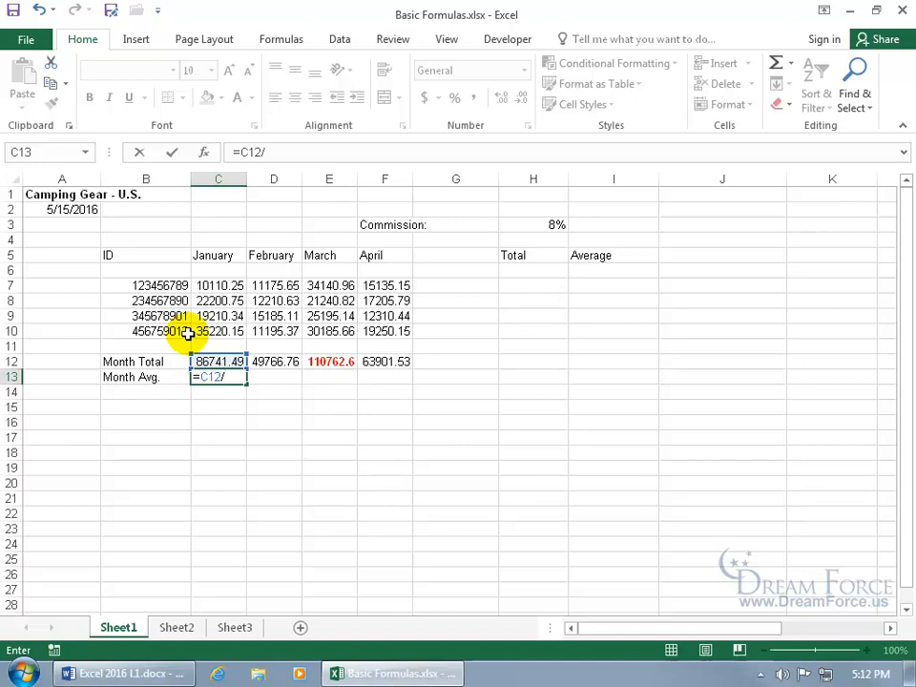
type("4")
key("Return")
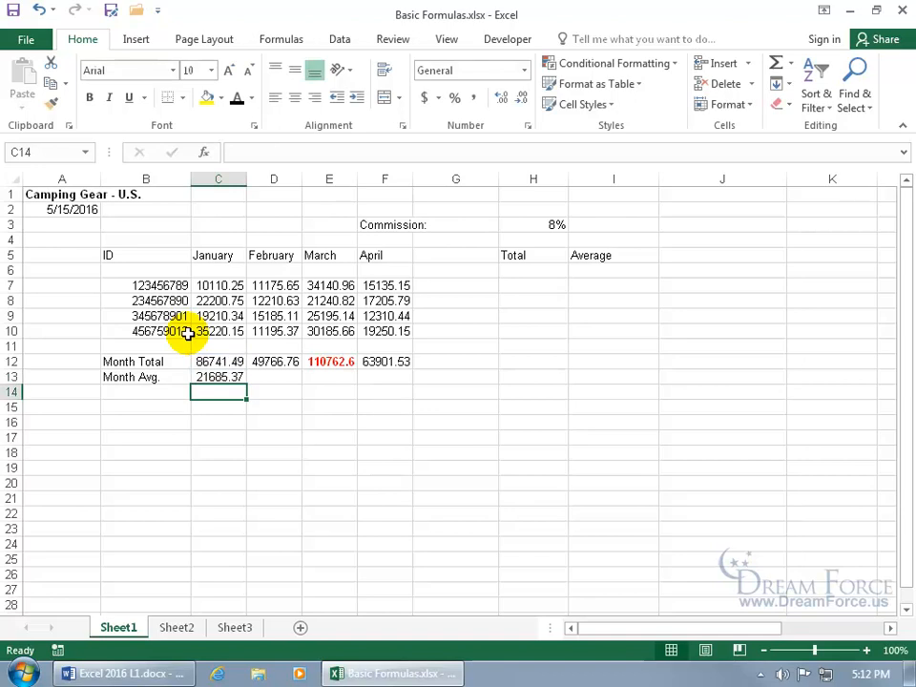
left_click_drag(214, 289, 225, 333)
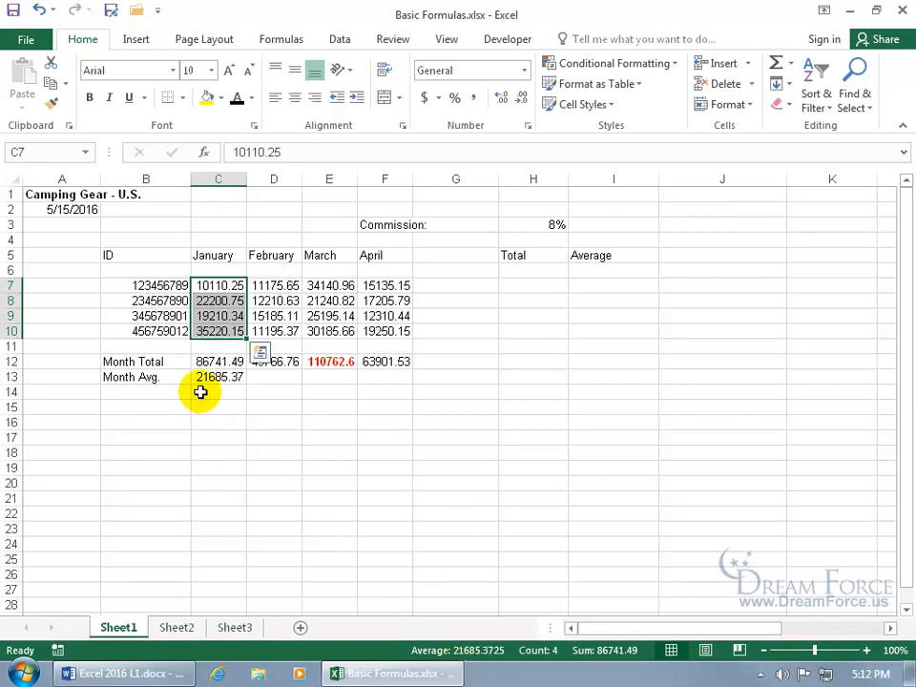
left_click(274, 376)
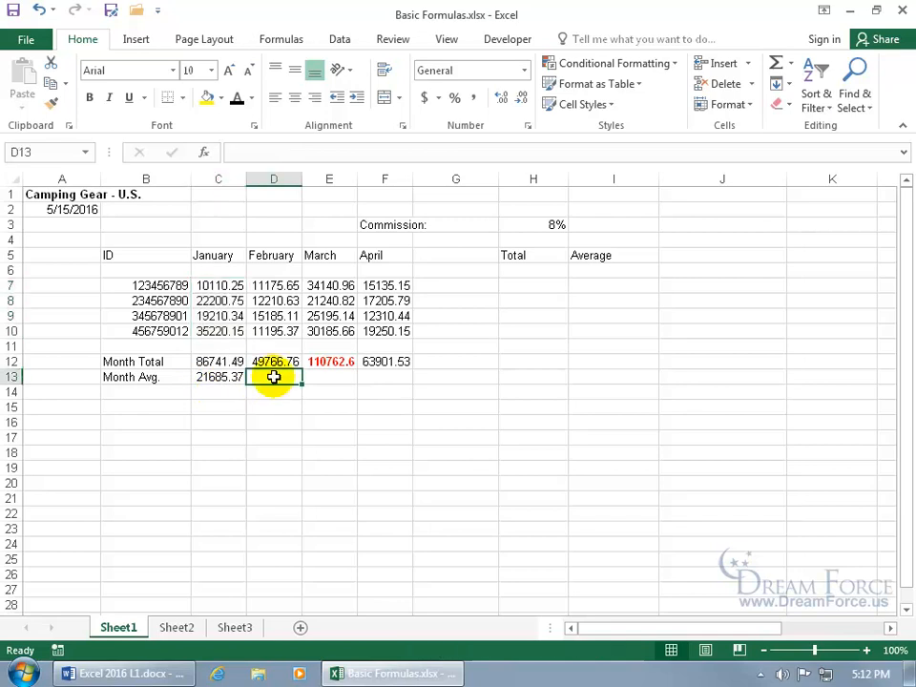
Build the February average formula =D7+D8+D9+D10/4 in D13
type("=")
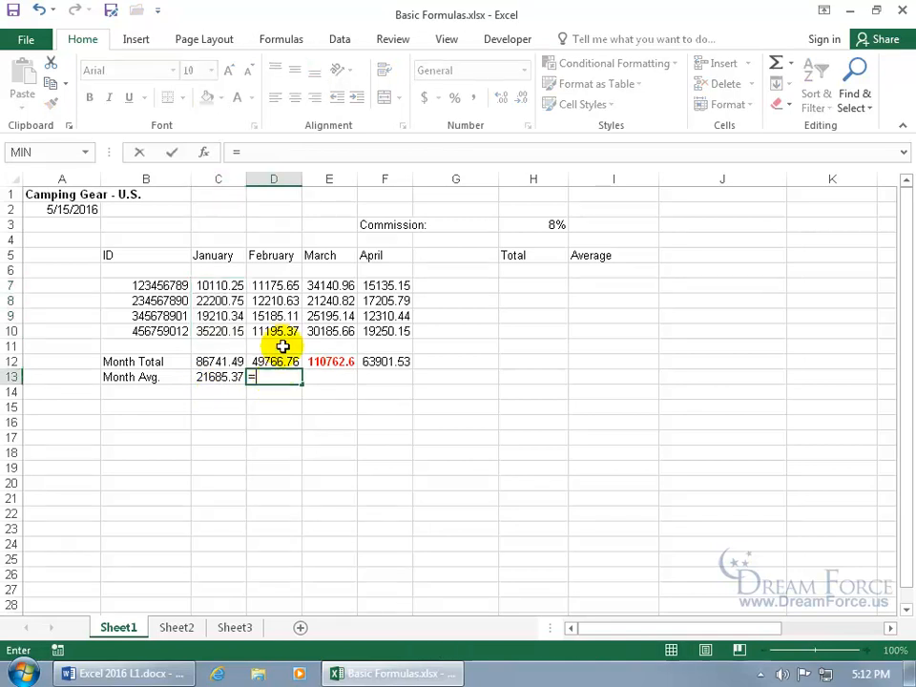
left_click(283, 286)
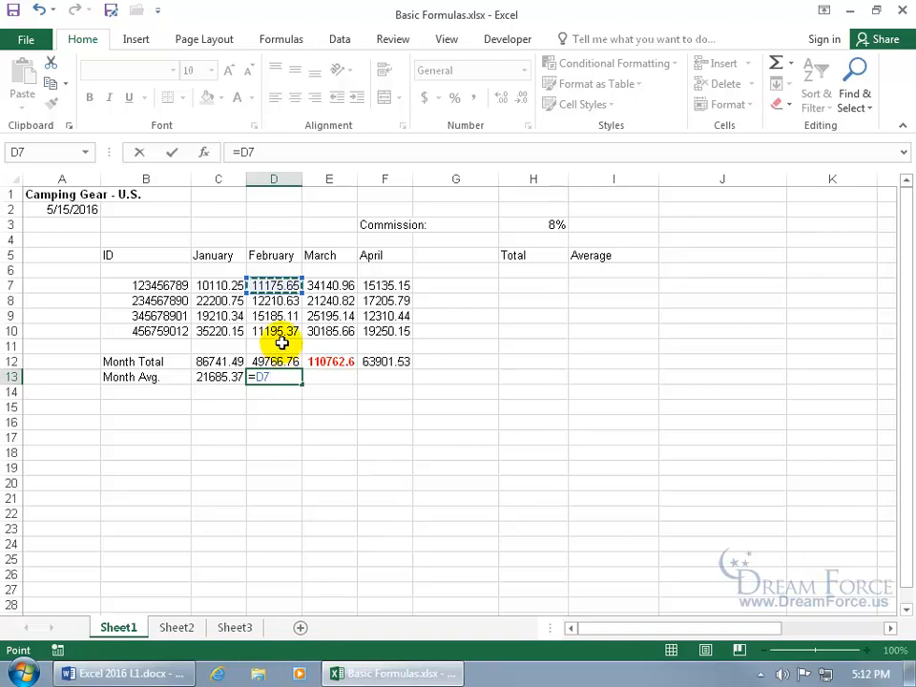
type("+")
left_click(279, 300)
type("+")
left_click(278, 316)
type("+")
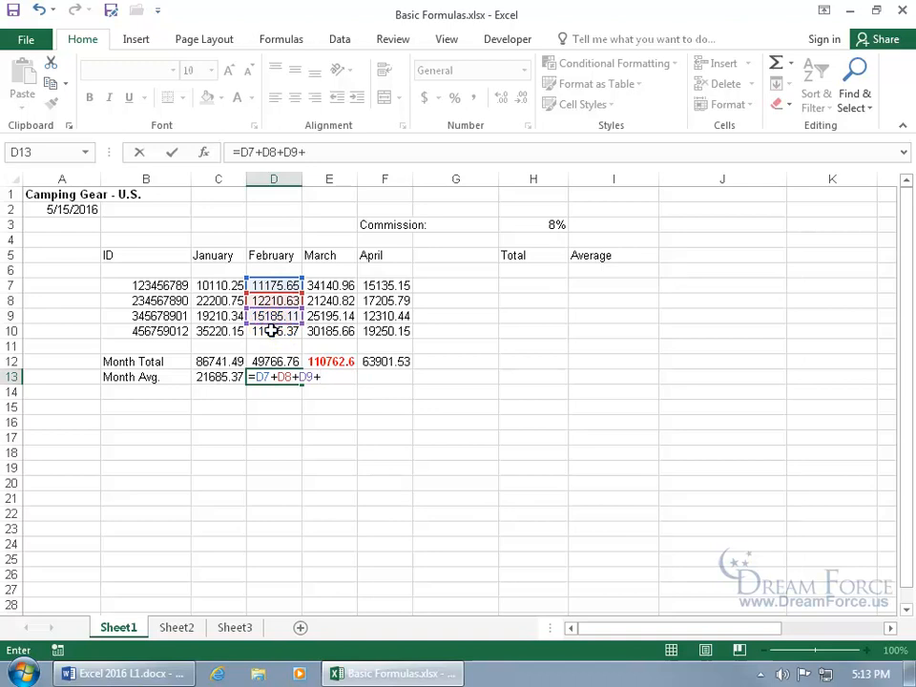
left_click(272, 330)
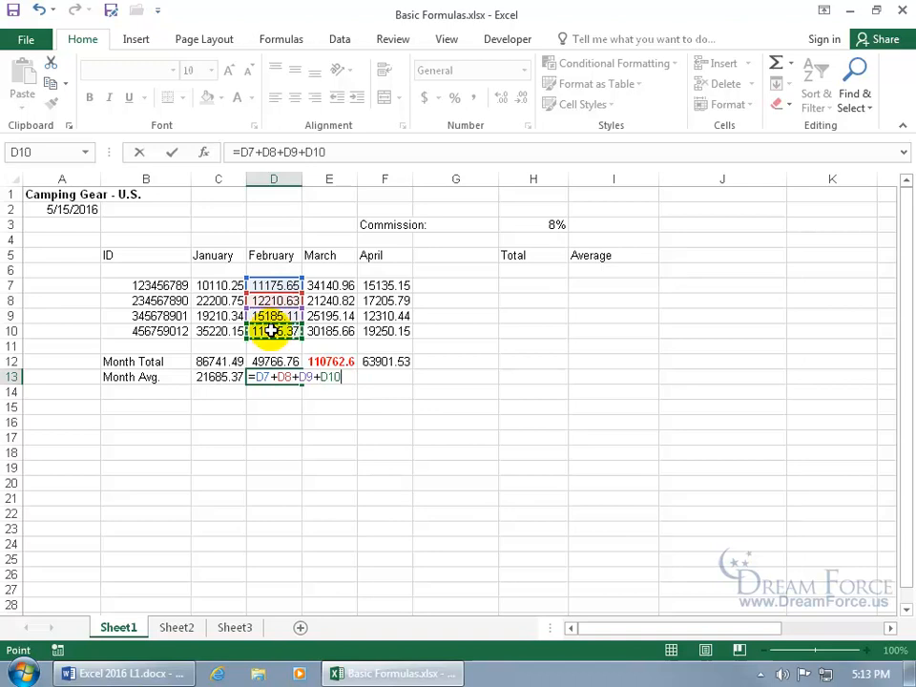
type("/4")
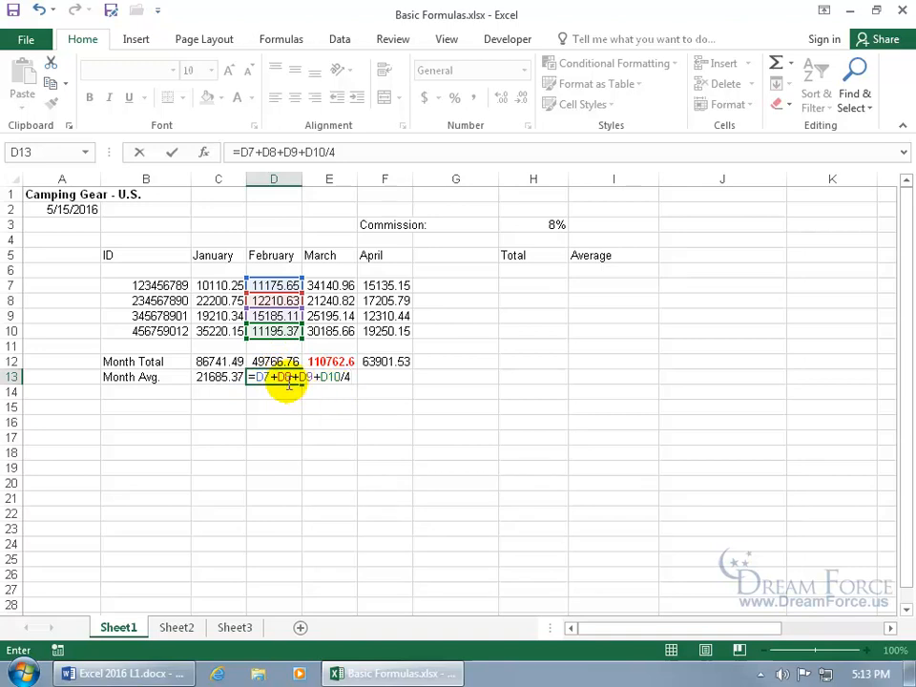
Correct it to =(D7+D8+D9+D10)/4 for 12441.69, then check it against D7:D10
left_click(254, 378)
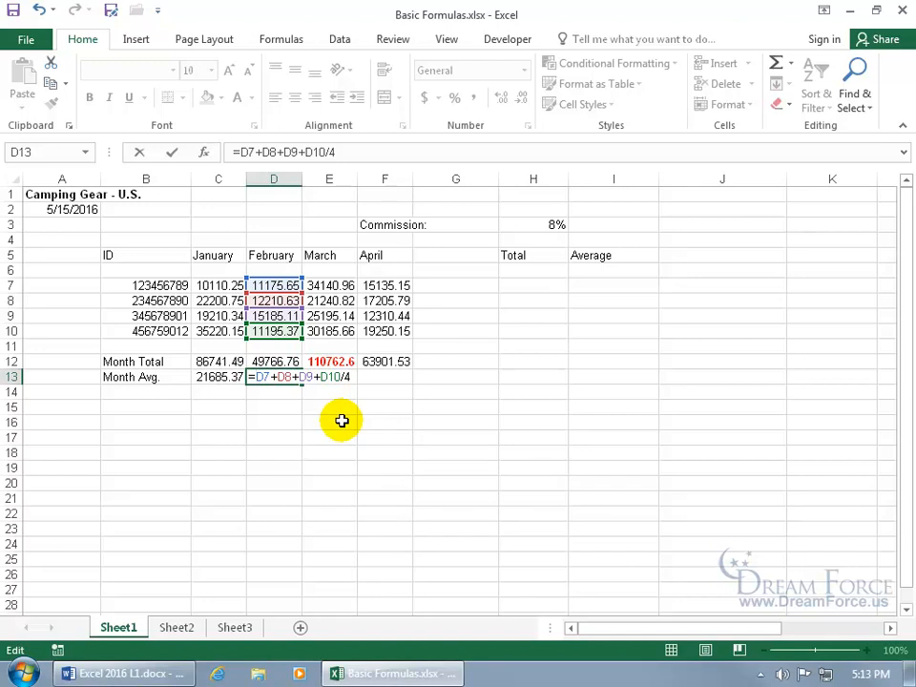
type("(")
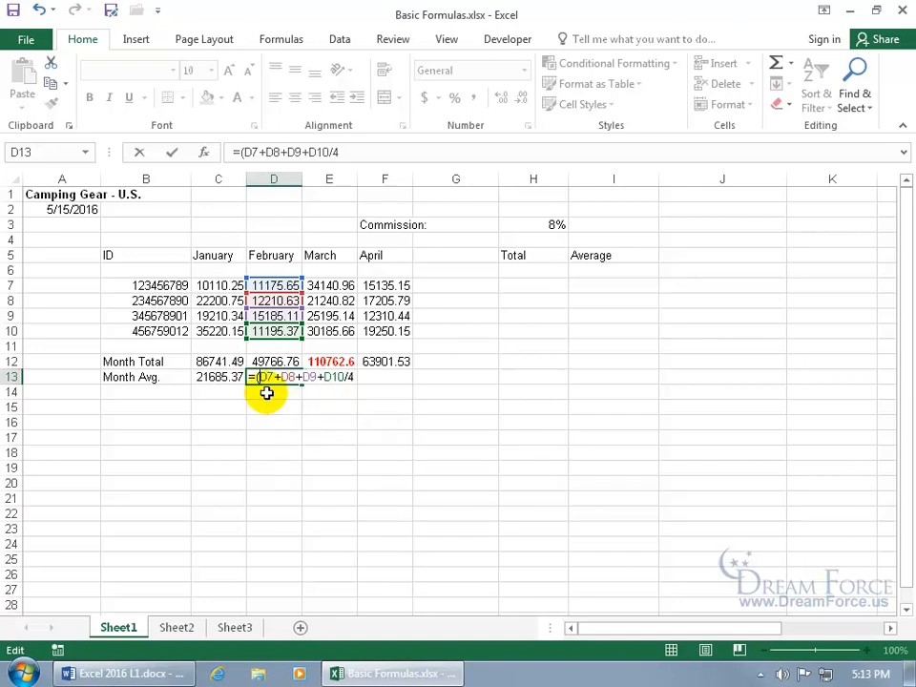
left_click(342, 379)
type(")")
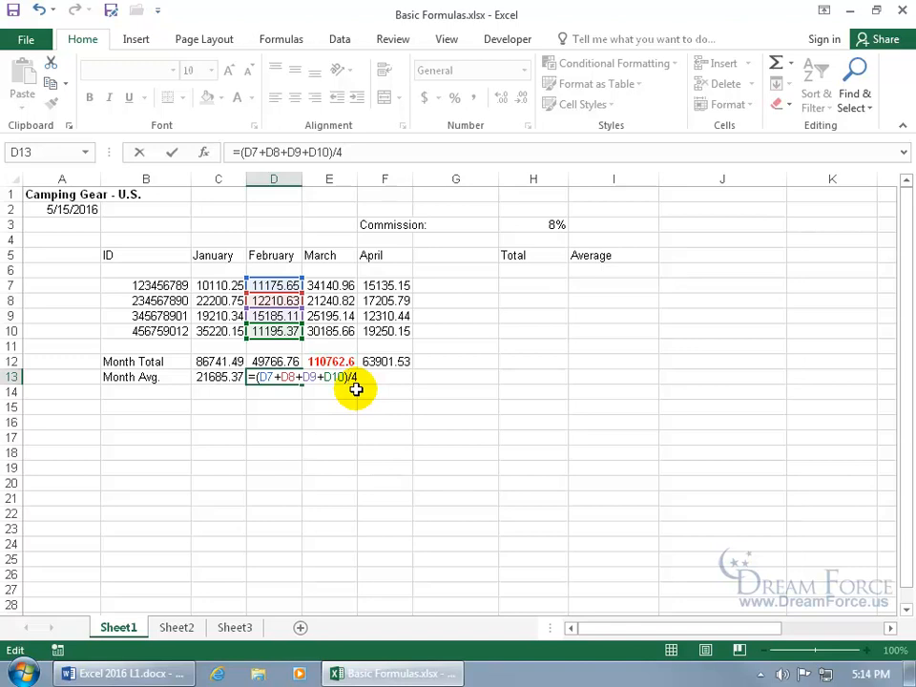
key("Return")
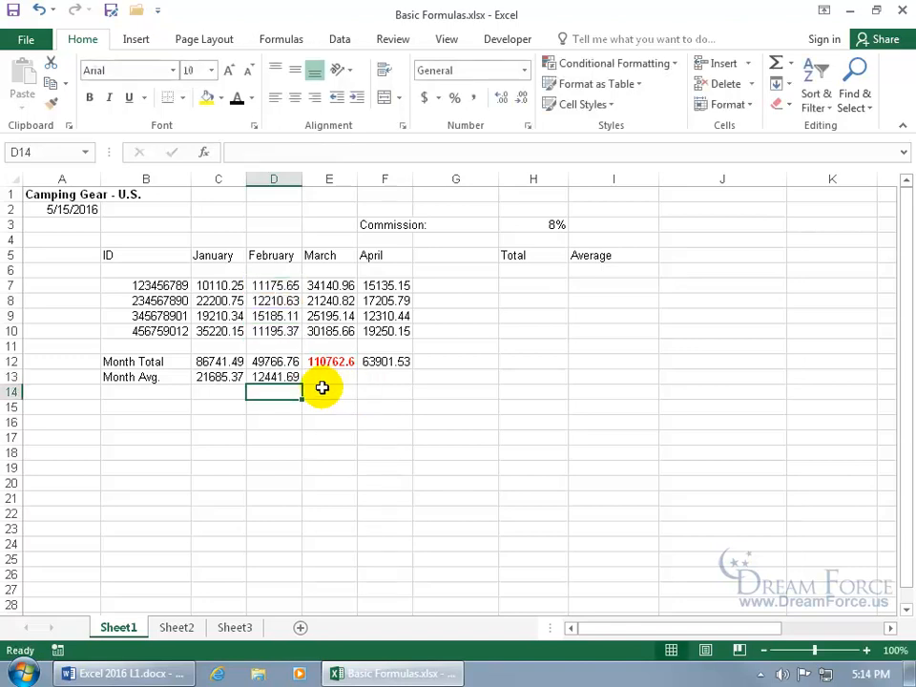
left_click_drag(284, 287, 280, 329)
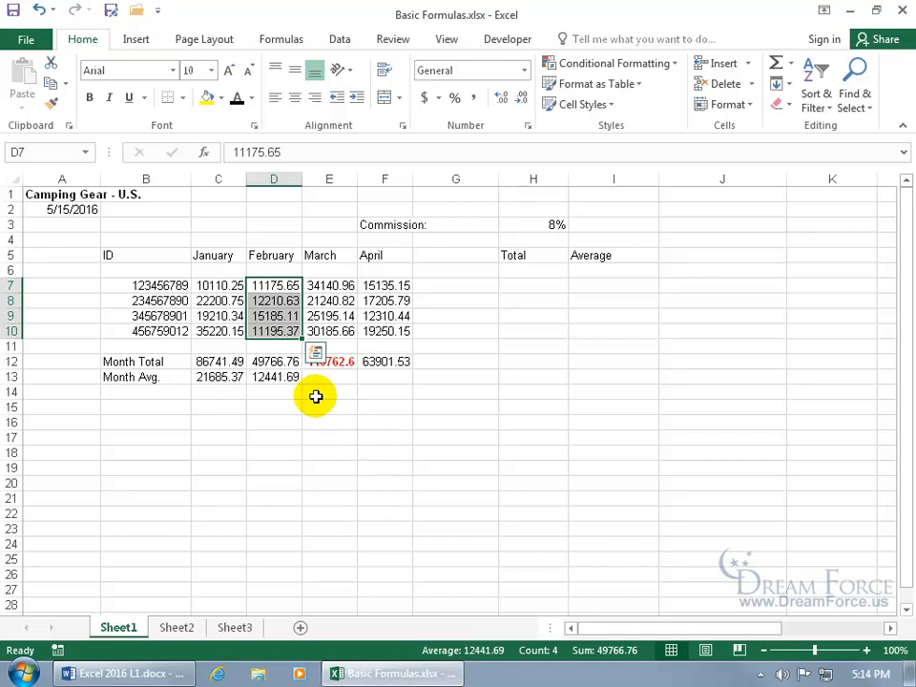
left_click(290, 375)
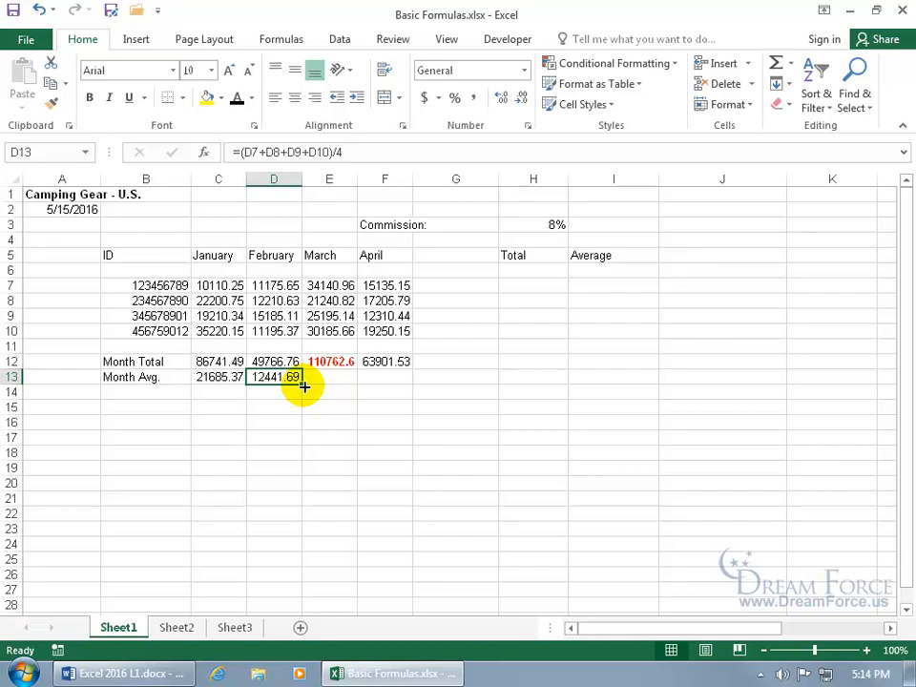
Fill the average formula into E13 and copy it to F13, giving 27690.65 and 15975.38
left_click_drag(304, 386, 337, 395)
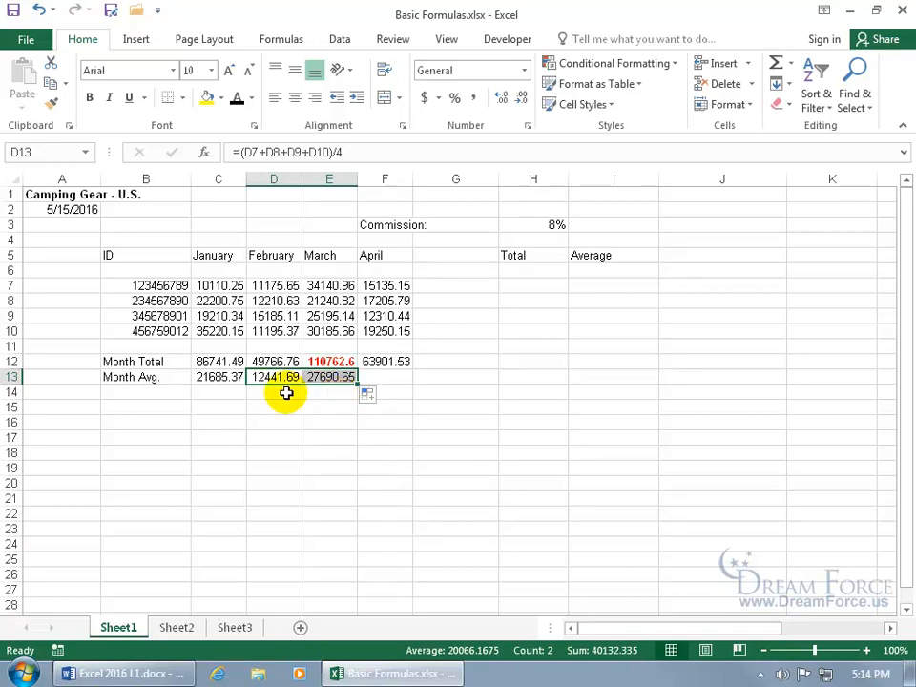
left_click(323, 377)
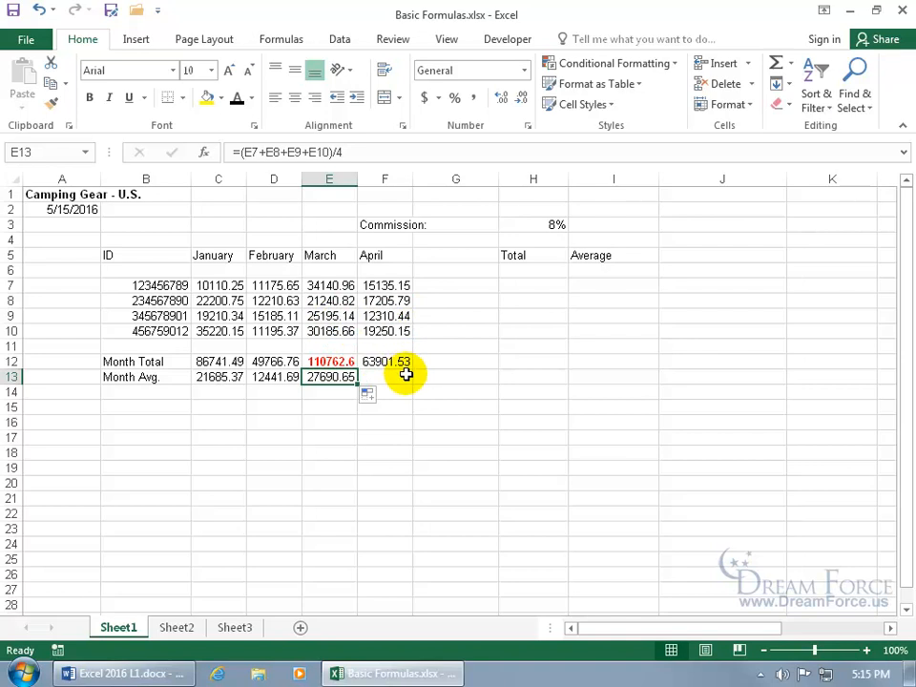
key("ctrl+c")
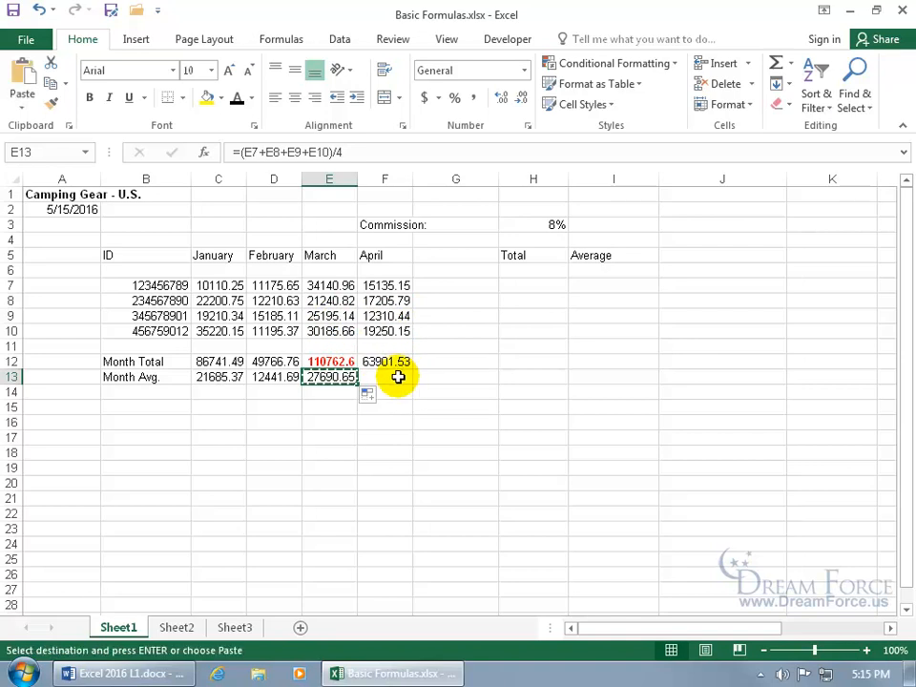
left_click(382, 375)
key("ctrl+v")
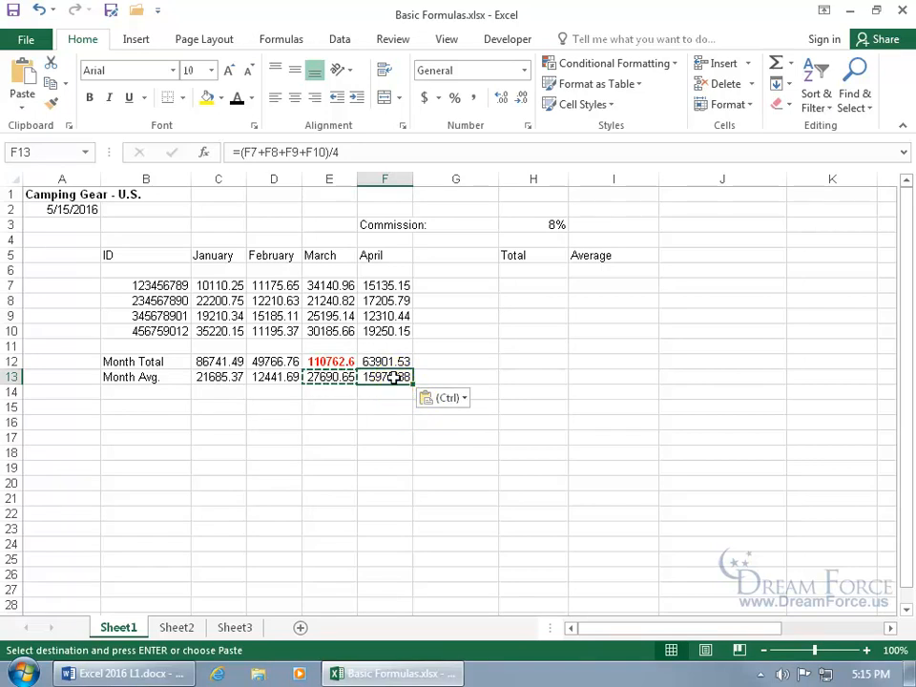
key("Escape")
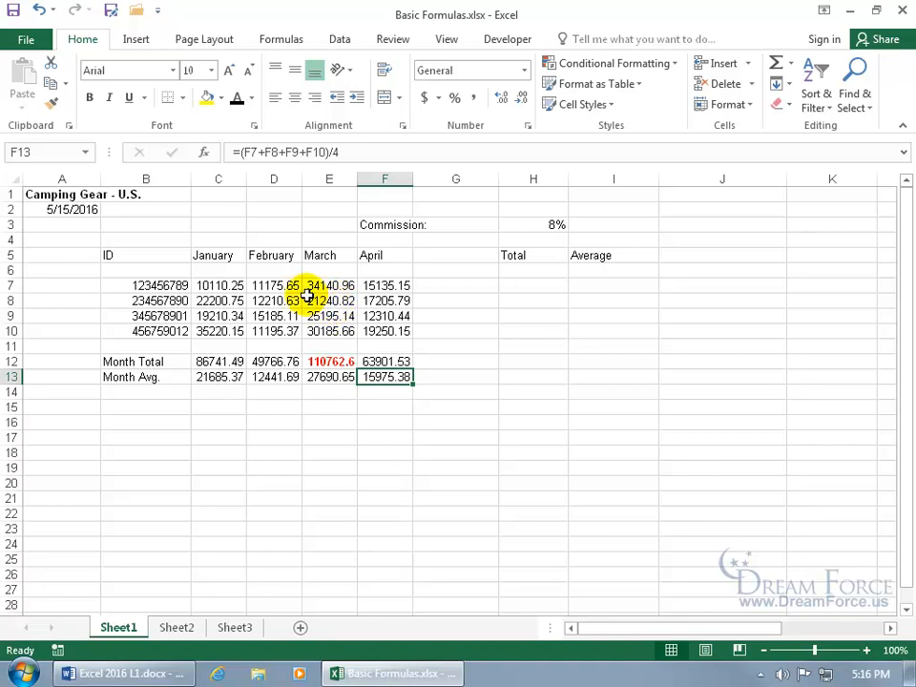
left_click(585, 393)
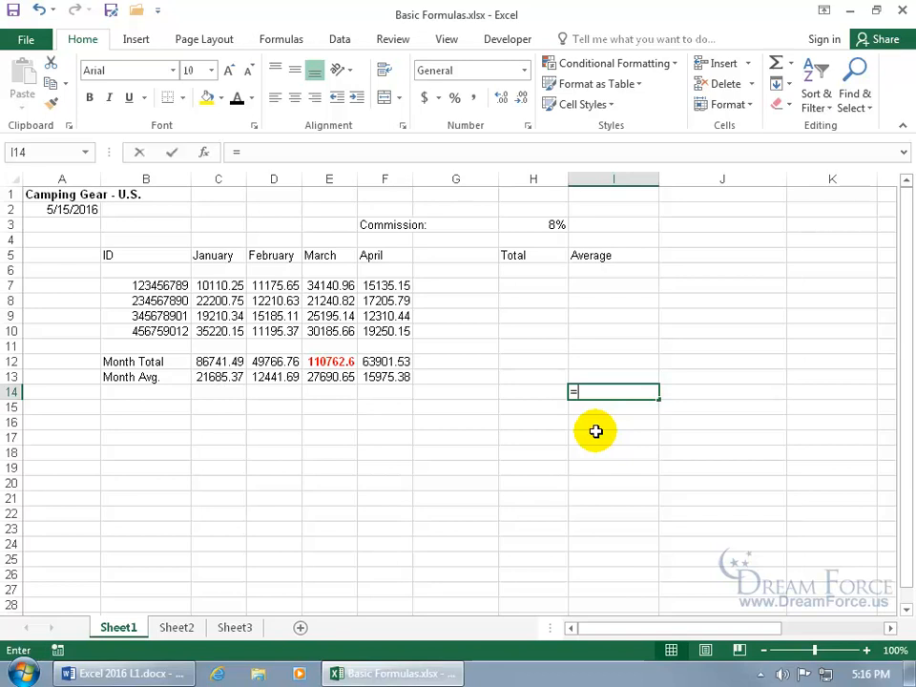
Enter =199-1 in I14 (198) and =25*4 in I15 (100)
type("=199-")
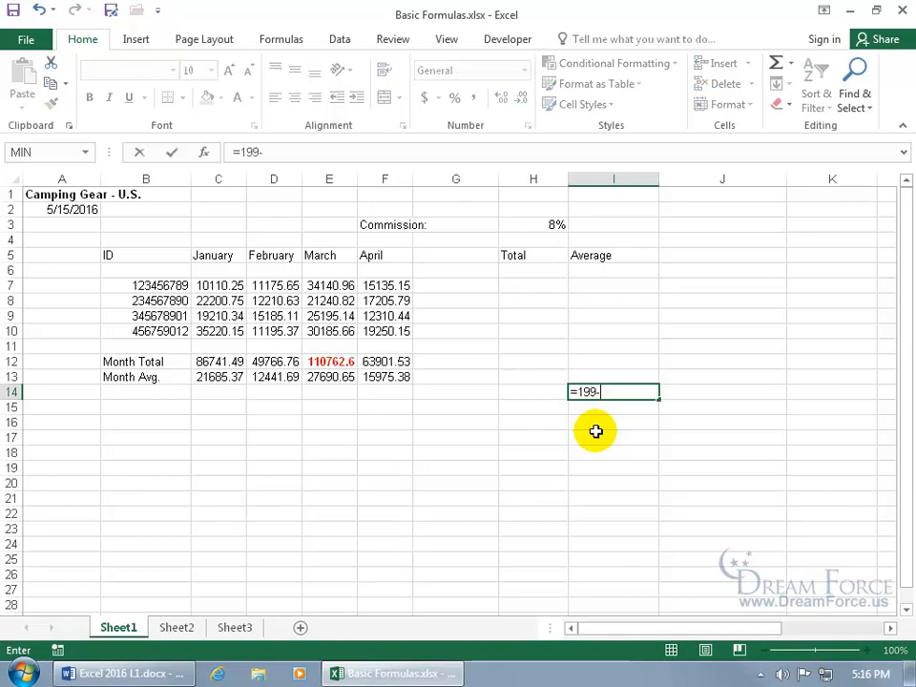
type("1")
key("Return")
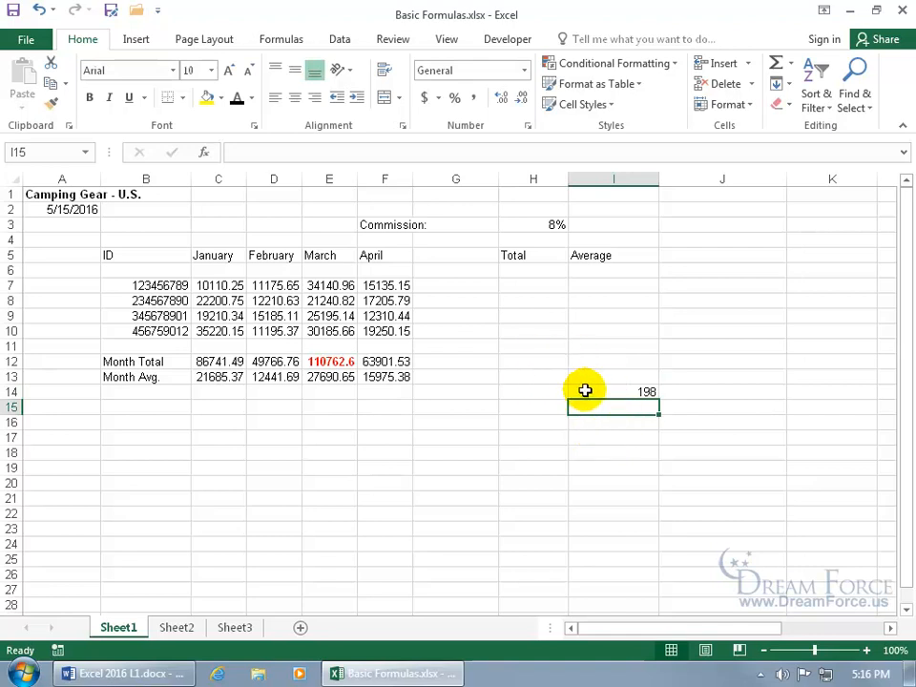
left_click(592, 392)
left_click(592, 393)
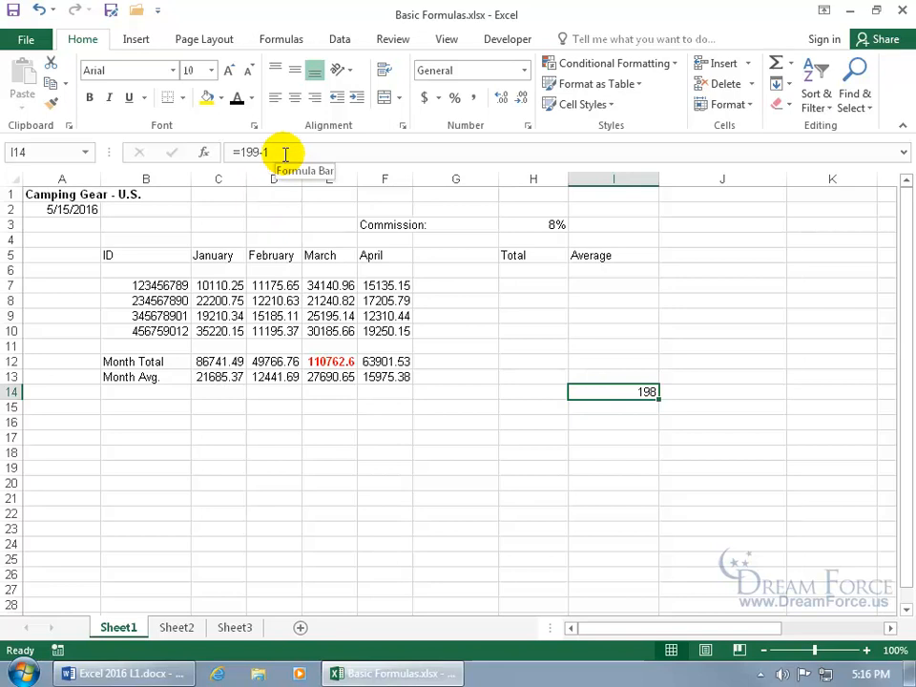
double_click(613, 391)
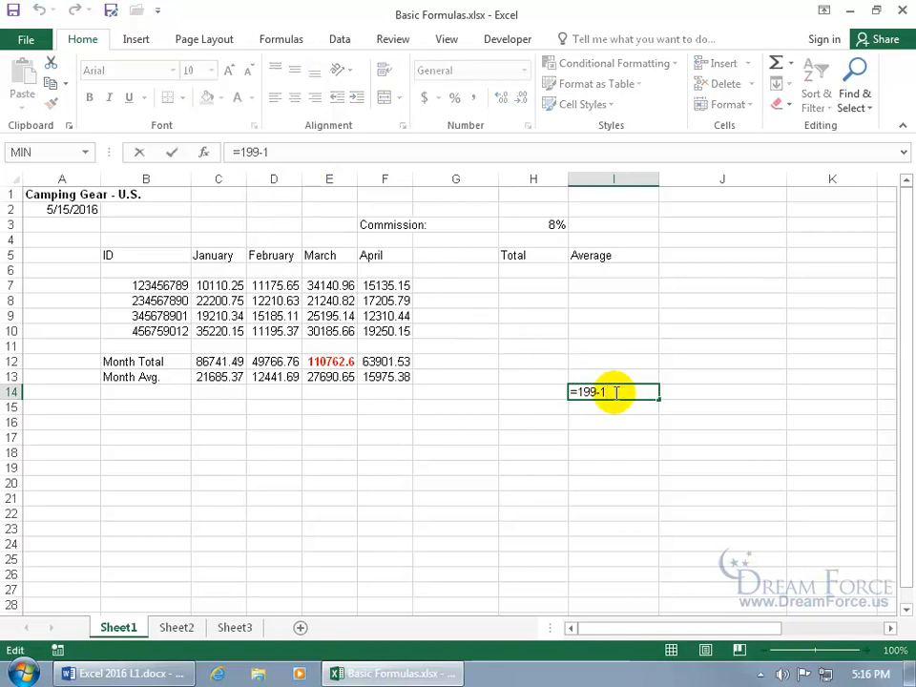
key("Return")
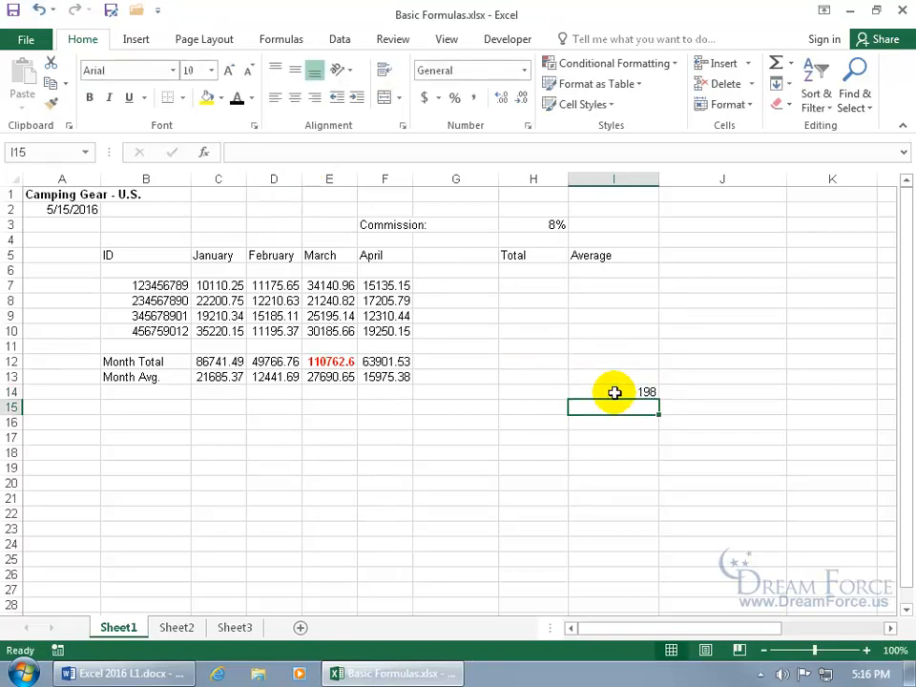
type("=25")
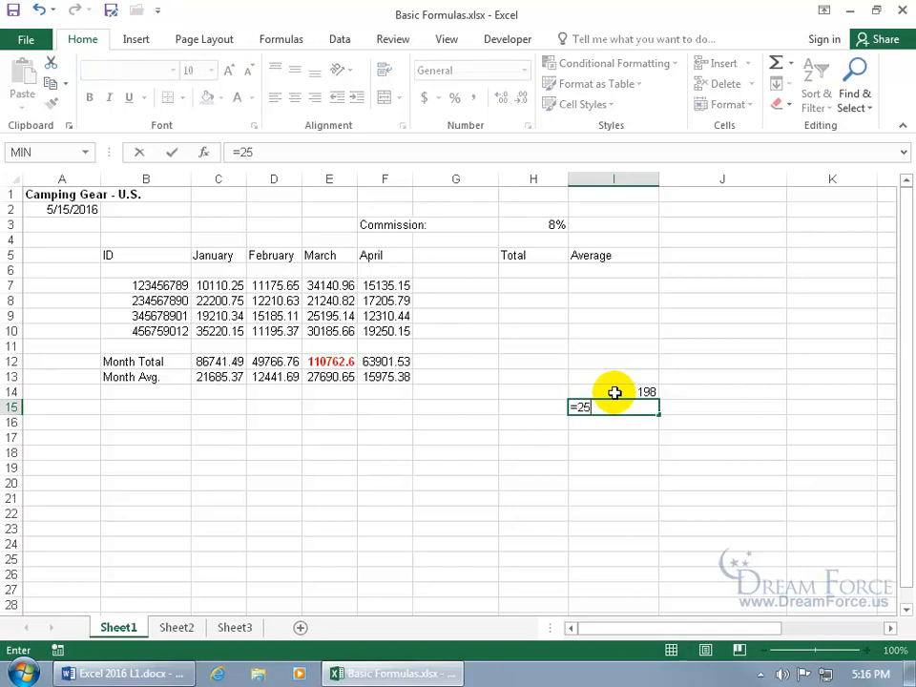
type("*4")
key("Return")
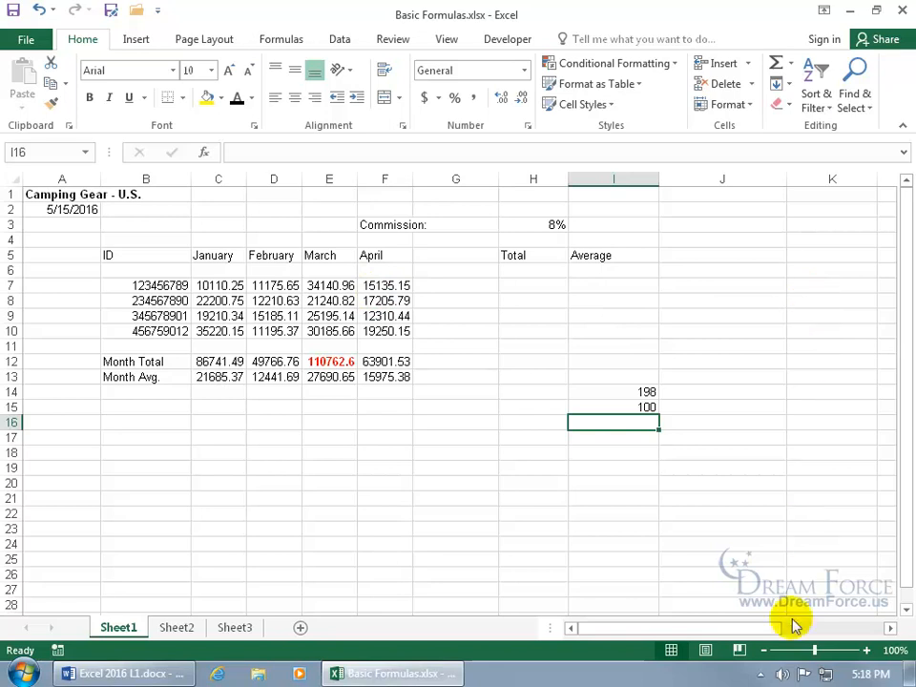
Browse the Camping Gear data with arrow and Ctrl+arrow jumps, ending at B7
left_click_drag(765, 627, 687, 629)
left_click(891, 626)
left_click(891, 627)
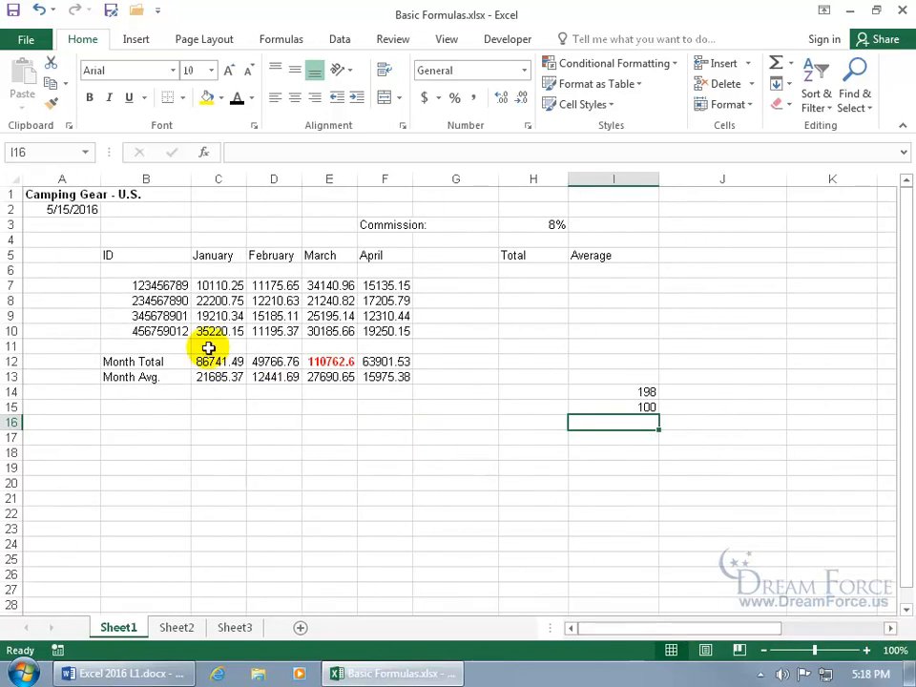
left_click(259, 301)
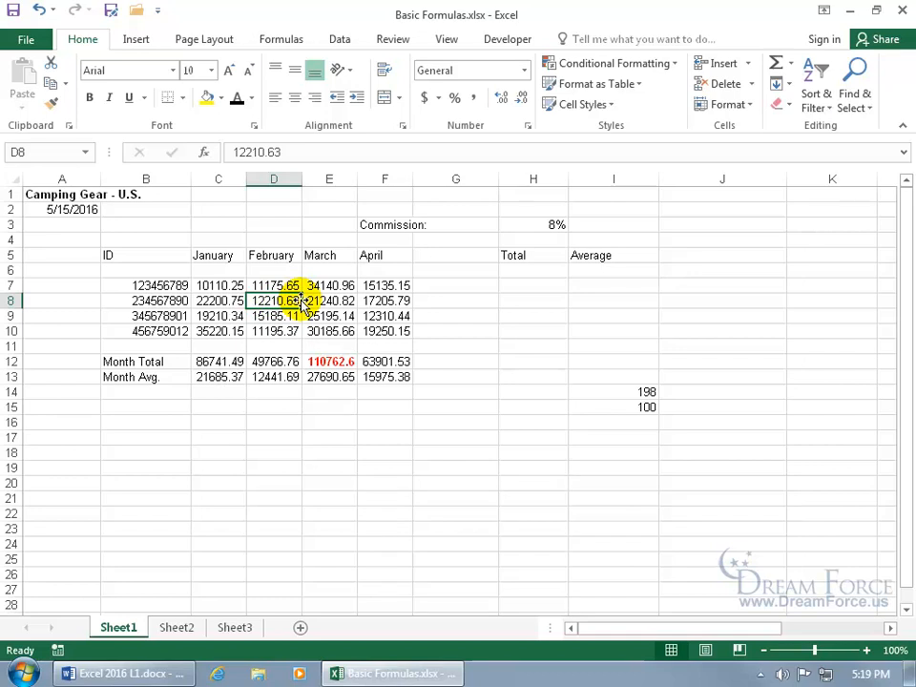
key("Right")
key("Right")
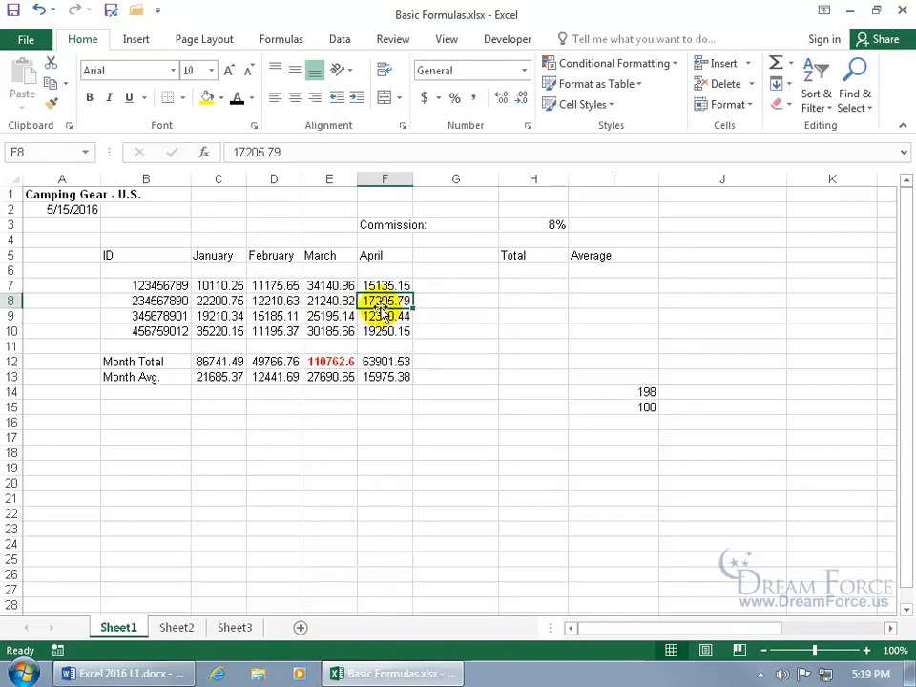
key("Down")
key("Down")
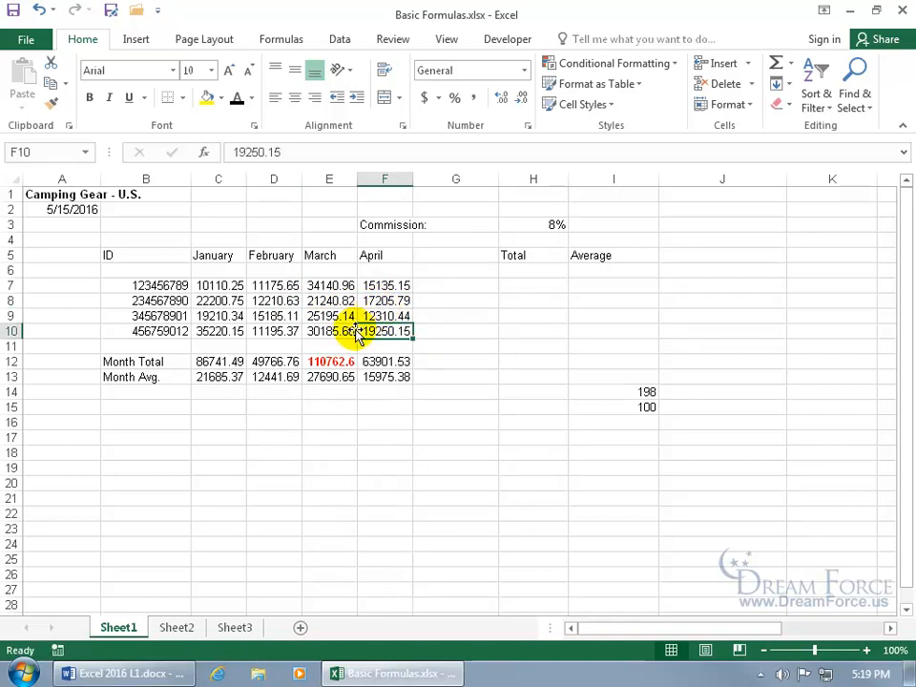
key("Left")
key("Left")
key("Left")
key("Left")
key("Up")
key("Up")
key("Up")
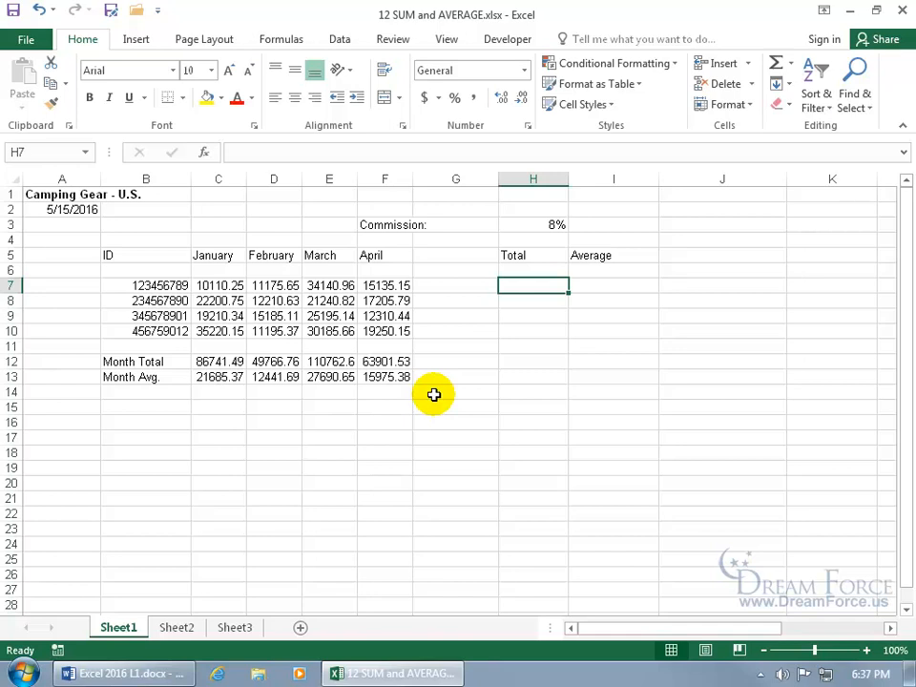
Inspect C12's total formula, then bring up the Formulas ribbon commands
left_click(223, 363)
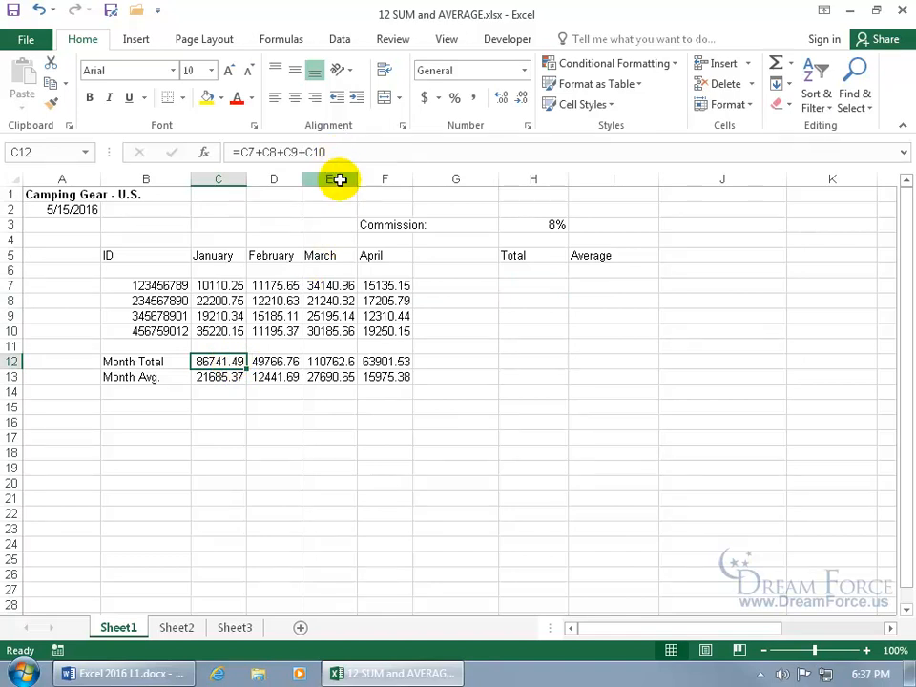
left_click(347, 408)
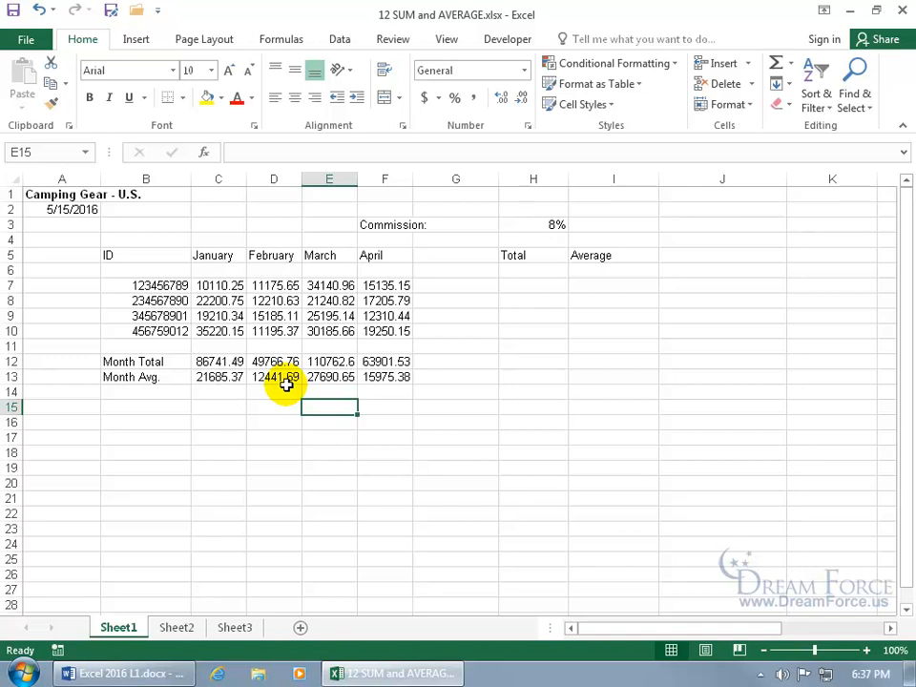
left_click(296, 39)
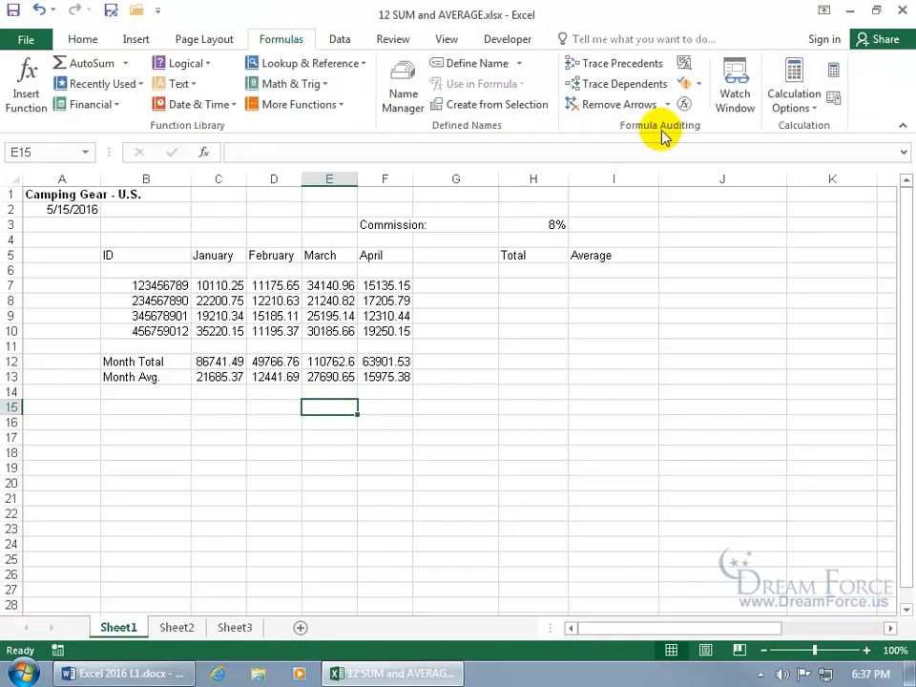
left_click(687, 72)
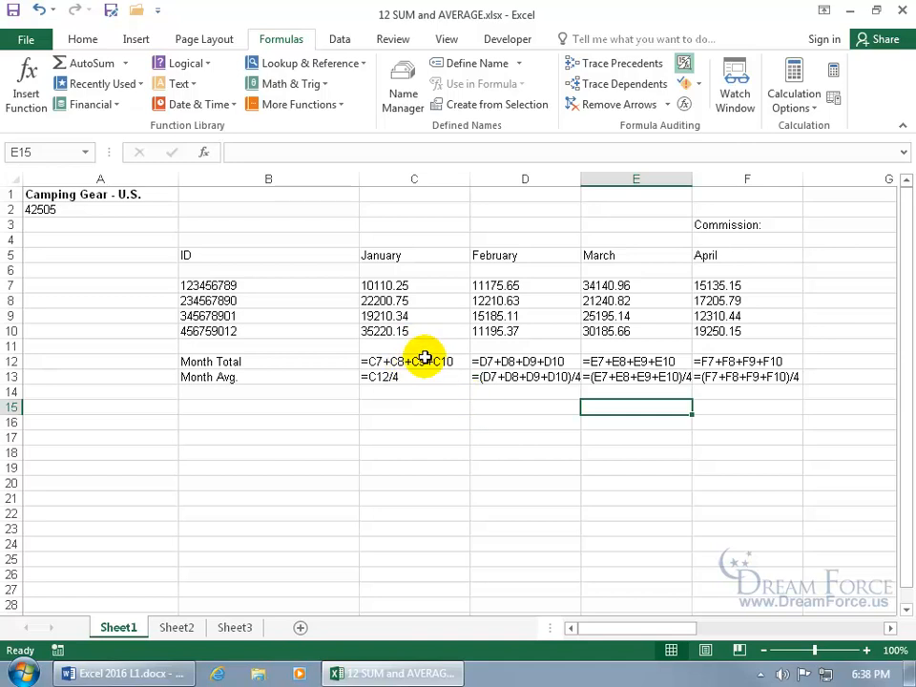
left_click(520, 362)
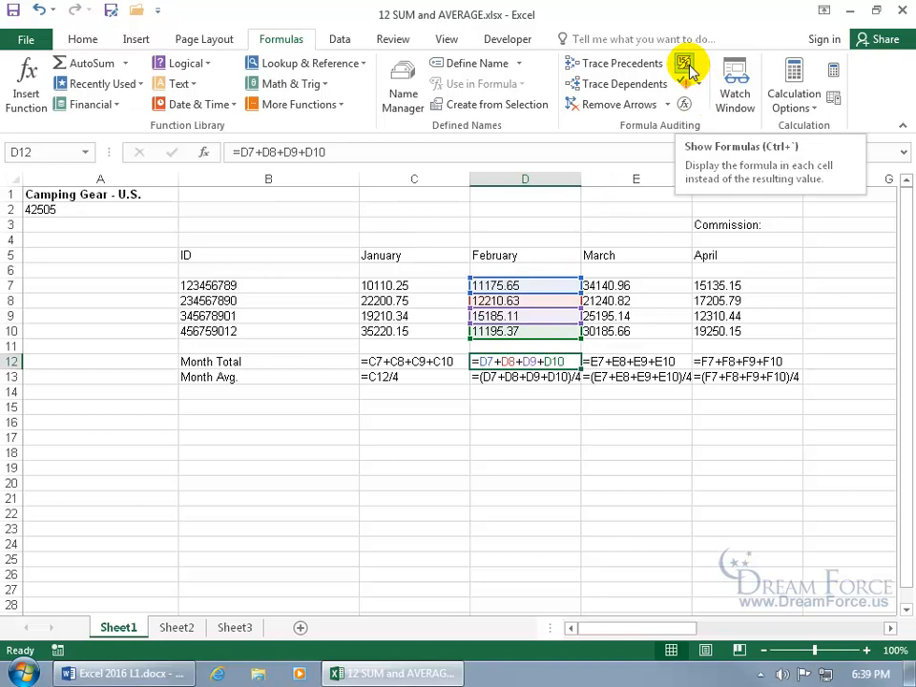
left_click(685, 67)
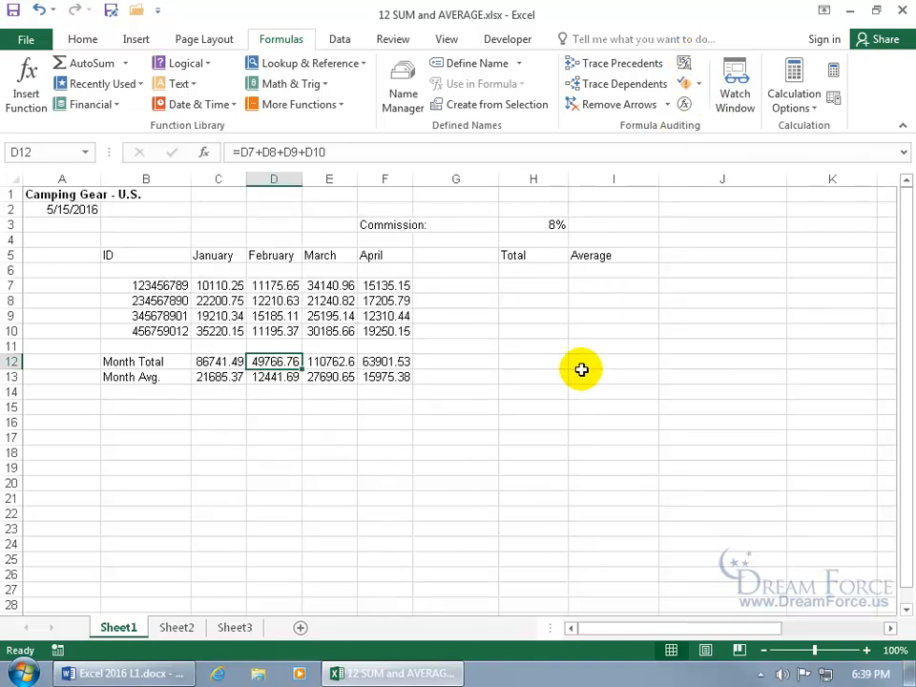
left_click(530, 286)
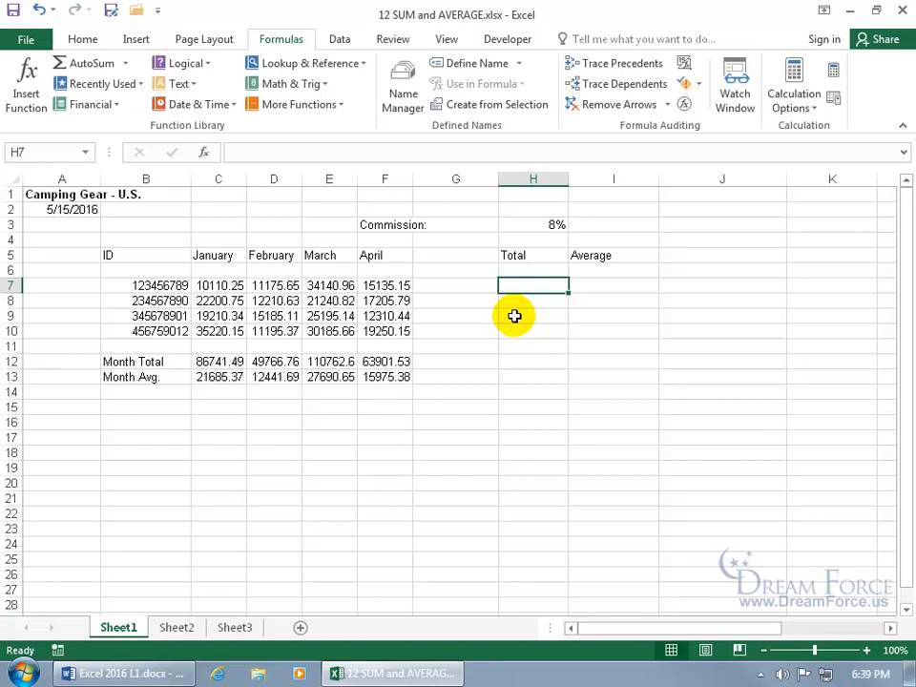
type("=")
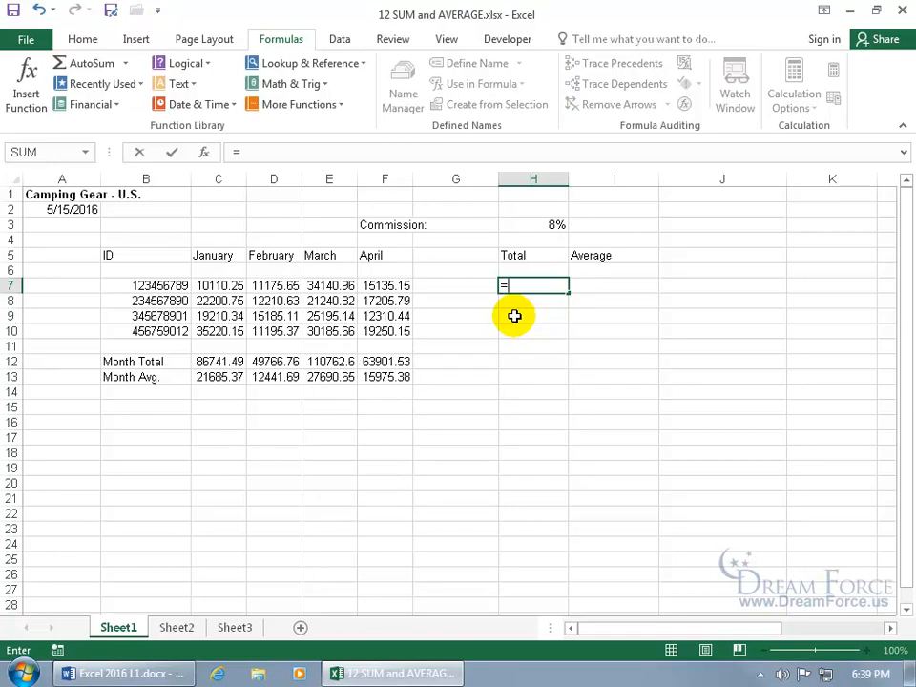
type("s")
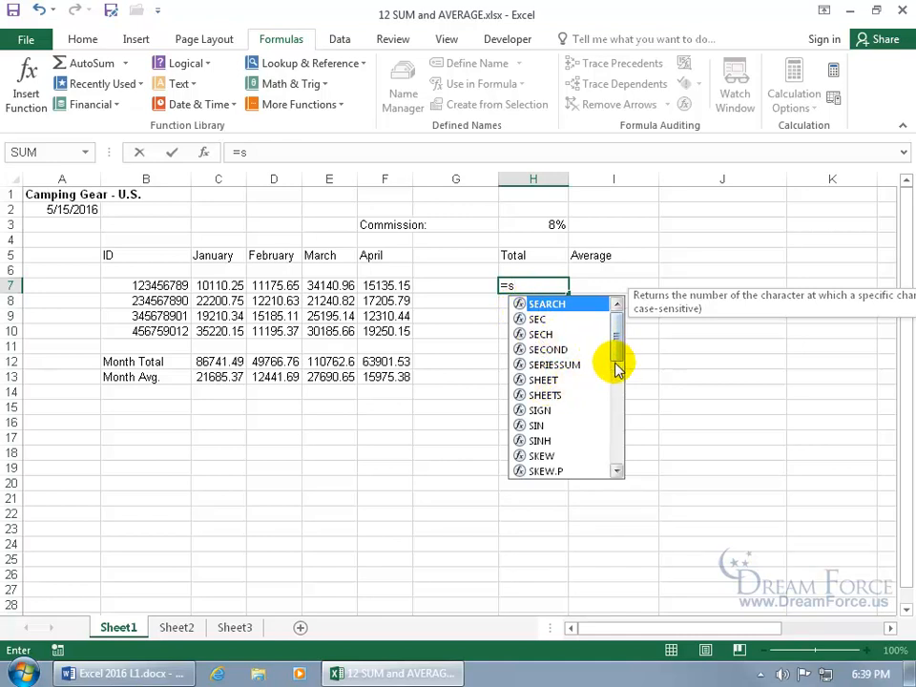
key("Down")
key("Down")
key("Down")
key("Down")
key("Up")
key("Up")
key("Down")
key("Down")
key("Down")
key("Down")
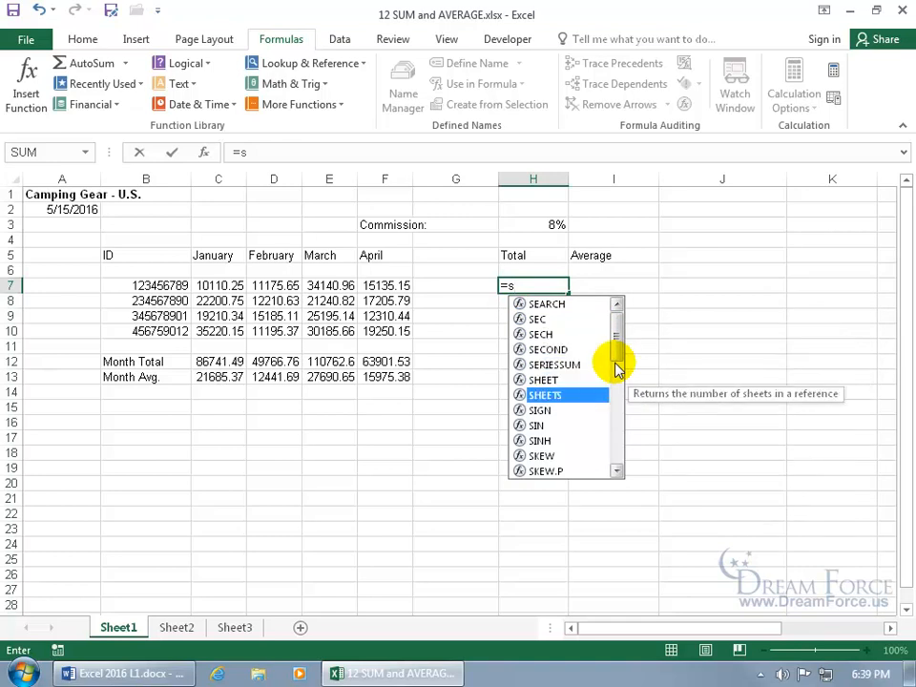
type("u")
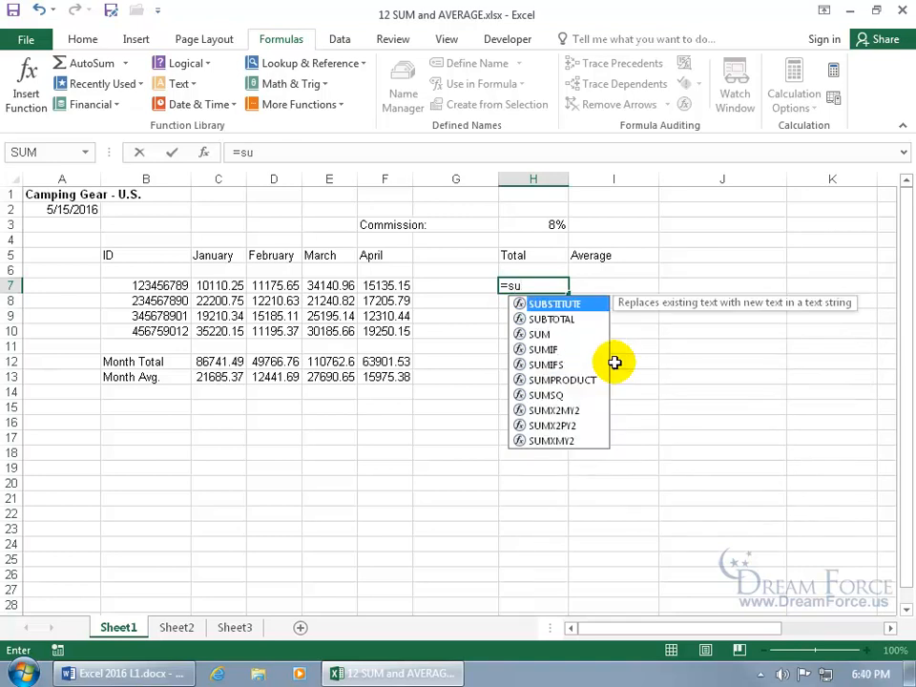
type("m")
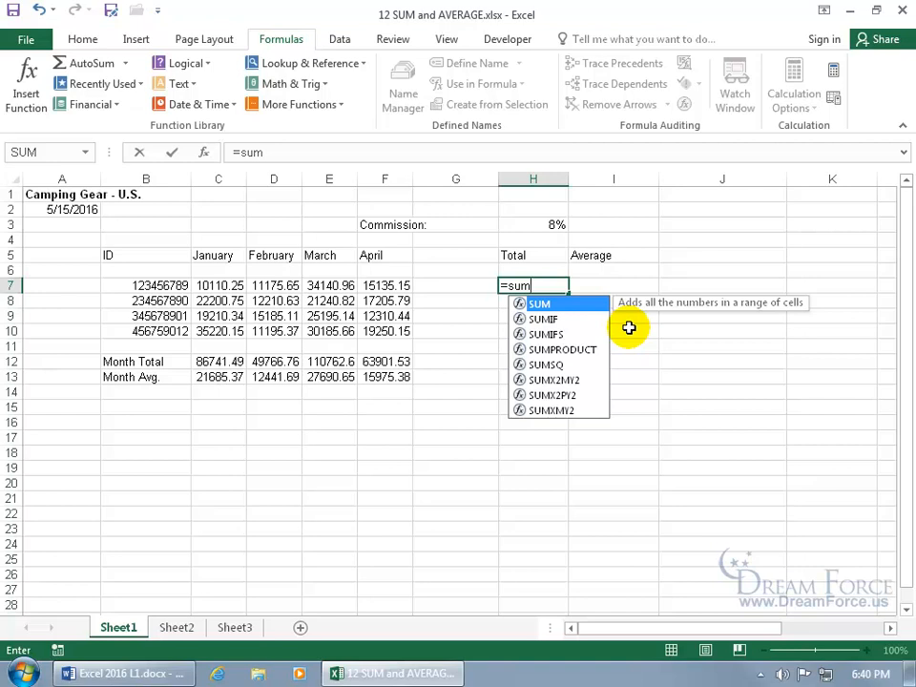
double_click(568, 305)
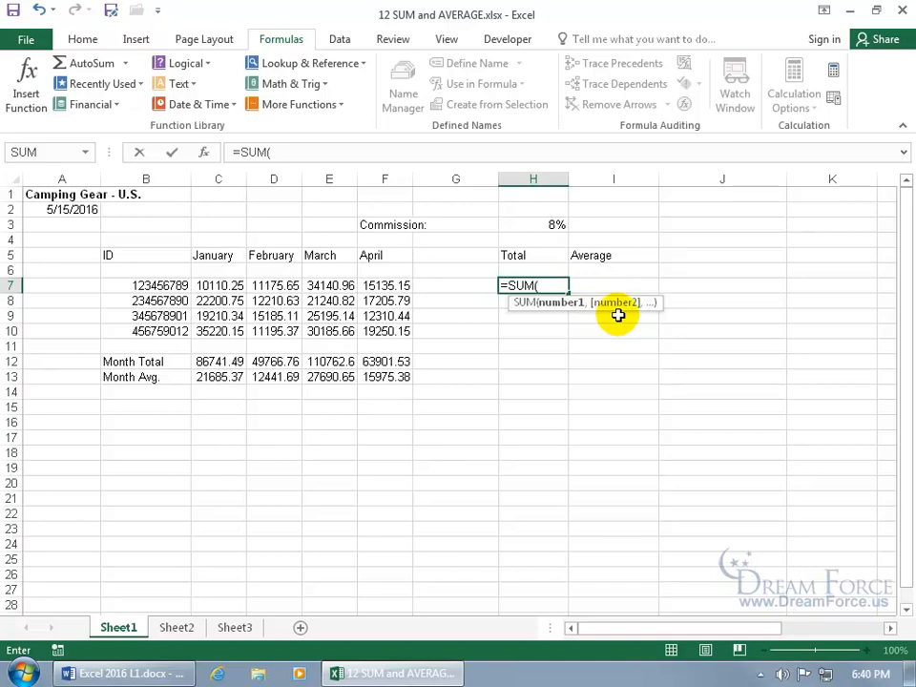
key("Escape")
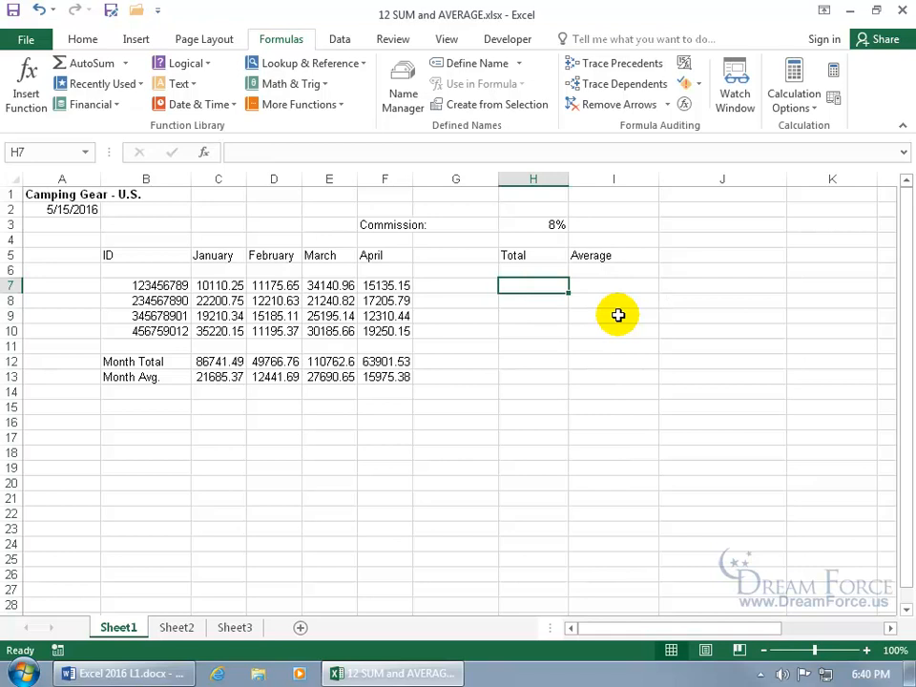
Enter =SUM(C7:F7) in H7 for a total of 70562.01 and check C7:F7
type("=sum")
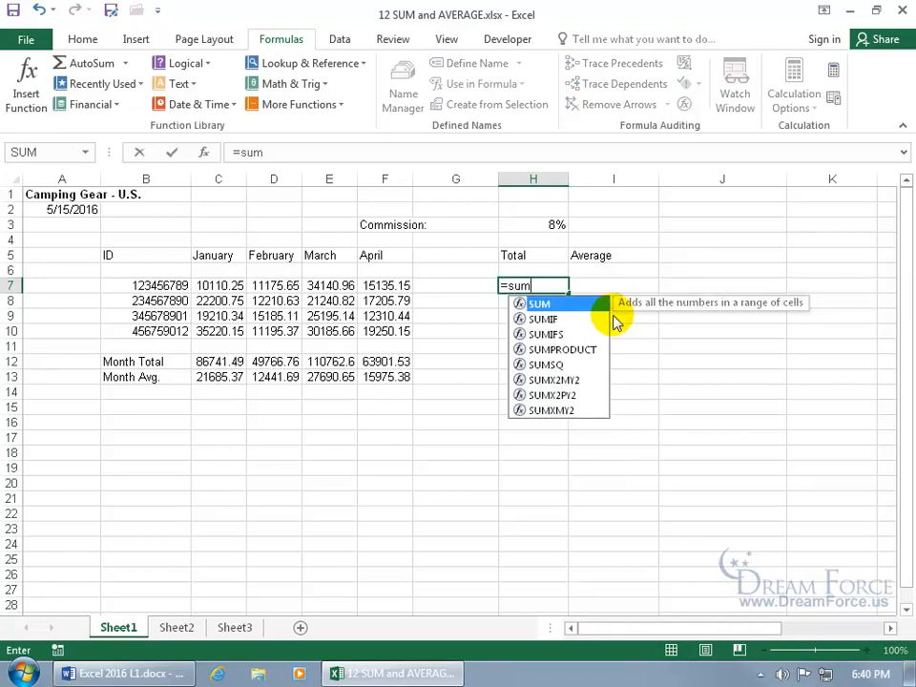
key("Tab")
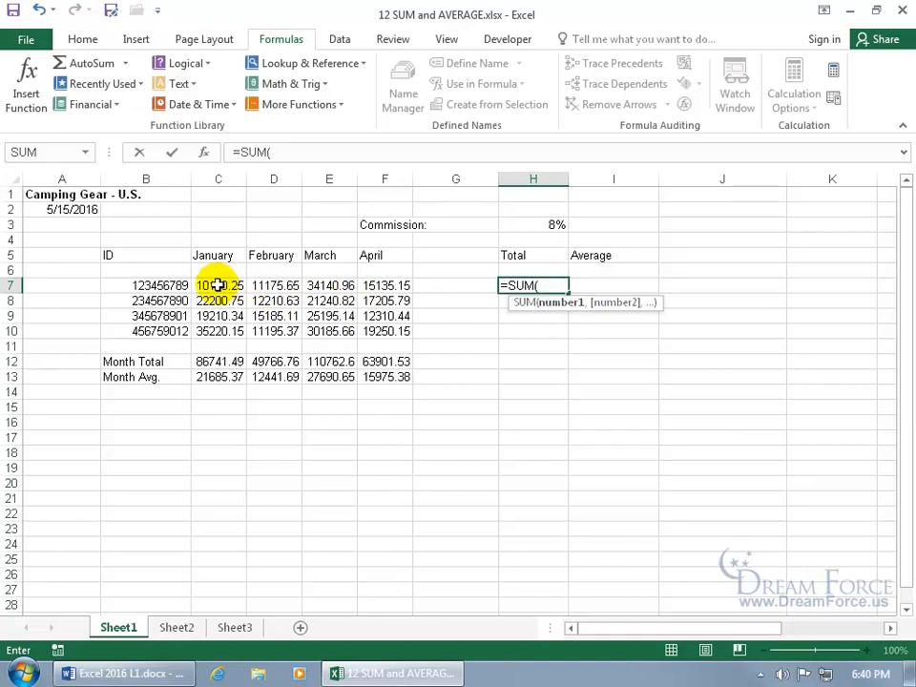
left_click_drag(218, 285, 367, 285)
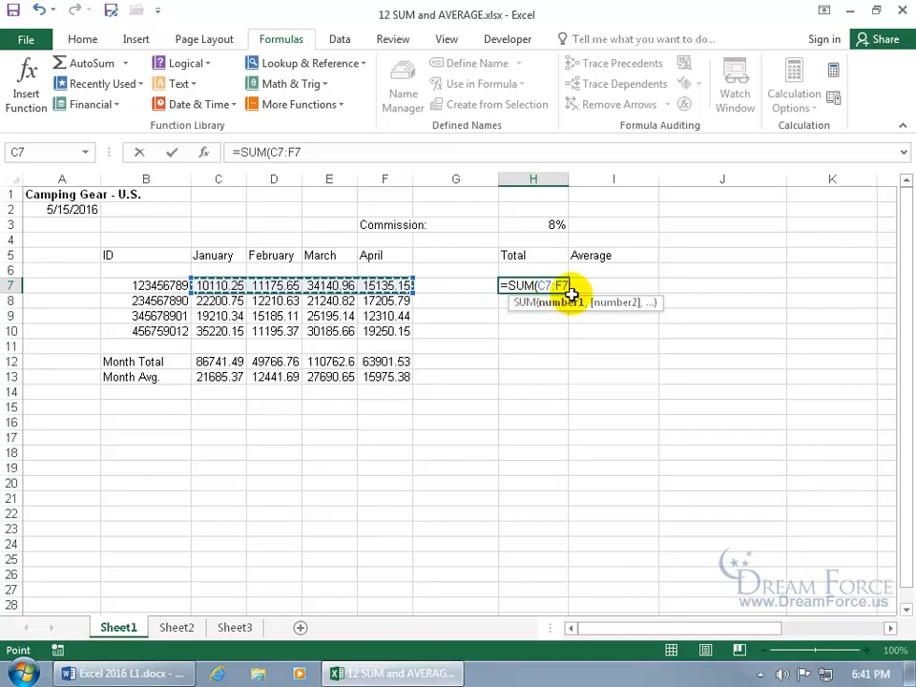
key("Return")
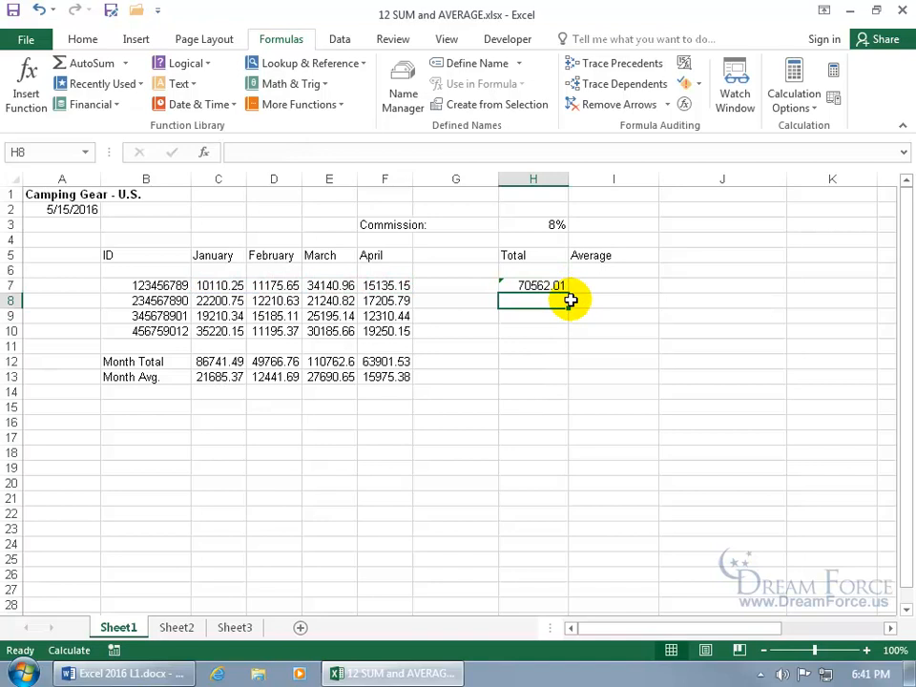
left_click_drag(227, 287, 377, 286)
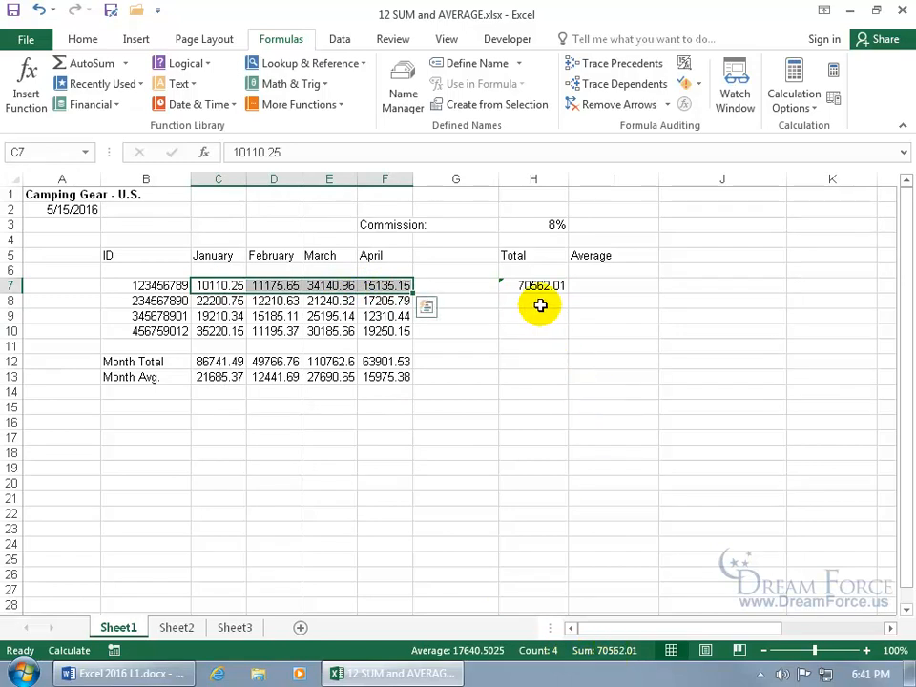
Experiment with moving and stretching H7's summed range, then discard the changes
double_click(535, 285)
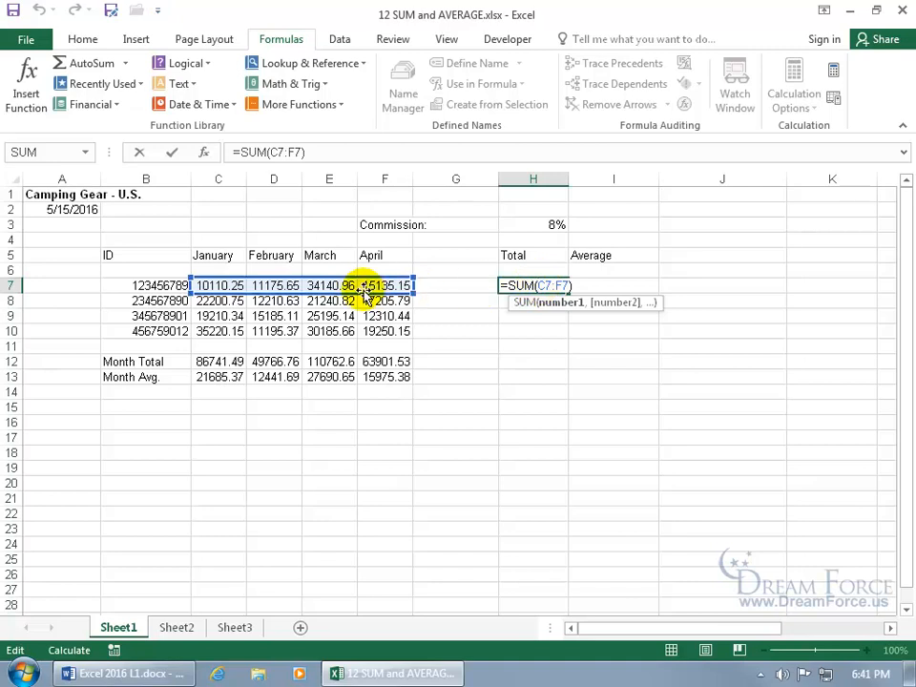
left_click_drag(363, 291, 363, 290)
left_click_drag(367, 315, 435, 353)
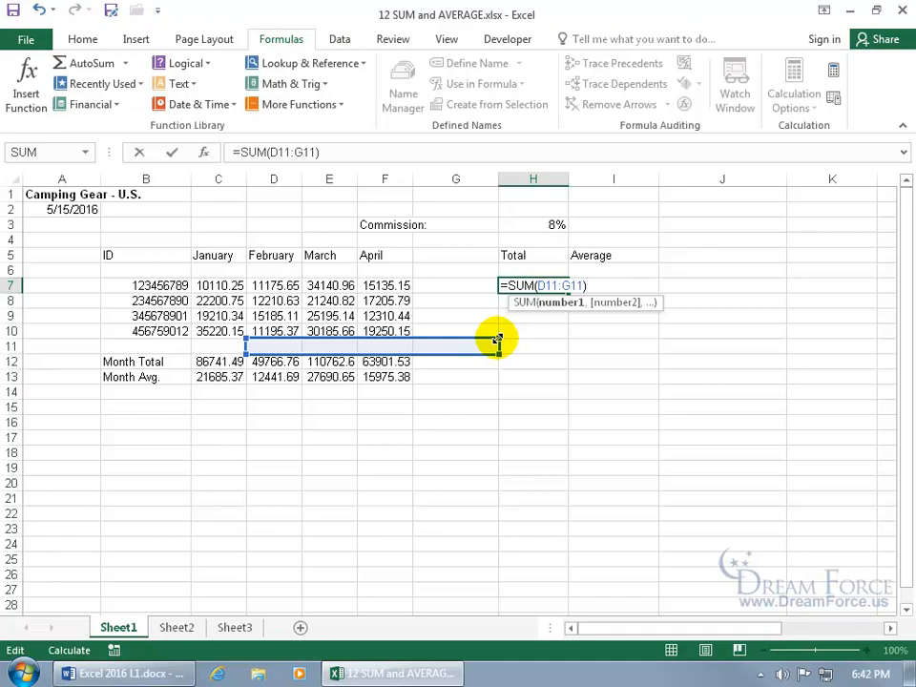
left_click_drag(498, 340, 522, 412)
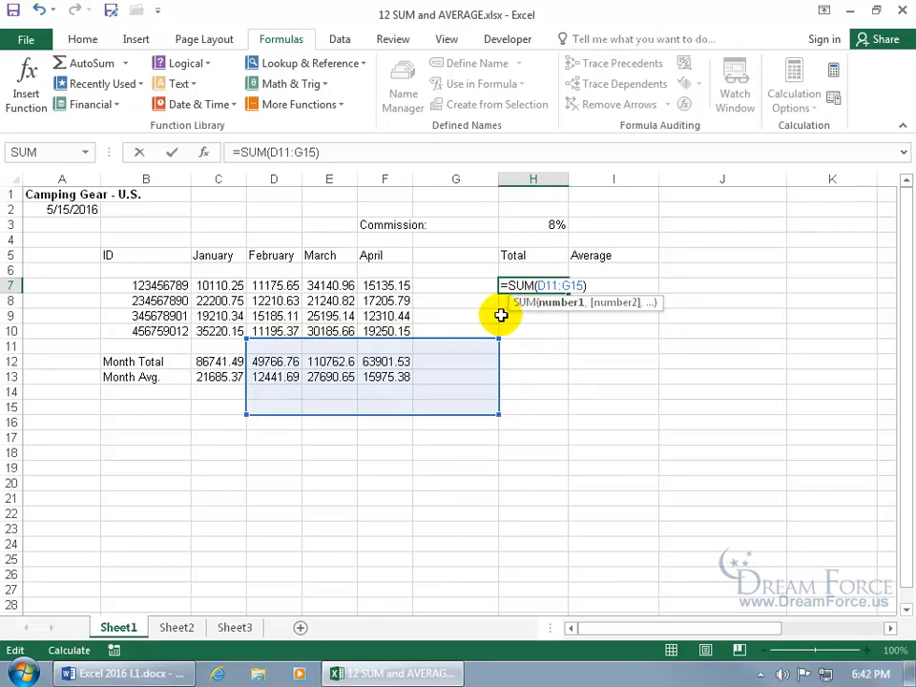
key("Escape")
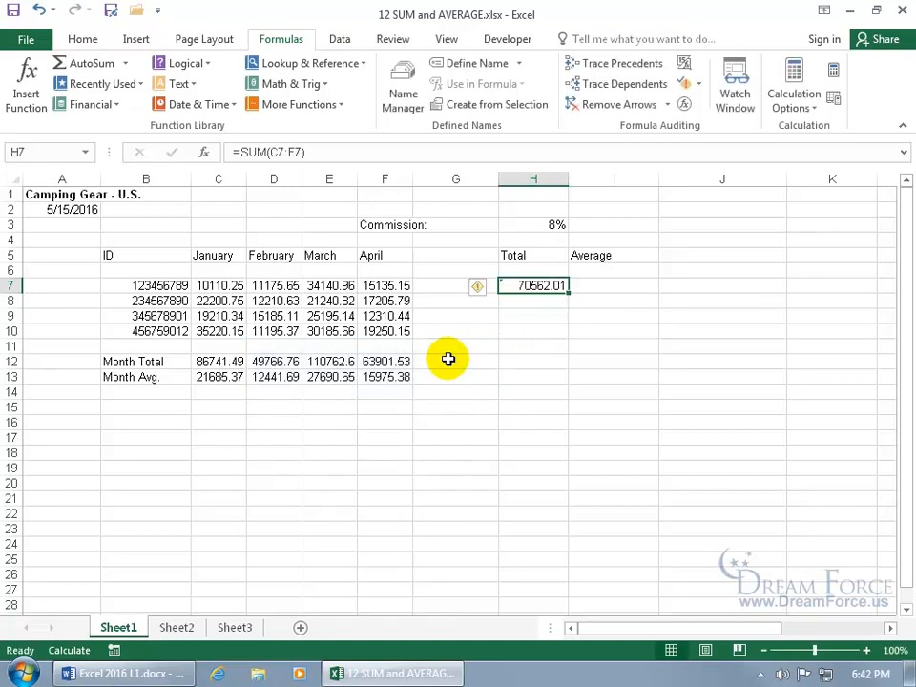
double_click(516, 285)
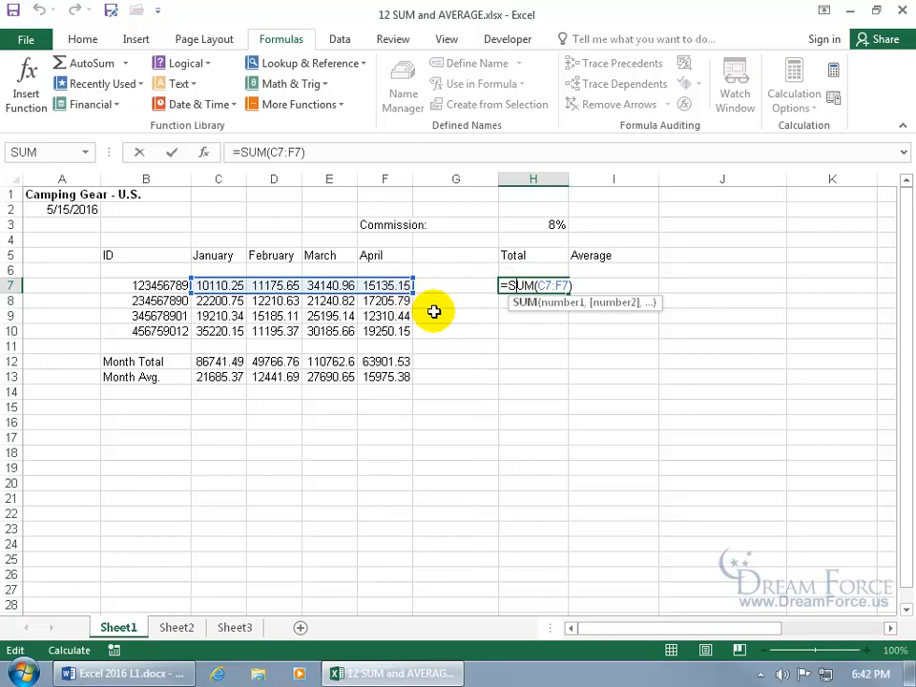
key("Escape")
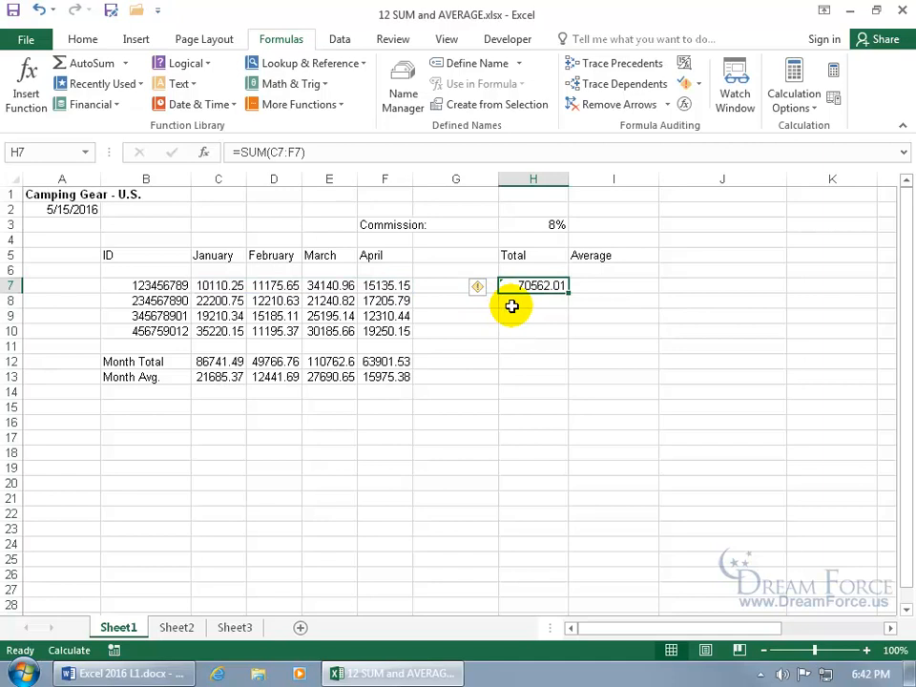
left_click(588, 314)
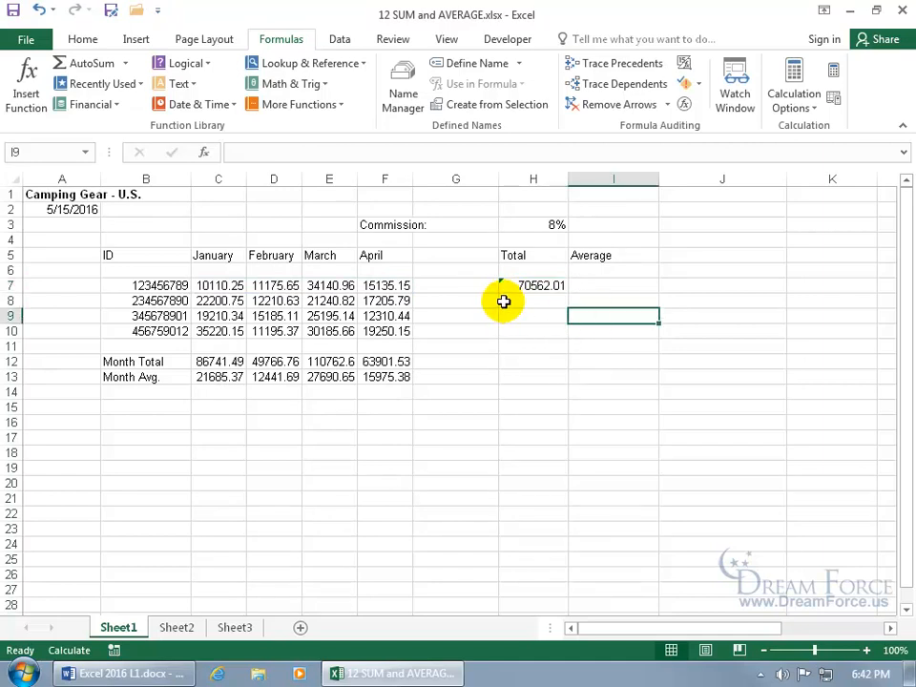
left_click(535, 286)
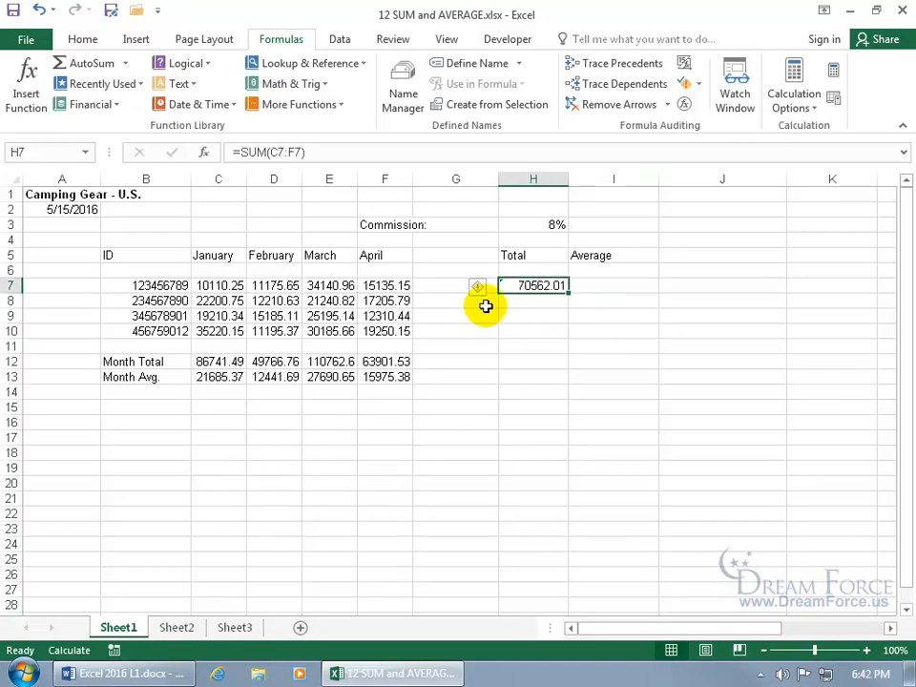
mouse_move(483, 298)
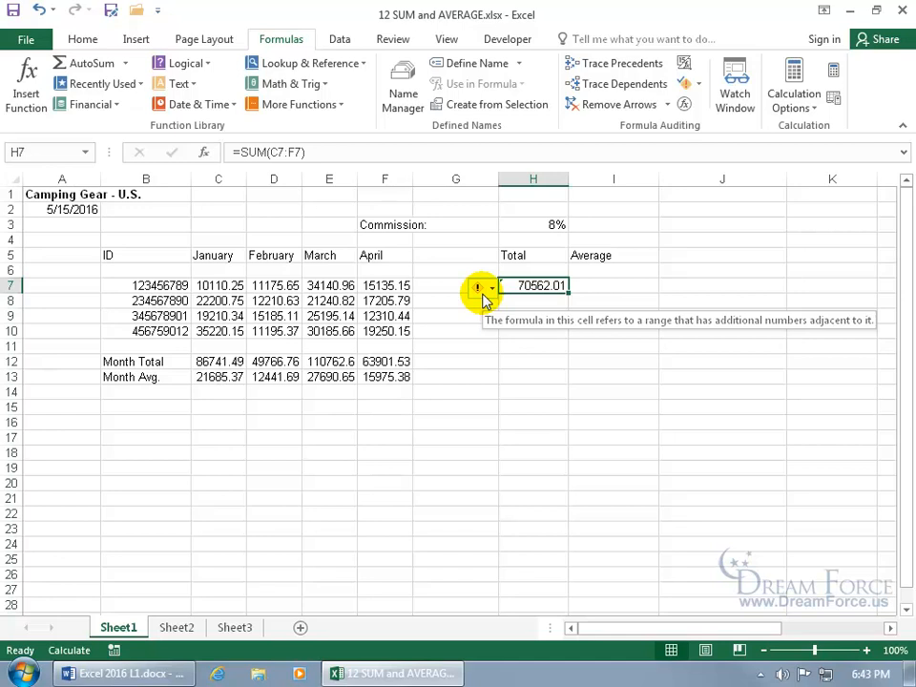
Confirm C7:F7 sums to H7's 70562.01 and ignore H7's error flag
left_click_drag(404, 286, 218, 283)
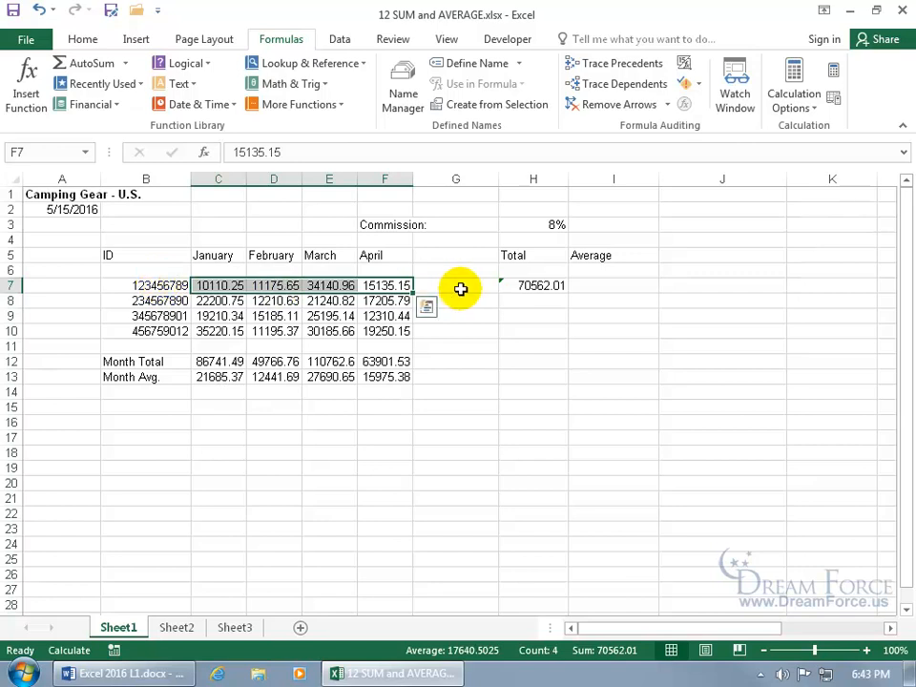
left_click(519, 286)
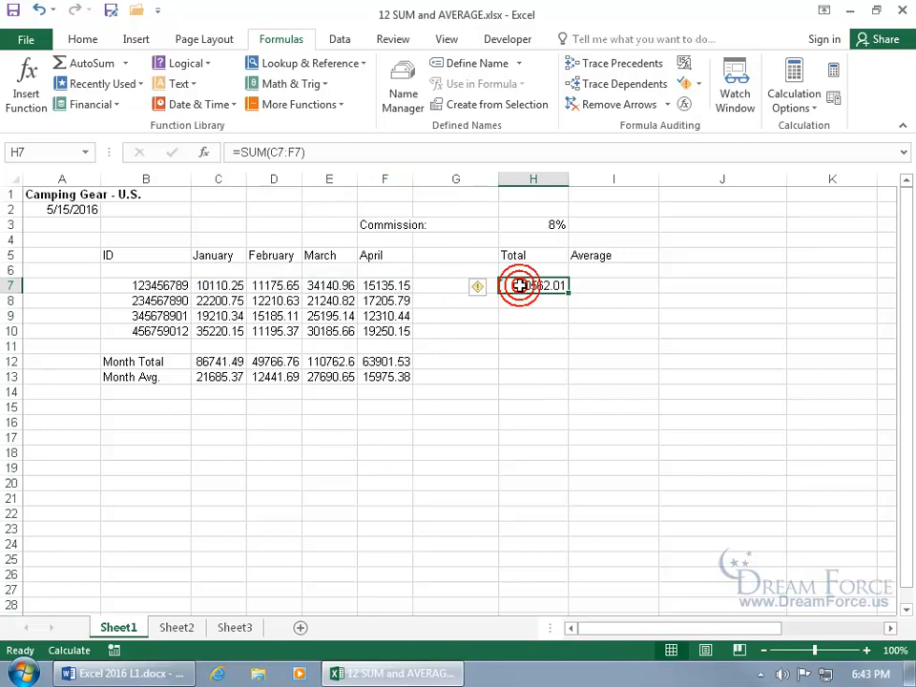
left_click(479, 287)
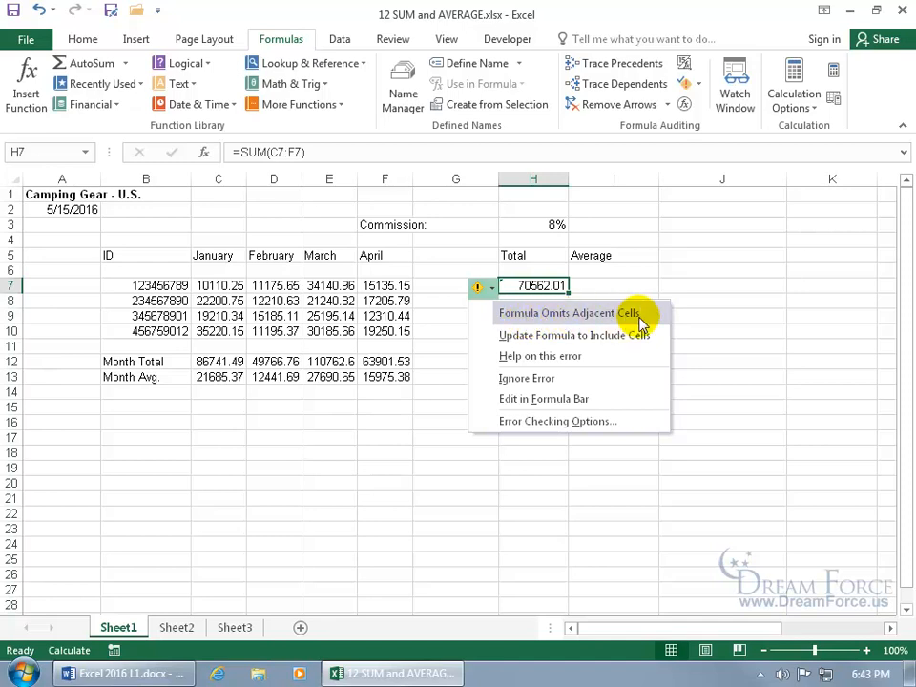
left_click(567, 378)
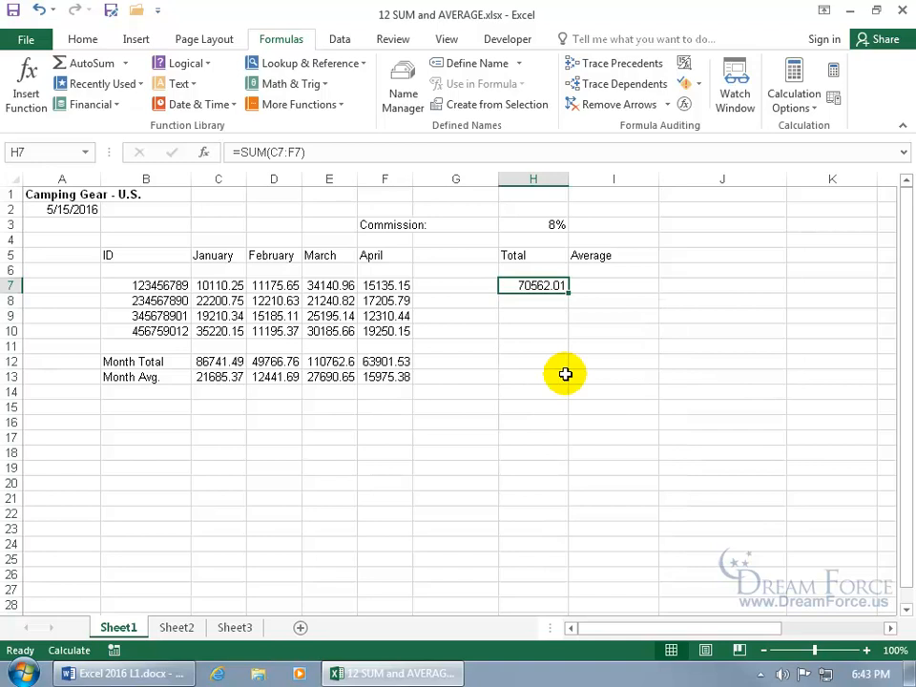
left_click(551, 350)
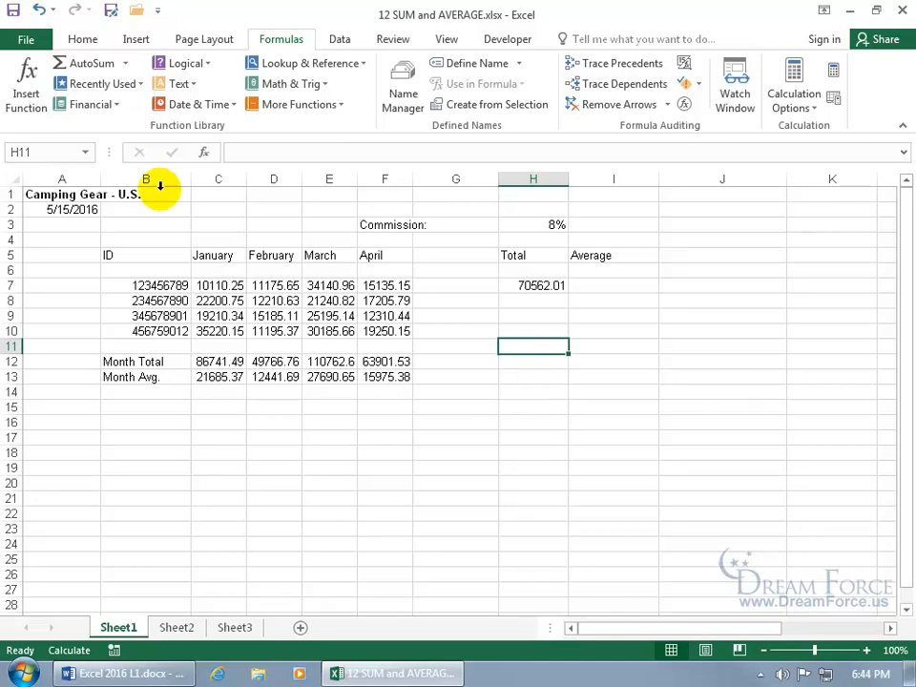
Open the Formulas page of Excel Options
left_click(25, 38)
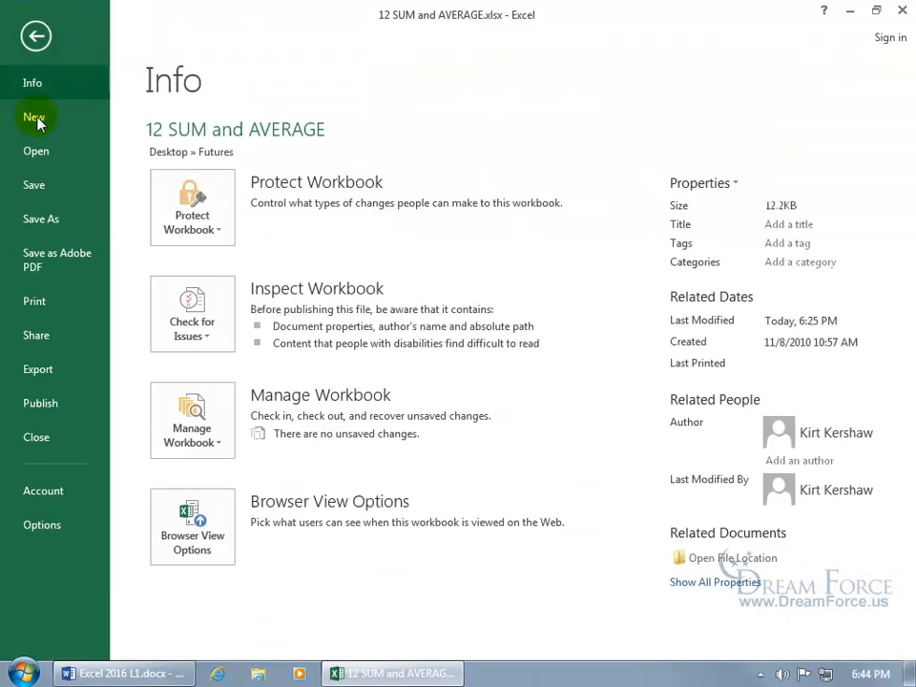
left_click(50, 526)
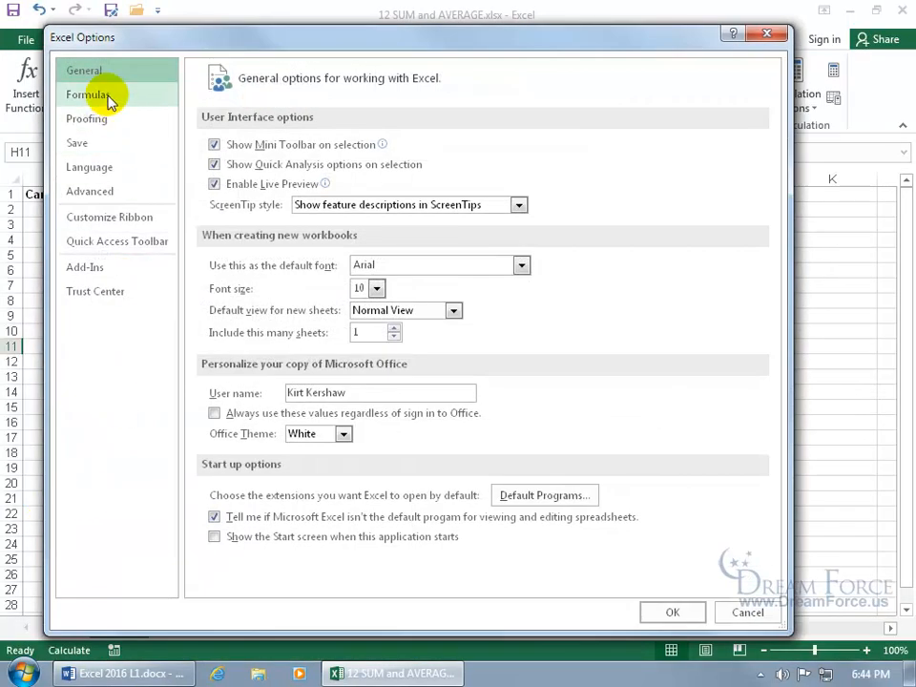
left_click(110, 101)
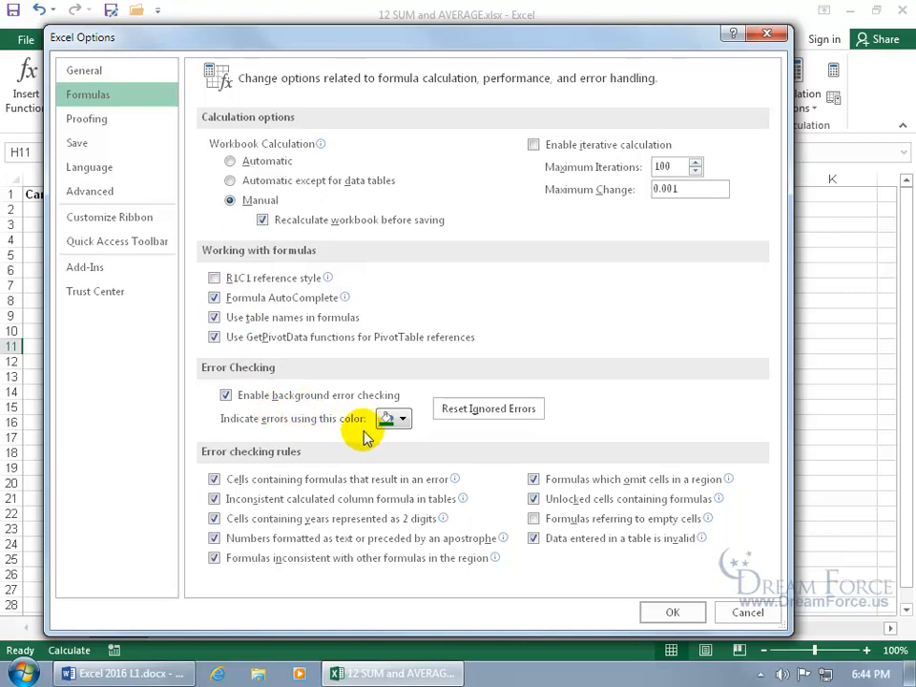
Reset ignored errors and set workbook calculation to Automatic
left_click(399, 420)
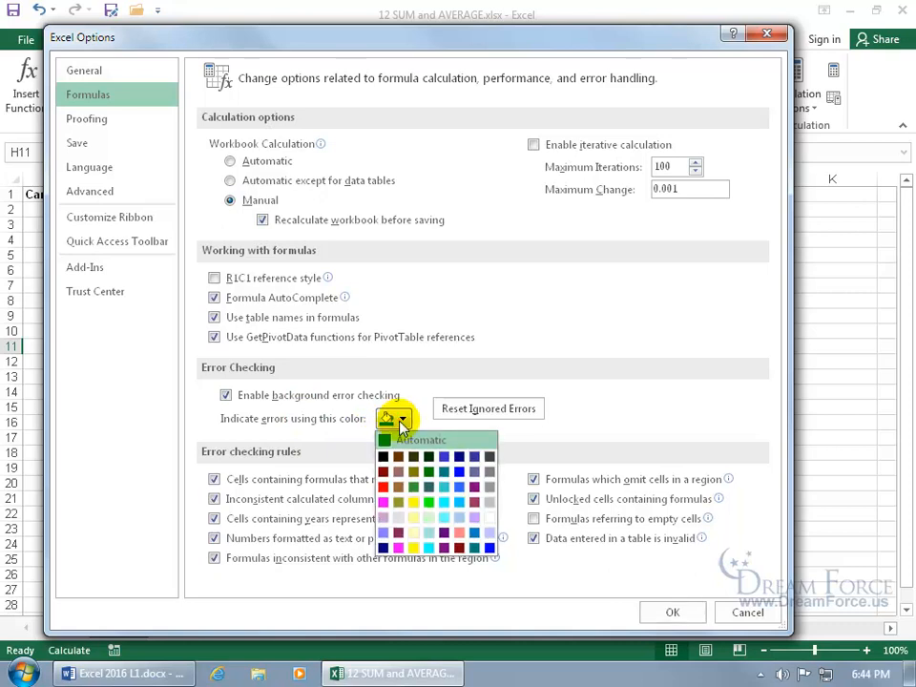
left_click(420, 420)
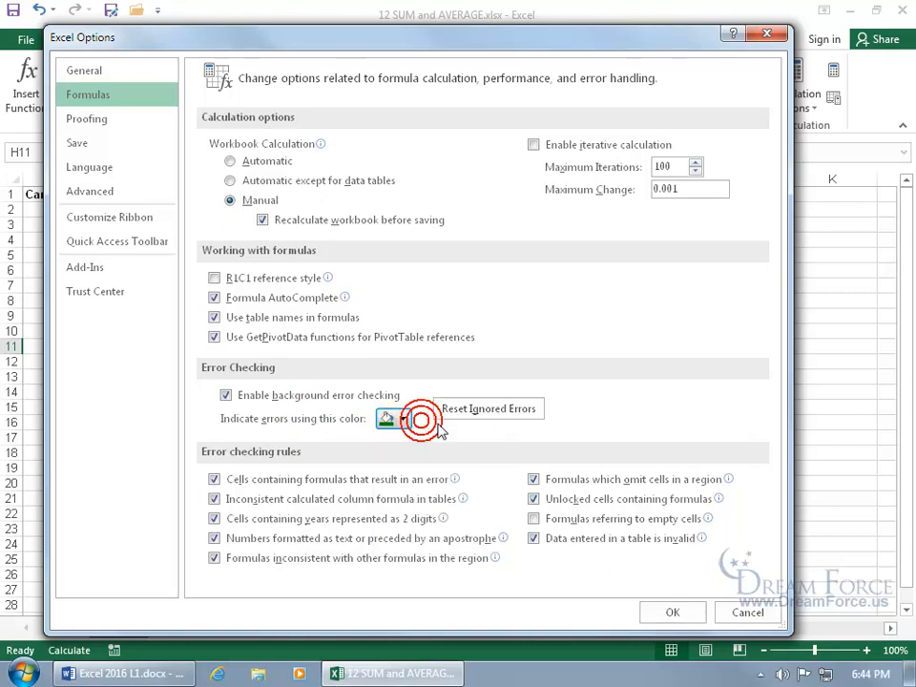
left_click(491, 412)
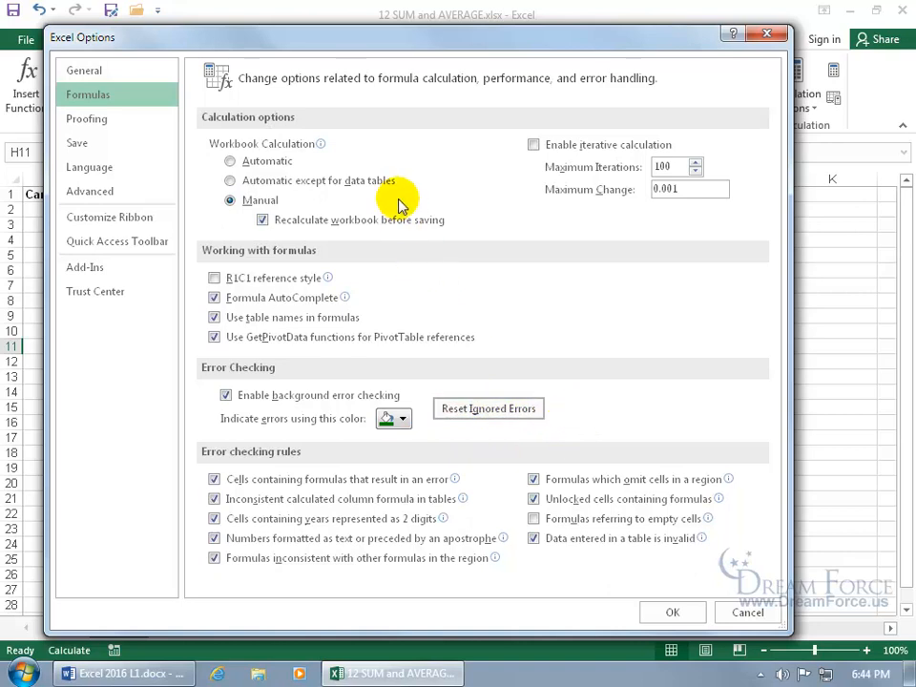
mouse_move(400, 205)
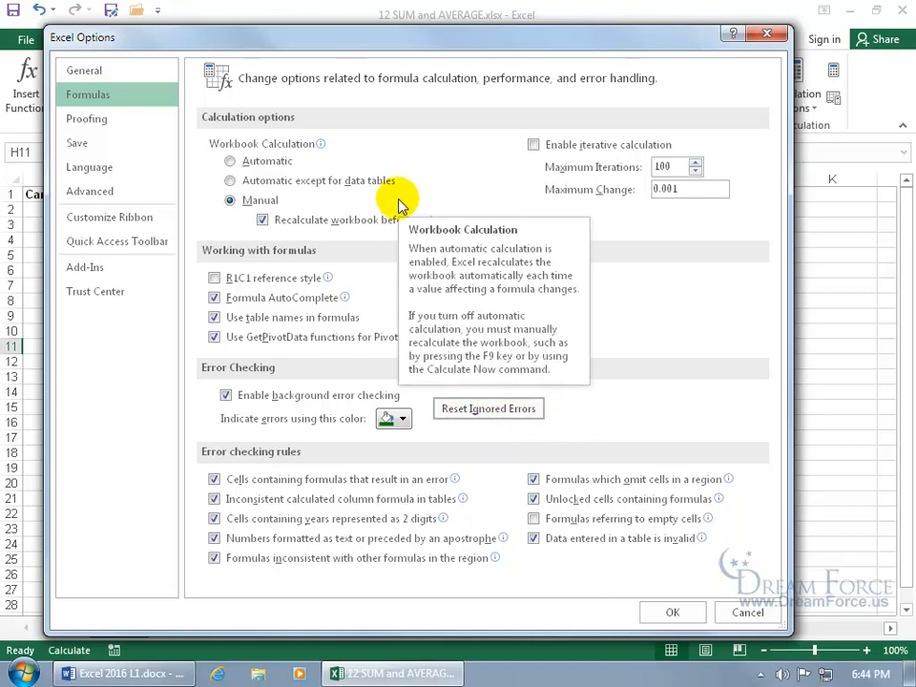
left_click(259, 163)
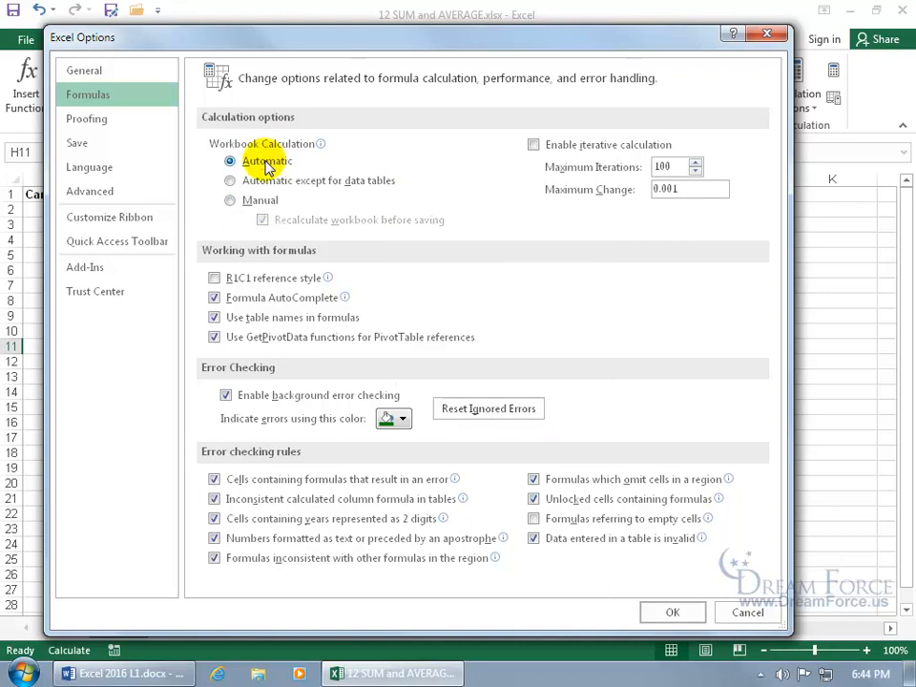
Toggle calculation to Manual and back to Automatic, reset ignored errors again, and confirm
left_click_drag(181, 41, 593, 143)
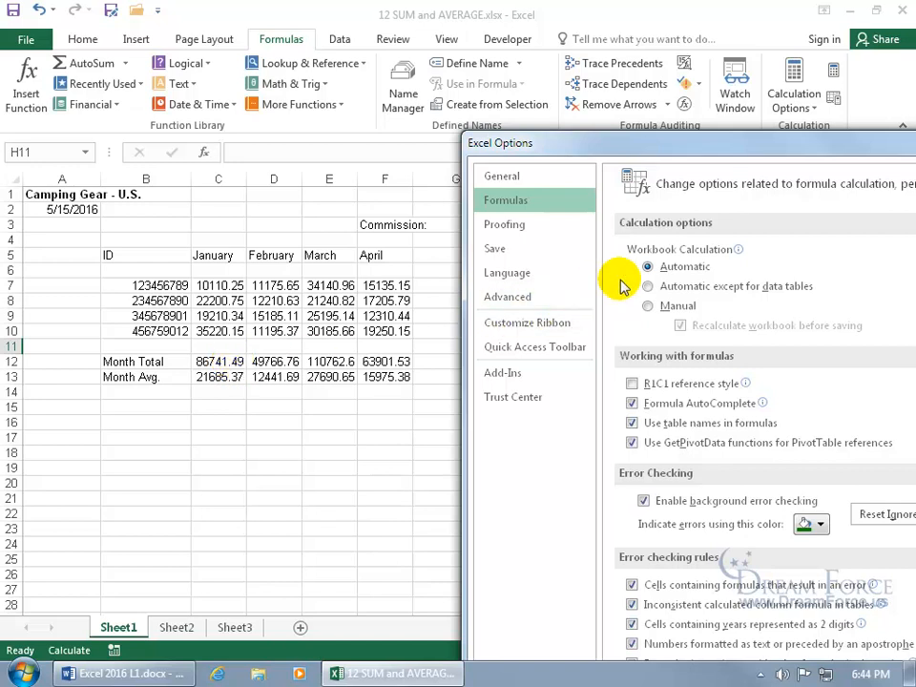
left_click(648, 306)
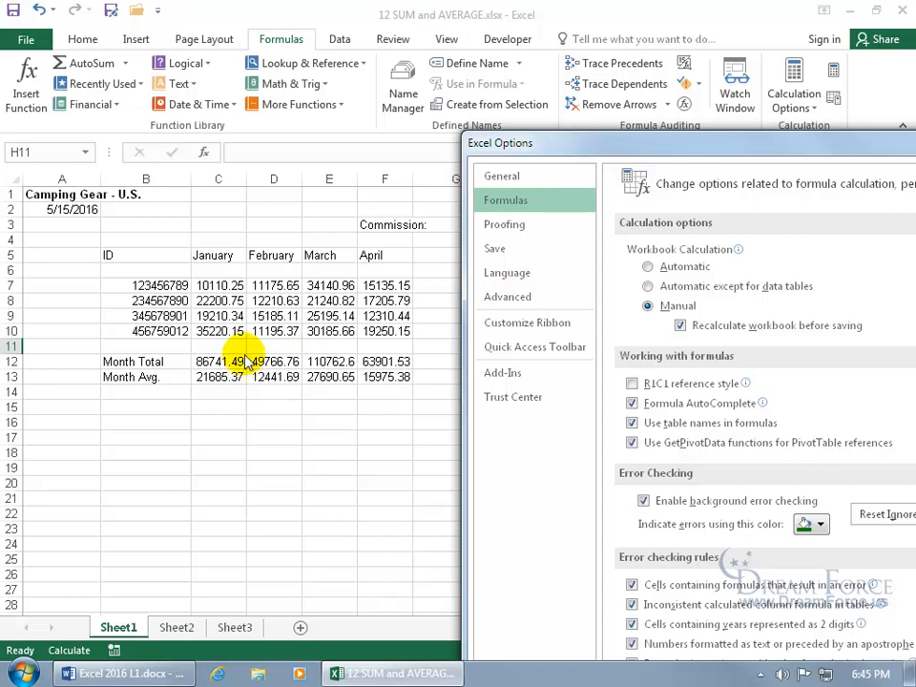
left_click(648, 266)
left_click_drag(699, 152, 272, 45)
left_click(469, 410)
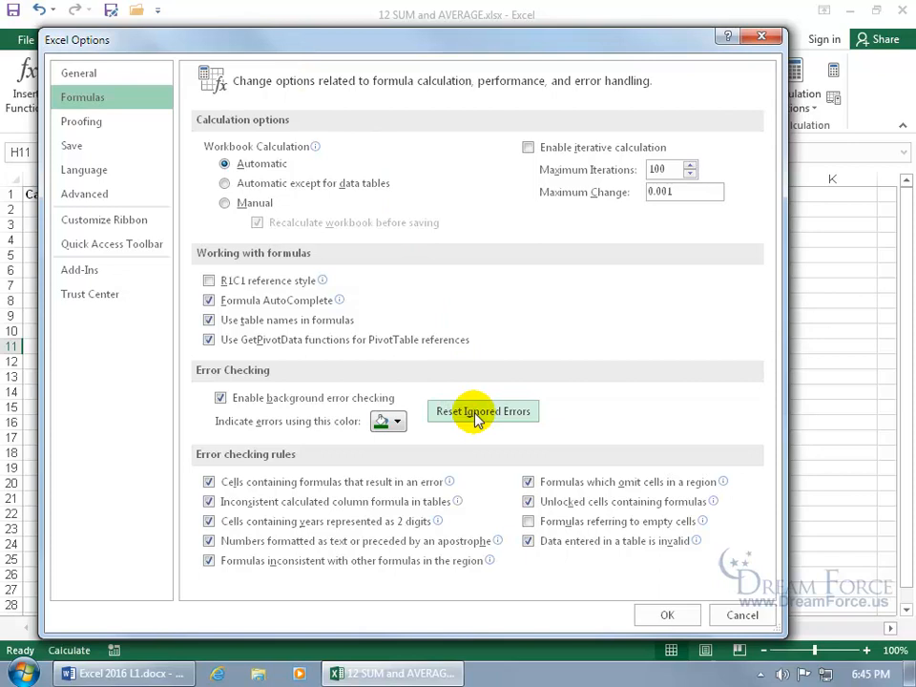
left_click(662, 608)
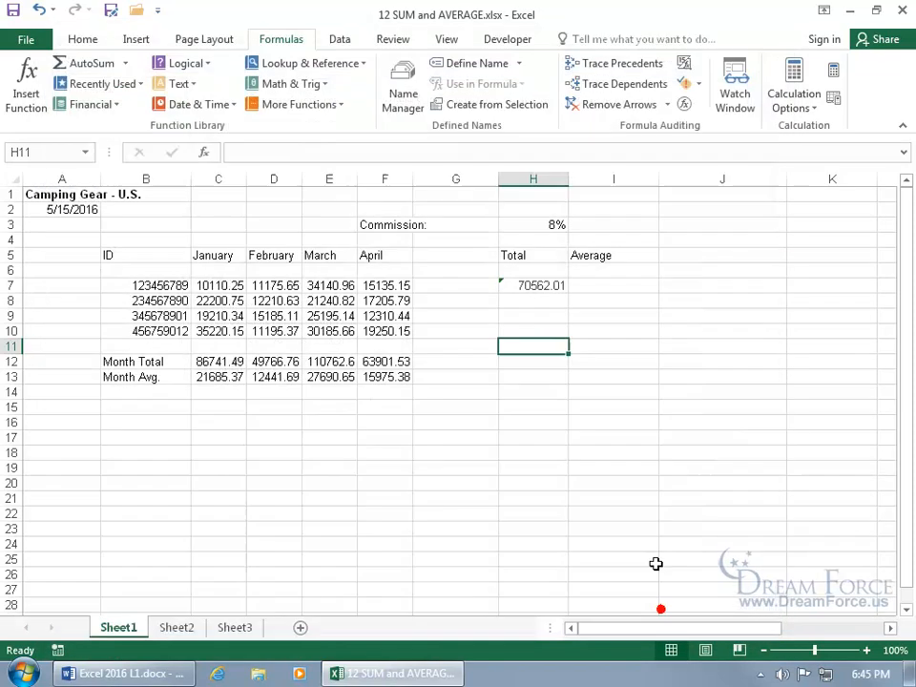
Ignore the omitted-adjacent-cells error on H7's 70562.01 total, leaving H8 selected
left_click(522, 285)
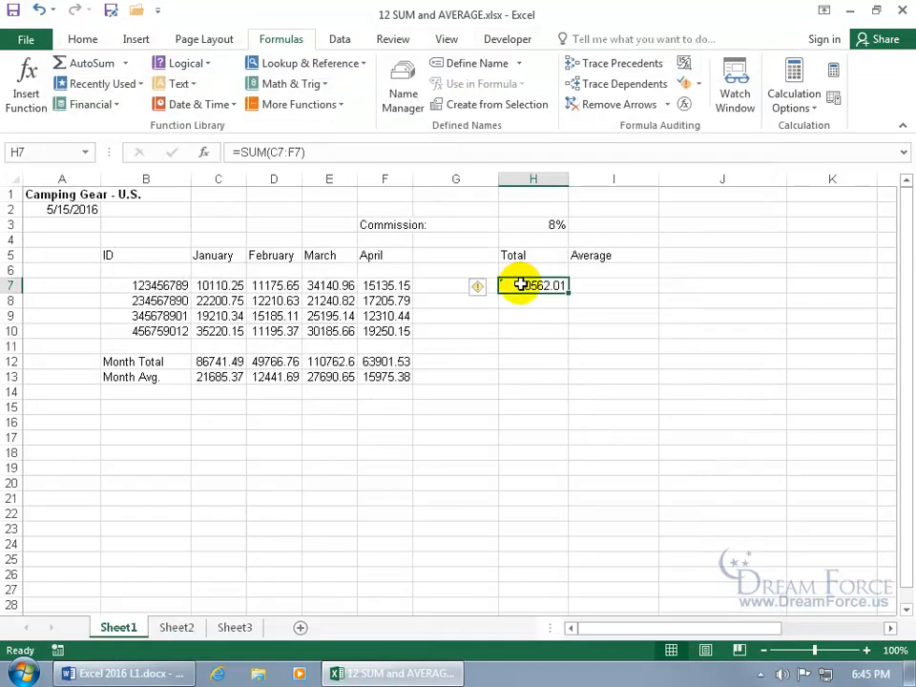
left_click(479, 291)
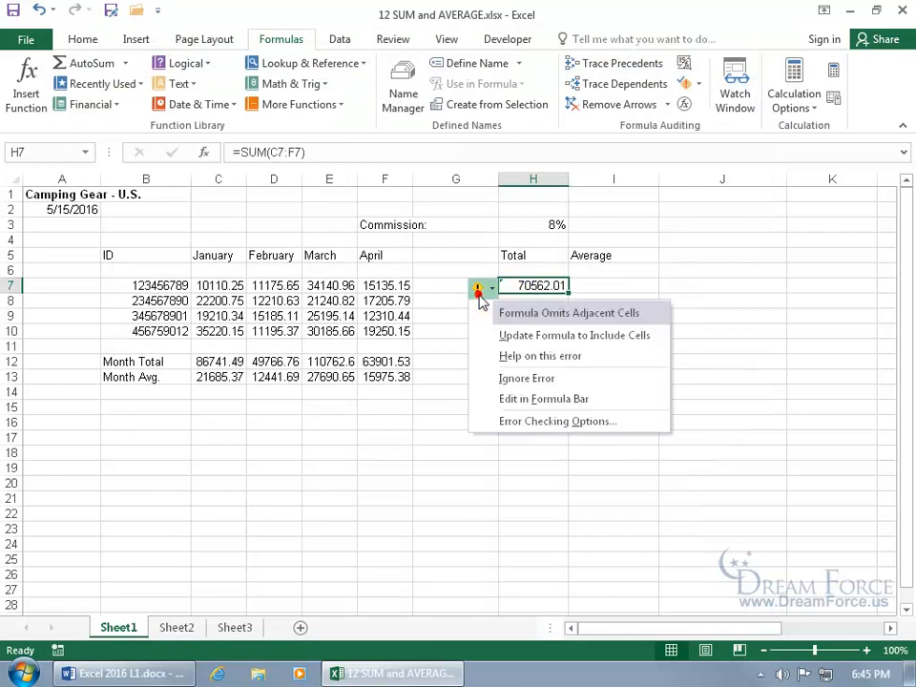
left_click(508, 378)
left_click(540, 299)
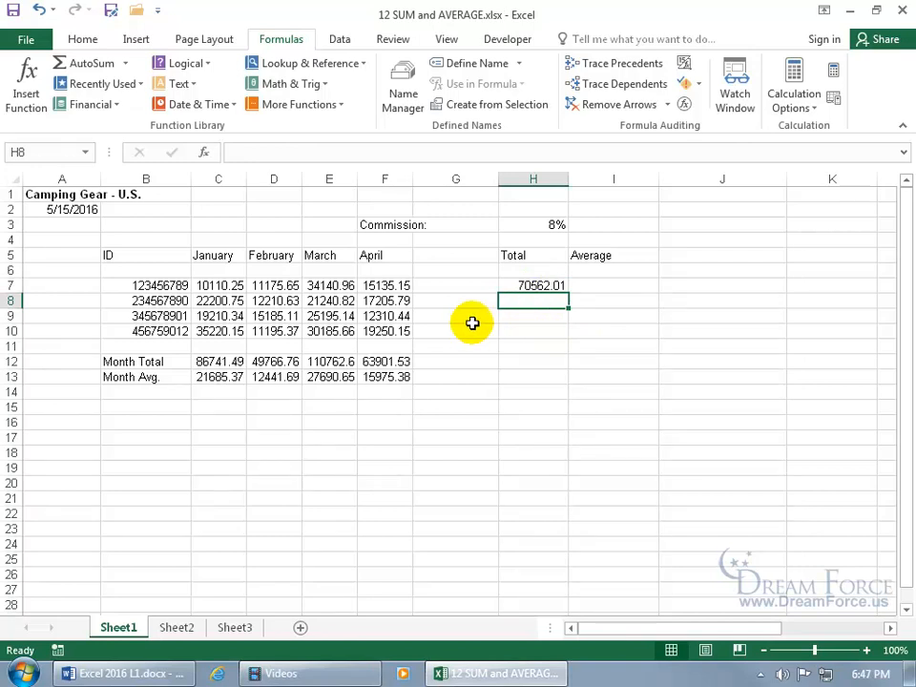
Begin H8's row total by typing =sum(c8:f8 to sum January through April
type("=sum")
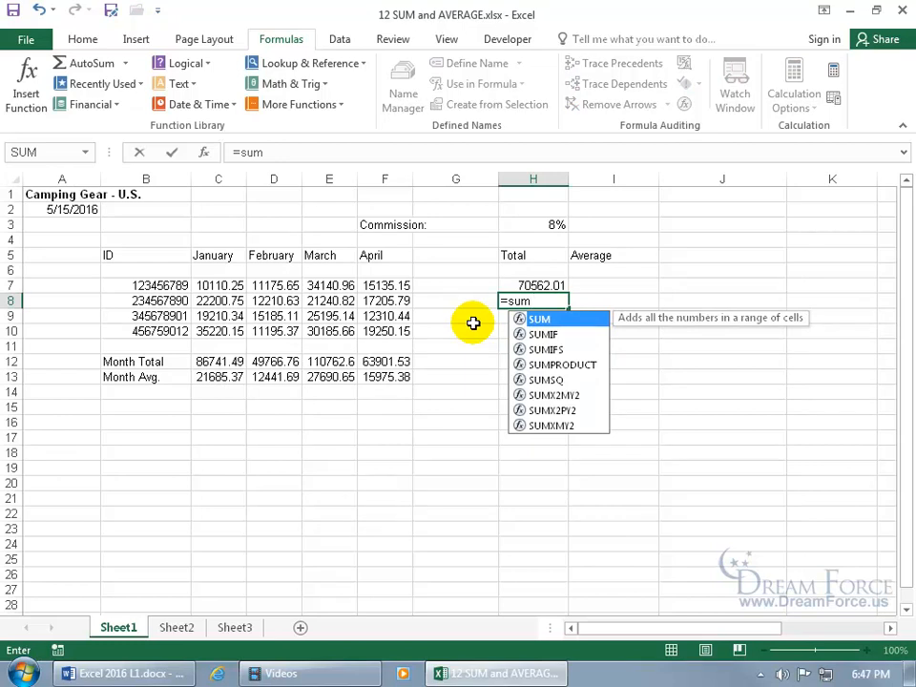
type("(")
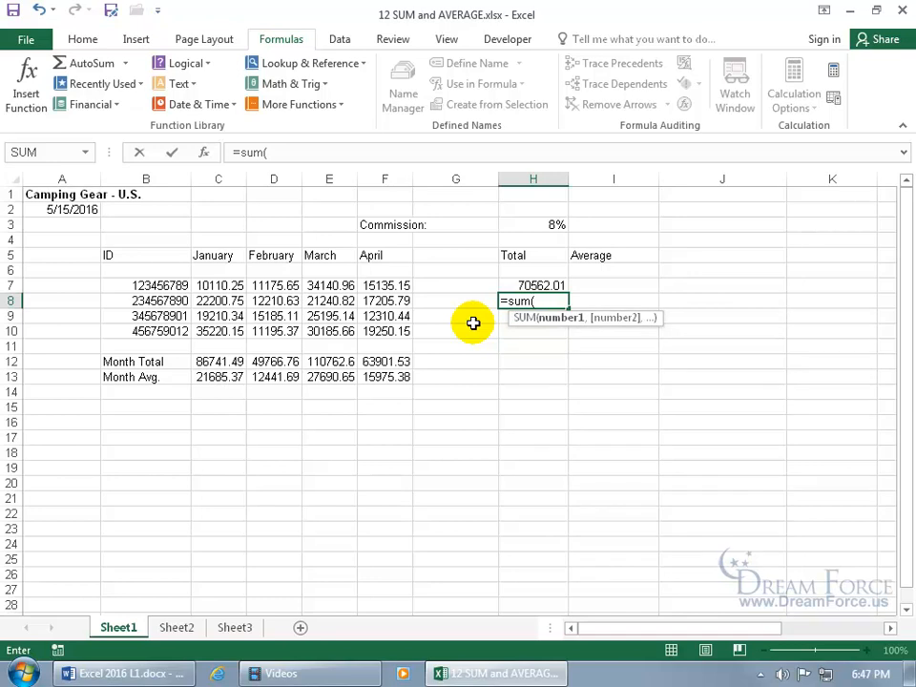
type("c")
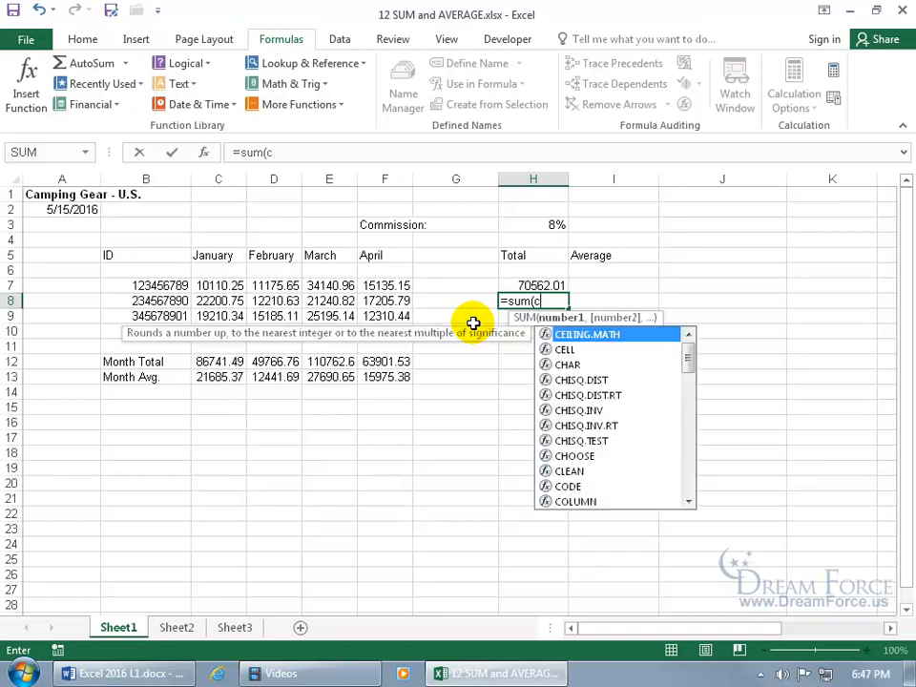
type("8:")
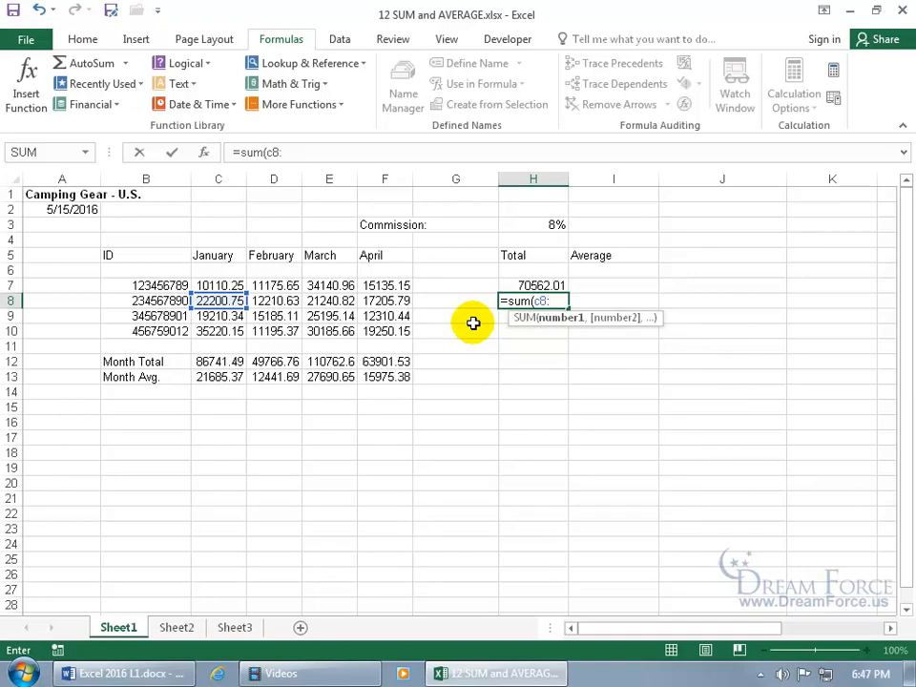
type("f")
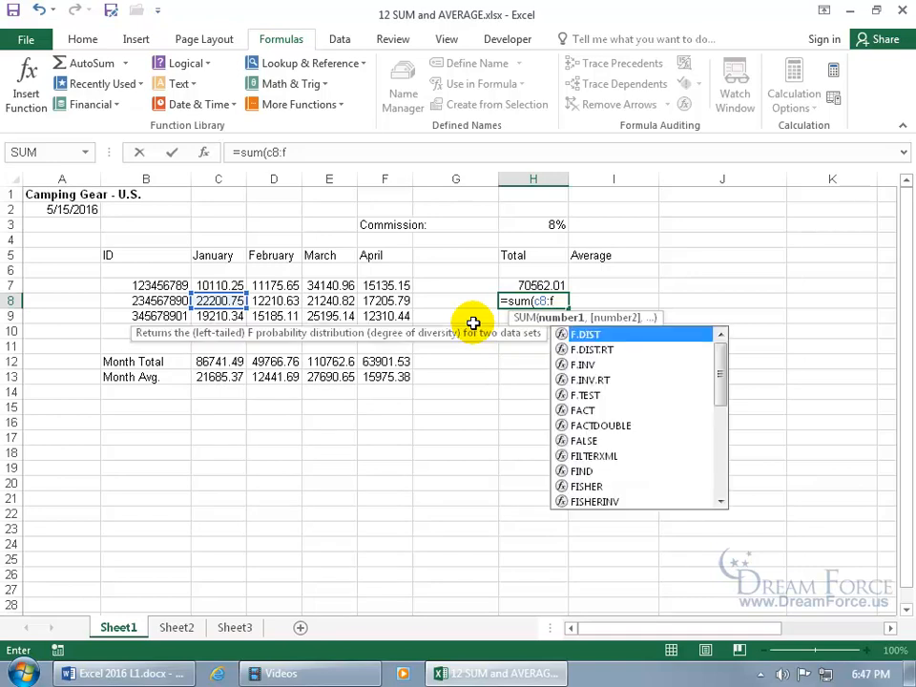
type("8")
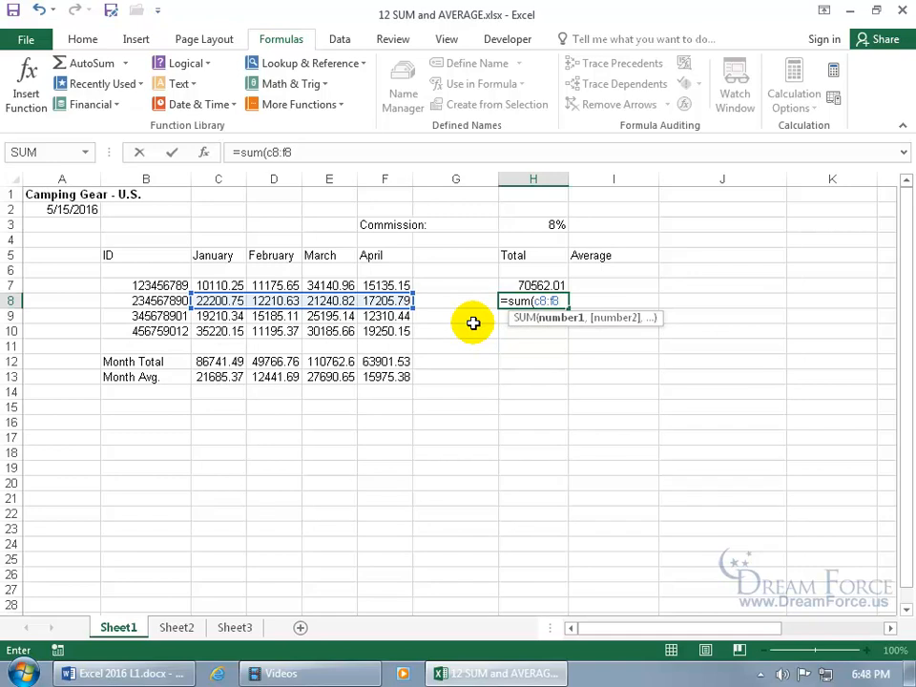
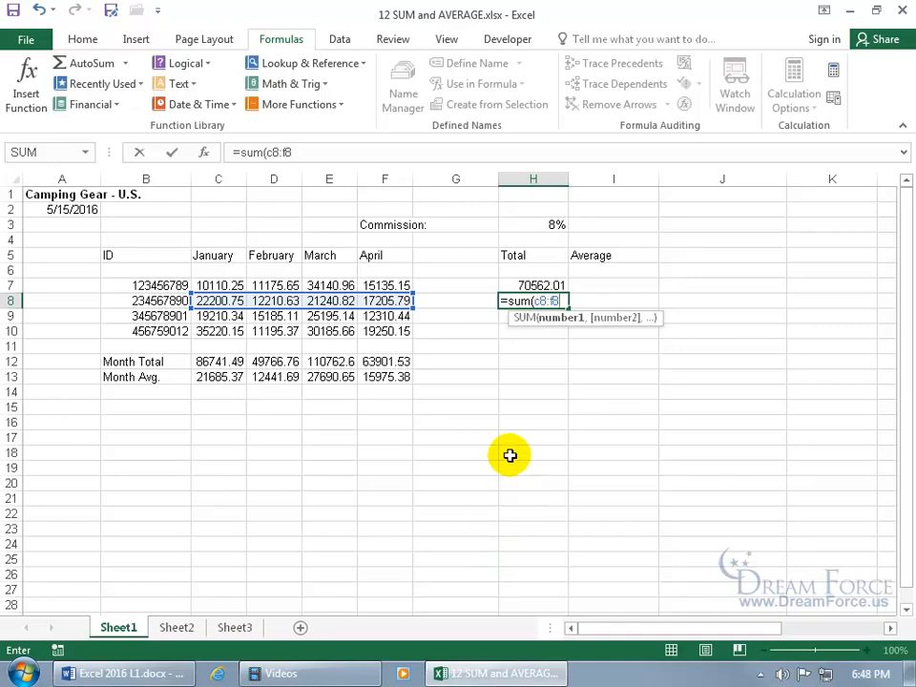
Commit =SUM(C8:F8) in H8 (72857.99) and ignore its omitted-adjacent-cells warning
key("Return")
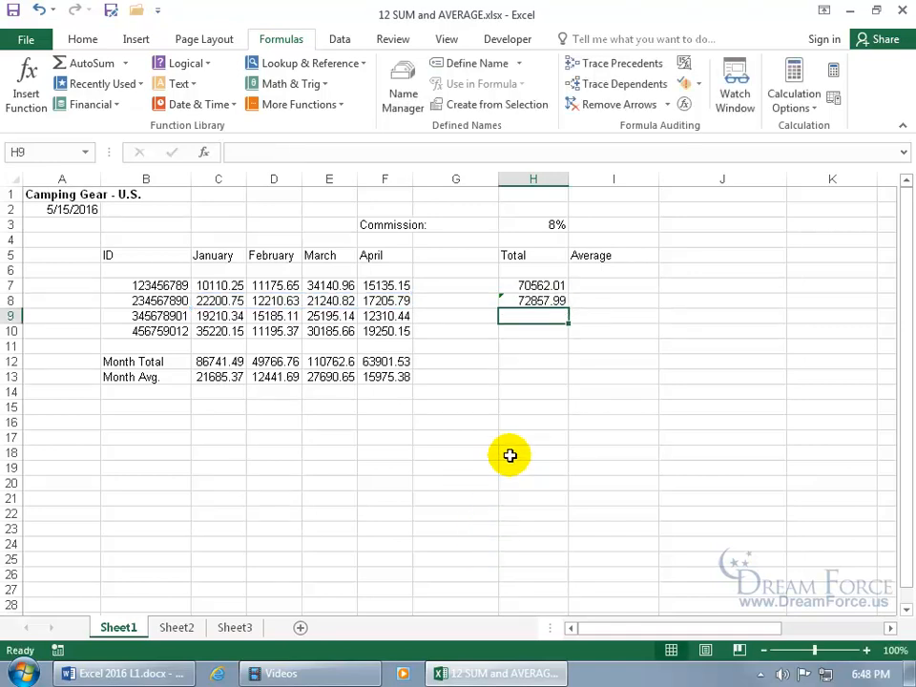
left_click(514, 300)
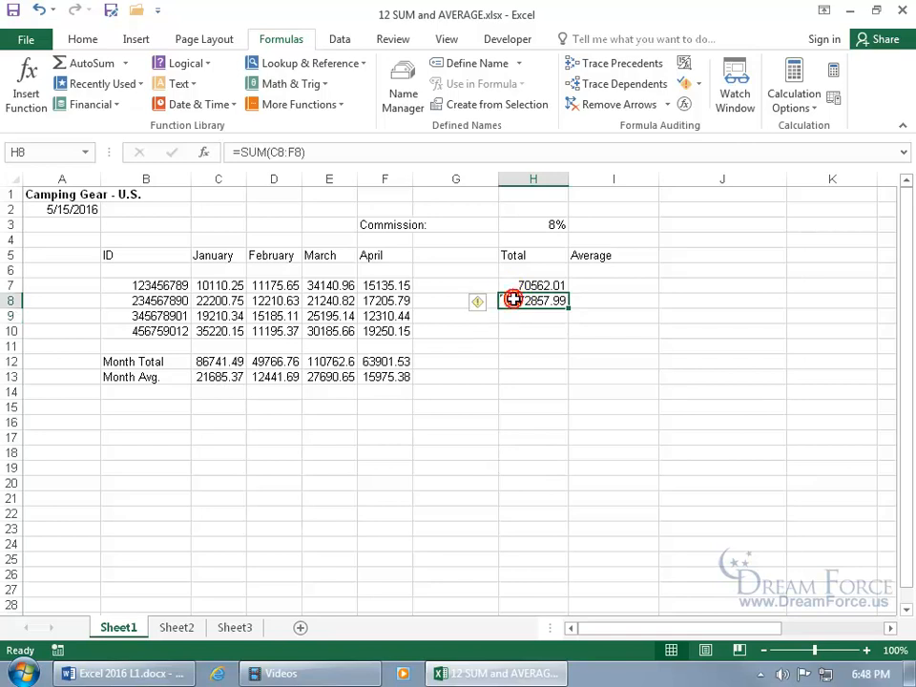
left_click(484, 302)
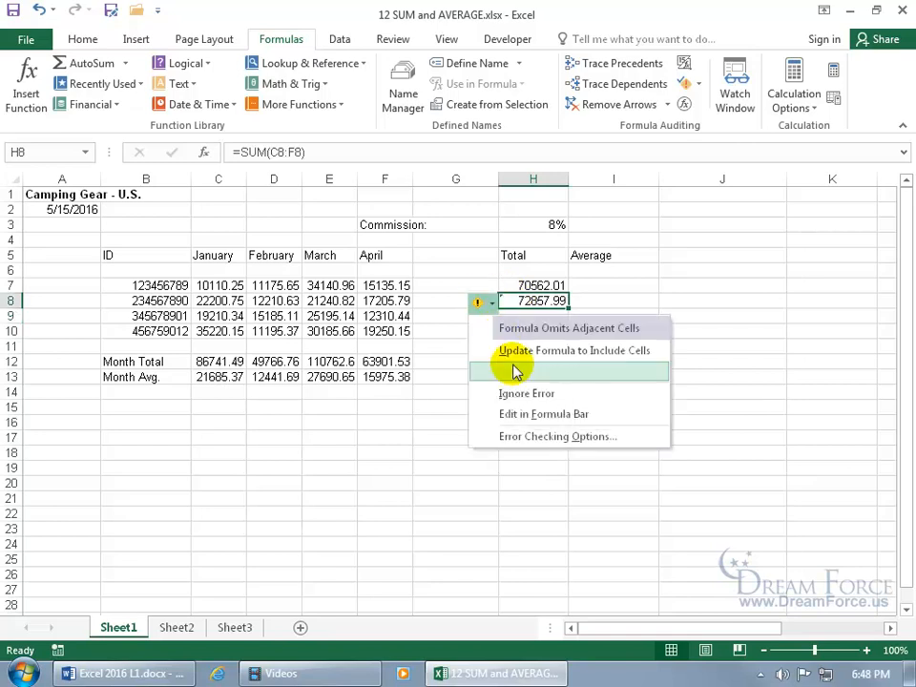
left_click(528, 393)
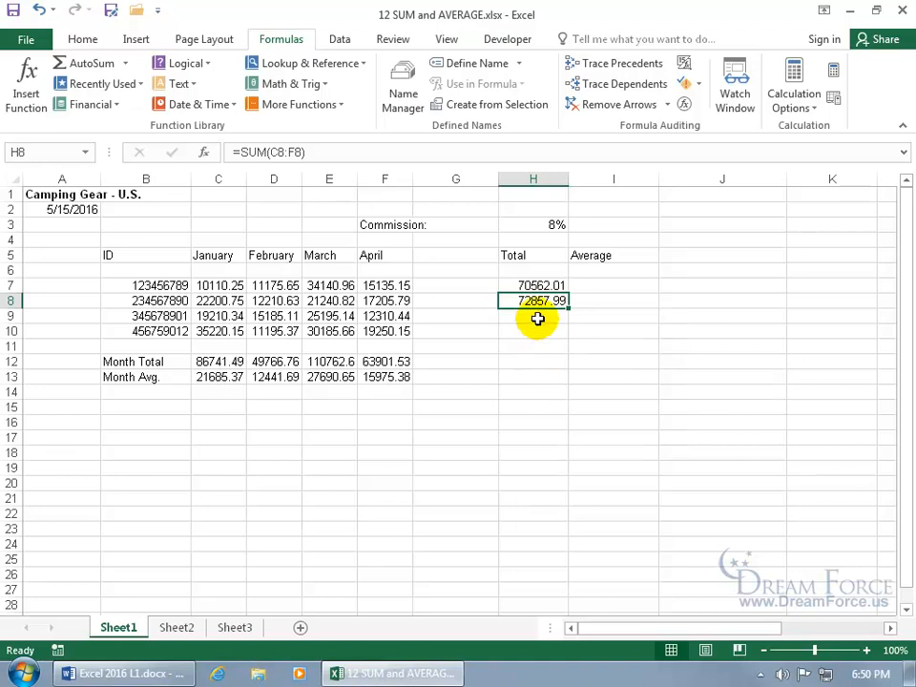
left_click(537, 318)
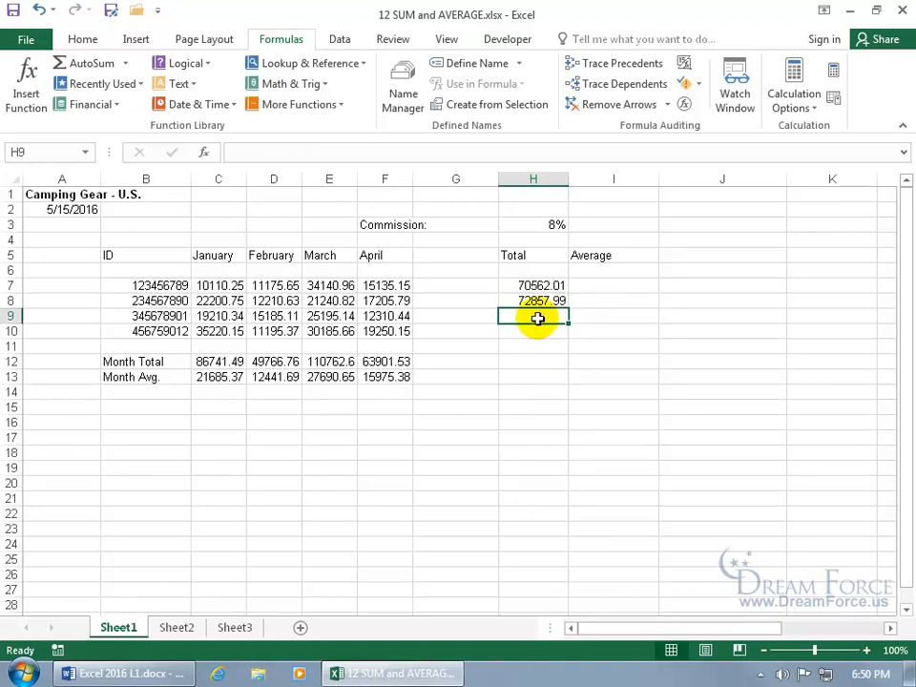
Type =sum in H9, cancel it, and open the Insert Function dialog instead
type("=sum")
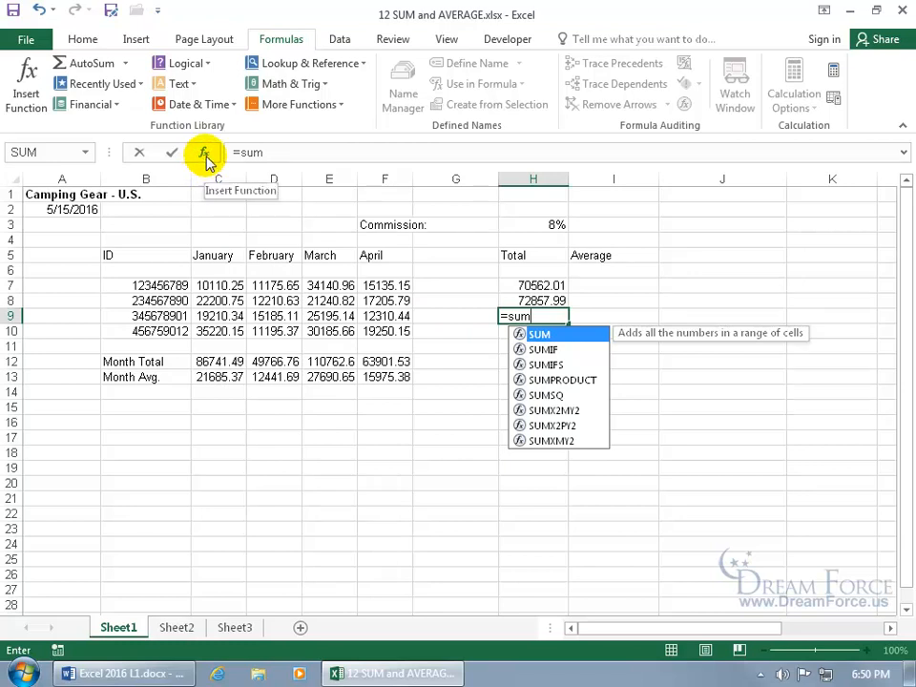
key("Escape")
key("Escape")
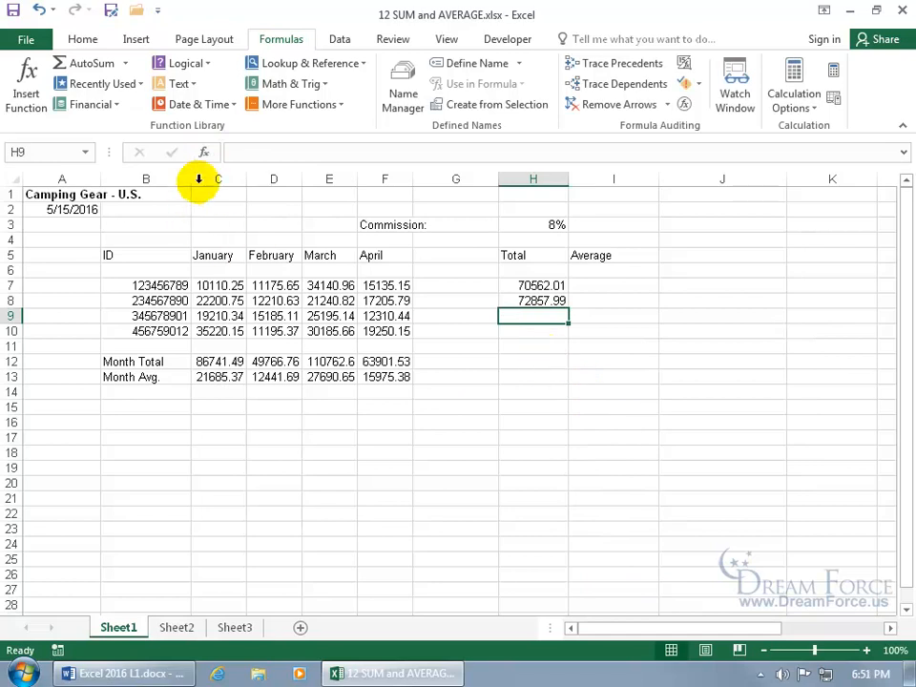
left_click(204, 156)
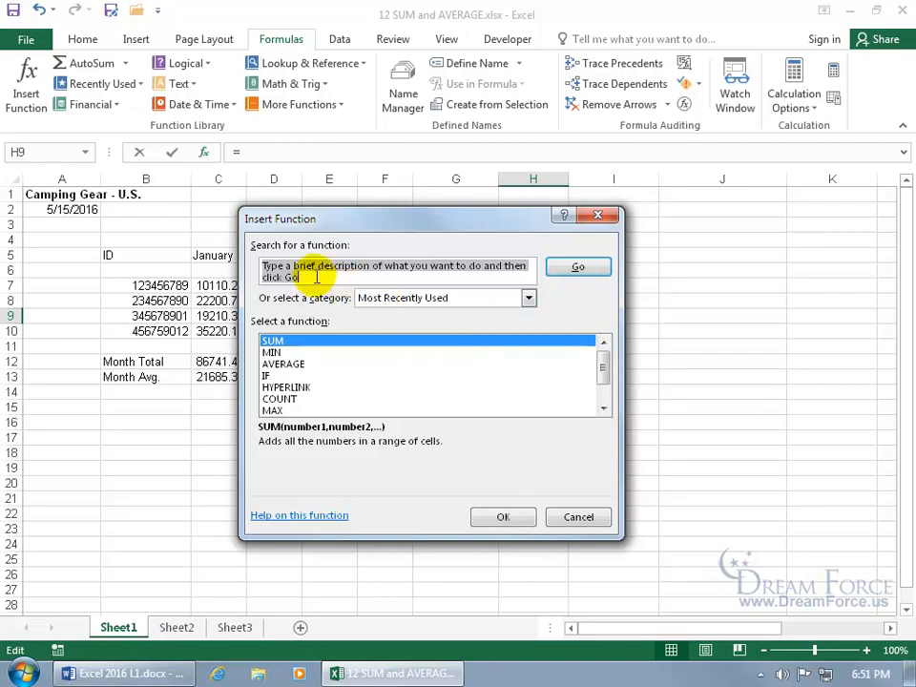
Browse the Math & Trig and All function categories and select SUM
left_click(528, 299)
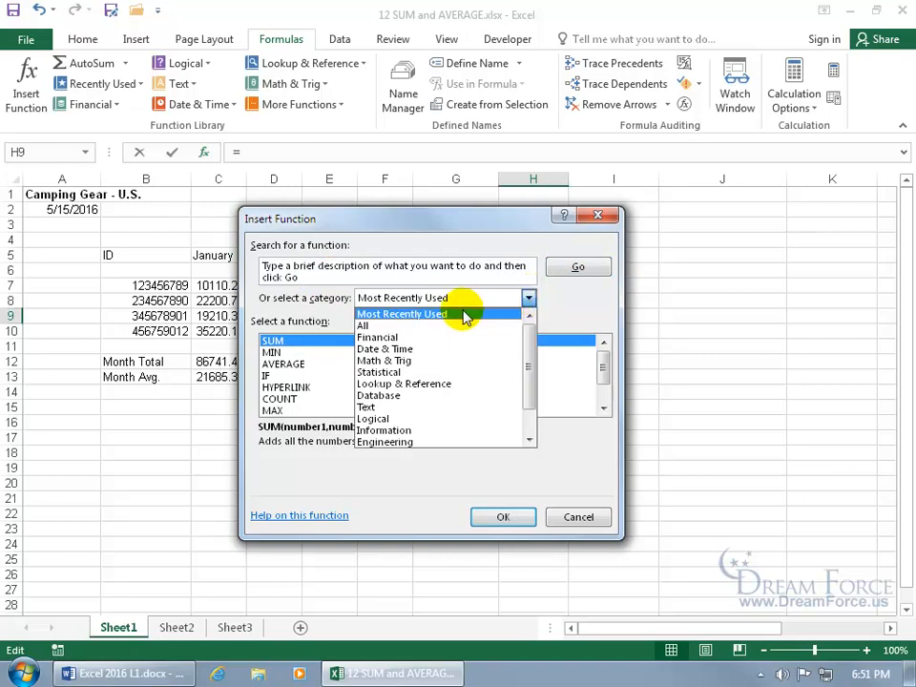
left_click(291, 348)
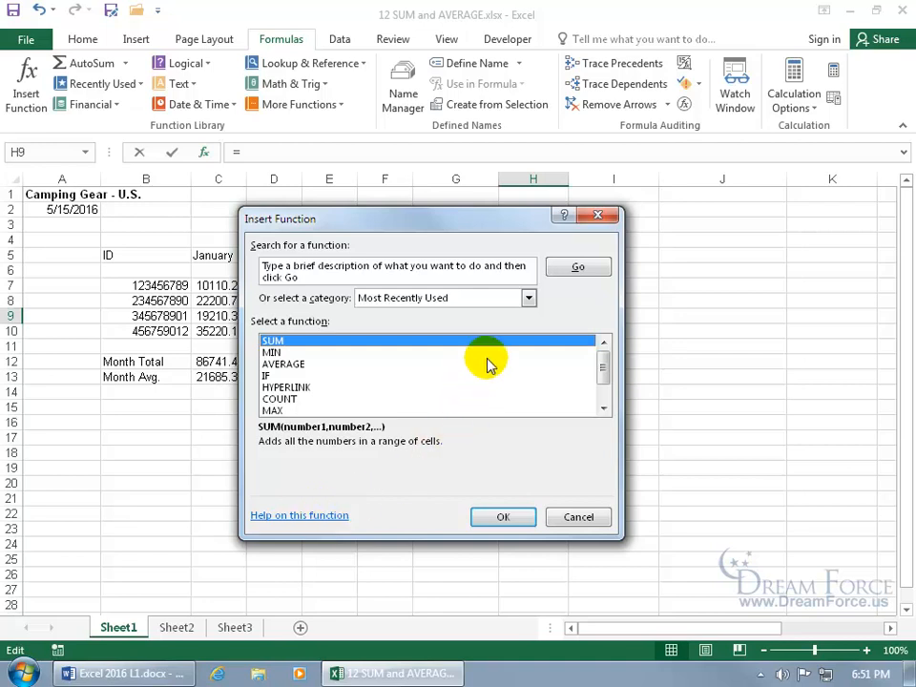
left_click(527, 298)
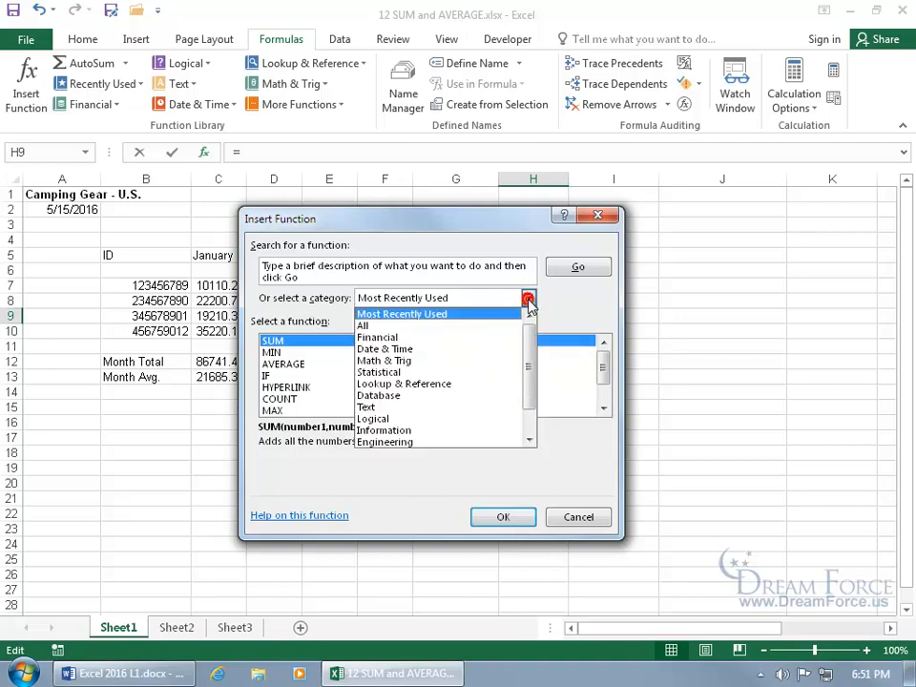
left_click(477, 362)
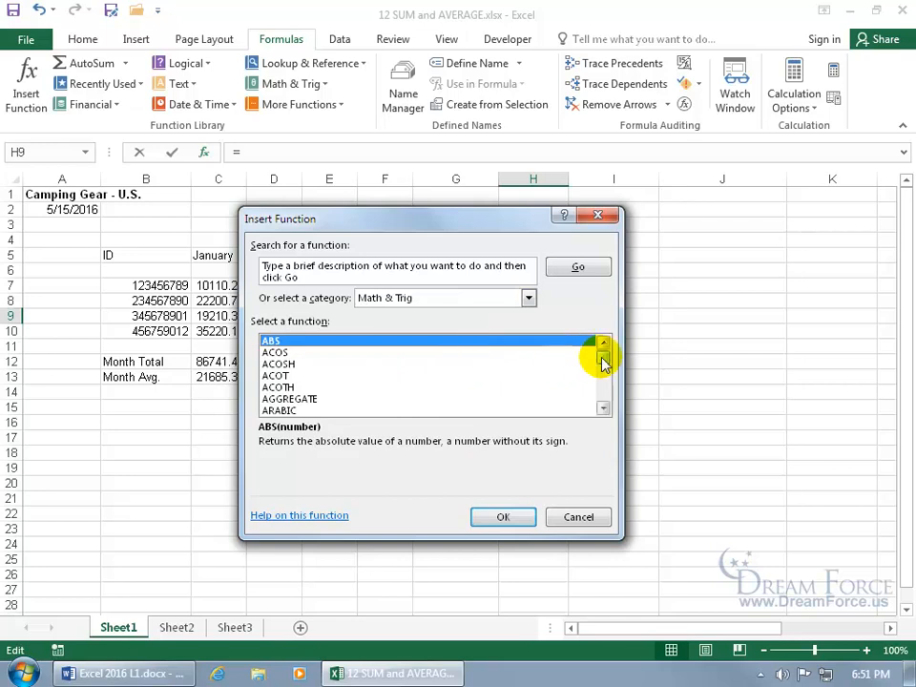
left_click_drag(602, 362, 604, 374)
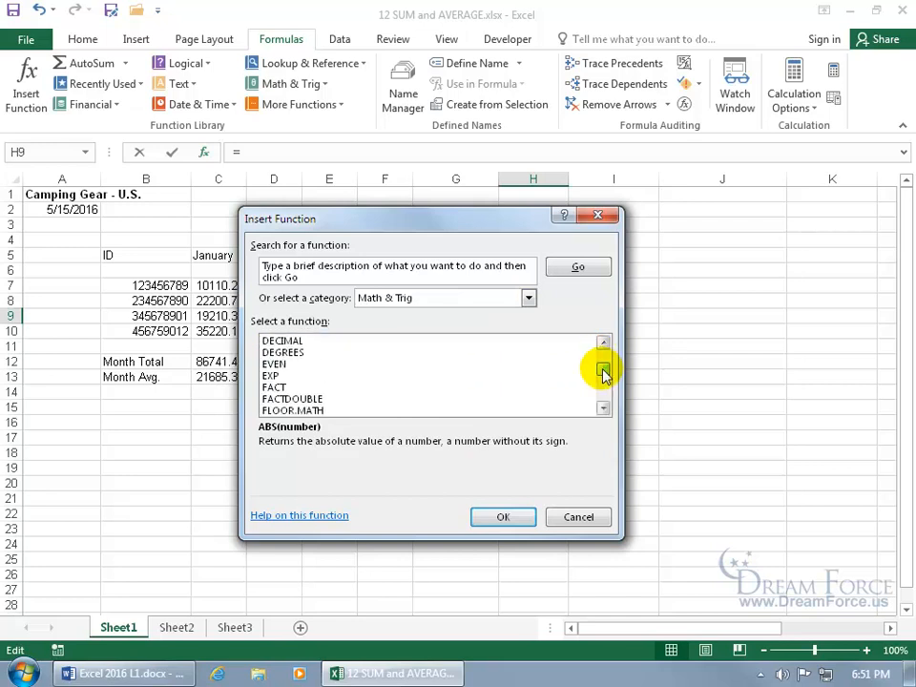
left_click(528, 297)
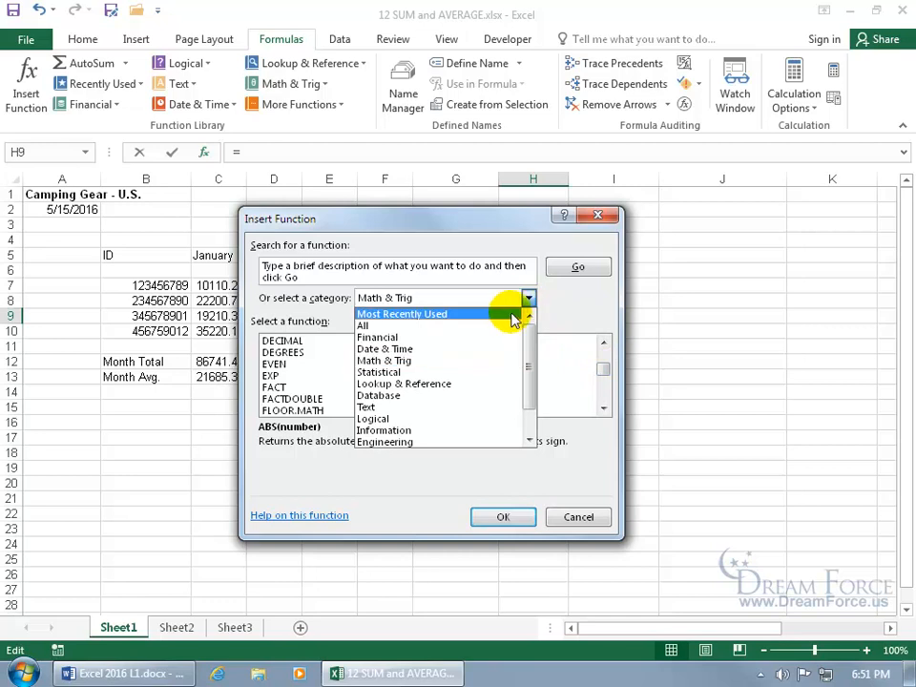
left_click(502, 326)
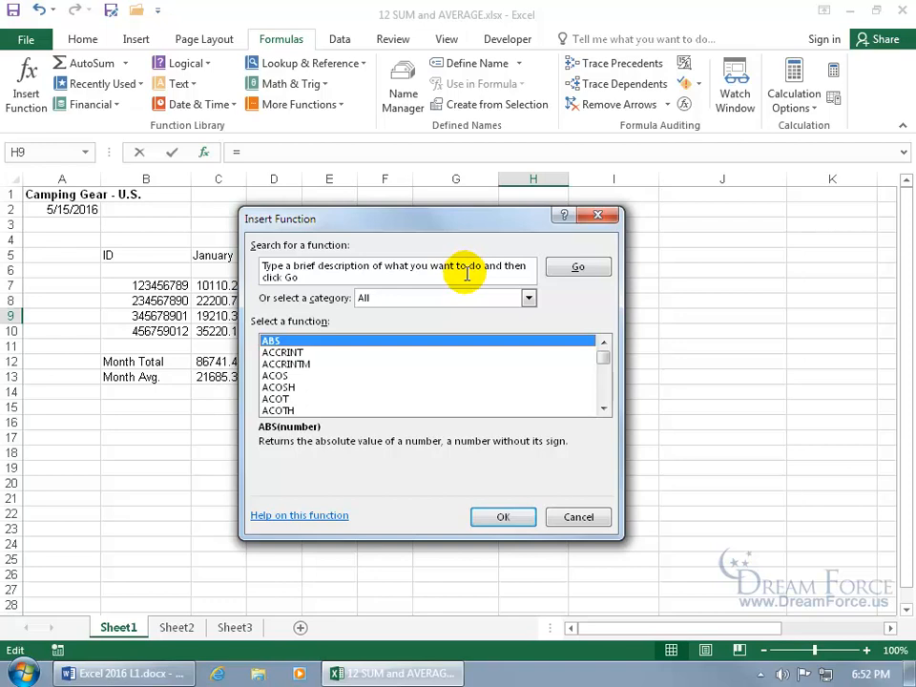
left_click_drag(605, 355, 609, 389)
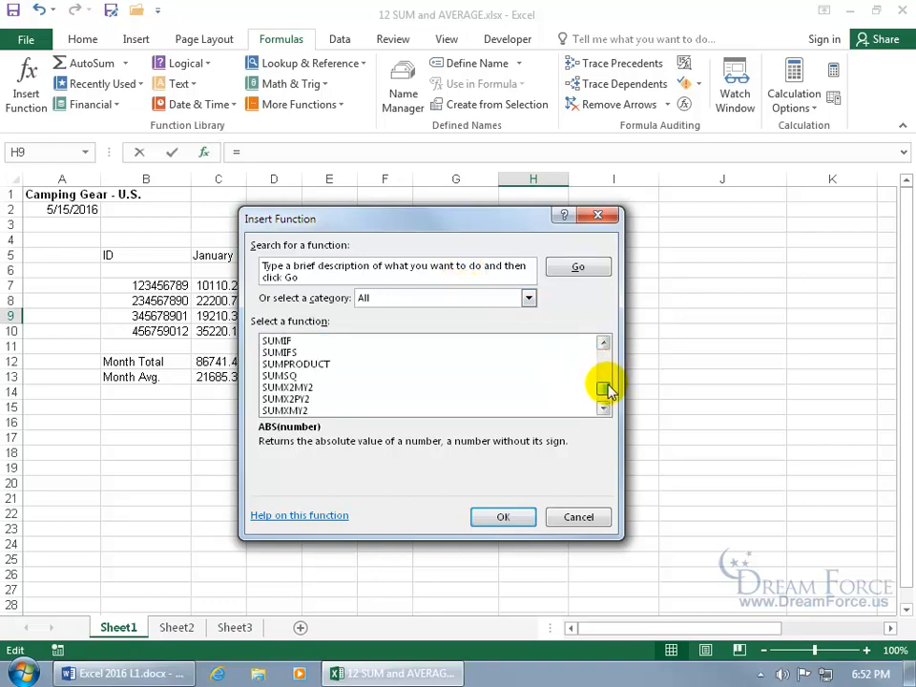
left_click(602, 343)
left_click(602, 343)
left_click(334, 353)
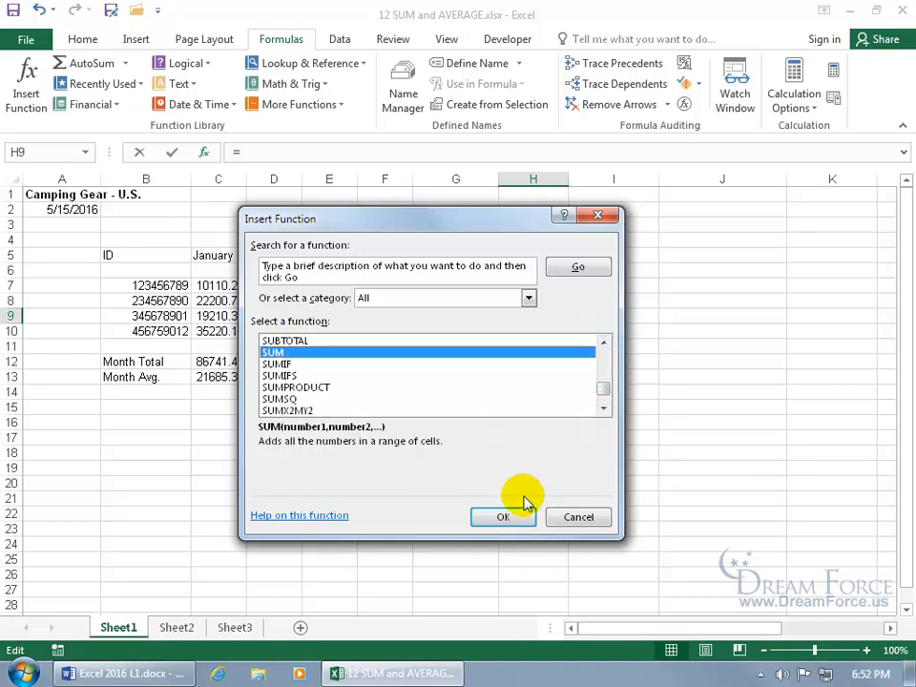
Search the function list for 'sum' to get SUM as the top recommendation
left_click(343, 274)
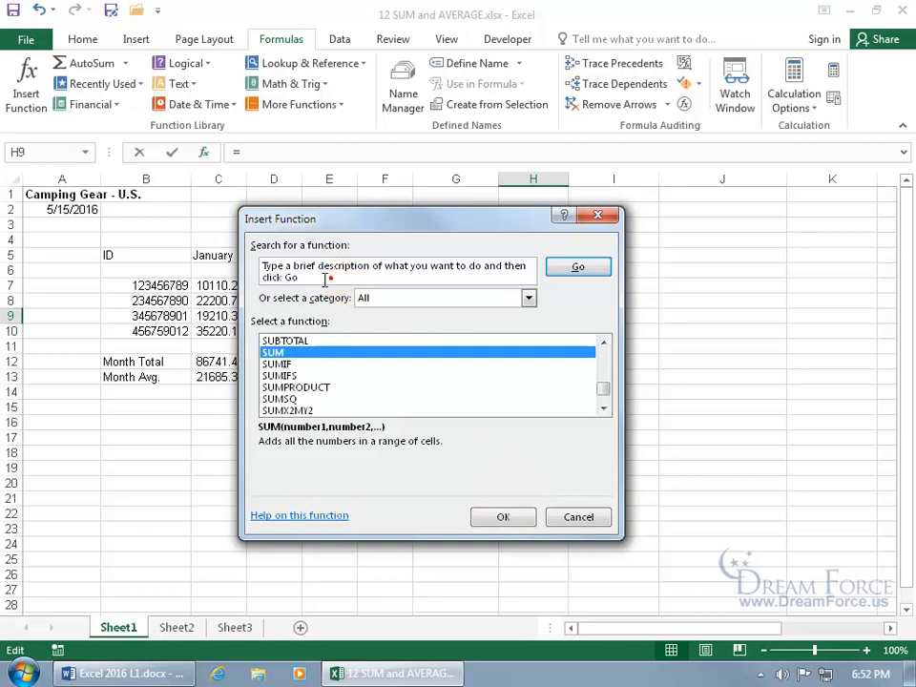
left_click(271, 263)
key("Delete")
type("sum")
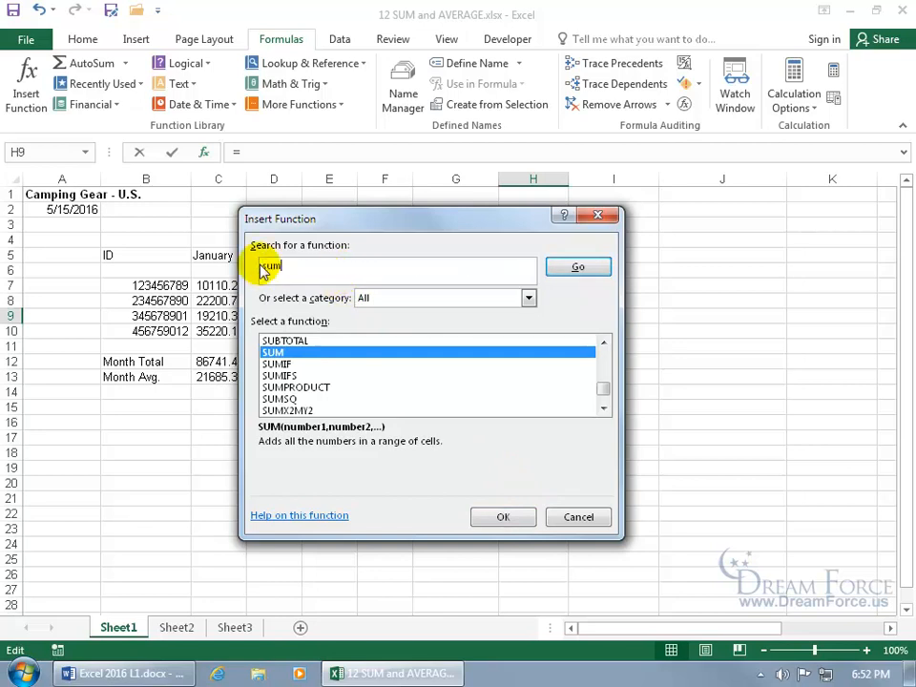
left_click(575, 271)
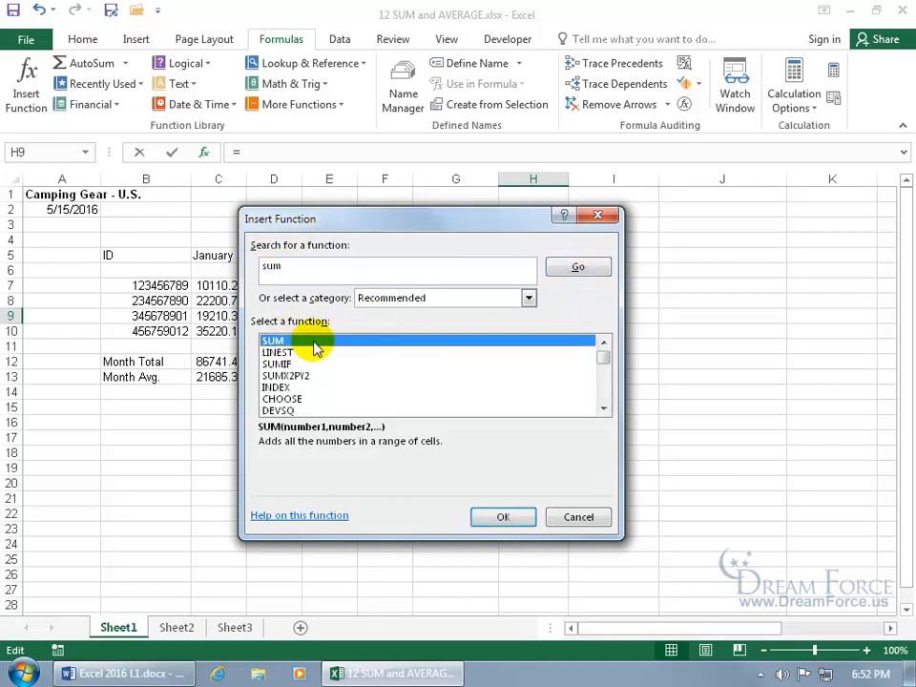
Accept SUM for H9, enter c9:f9 as Number1, then erase that range again
left_click(498, 516)
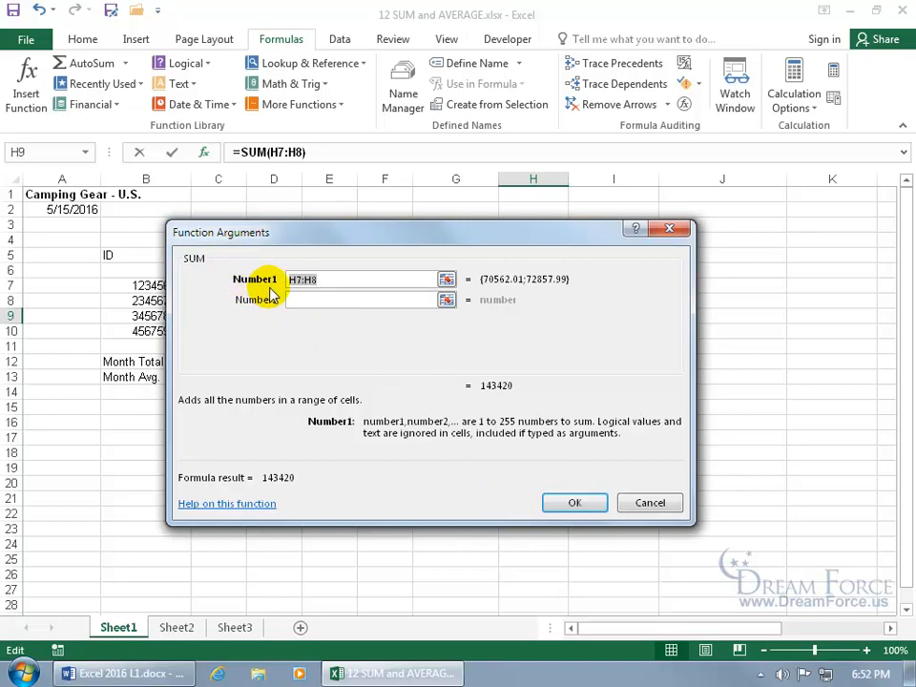
left_click_drag(358, 231, 493, 370)
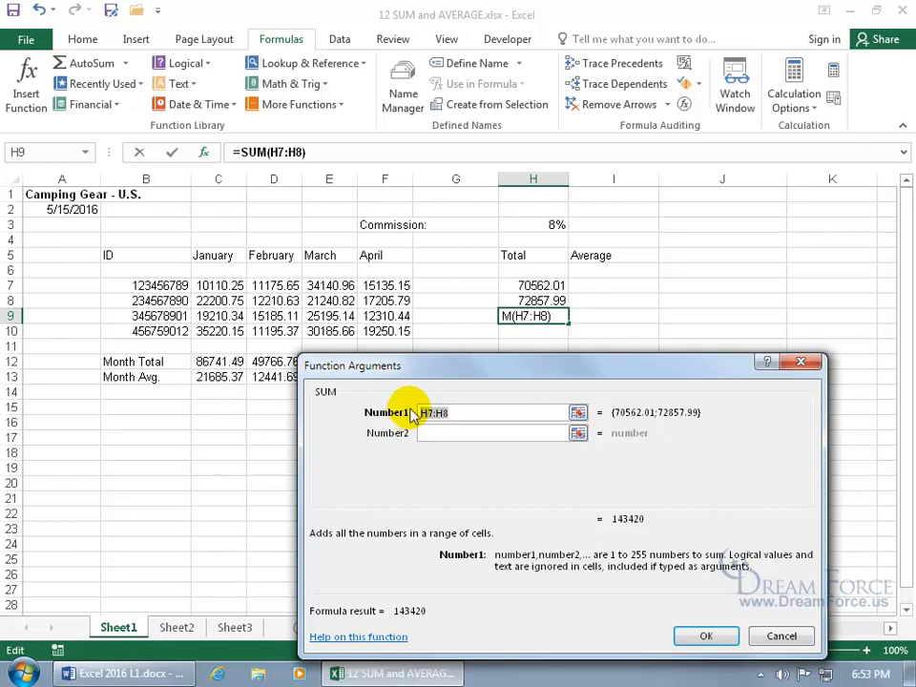
type("c9")
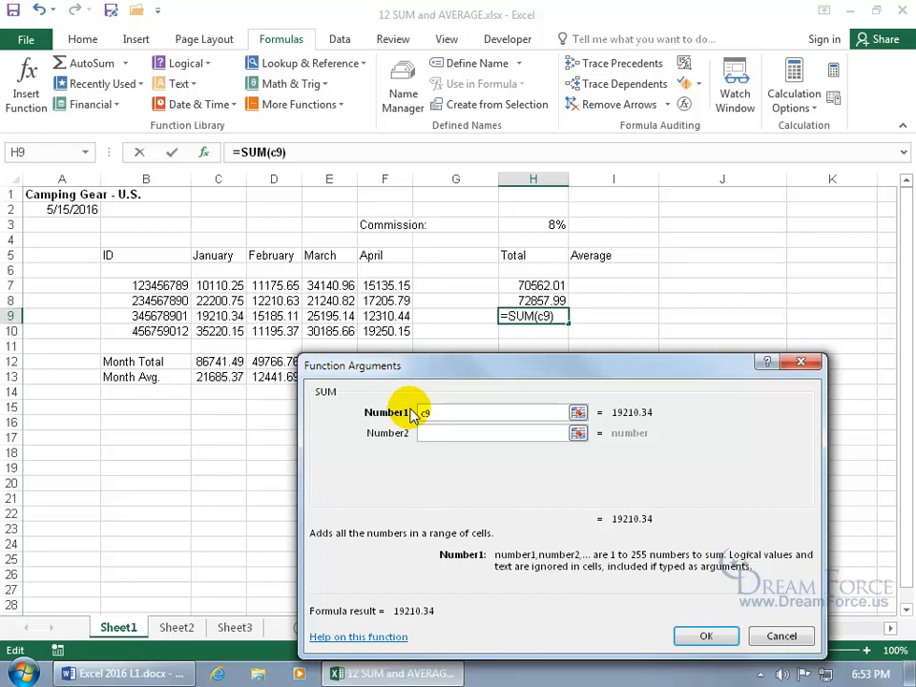
type(":")
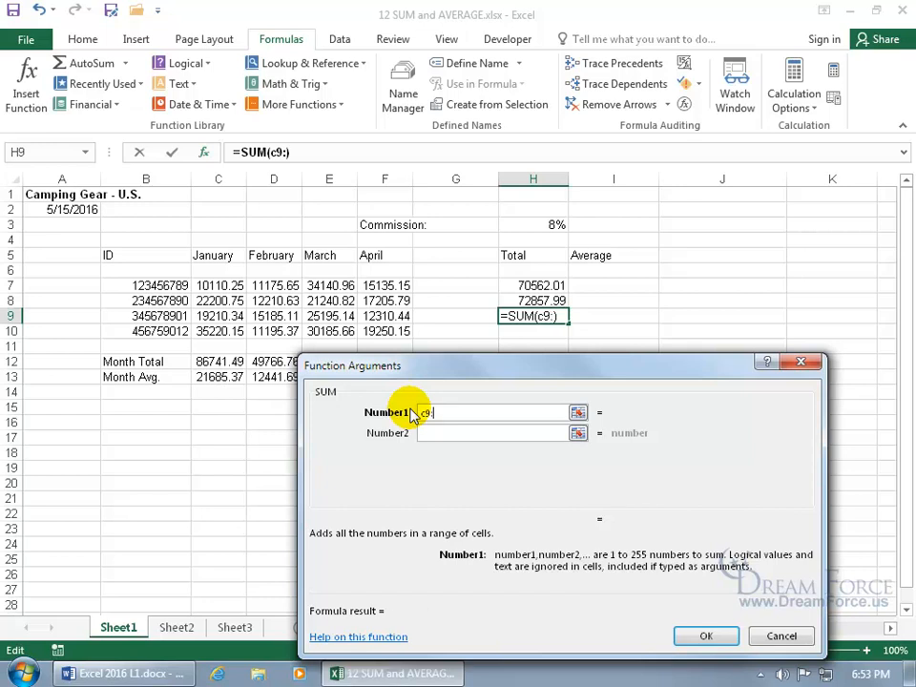
type("f9")
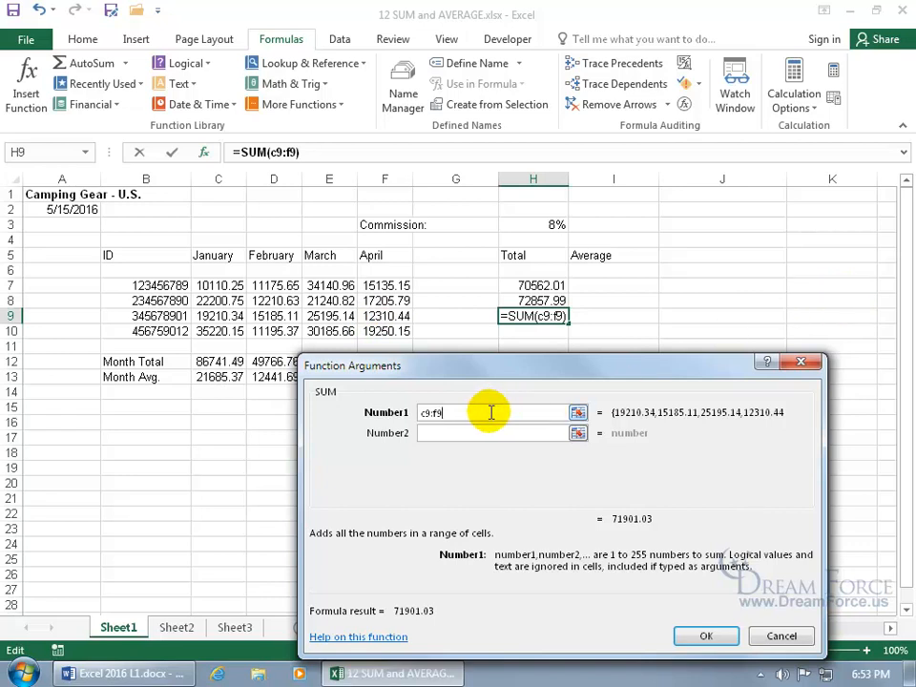
double_click(435, 412)
left_click(436, 412)
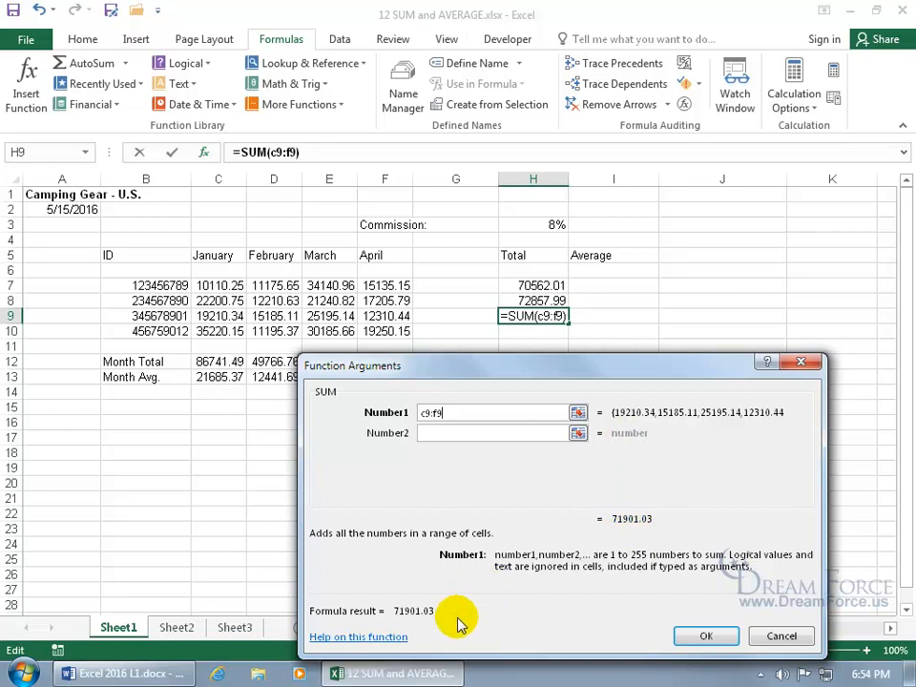
left_click(466, 434)
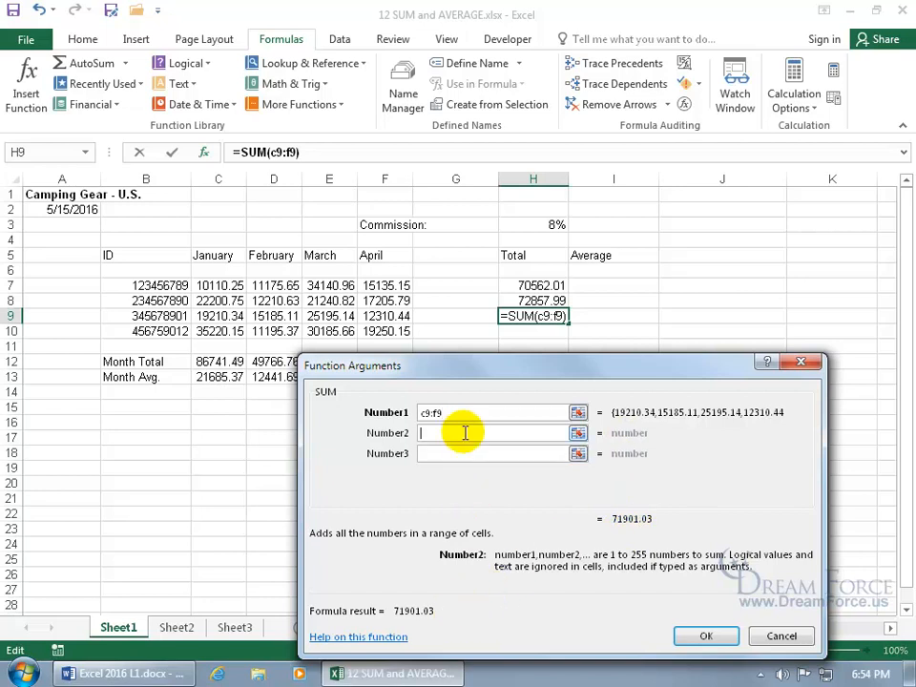
left_click(465, 412)
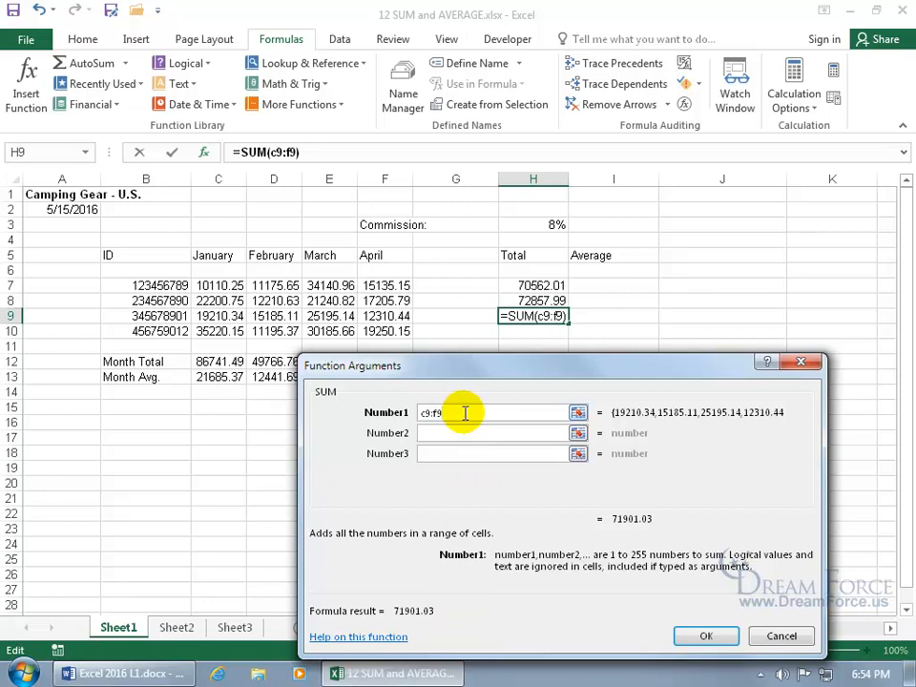
key("BackSpace")
key("BackSpace")
key("BackSpace")
key("BackSpace")
key("BackSpace")
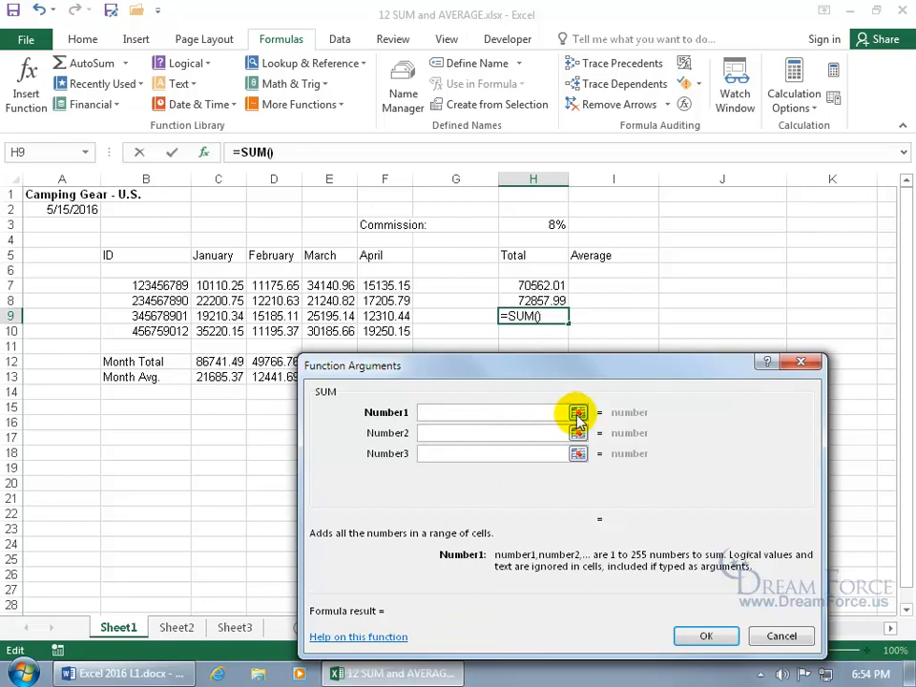
Pick C9:F9 as the SUM range, drop the extra C10:F10 range, and confirm =SUM(C9:F9) in H9
left_click(578, 413)
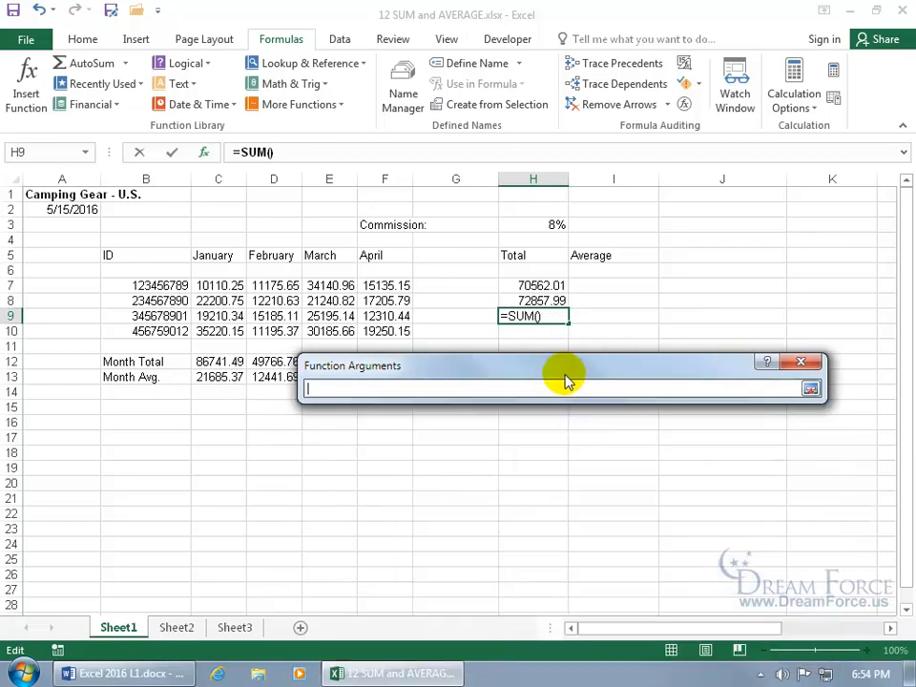
left_click_drag(563, 367, 467, 469)
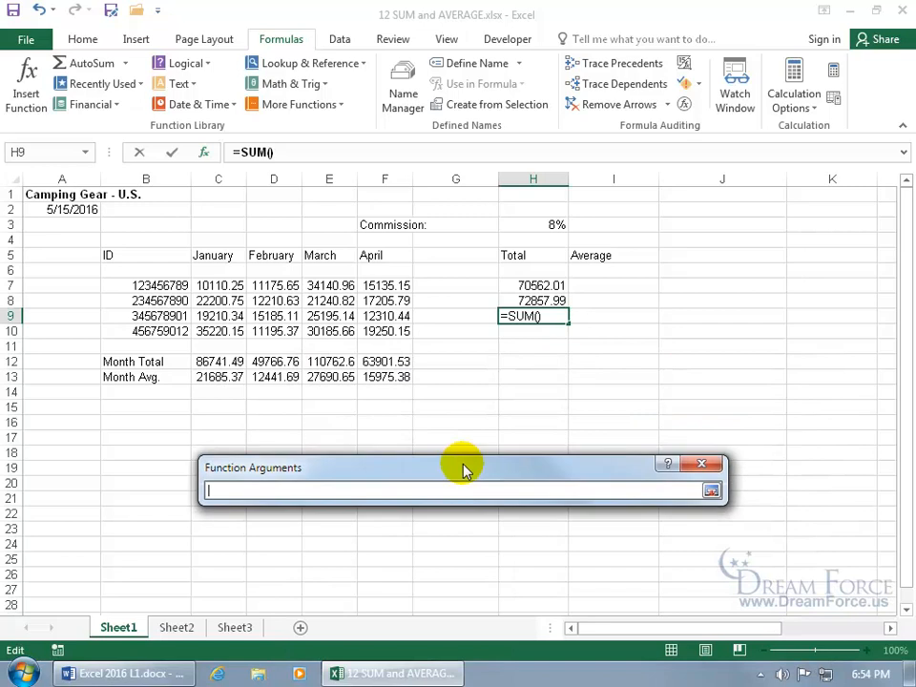
left_click_drag(225, 315, 367, 319)
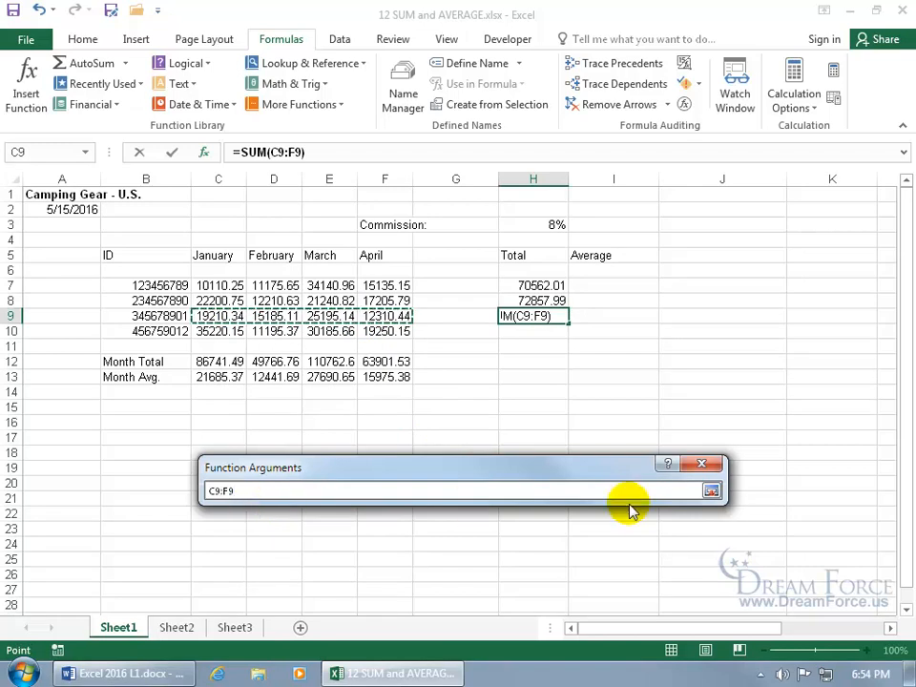
left_click(710, 492)
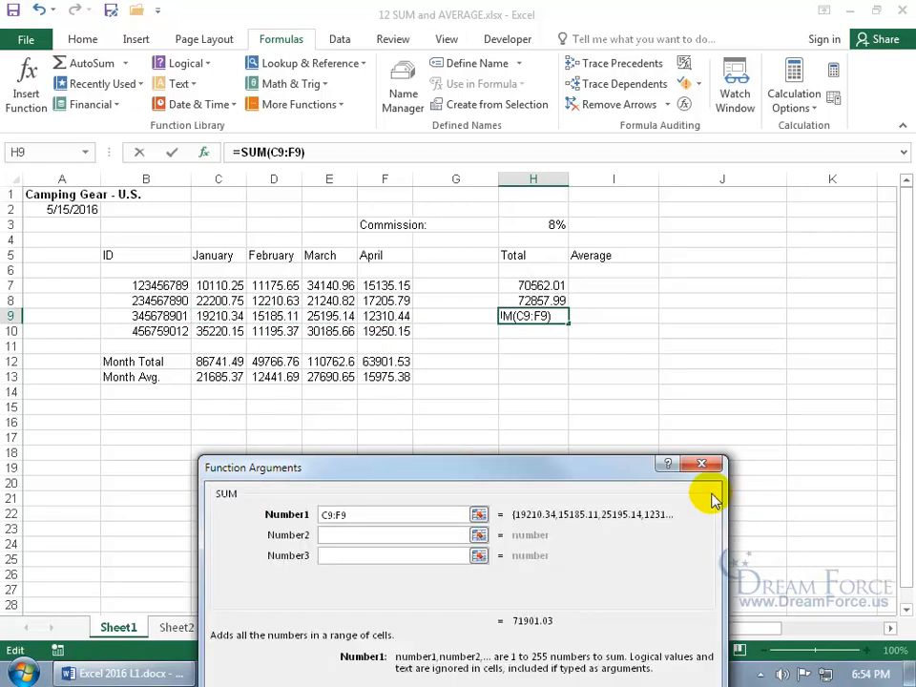
left_click(478, 514)
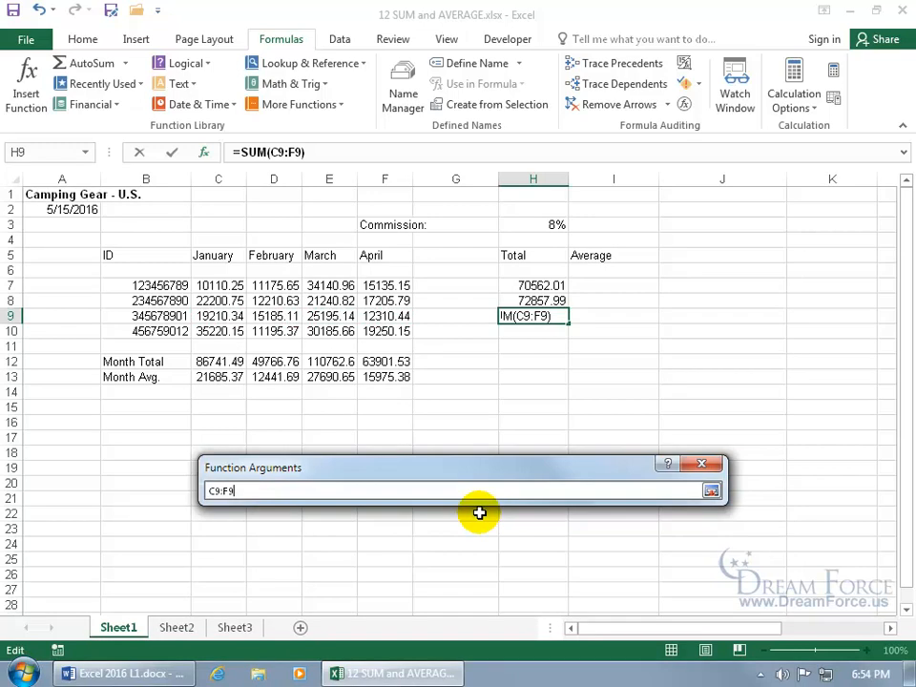
key("Return")
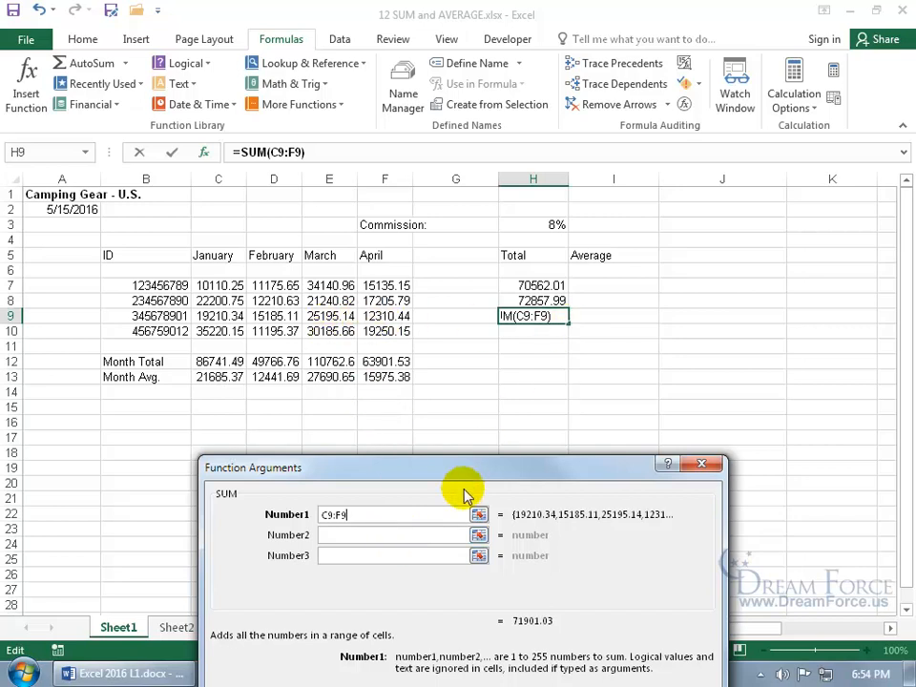
left_click(478, 534)
left_click_drag(217, 331, 370, 333)
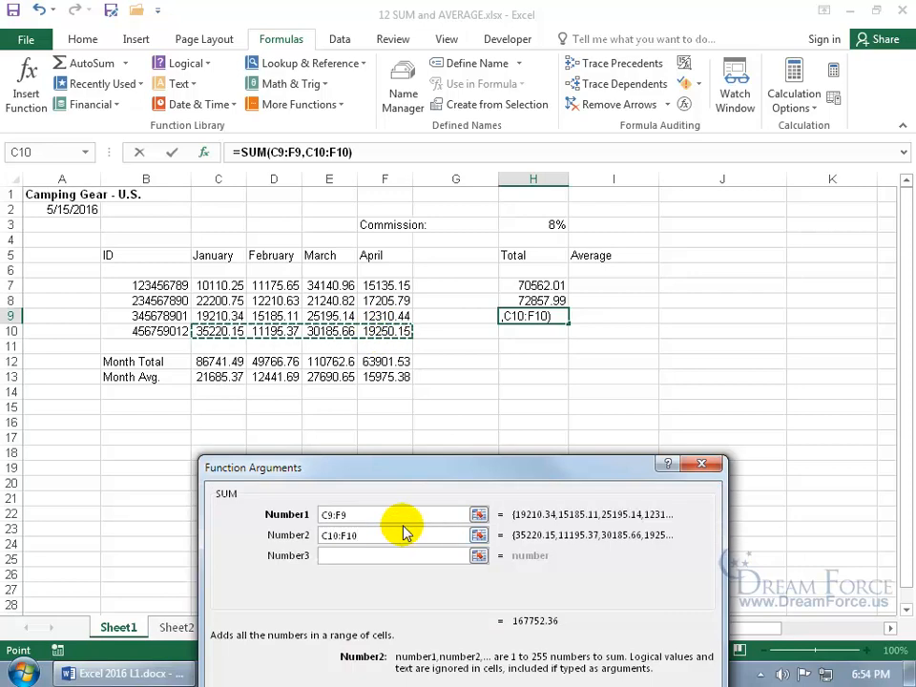
left_click_drag(388, 536, 301, 535)
key("BackSpace")
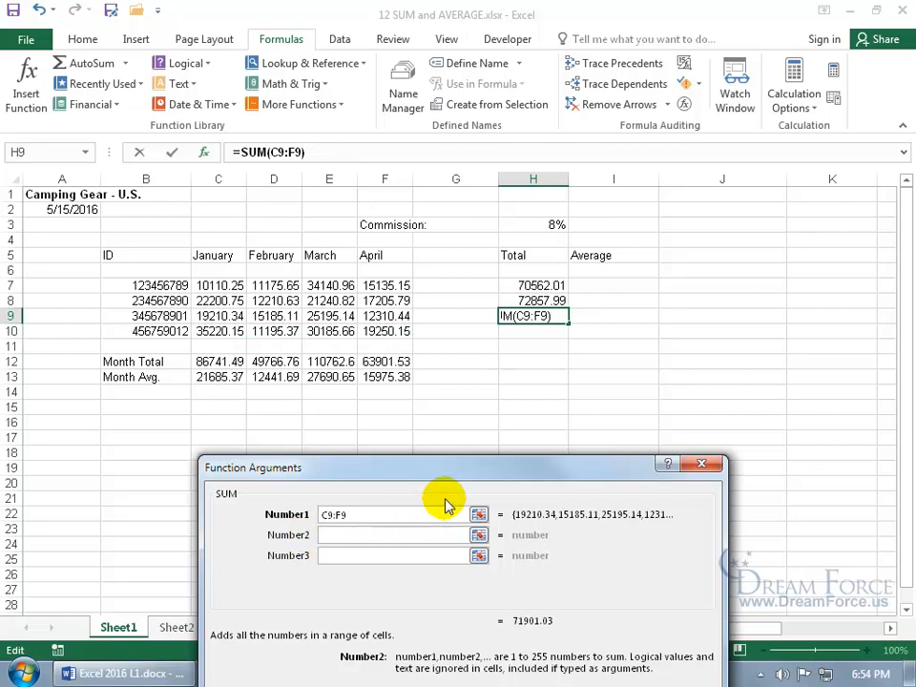
left_click_drag(456, 471, 479, 355)
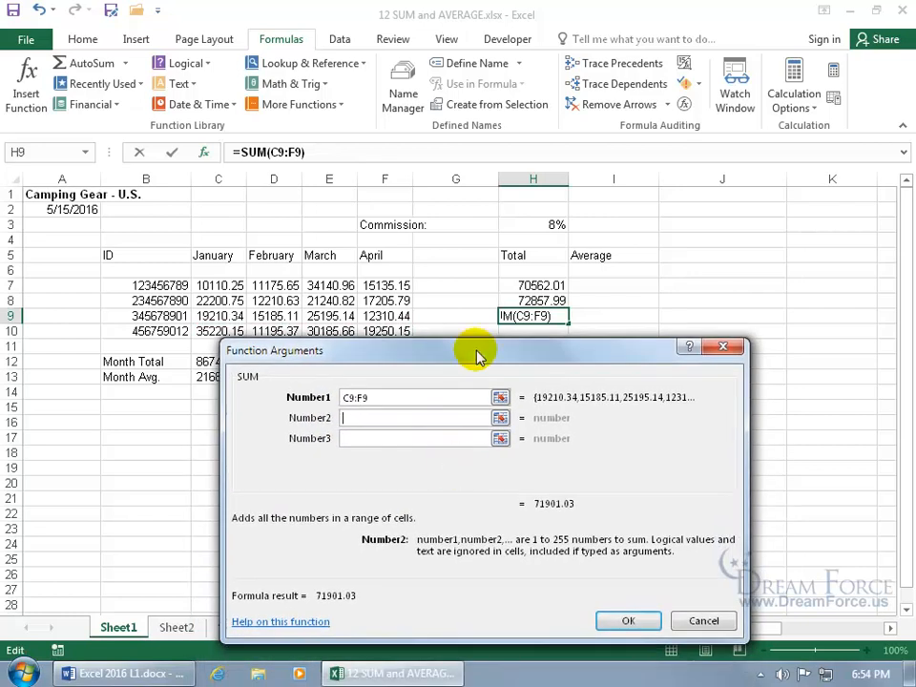
left_click(625, 620)
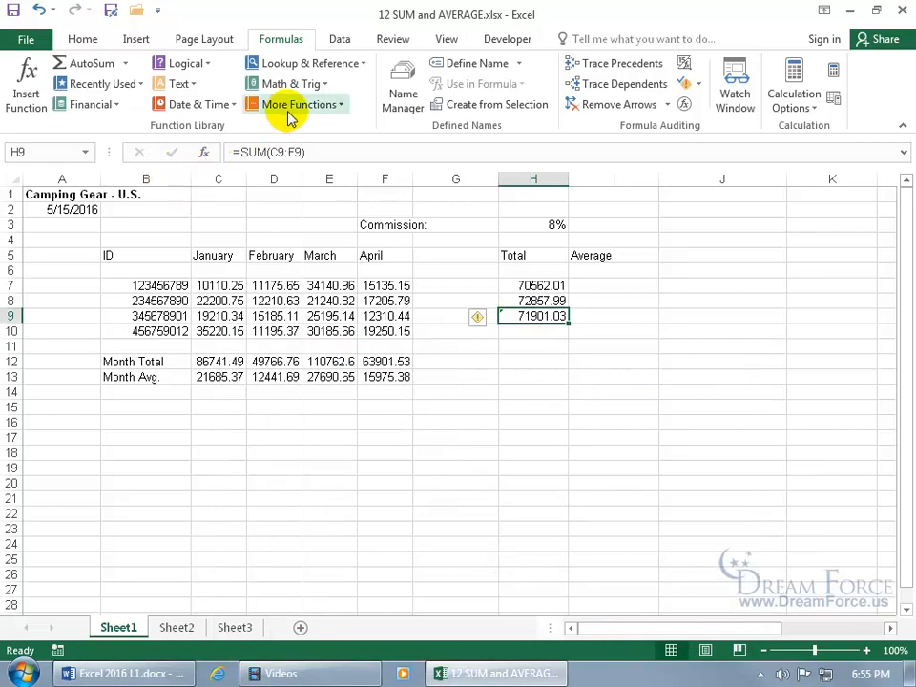
Select H10, then open and cancel Insert Function
left_click(555, 331)
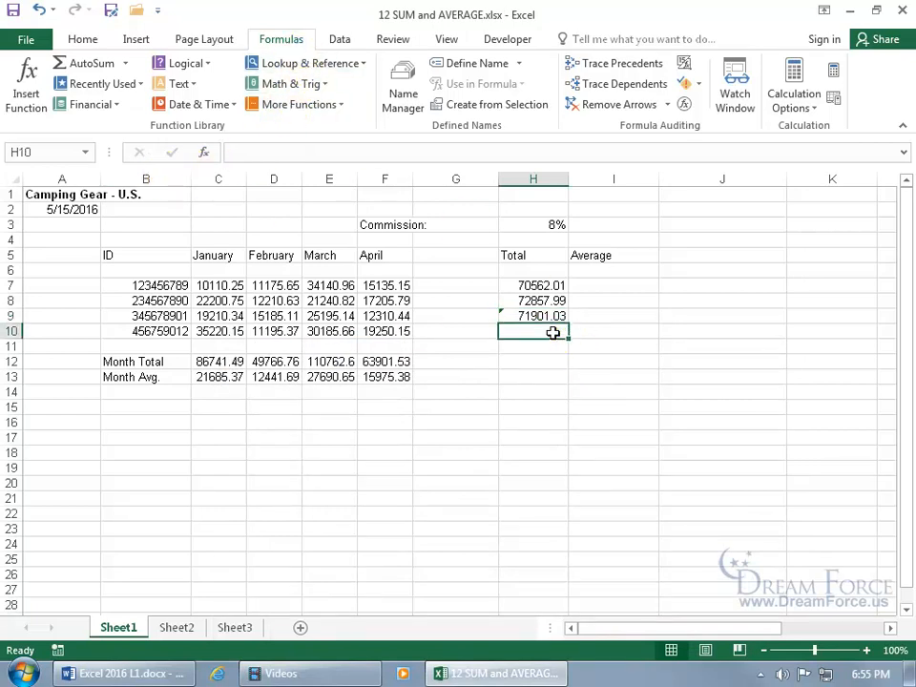
left_click(28, 105)
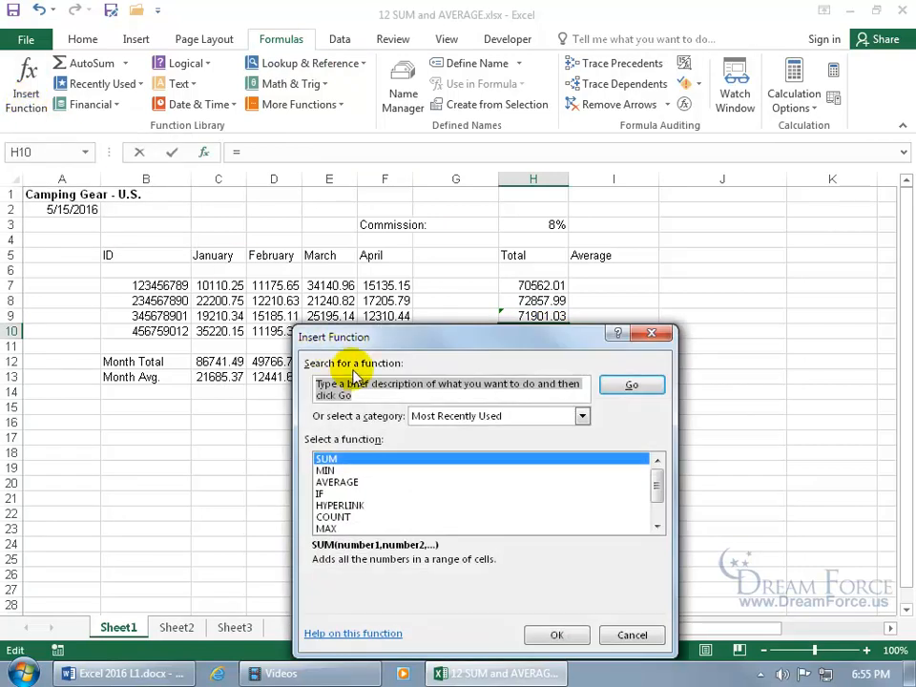
left_click(650, 333)
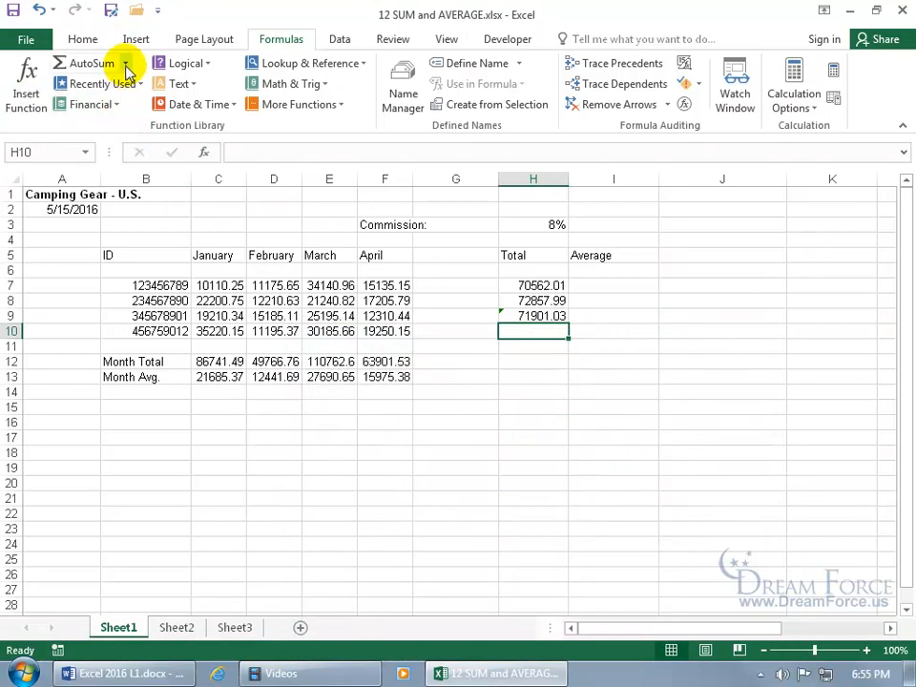
left_click(207, 65)
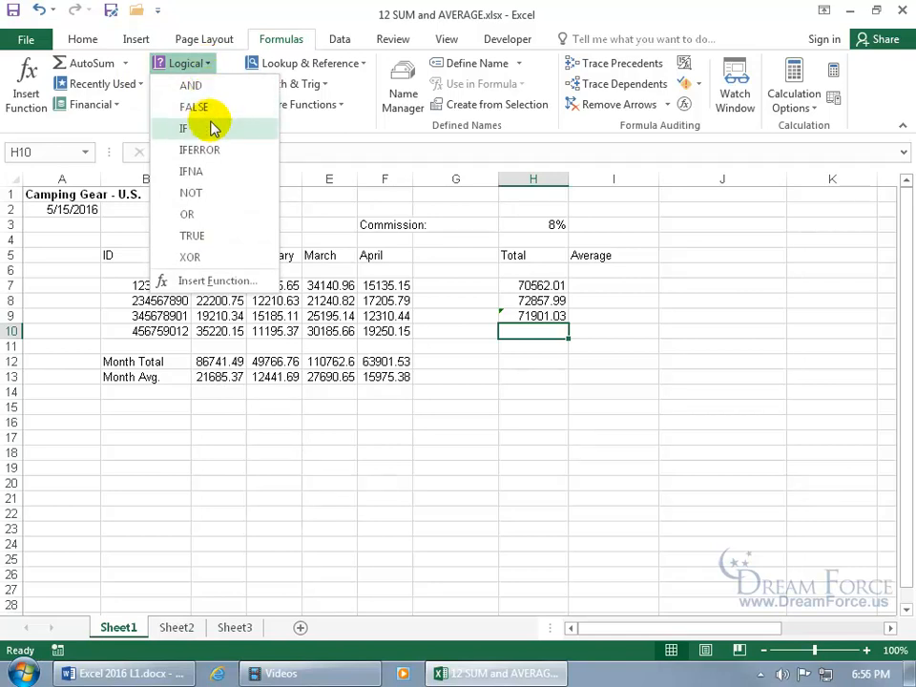
left_click(119, 124)
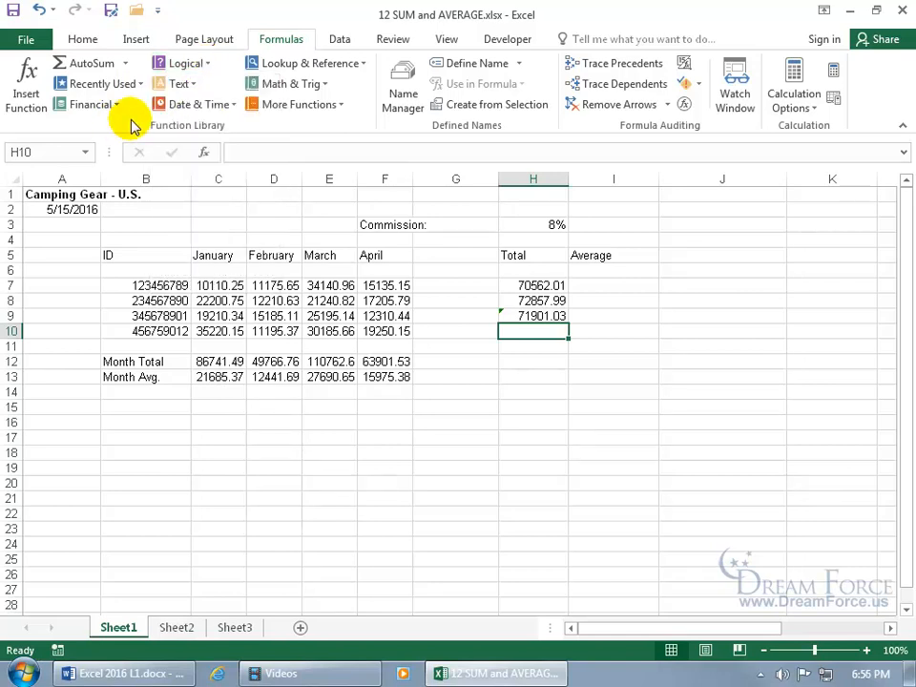
left_click(340, 105)
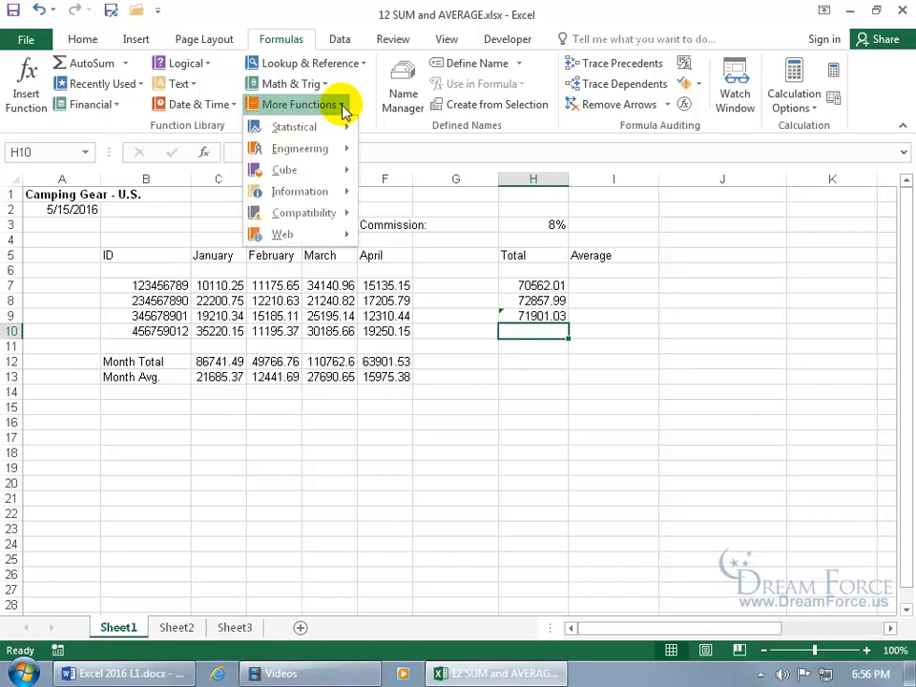
mouse_move(331, 150)
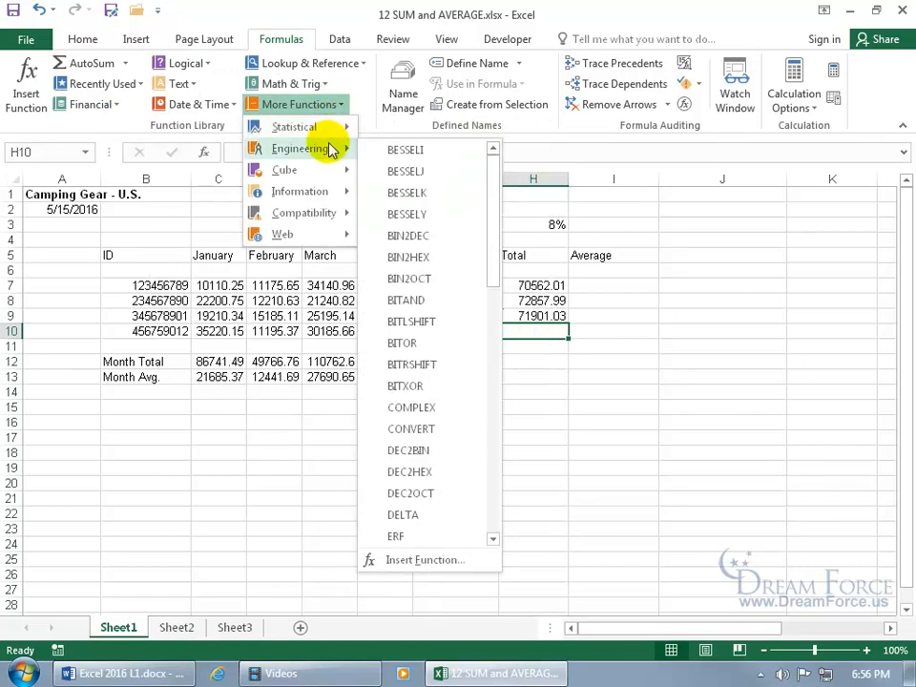
left_click(128, 124)
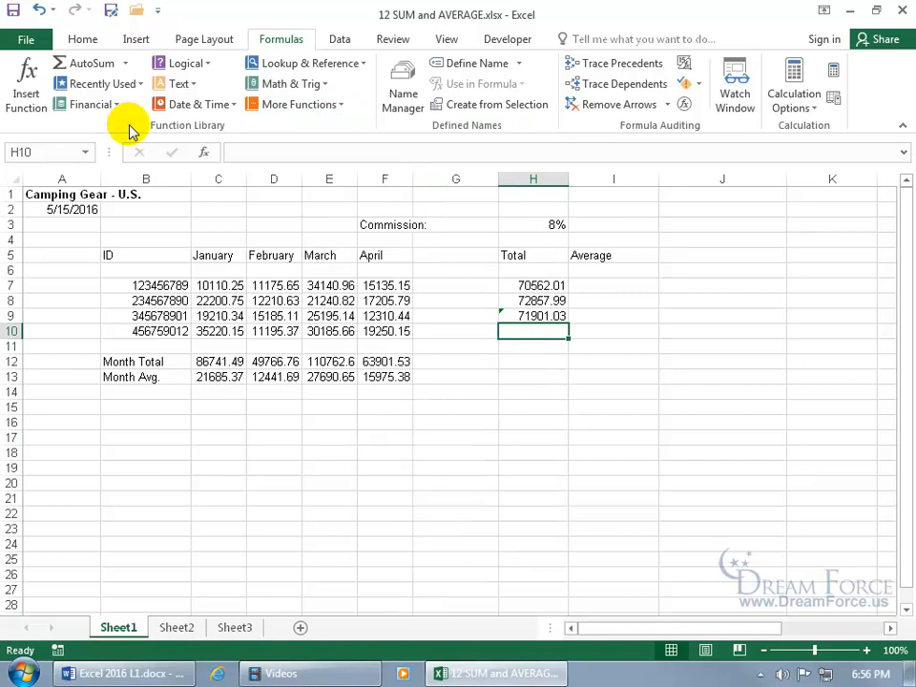
left_click(124, 63)
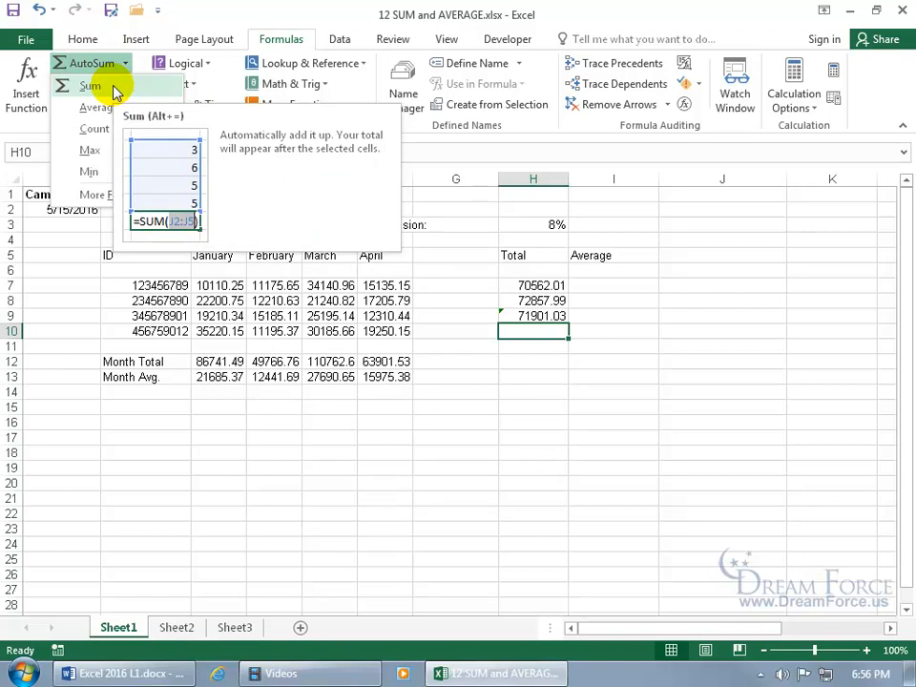
left_click(114, 88)
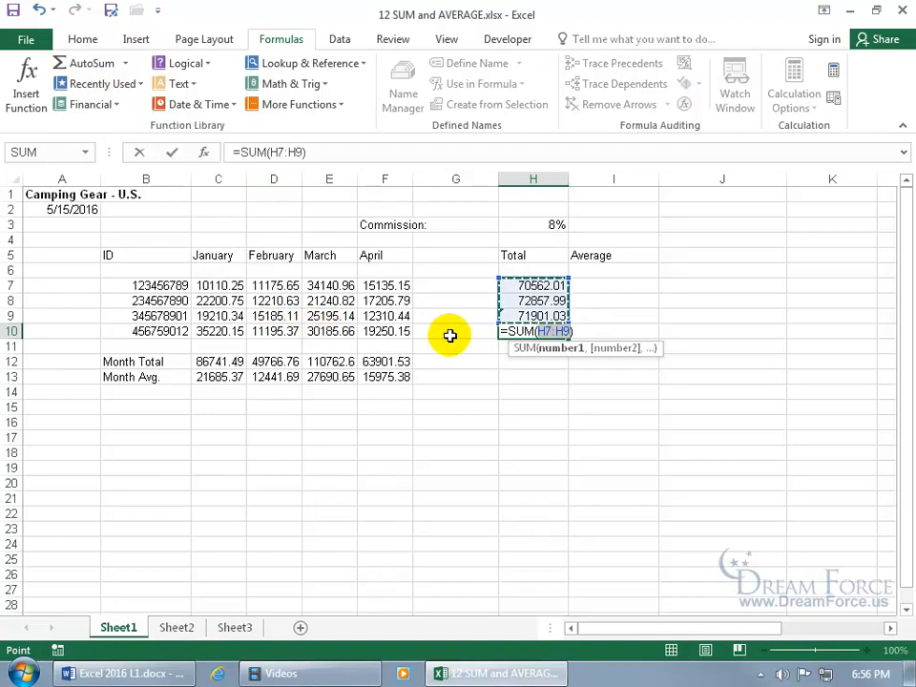
left_click_drag(218, 333, 368, 335)
key("Return")
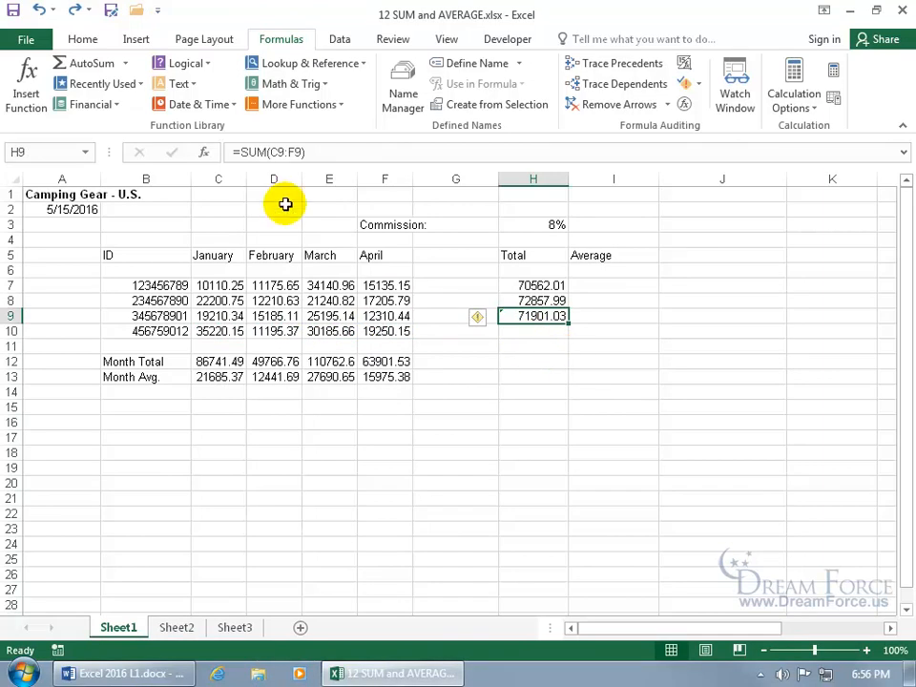
Review H9's SUM arguments, select H10, and browse the Logical, Lookup and other function lists
left_click(28, 109)
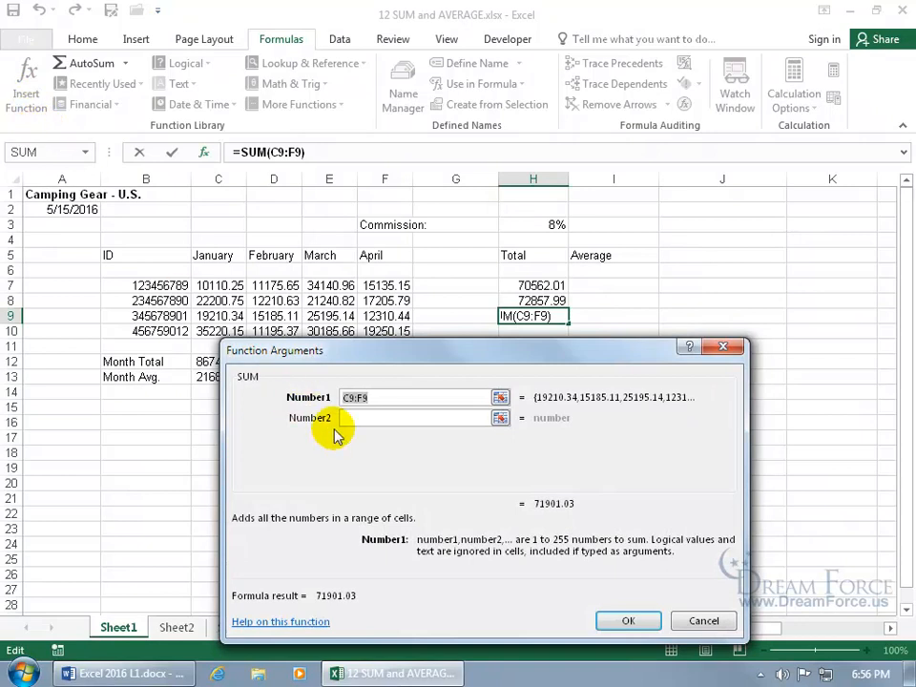
left_click(725, 347)
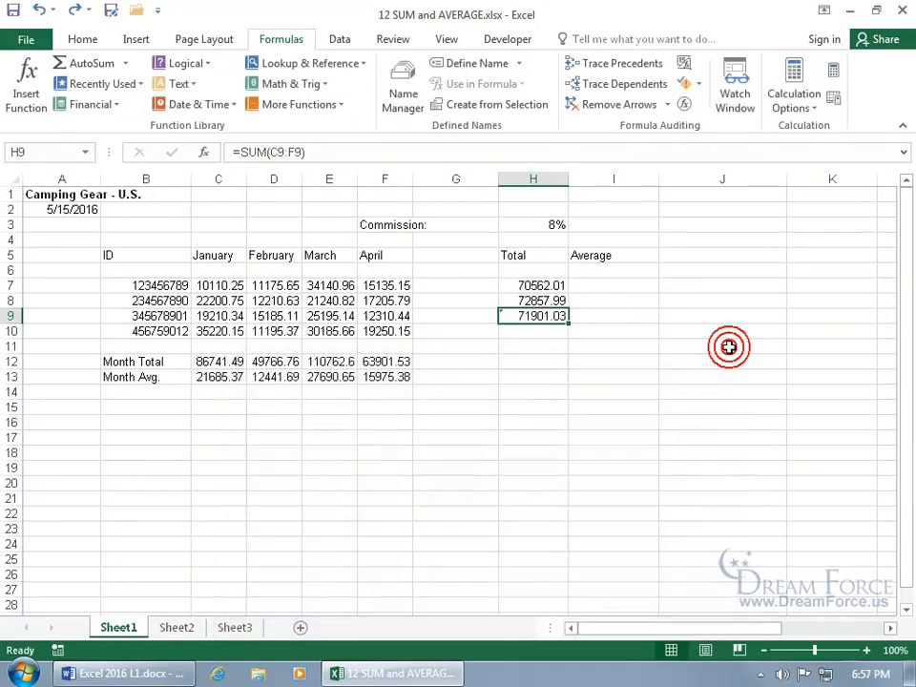
left_click(549, 333)
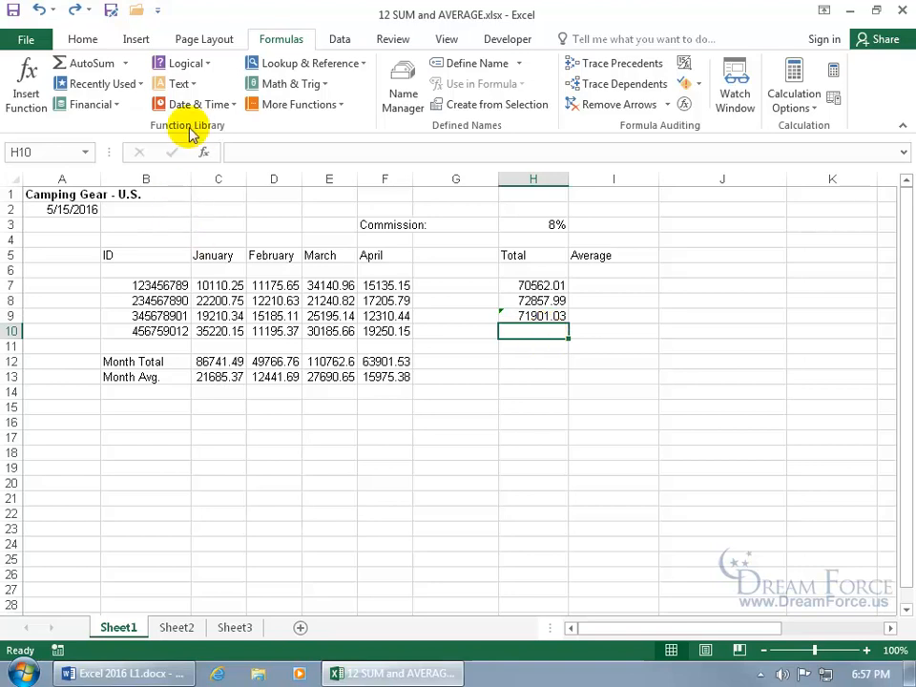
left_click(204, 66)
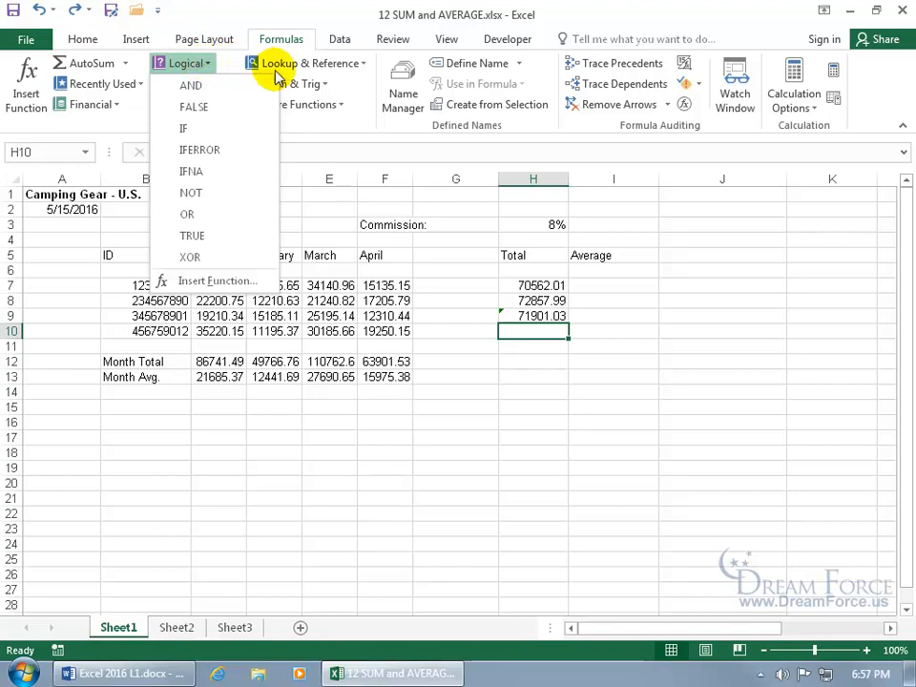
left_click(349, 65)
left_click(193, 127)
left_click(292, 106)
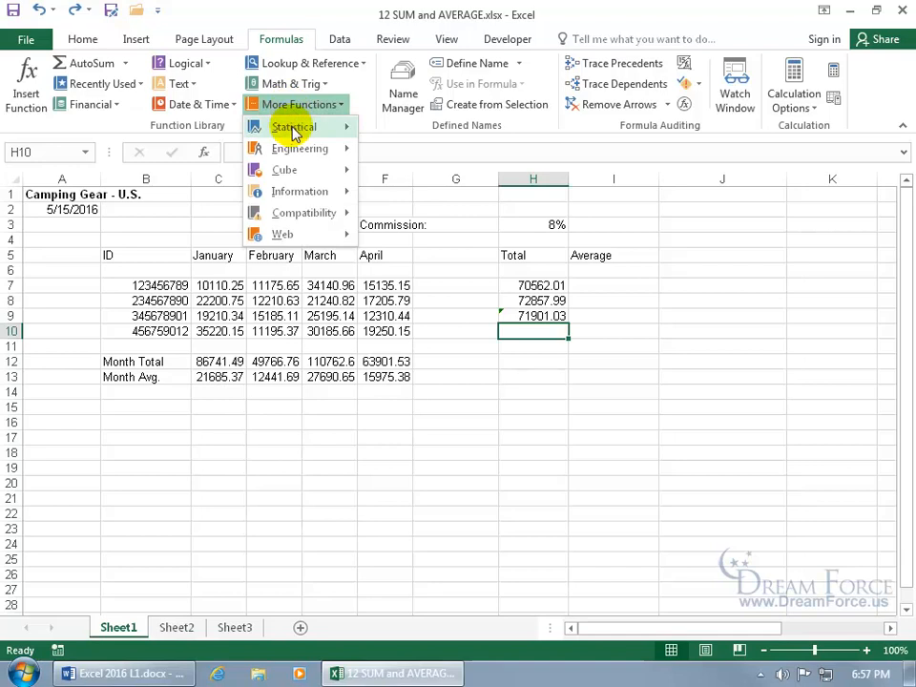
left_click(143, 128)
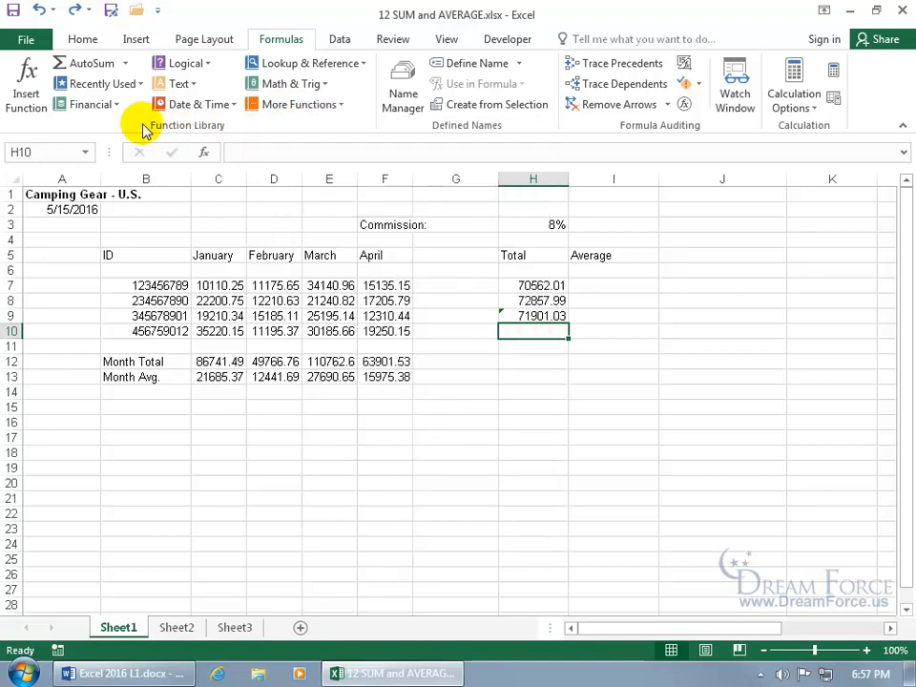
AutoSum H10 over C10:F10 to get 95851.33
left_click(112, 67)
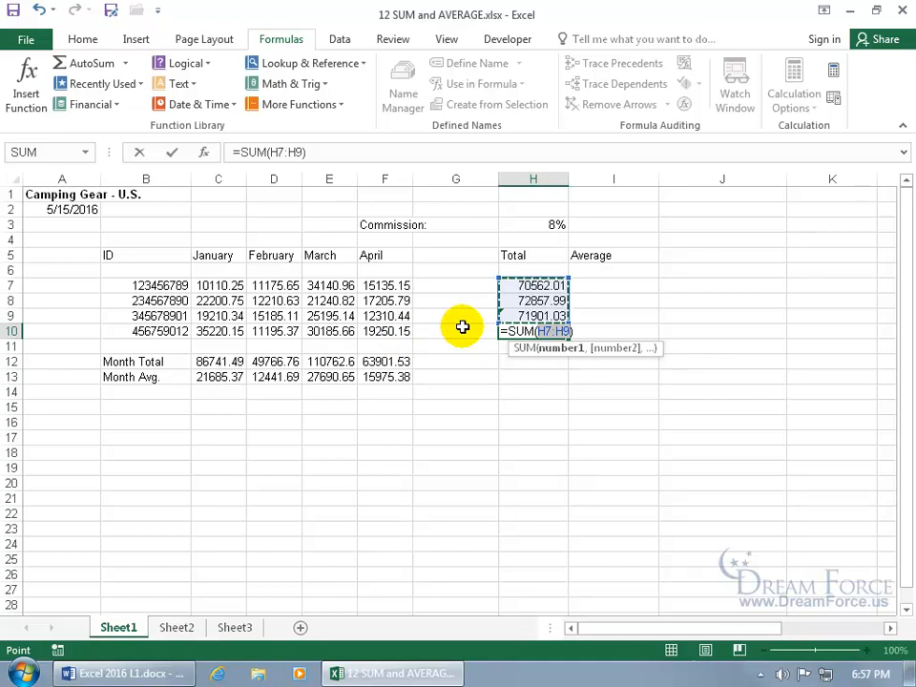
left_click(243, 330)
left_click_drag(244, 330, 375, 331)
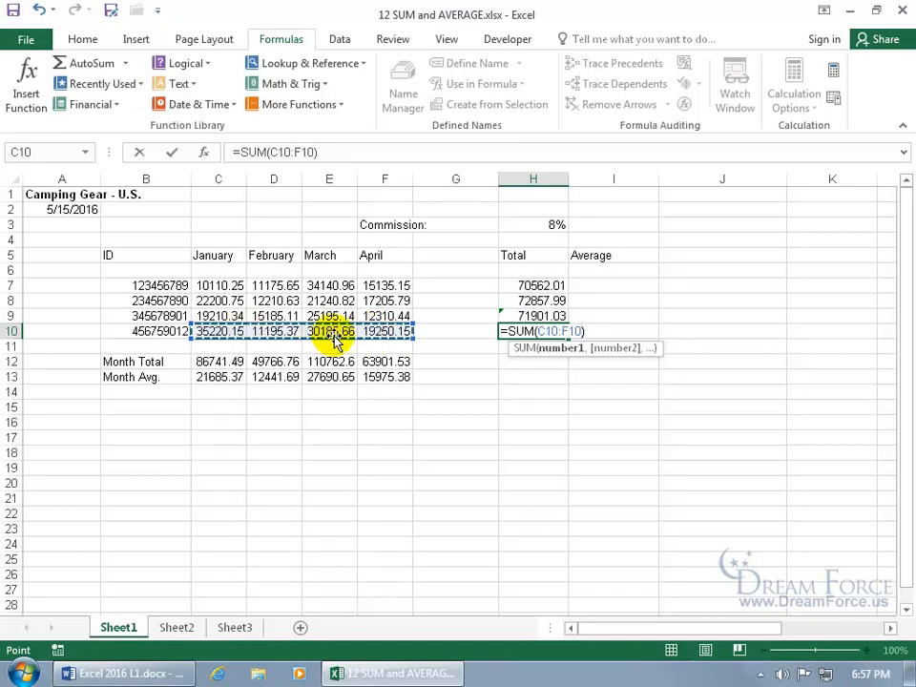
key("Return")
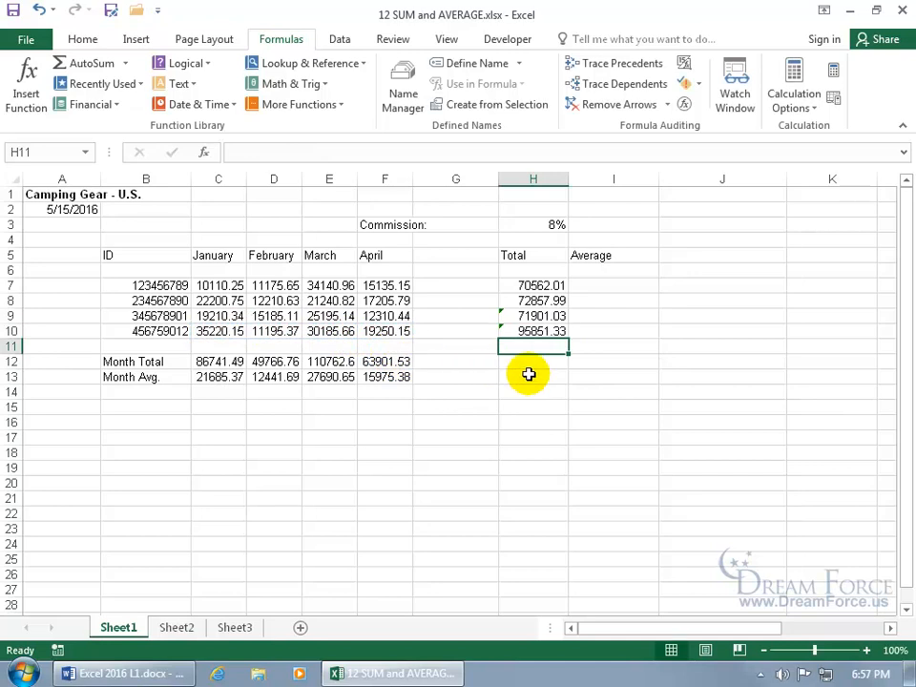
Enter =AVERAGE(C7:F7) in I7 using the AutoSum Average option
left_click(126, 64)
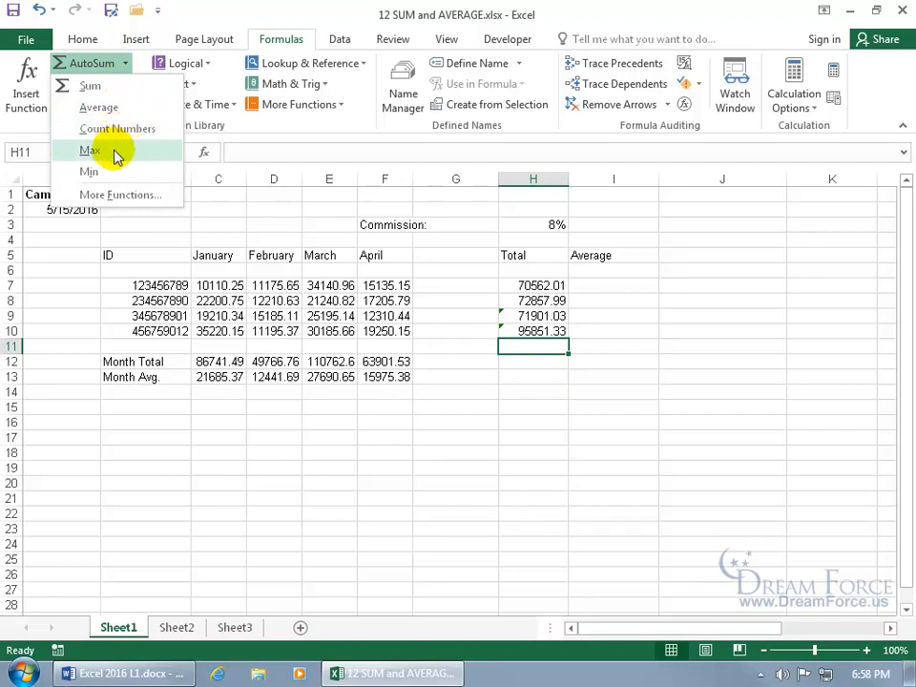
left_click(588, 284)
left_click(605, 286)
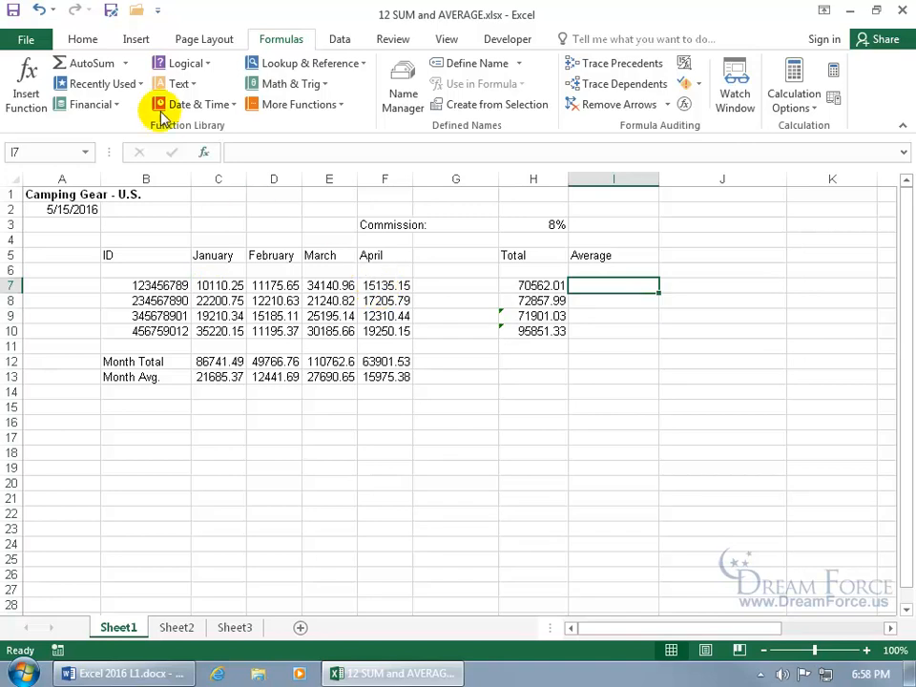
left_click(125, 63)
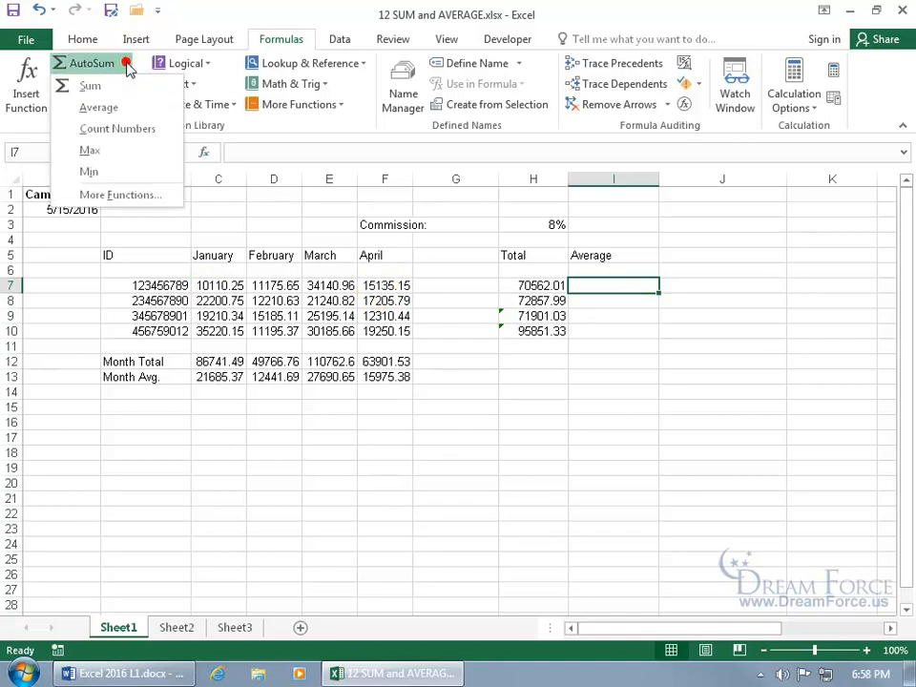
left_click(129, 110)
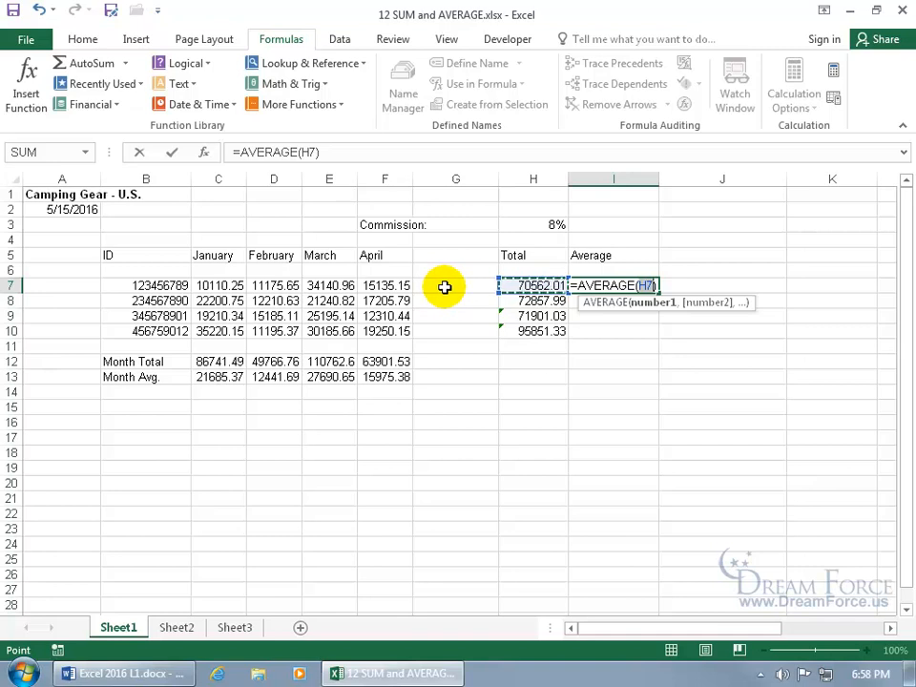
left_click_drag(221, 284, 372, 285)
key("Return")
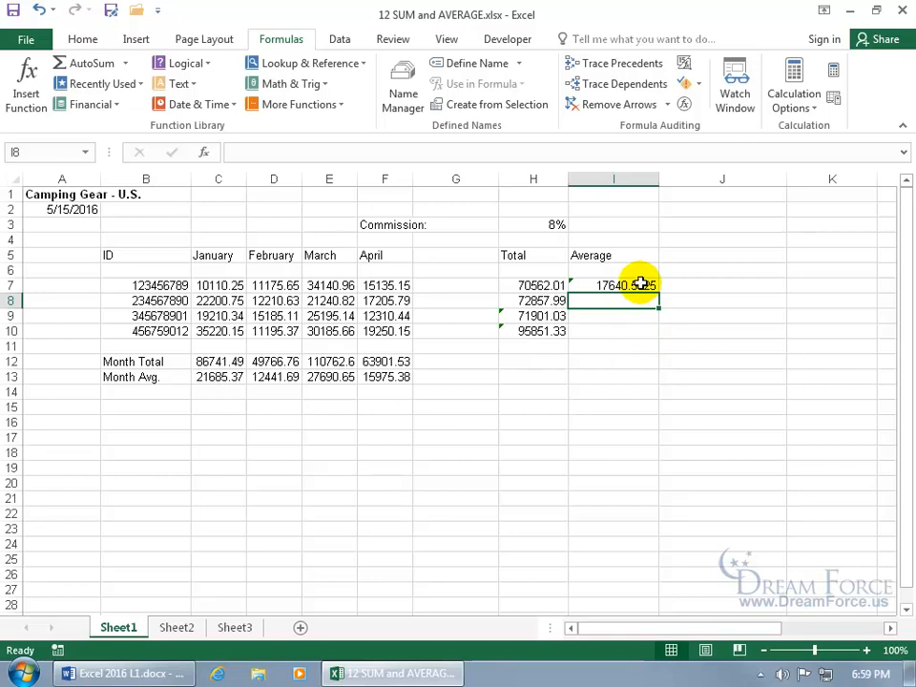
Fill the I7 average formula down to I10 and check the copy in I8
left_click(641, 285)
left_click(641, 285)
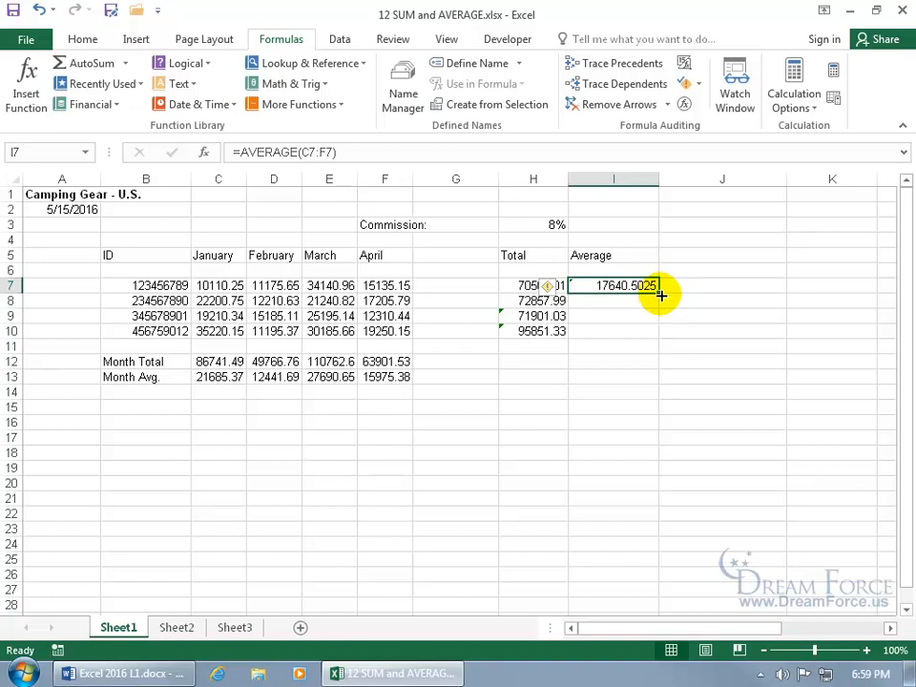
left_click_drag(660, 294, 655, 337)
left_click(640, 358)
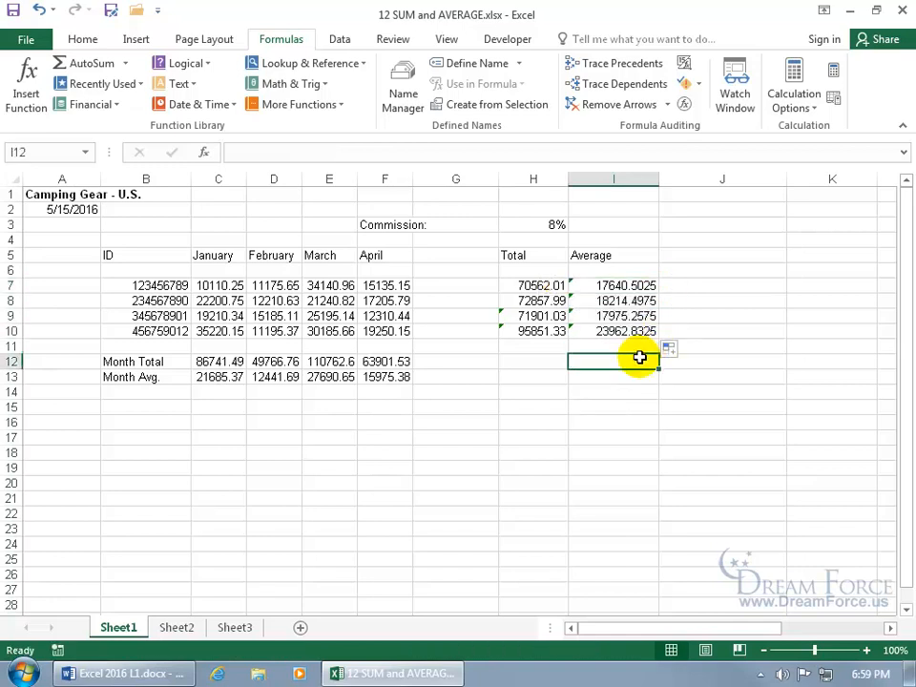
left_click(631, 301)
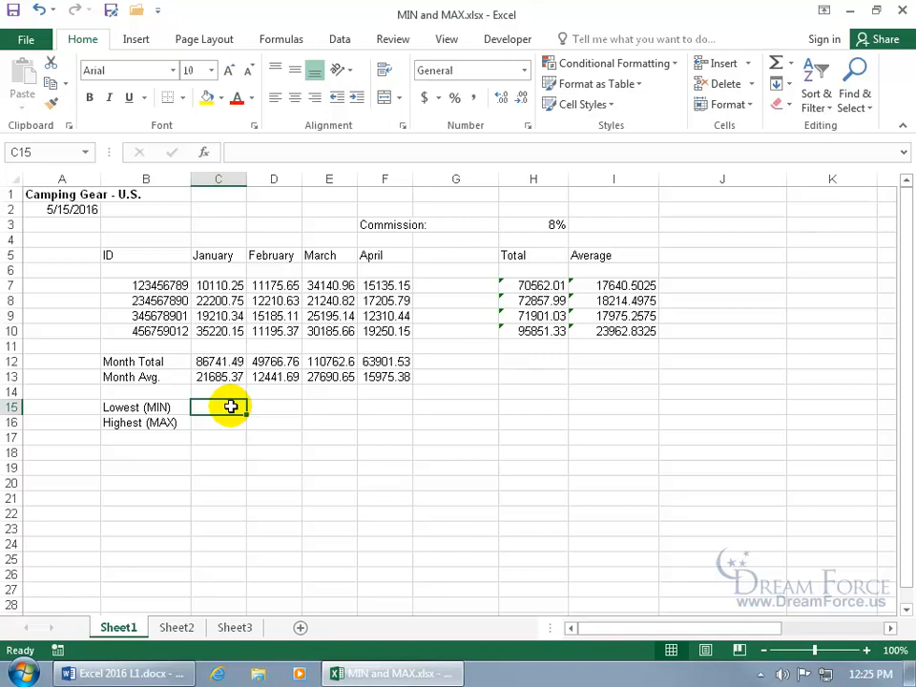
Enter =MIN(C7:C10) in C15, discarding the extra D7:D10 and hh7:hh10 ranges, giving 10110.25
type("=")
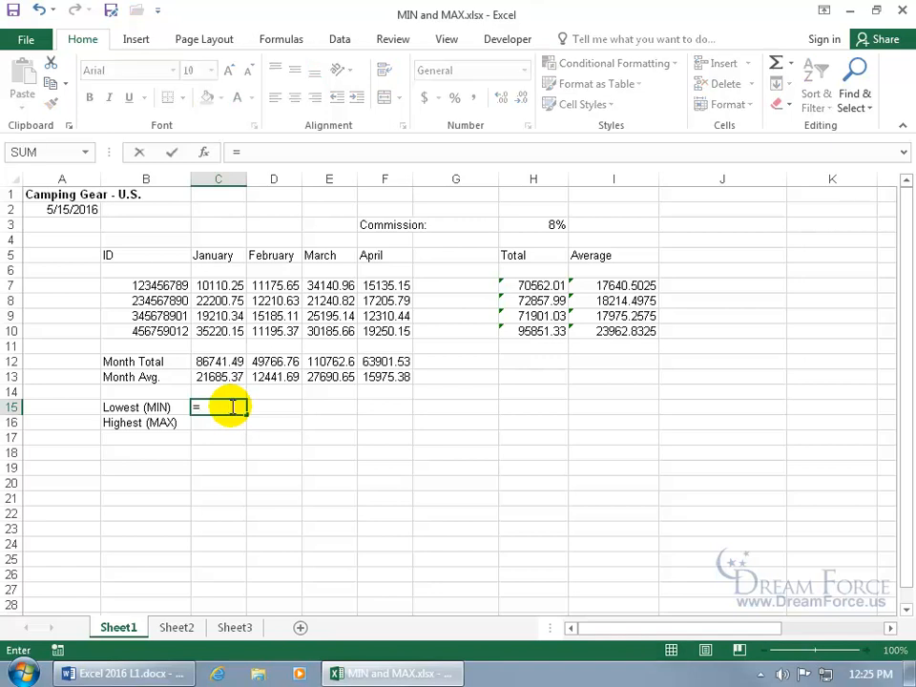
type("min")
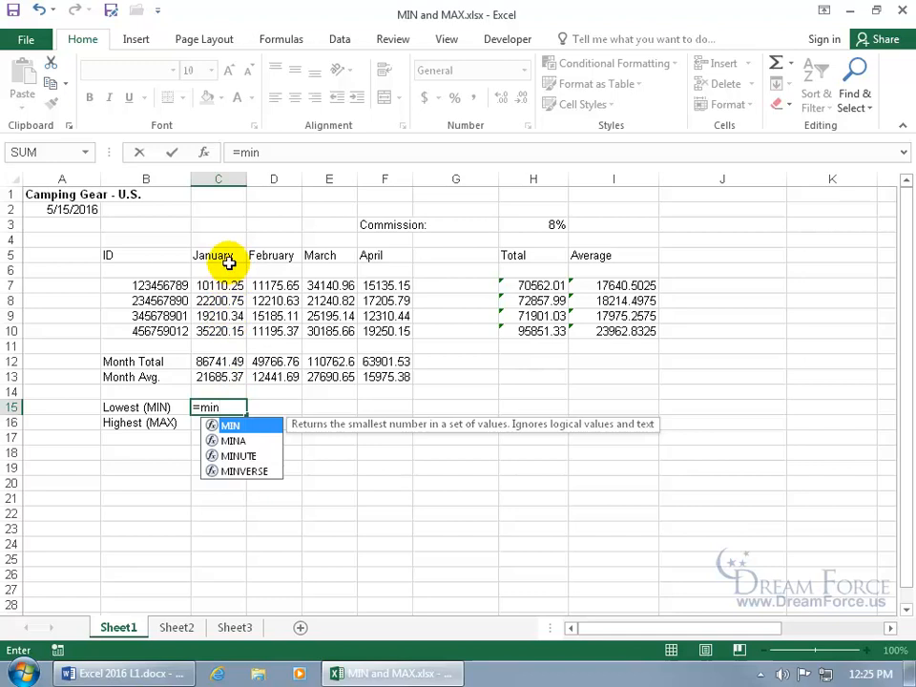
double_click(236, 425)
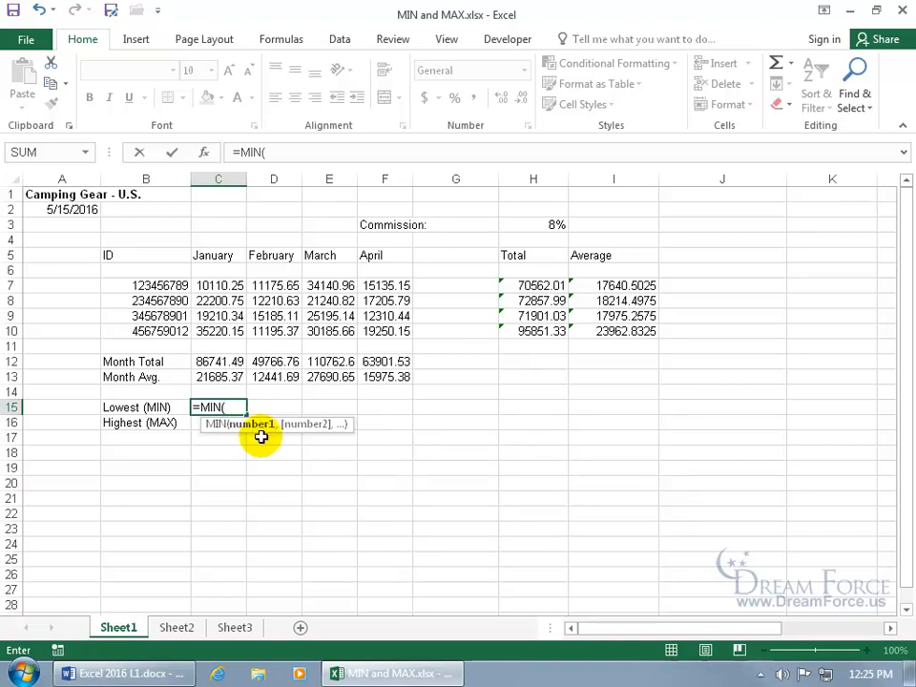
left_click_drag(229, 288, 231, 330)
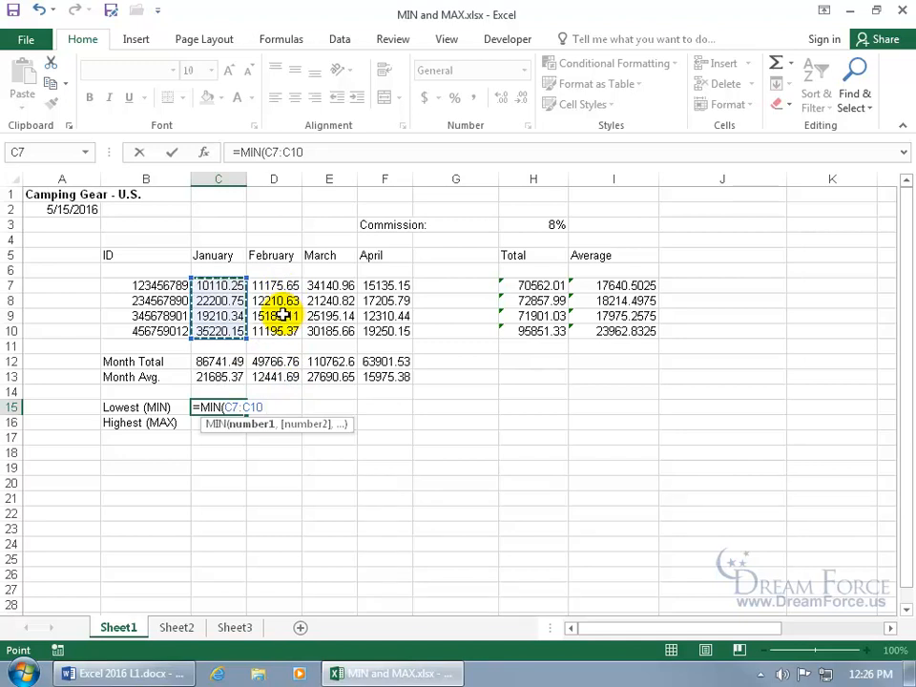
type(",")
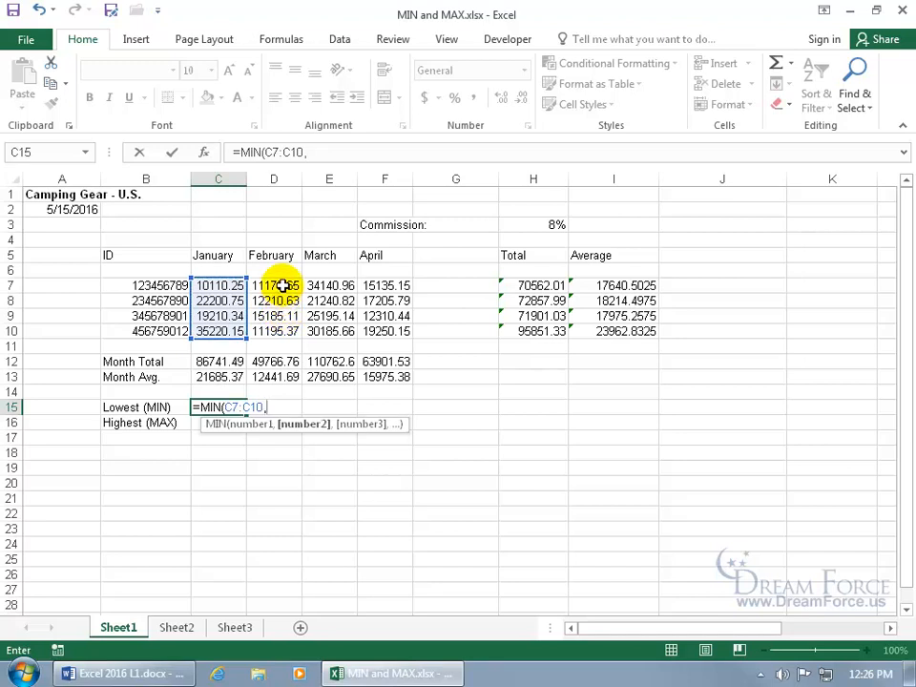
left_click_drag(282, 285, 284, 331)
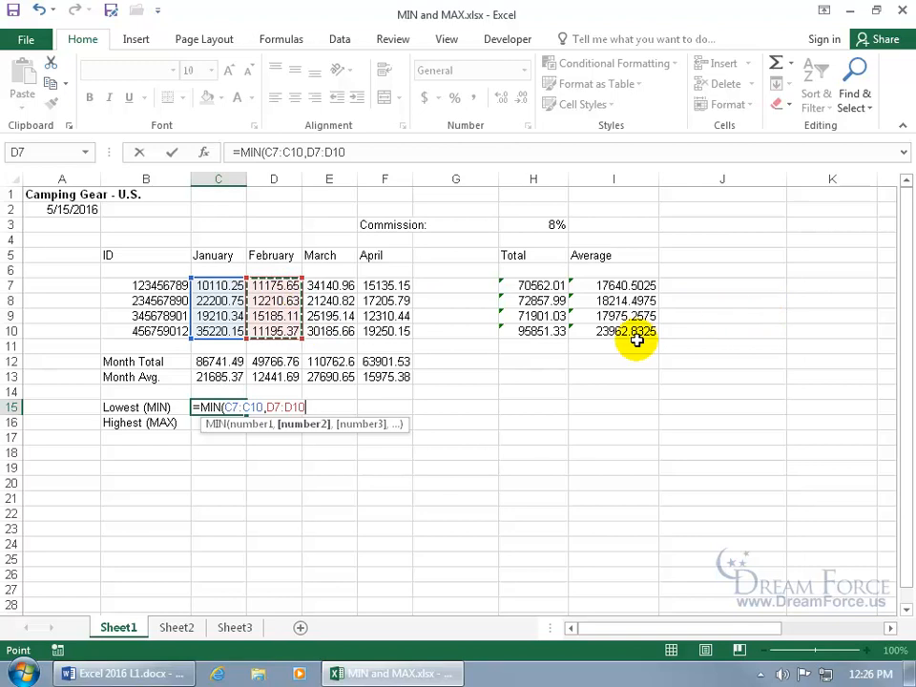
key("BackSpace")
key("BackSpace")
key("BackSpace")
key("BackSpace")
key("BackSpace")
key("BackSpace")
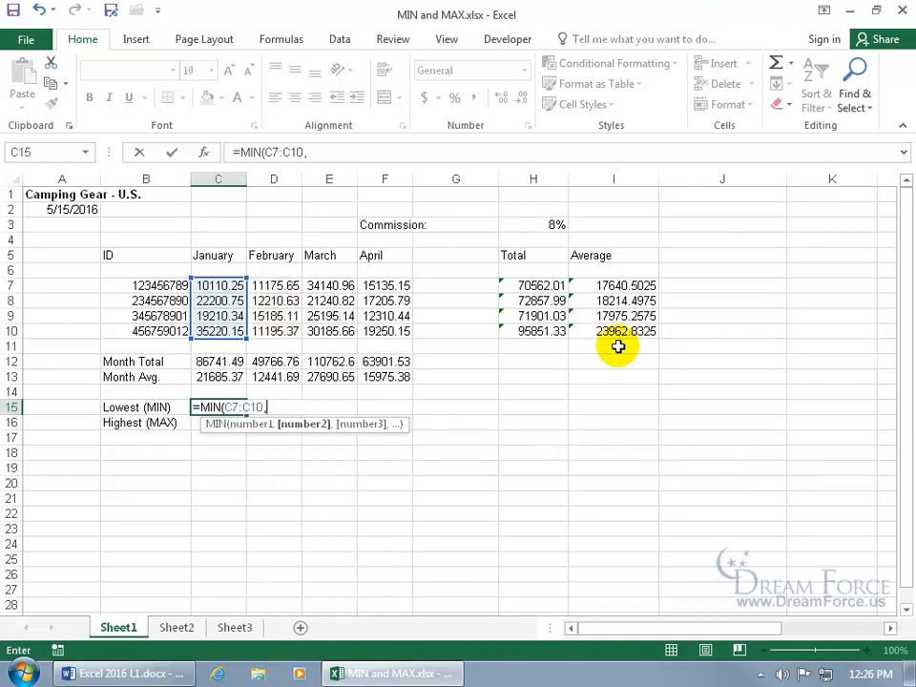
type("hh7:hh")
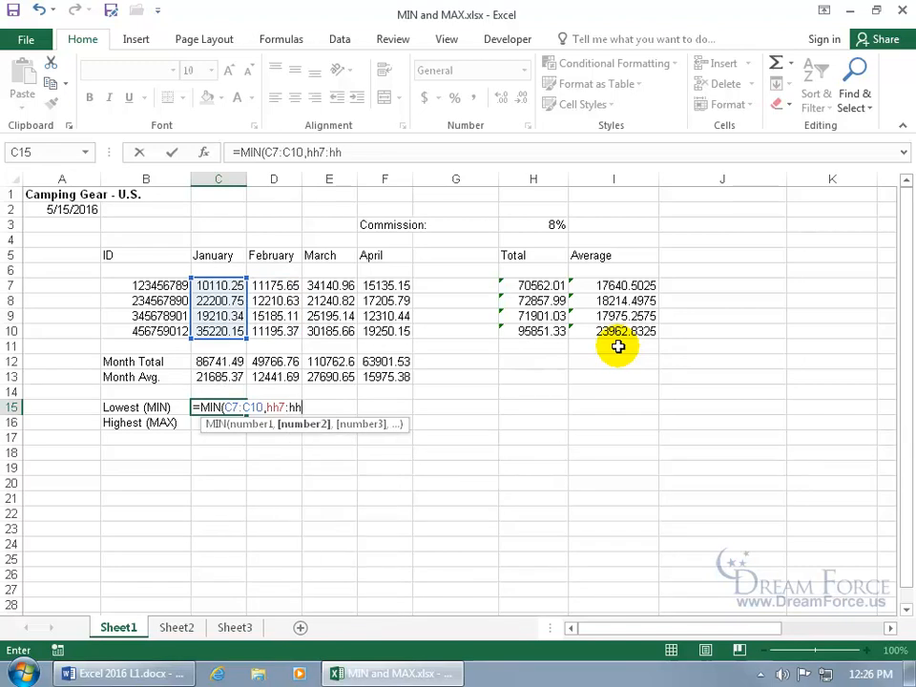
type("10")
key("BackSpace")
key("BackSpace")
key("BackSpace")
key("BackSpace")
key("BackSpace")
key("BackSpace")
key("BackSpace")
key("BackSpace")
key("BackSpace")
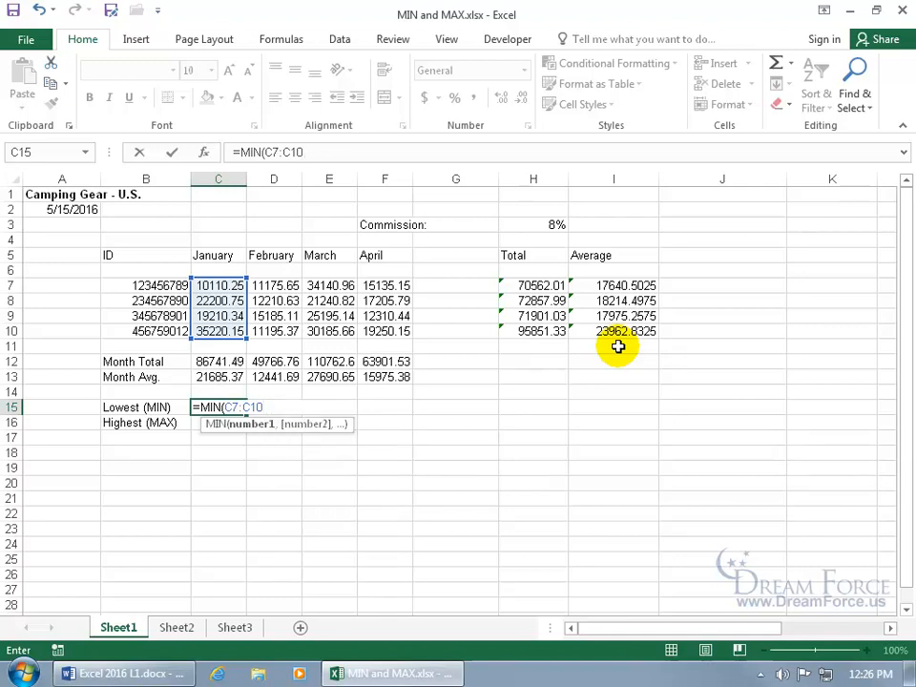
key("Return")
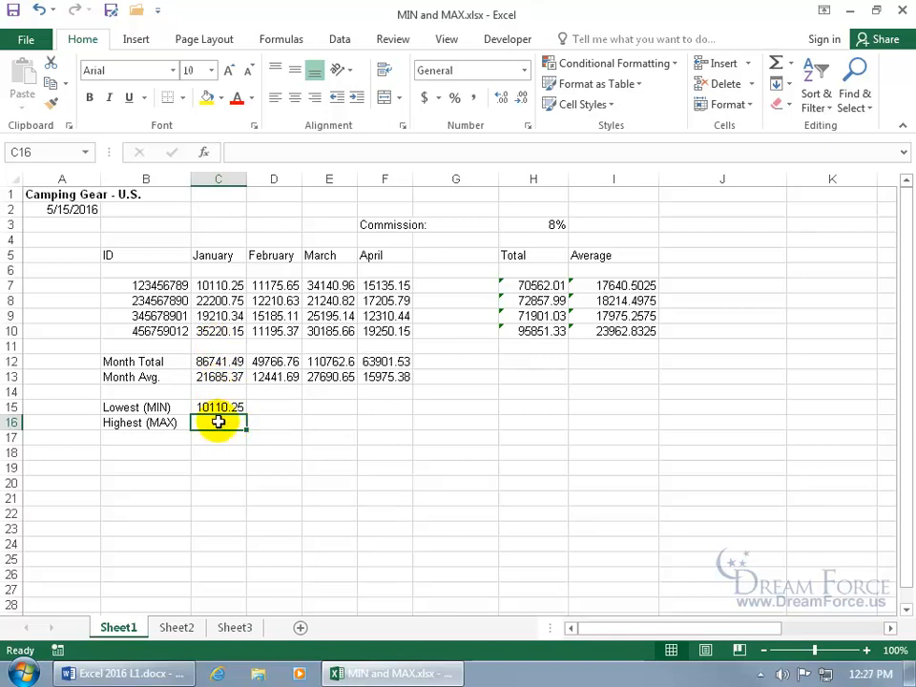
Open Insert Function for C16, preview MIN and MAX, and search for 'max'
left_click(208, 156)
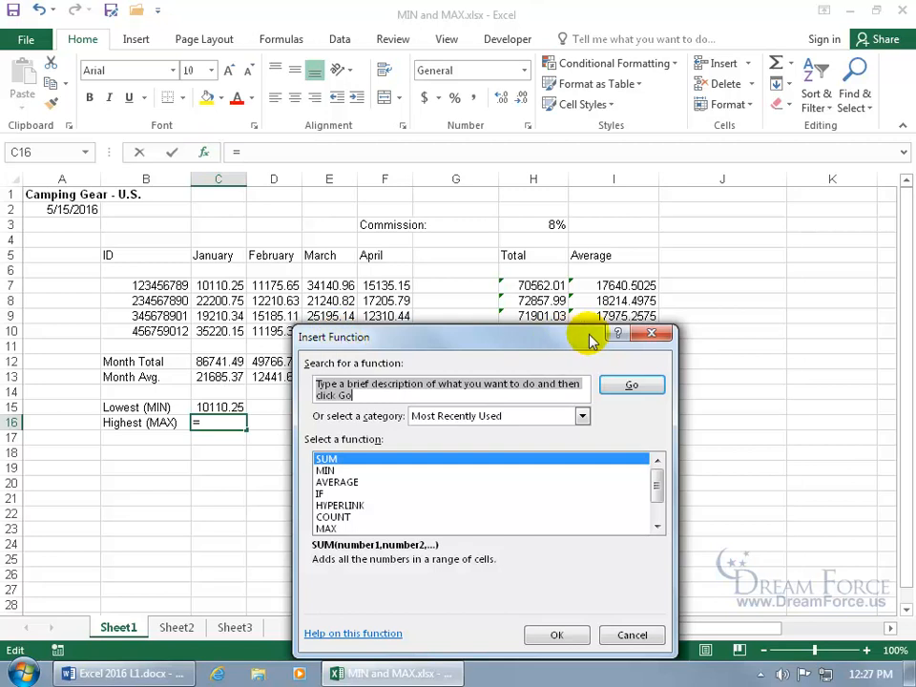
left_click(651, 333)
left_click(282, 40)
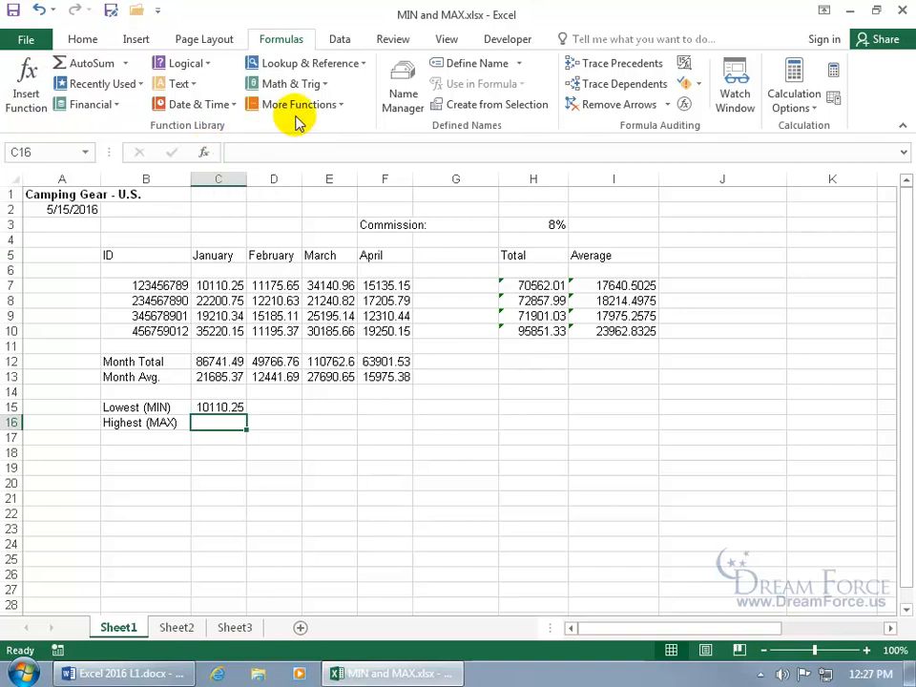
left_click(205, 155)
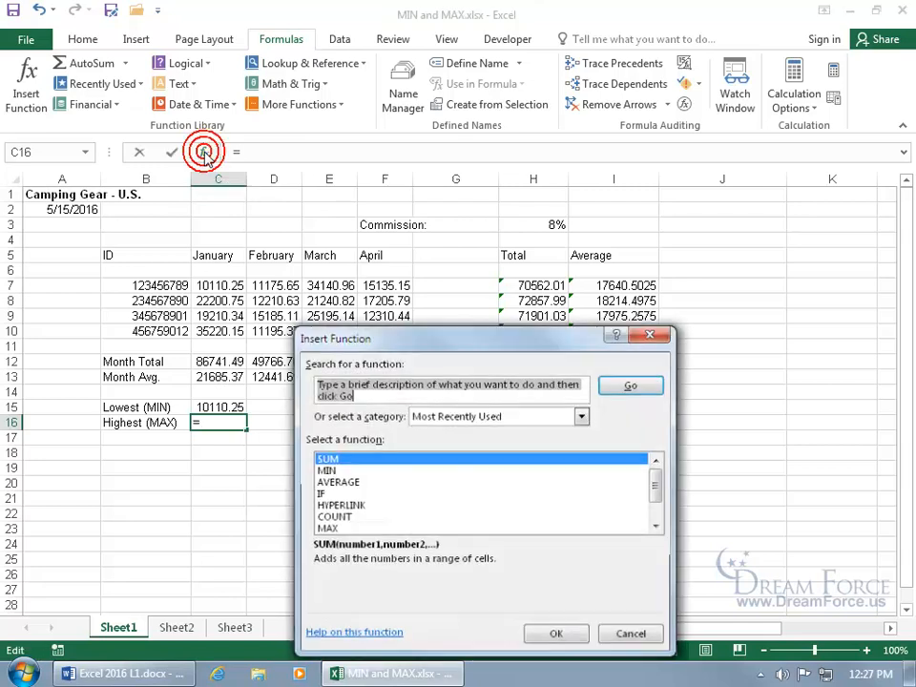
left_click_drag(408, 288, 378, 237)
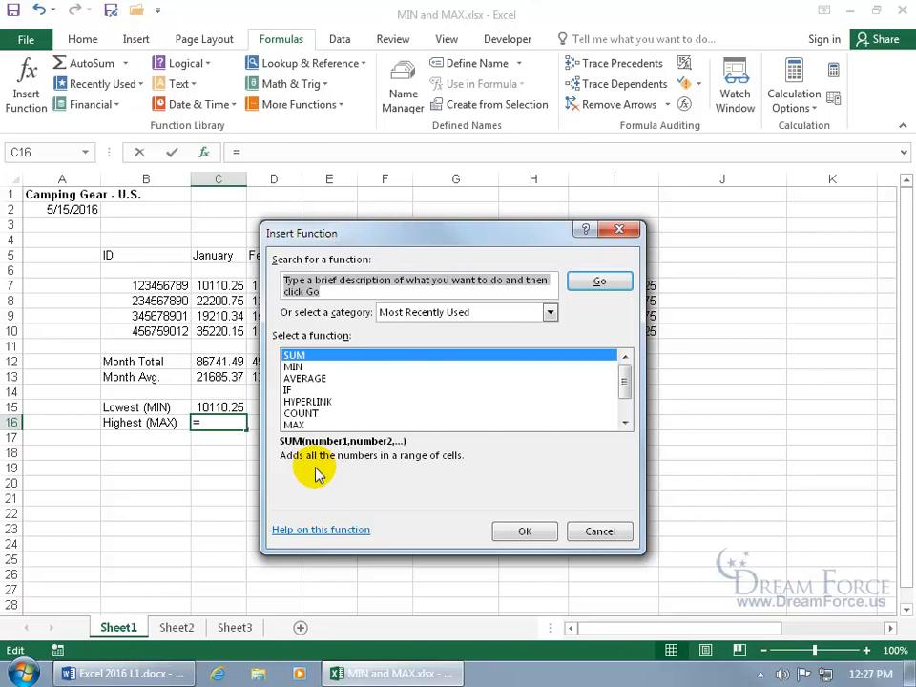
left_click(298, 367)
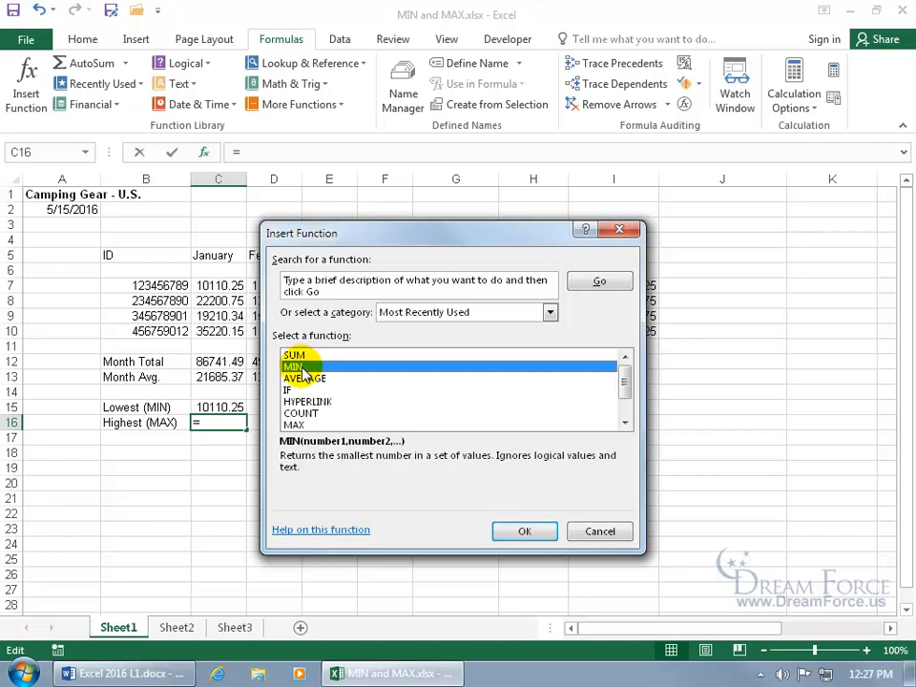
left_click(307, 425)
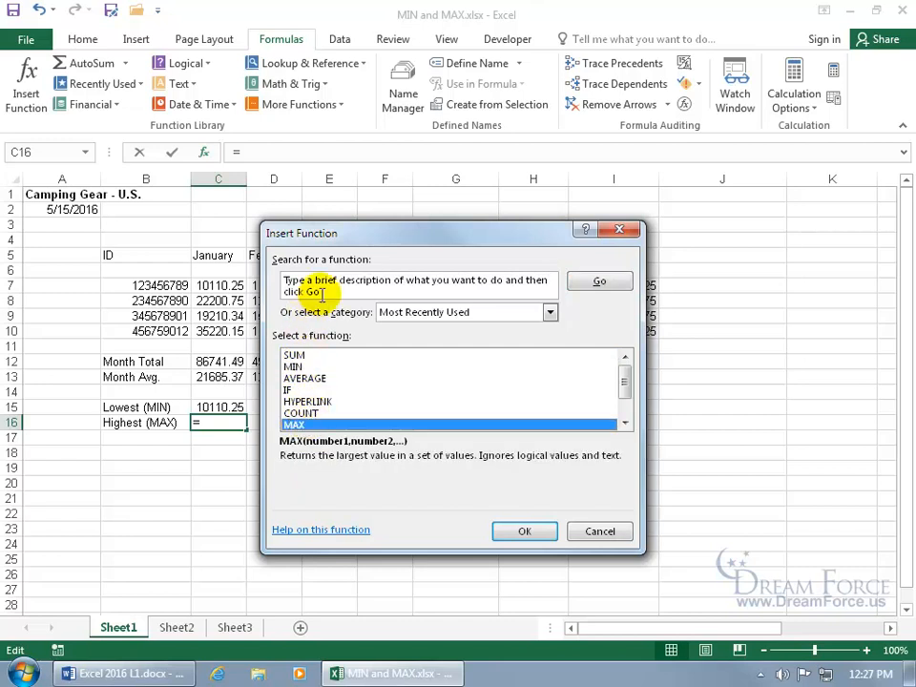
left_click(288, 282)
key("BackSpace")
type("max")
left_click(616, 286)
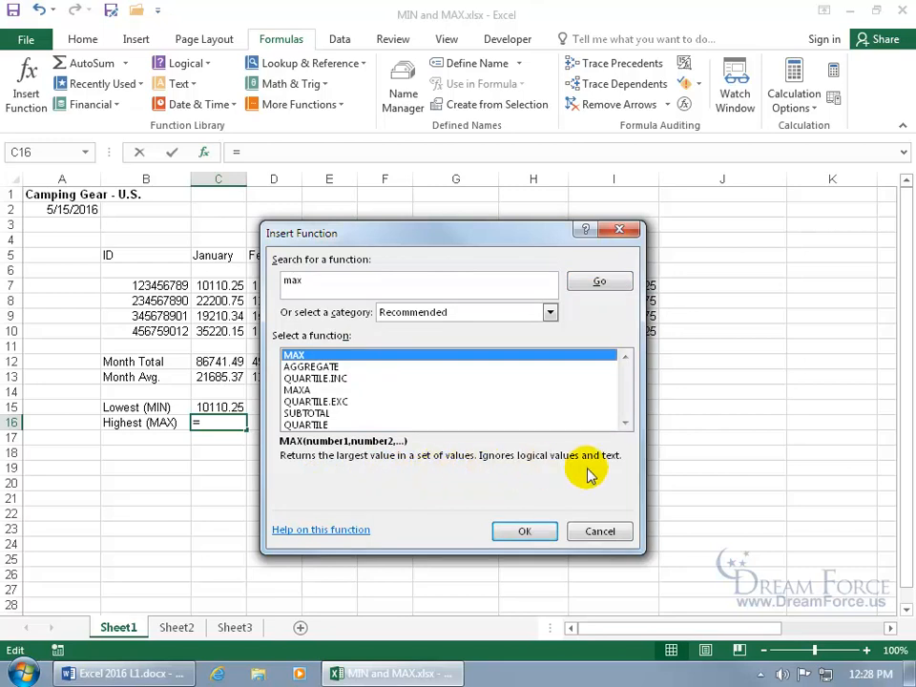
Choose MAX and empty Number1, removing the suggested C15 and the typed c7:c10
left_click(542, 532)
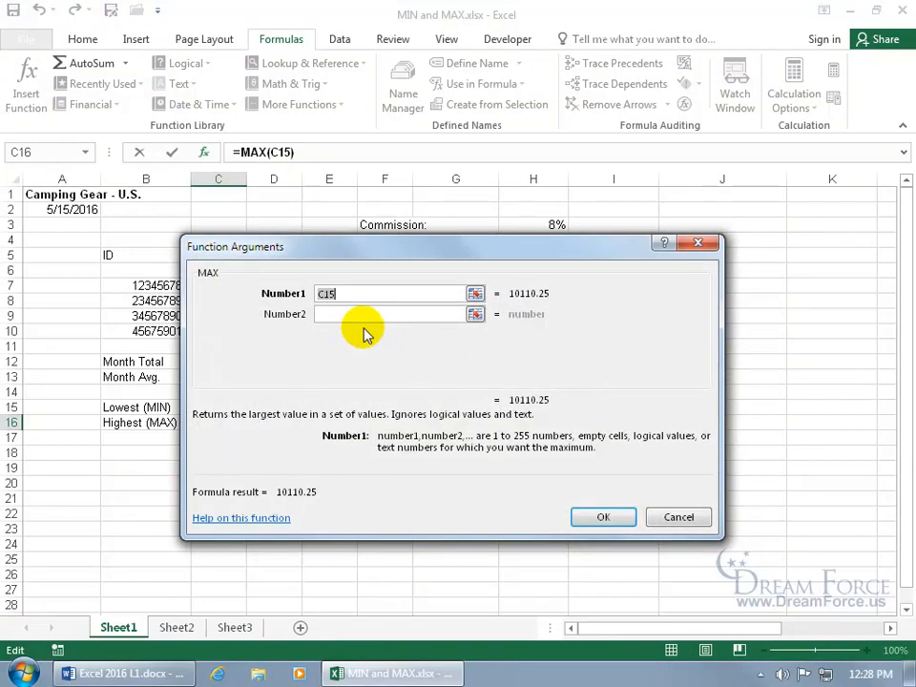
left_click_drag(363, 246, 545, 283)
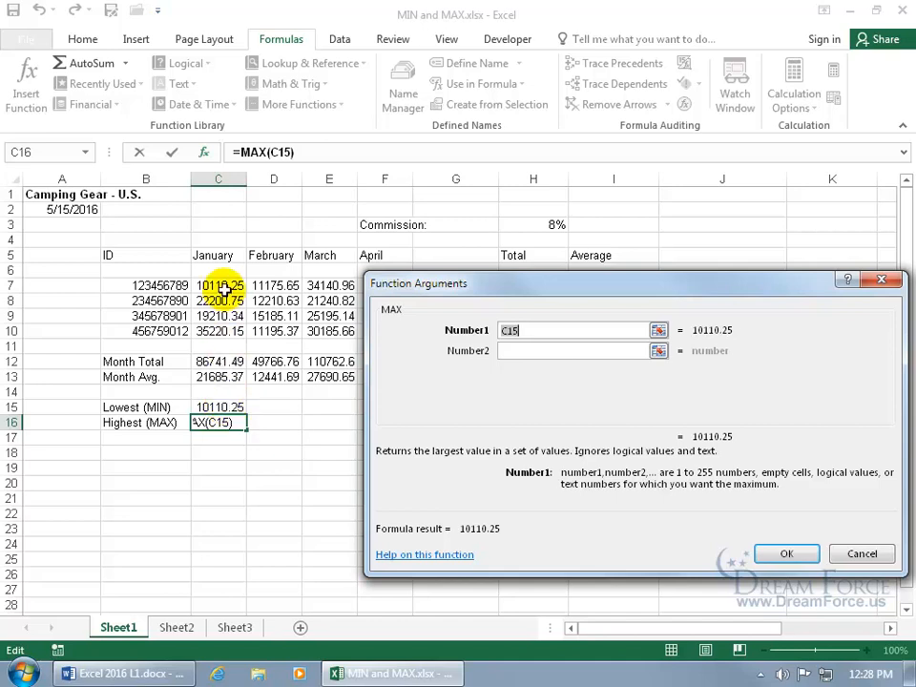
double_click(503, 330)
key("BackSpace")
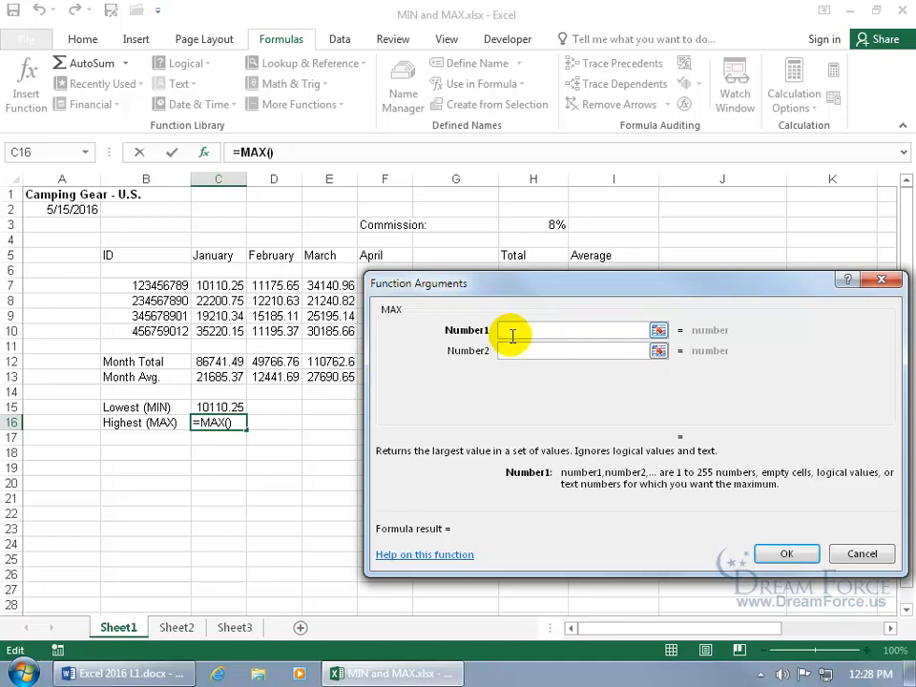
type("c7:")
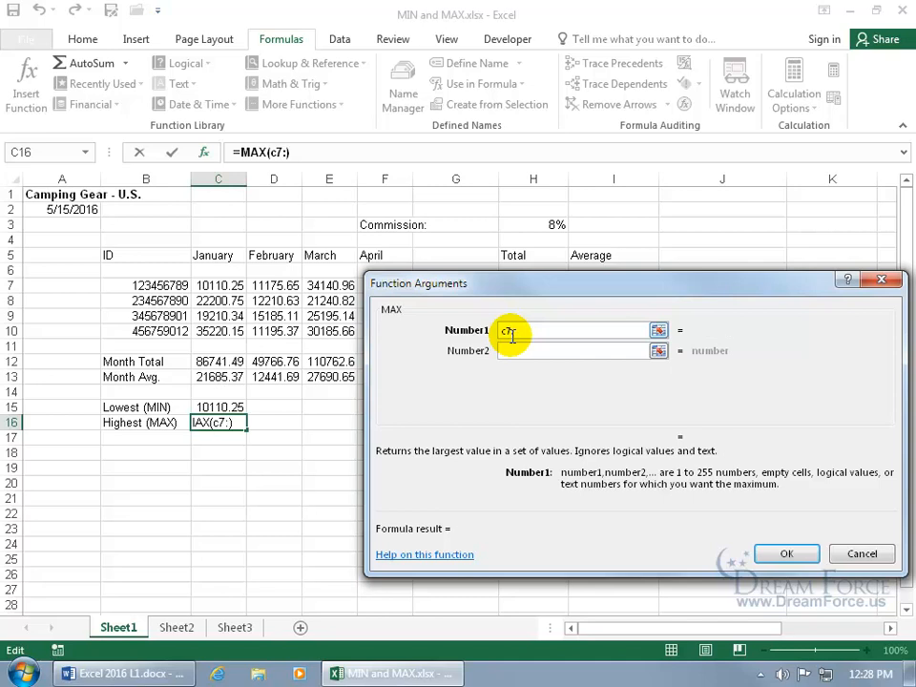
type("c10")
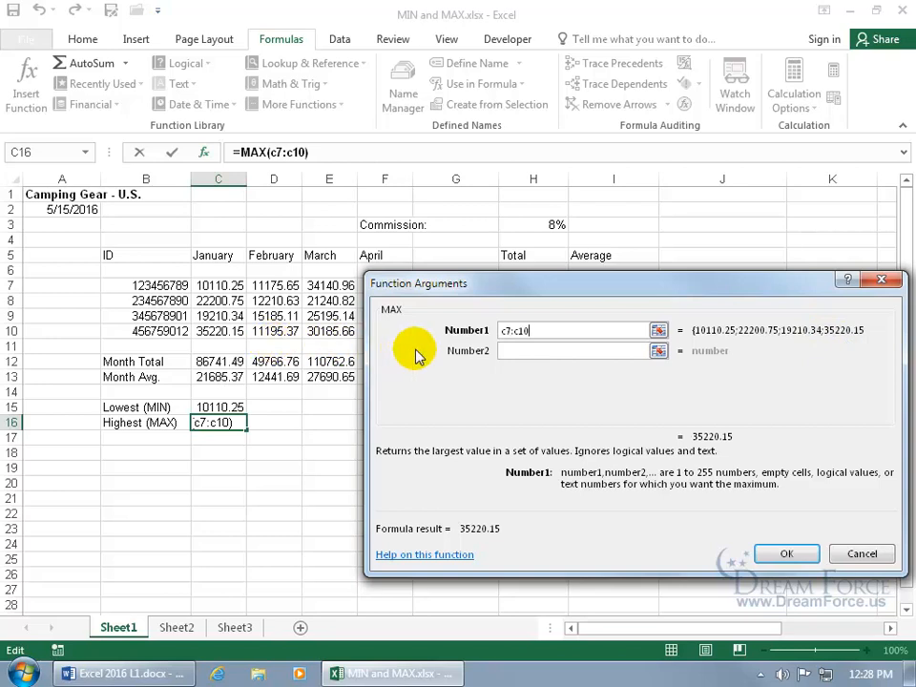
left_click_drag(541, 331, 474, 332)
key("Delete")
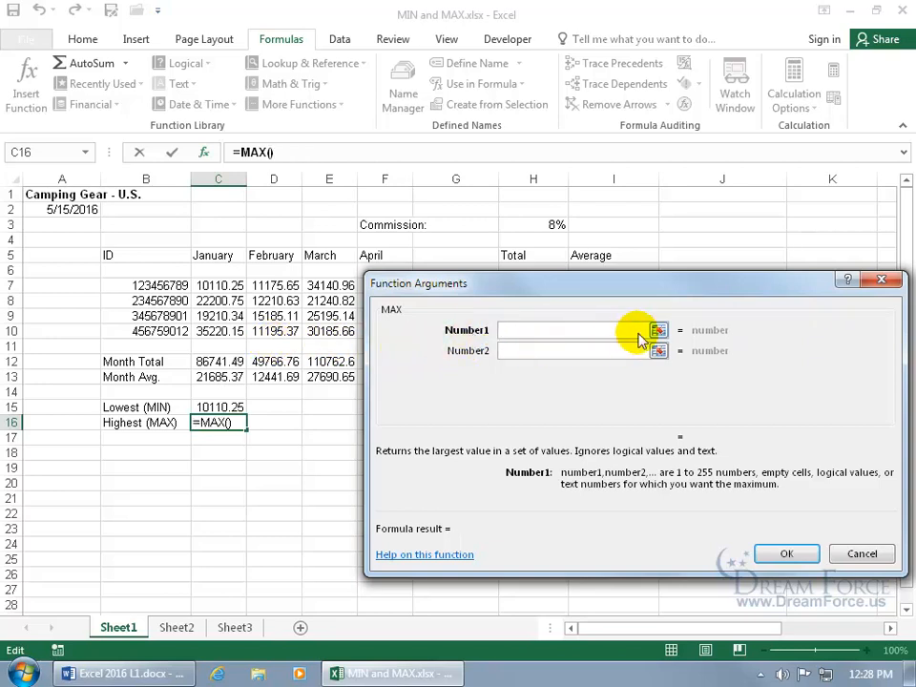
Pick C7:C10 as MAX's Number1, then add and remove D7:D10 as Number2, previewing 35220.15
left_click(658, 331)
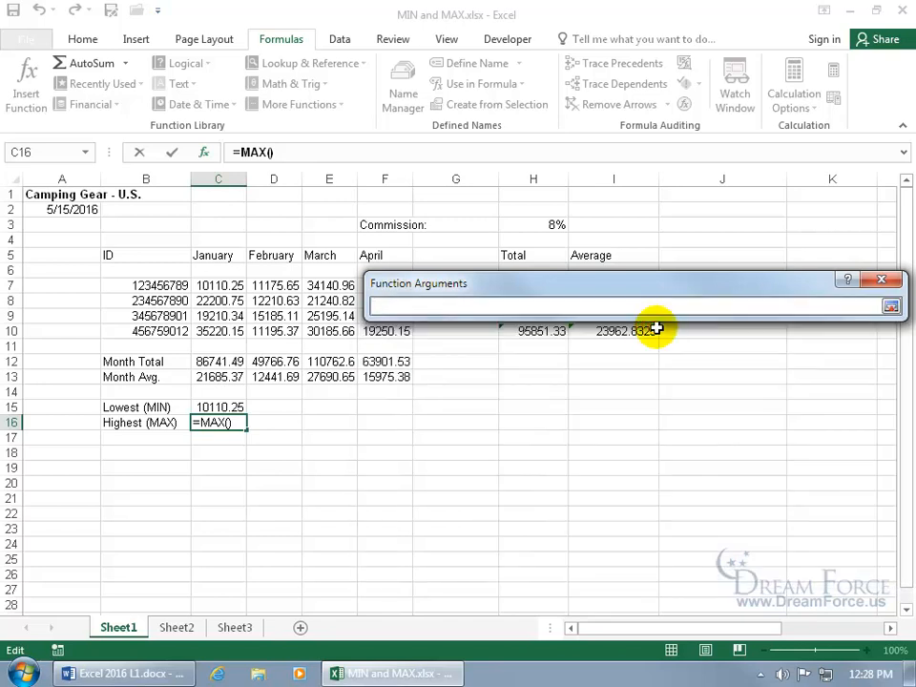
left_click_drag(234, 285, 237, 329)
key("Return")
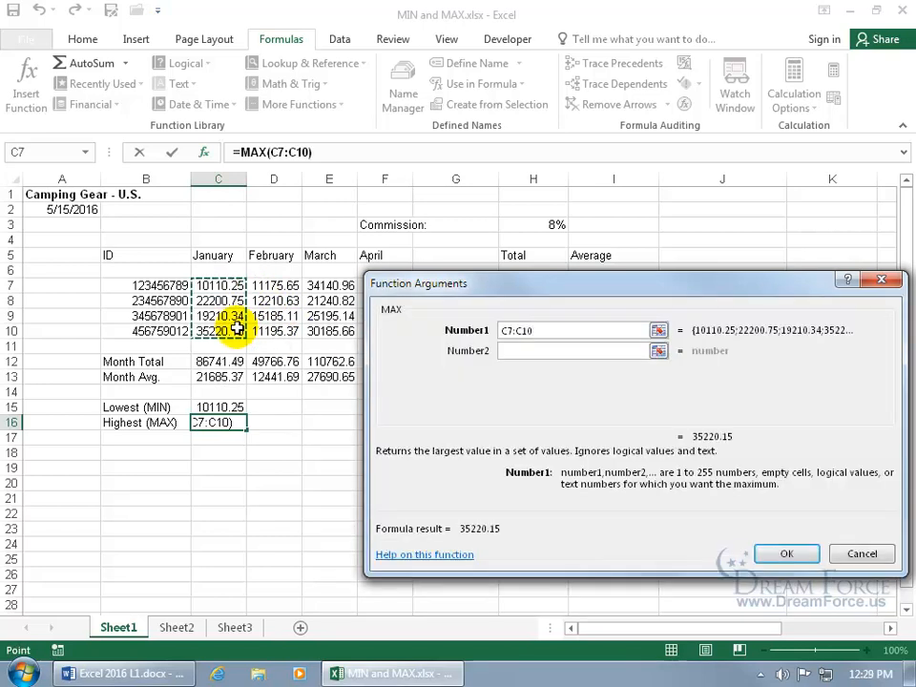
left_click(510, 349)
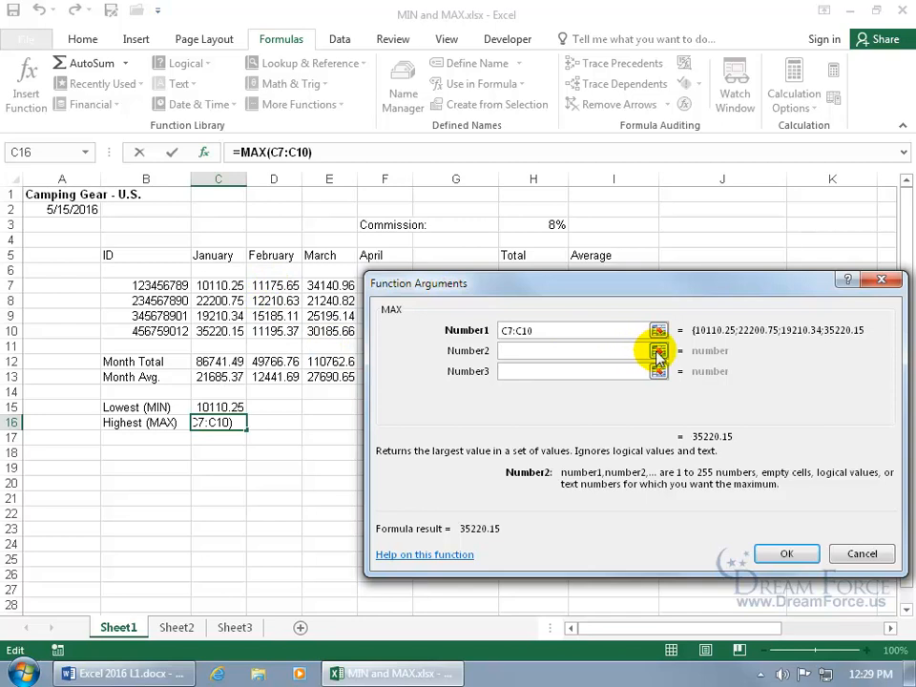
left_click_drag(276, 285, 278, 331)
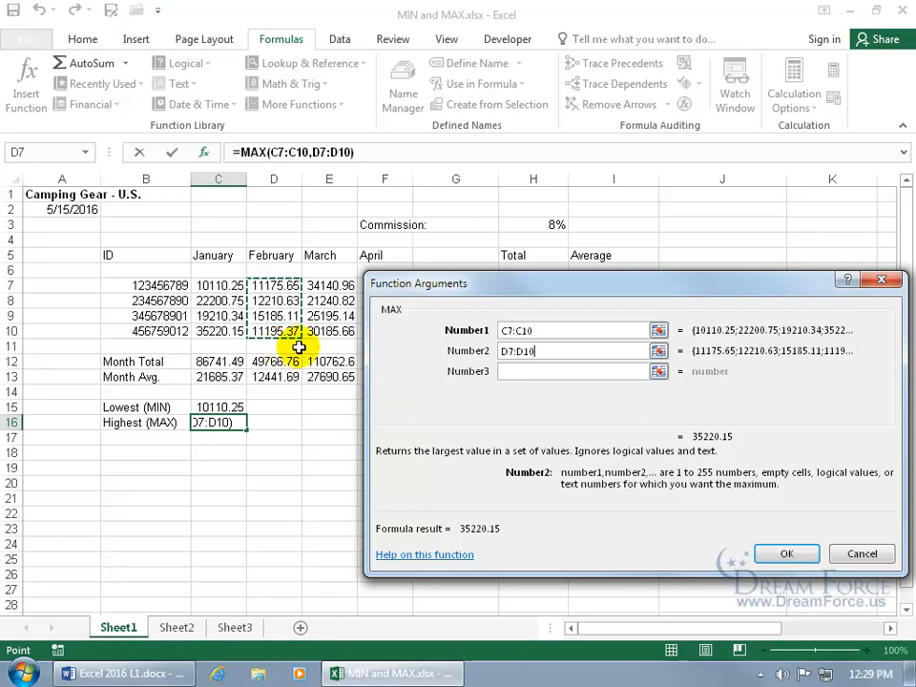
left_click(658, 349)
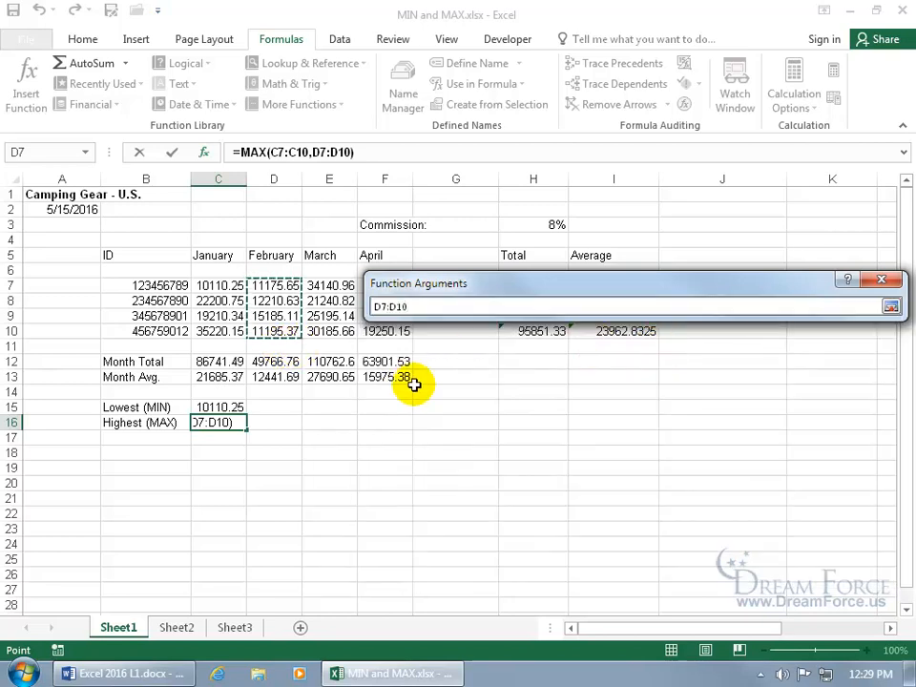
left_click_drag(581, 295, 431, 272)
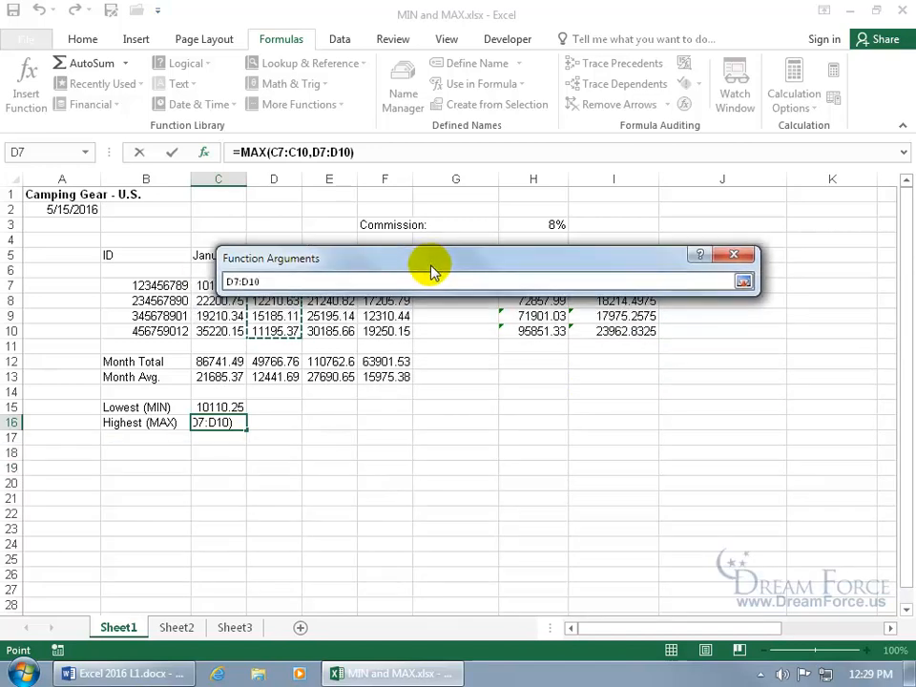
left_click(742, 281)
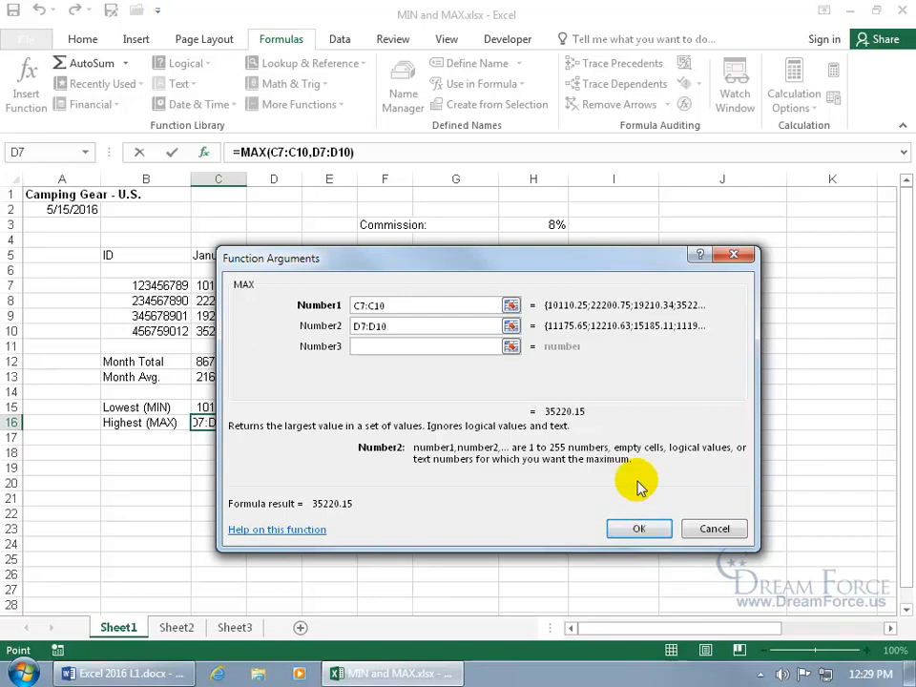
double_click(456, 323)
key("BackSpace")
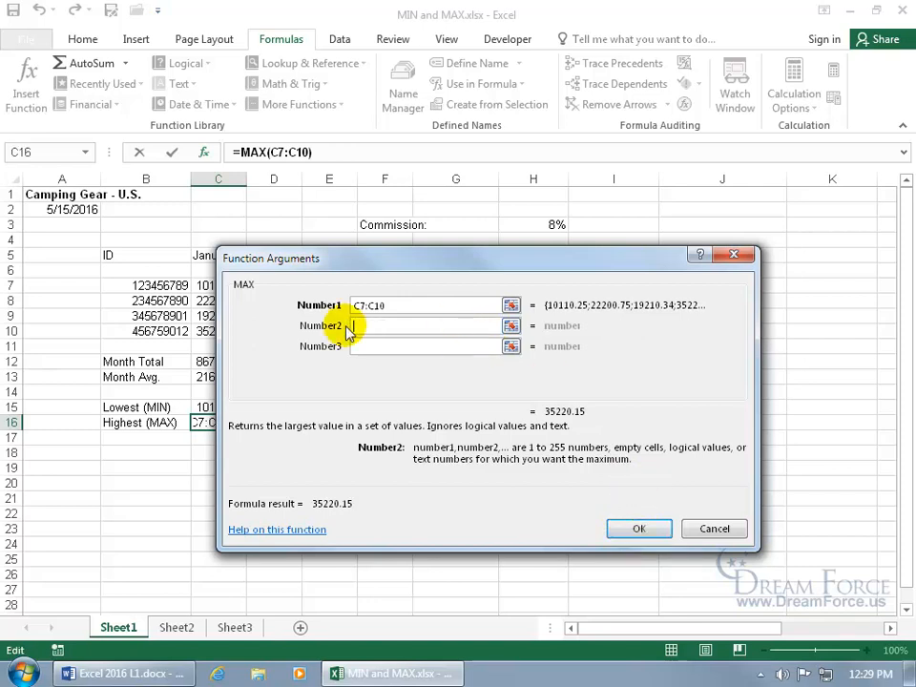
Confirm =MAX(C7:C10) in C16, returning 35220.15, and review the formula
left_click(630, 530)
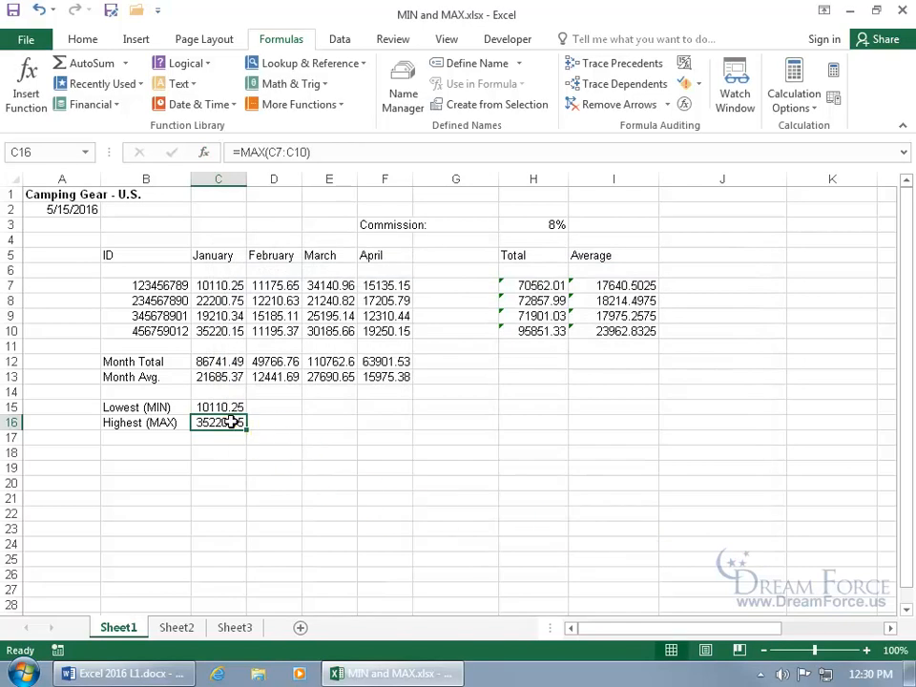
double_click(202, 419)
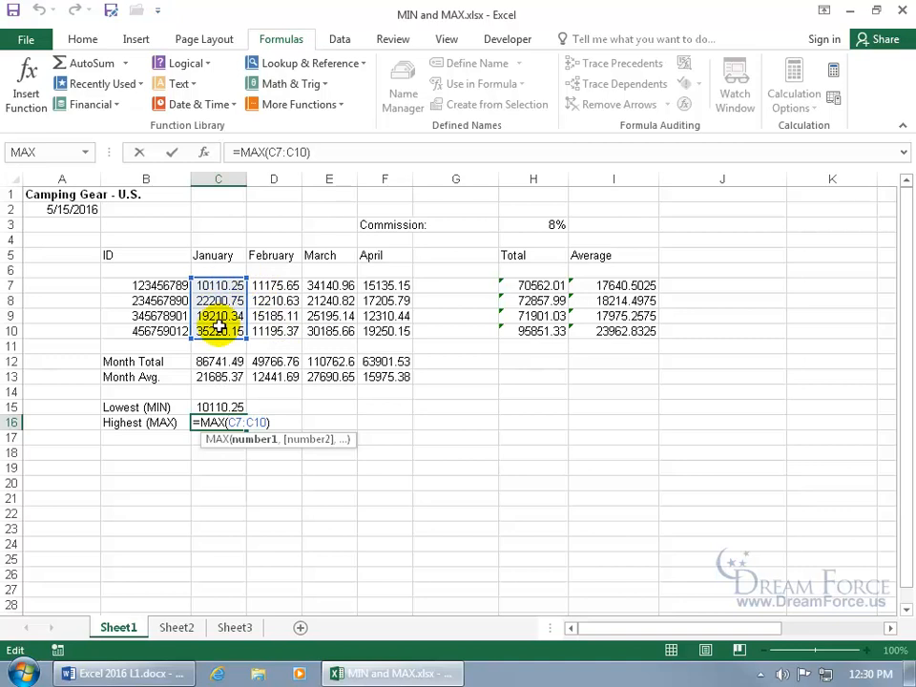
key("Return")
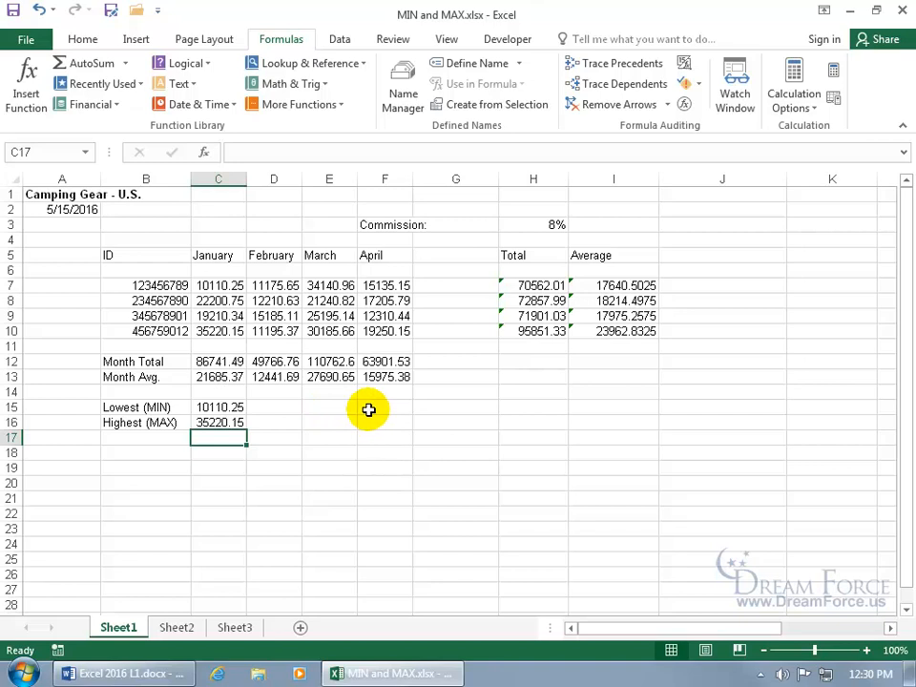
Copy the MIN formula from C15 into D15, E15 and F15
left_click(234, 408)
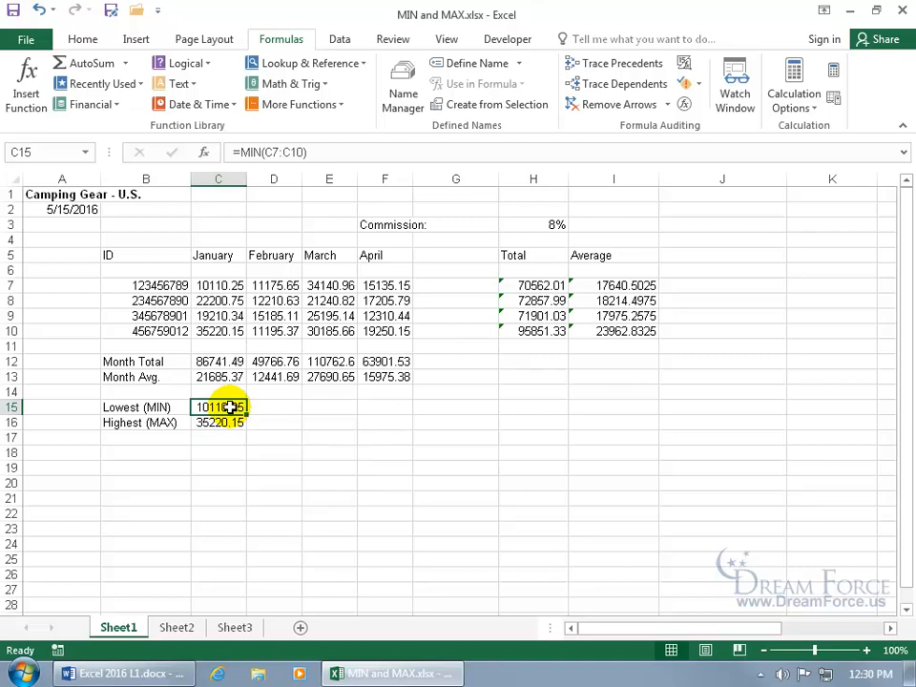
key("ctrl+c")
left_click(263, 407)
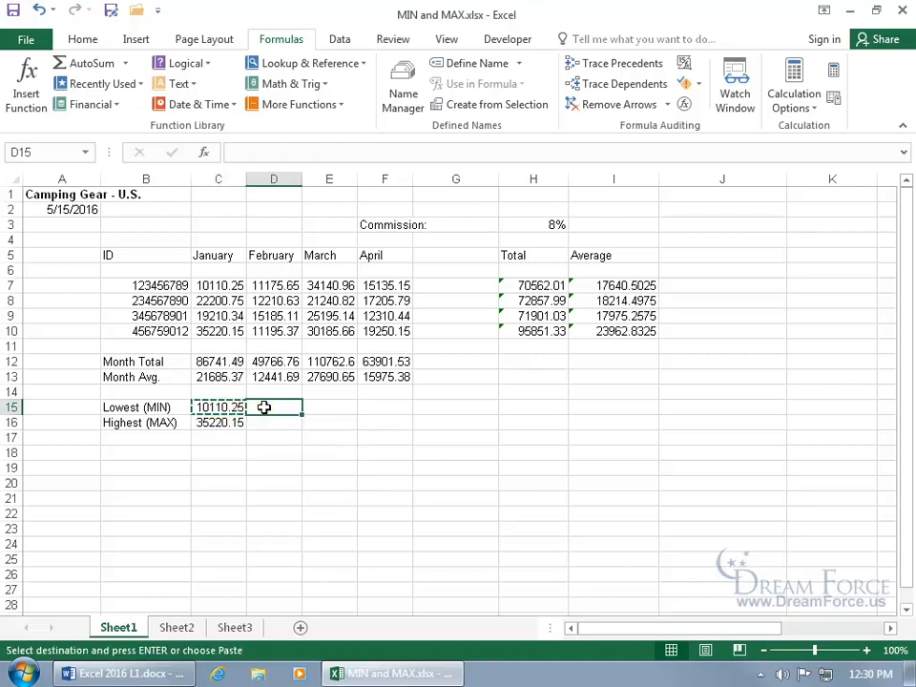
key("ctrl+v")
left_click(330, 407)
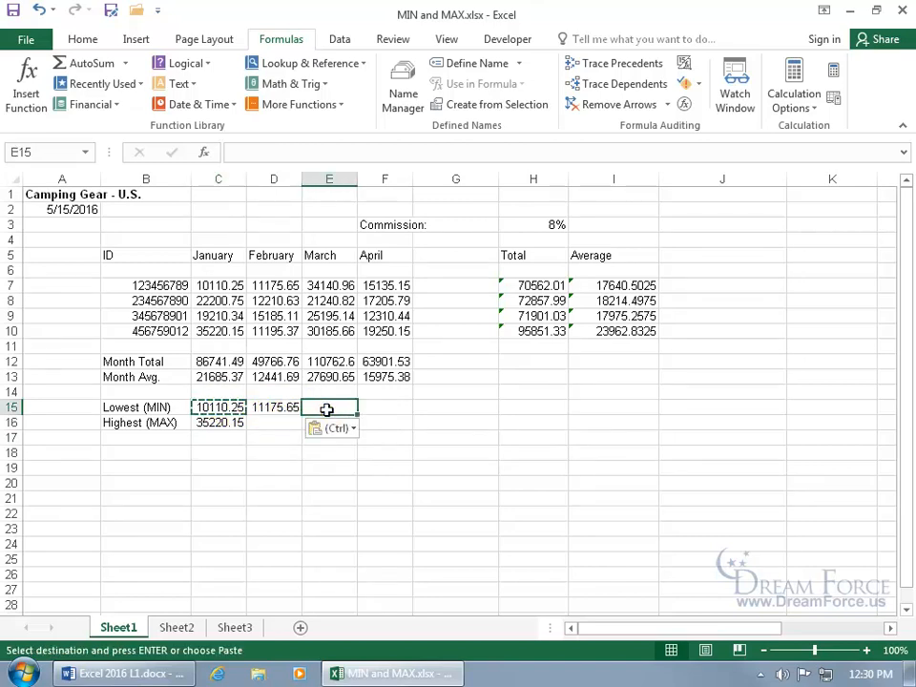
key("ctrl+v")
left_click(386, 410)
key("ctrl+v")
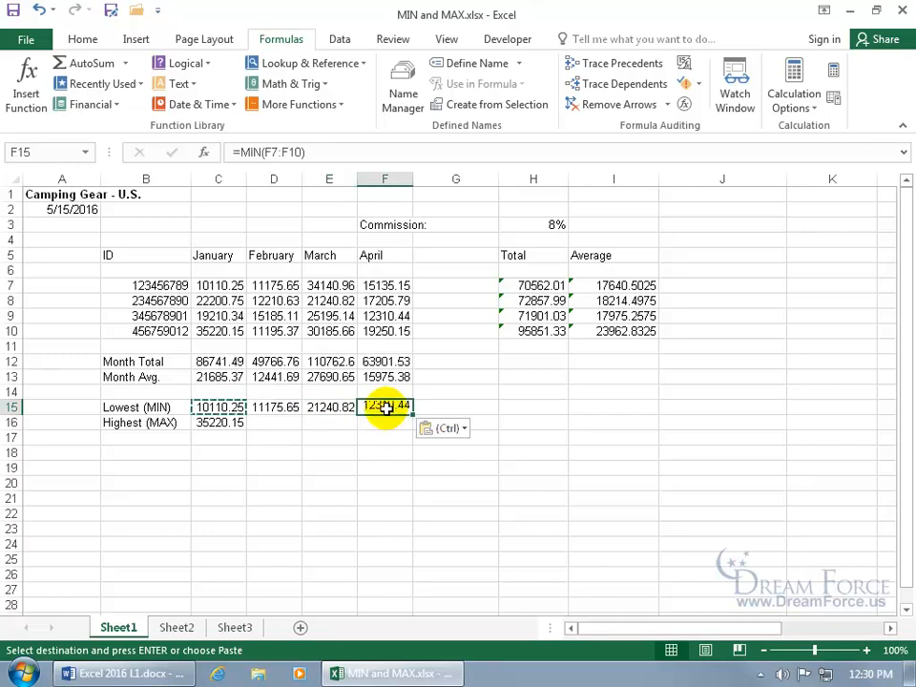
Fill C16's MAX formula across to F16, showing 15185.11 for February
left_click(235, 427)
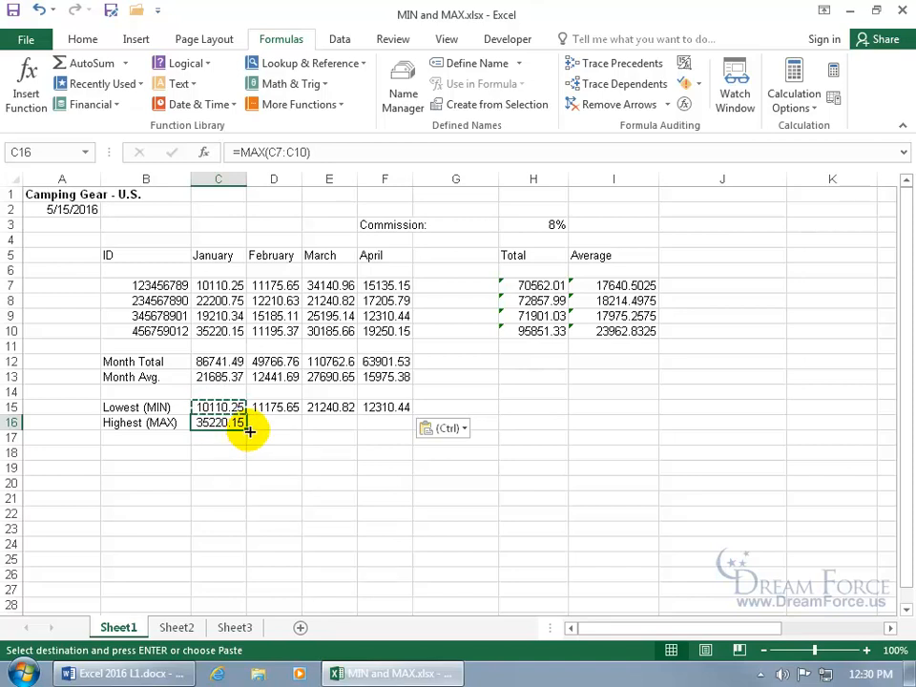
left_click_drag(249, 431, 388, 441)
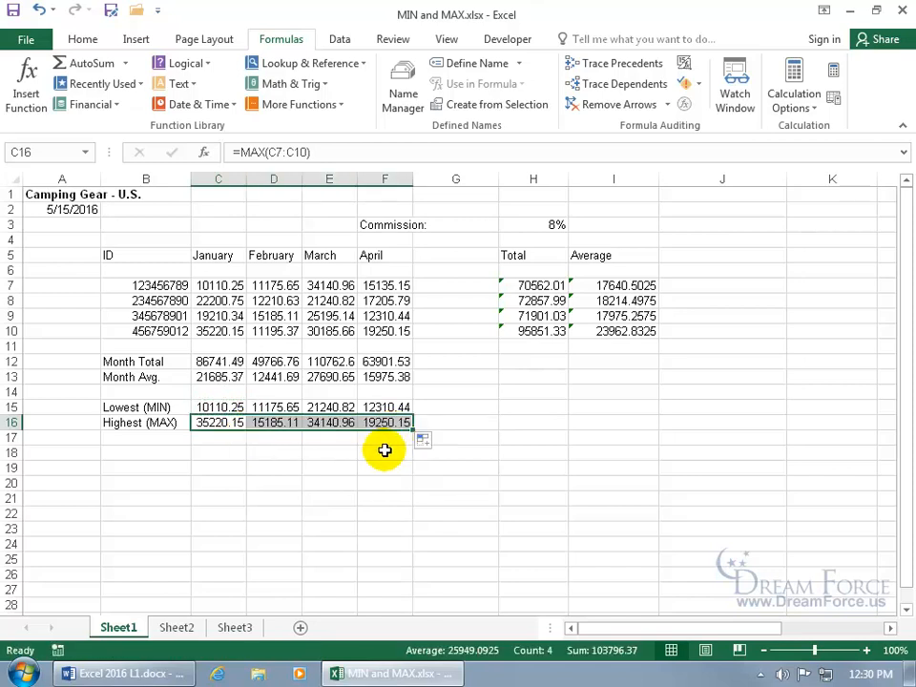
left_click(289, 424)
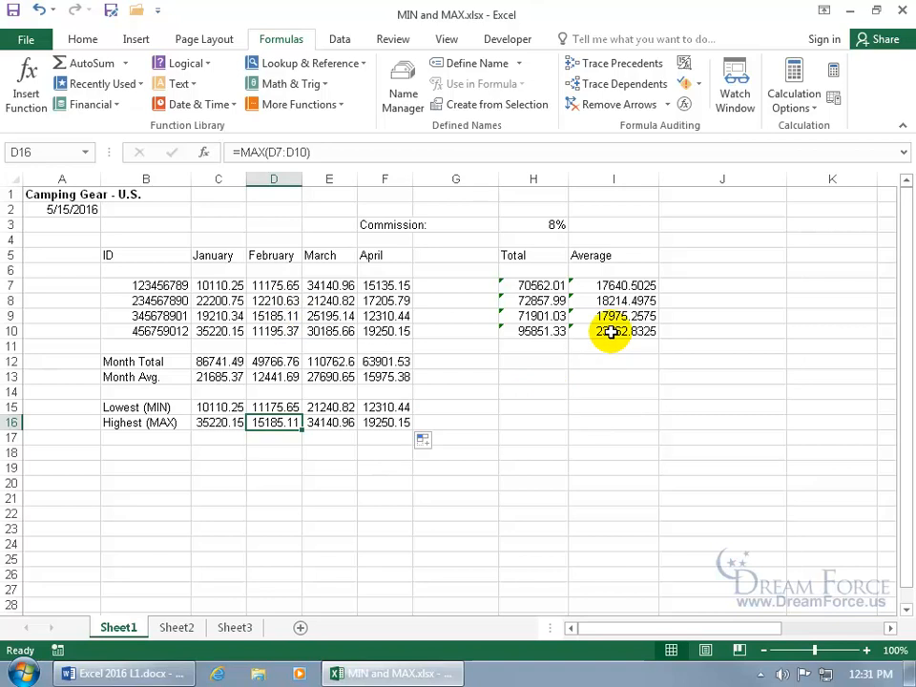
Clear I8:I10 and refill the Average column from I7's AVERAGE formula down to I10
left_click_drag(607, 301, 611, 331)
key("Delete")
left_click(644, 286)
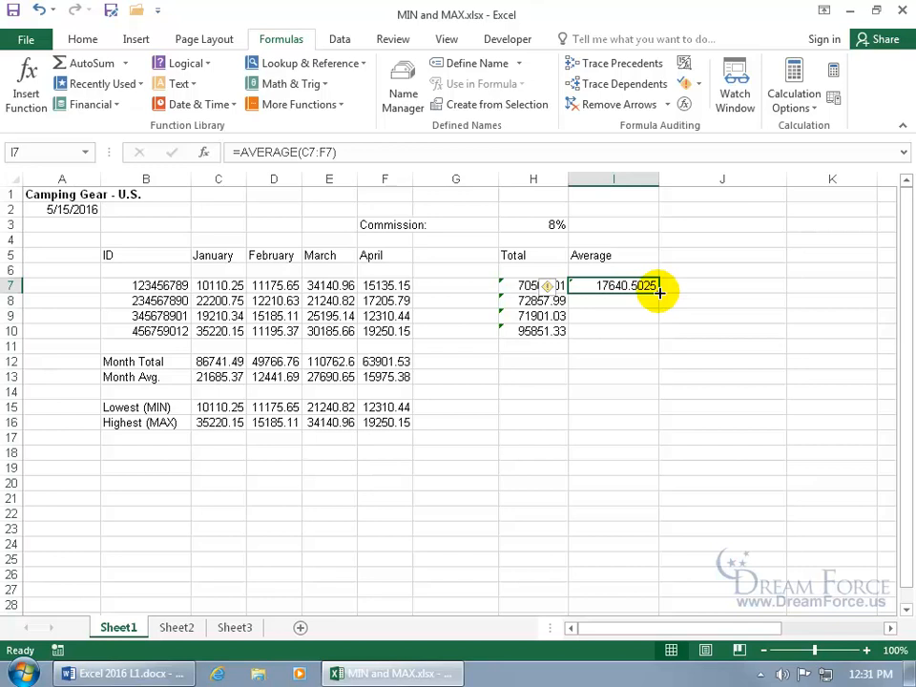
left_click_drag(658, 291, 659, 331)
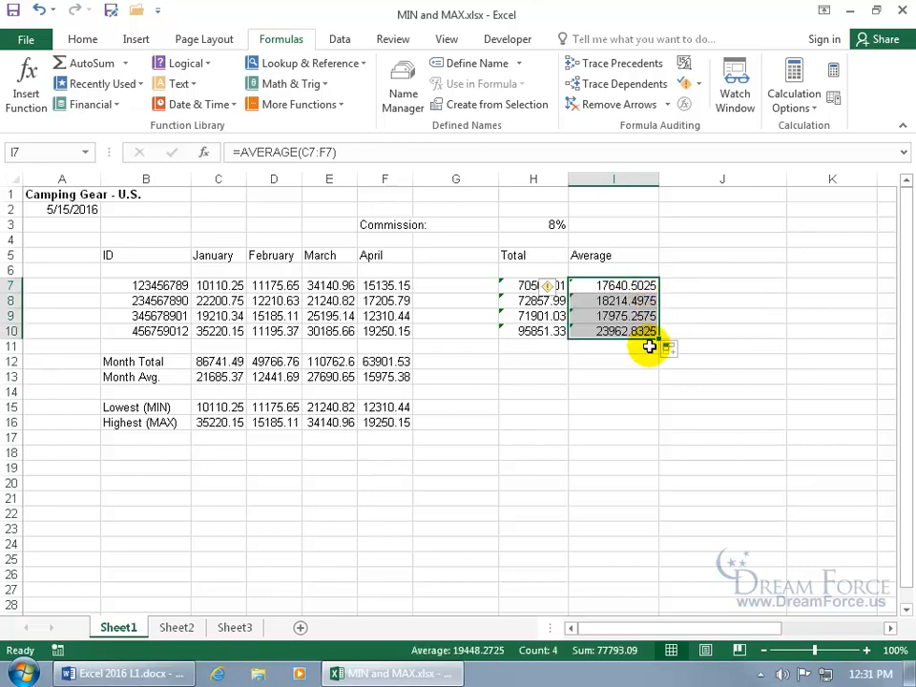
Clear the February–April MAX results in D16:F16, keeping January's 35220.15
left_click_drag(272, 423, 406, 423)
key("Delete")
left_click(238, 427)
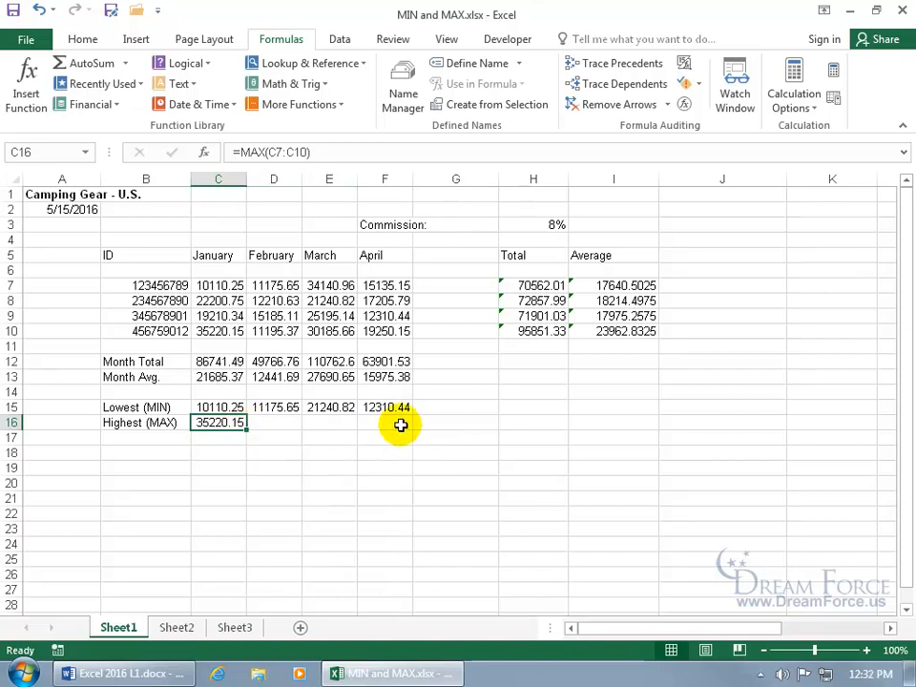
Fill C16's MAX formula across D16:F16 again
left_click_drag(247, 429, 407, 431)
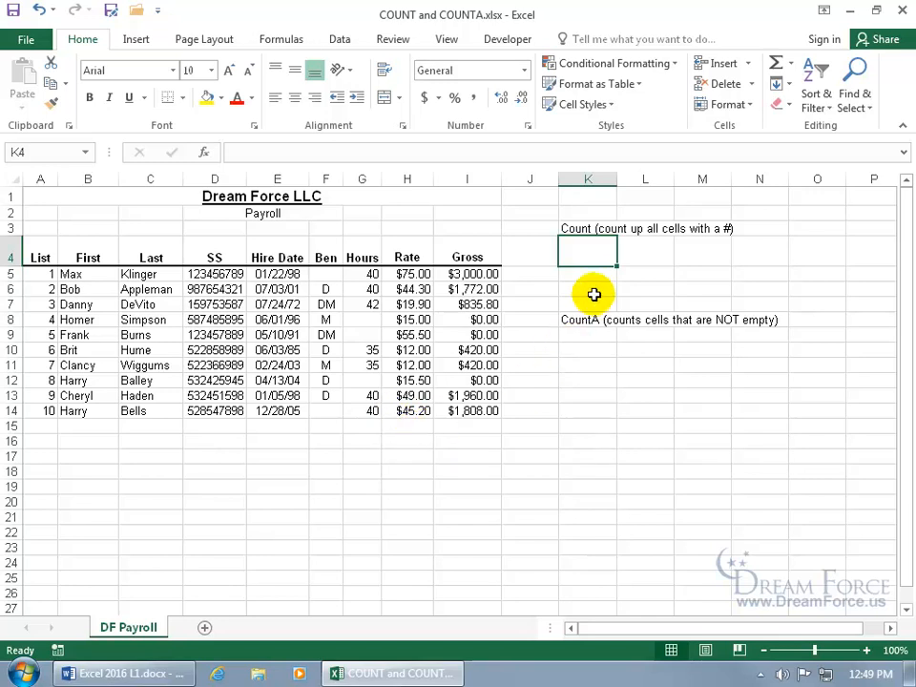
Enter =COUNT(G5:G14) in K4, counting 7 numeric Hours entries
type("=coun")
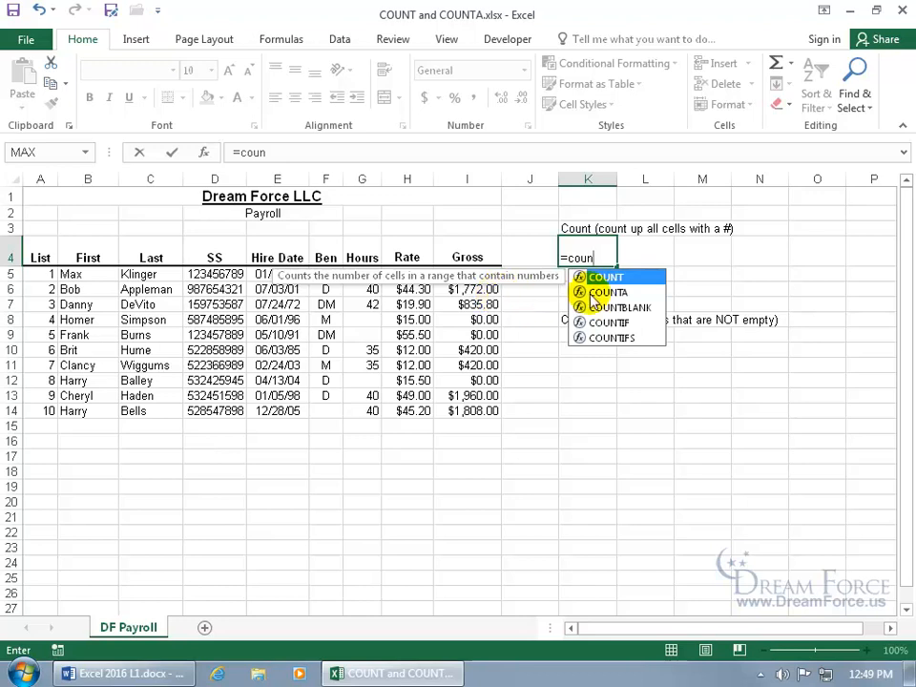
key("Tab")
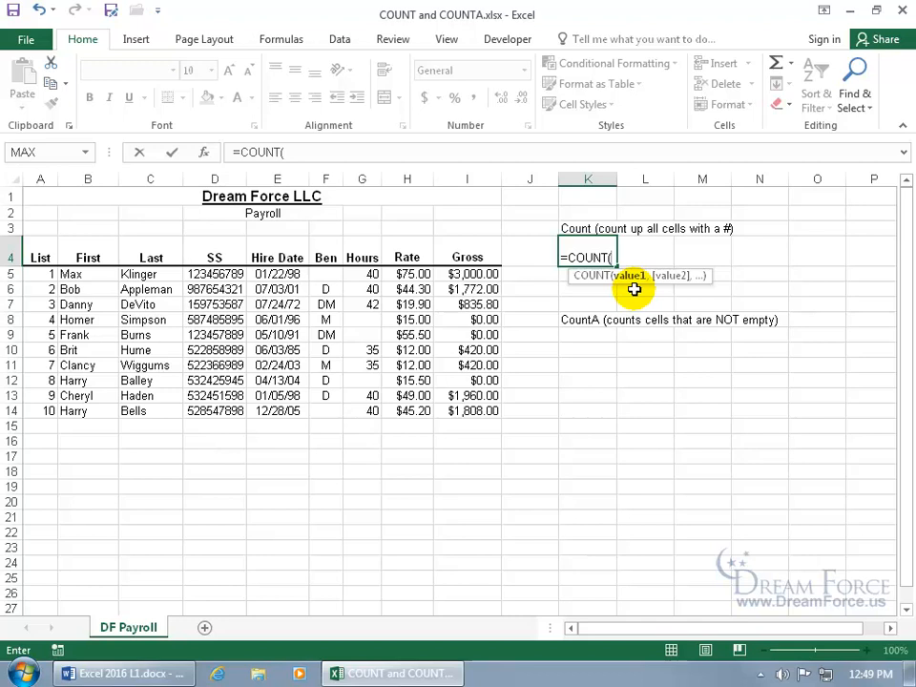
left_click_drag(370, 273, 369, 411)
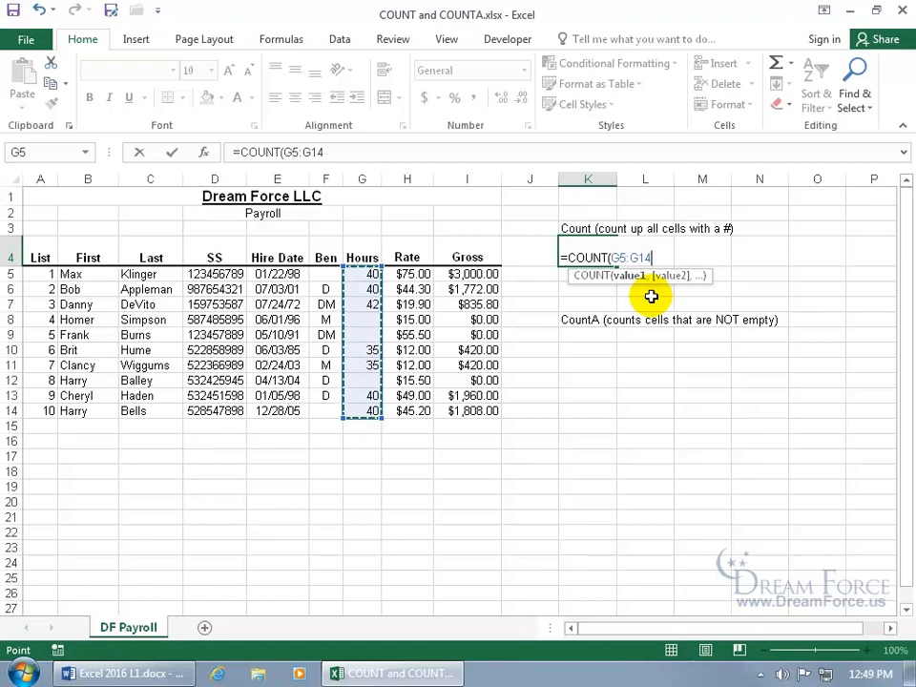
type(",")
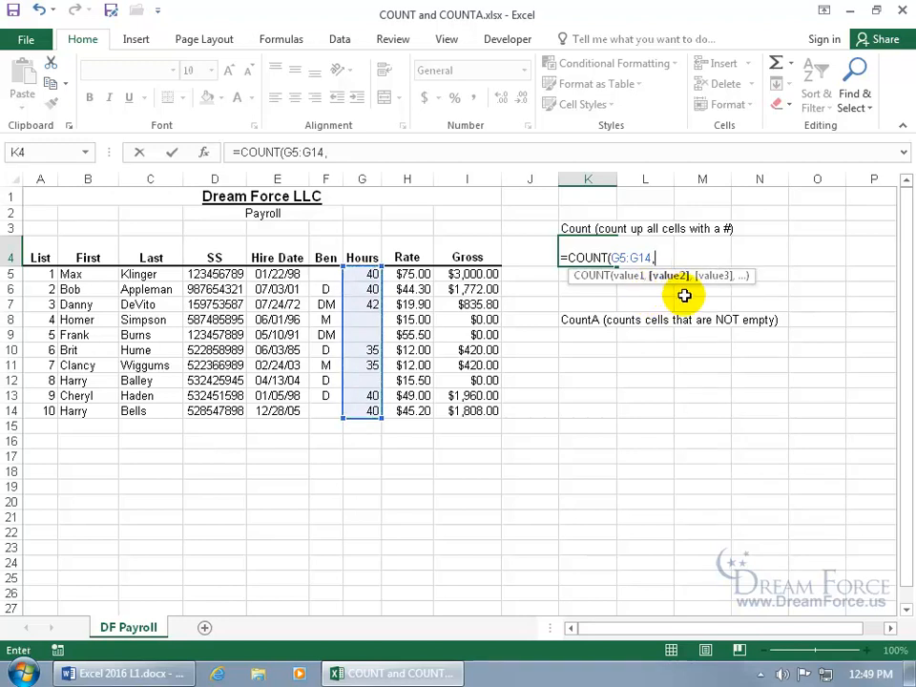
key("BackSpace")
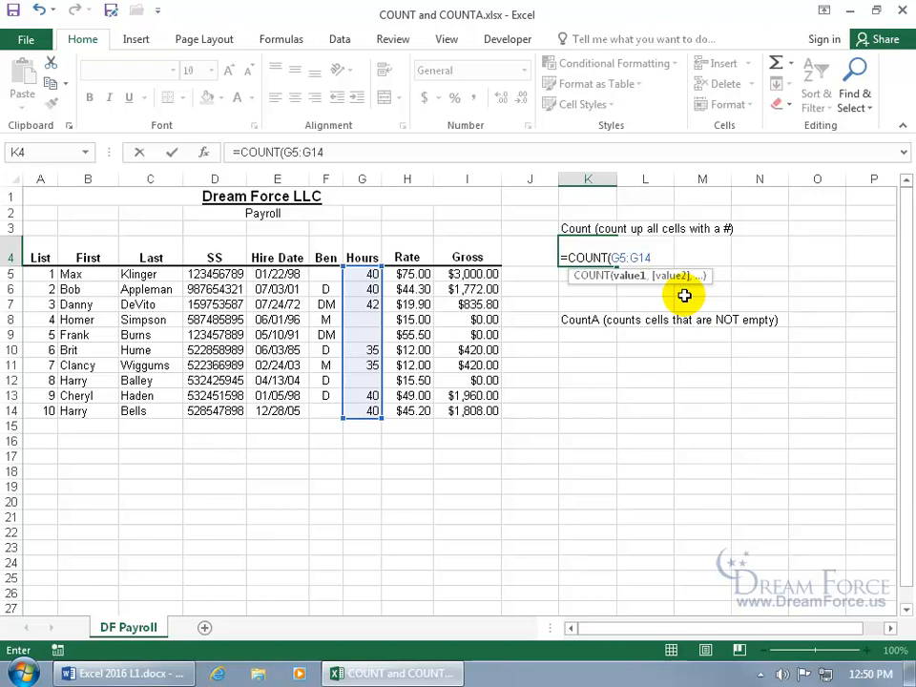
key("Return")
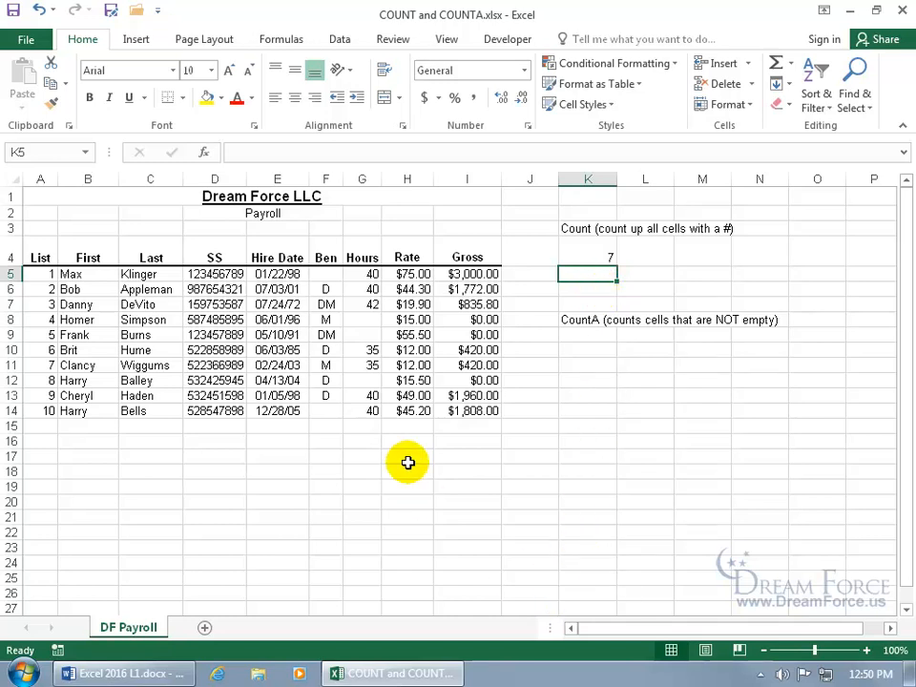
left_click(369, 273)
left_click_drag(369, 273, 368, 410)
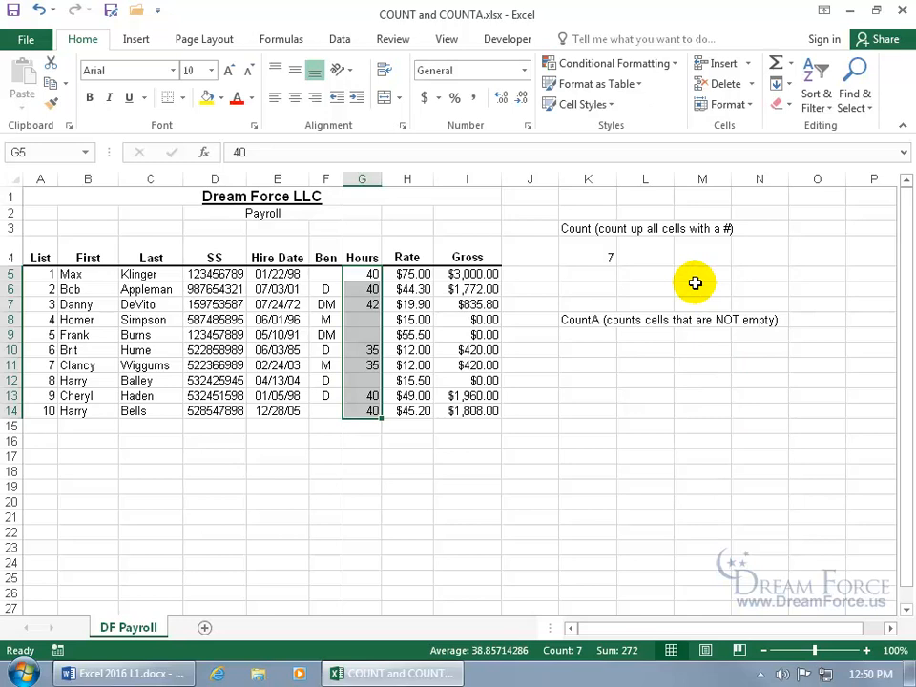
mouse_move(565, 656)
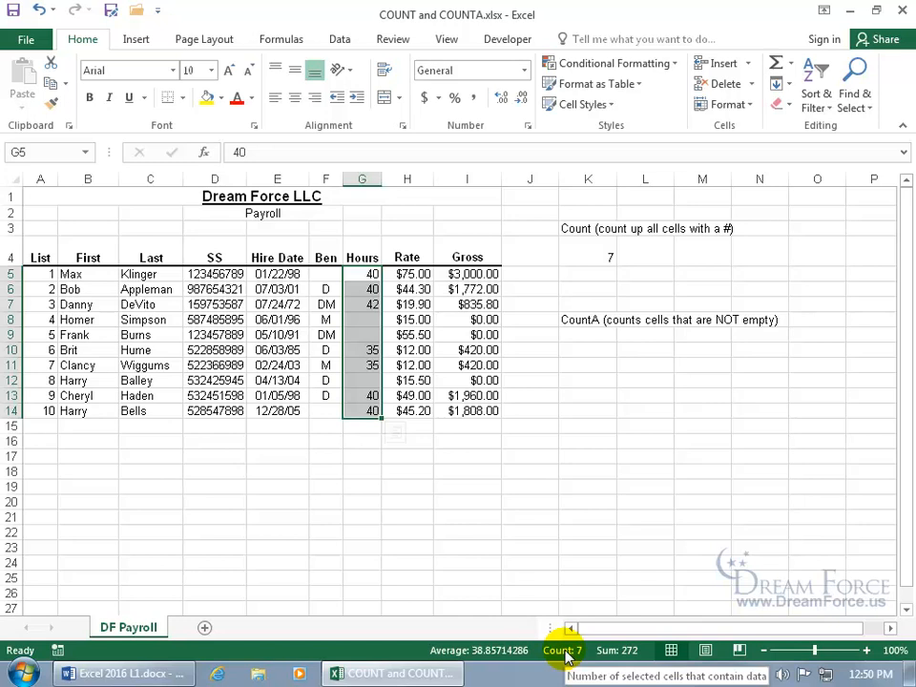
left_click_drag(325, 289, 324, 395)
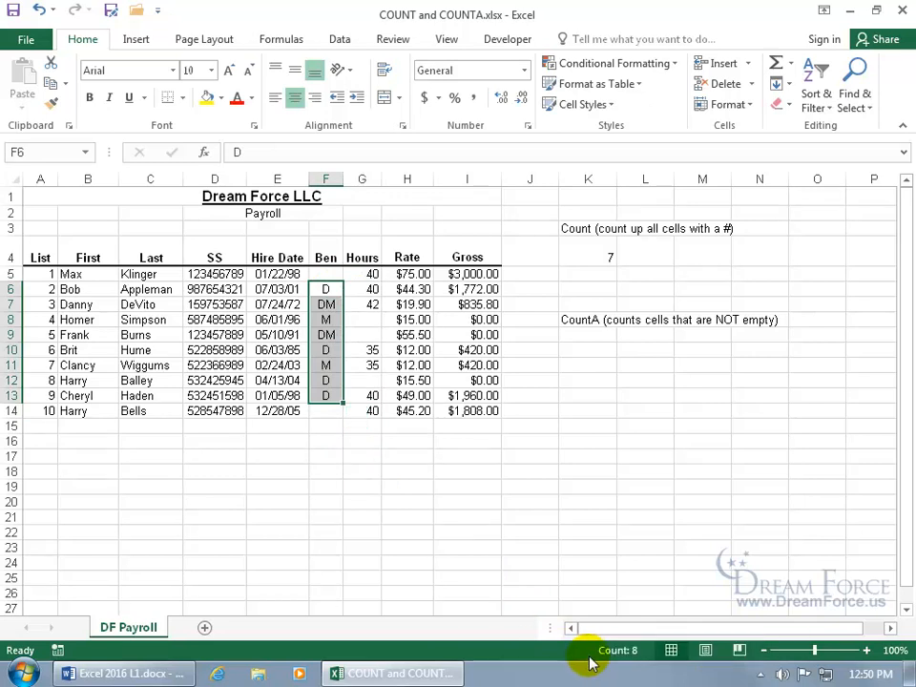
left_click_drag(325, 274, 323, 394)
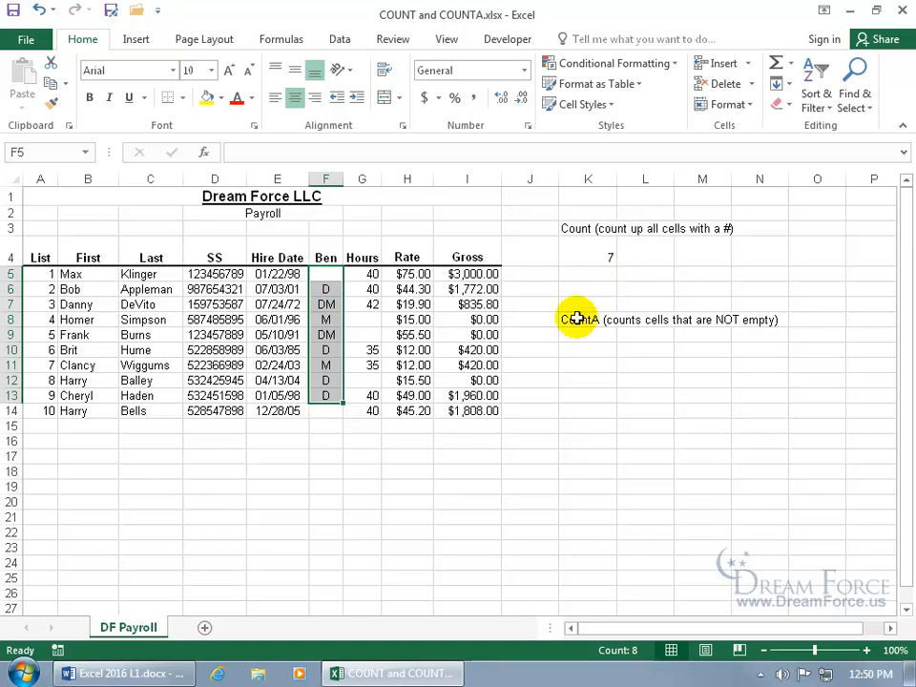
Add Numerical Count to the status bar and check it on the Hours cells G5:G14
right_click(549, 650)
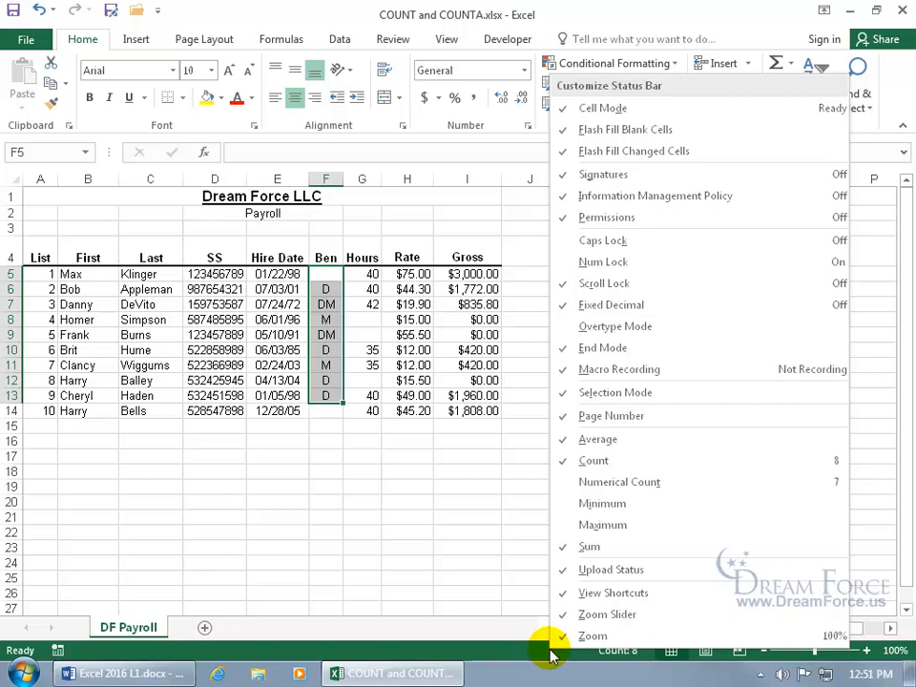
left_click(593, 484)
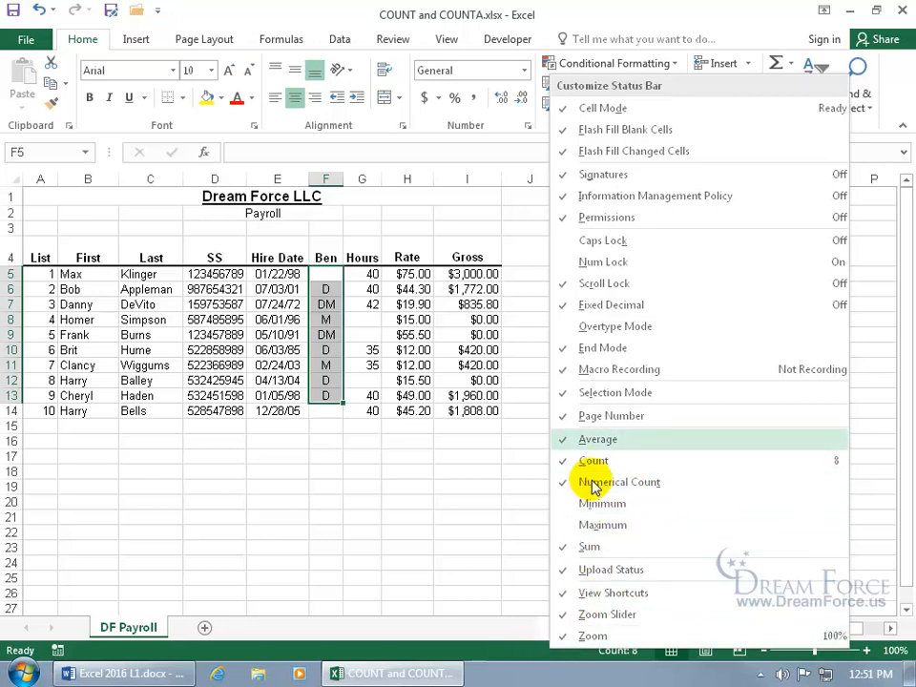
left_click(517, 651)
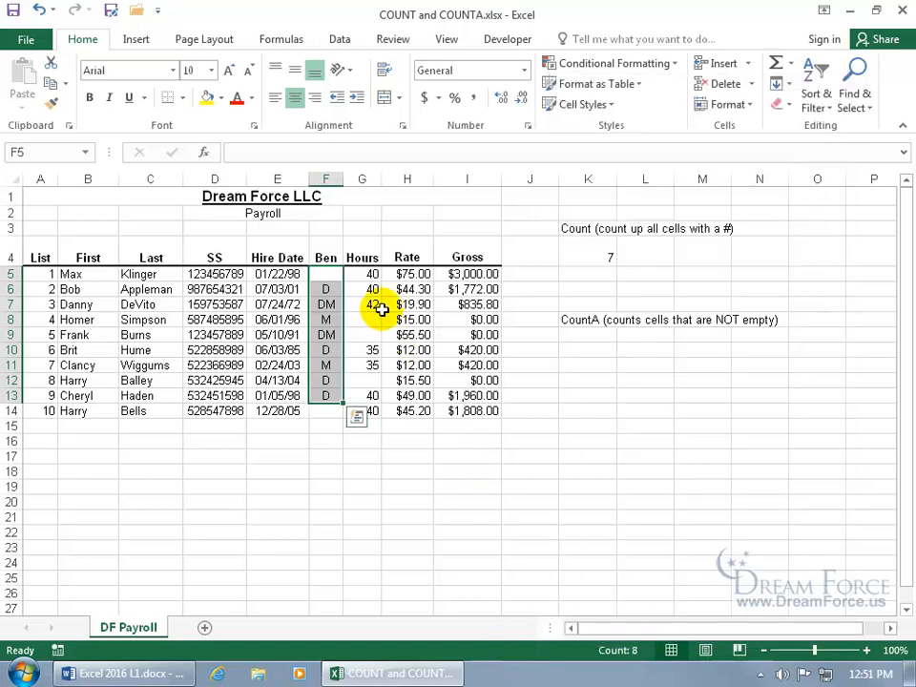
left_click_drag(371, 273, 375, 408)
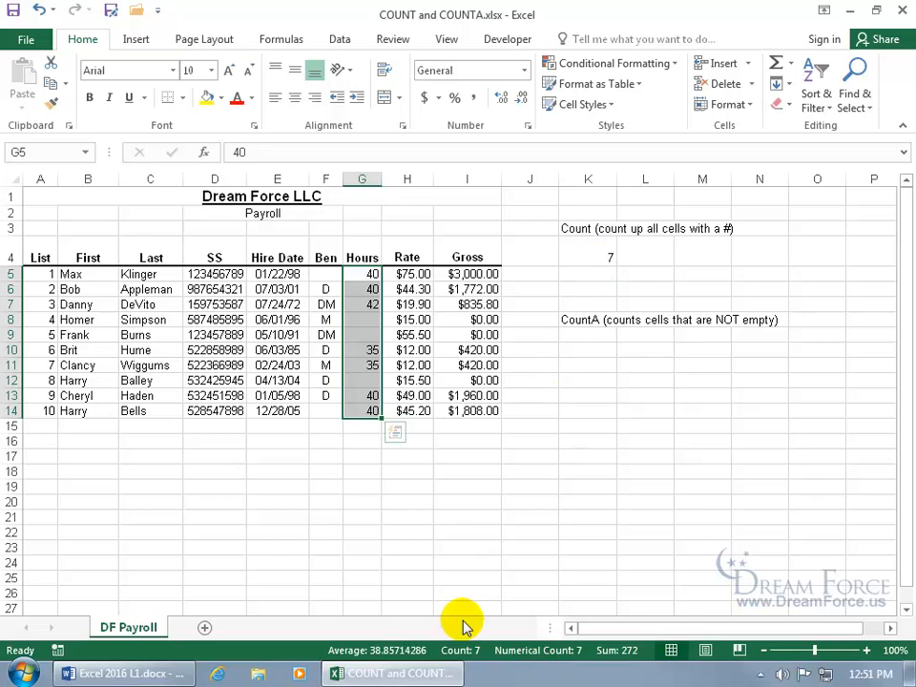
left_click(587, 335)
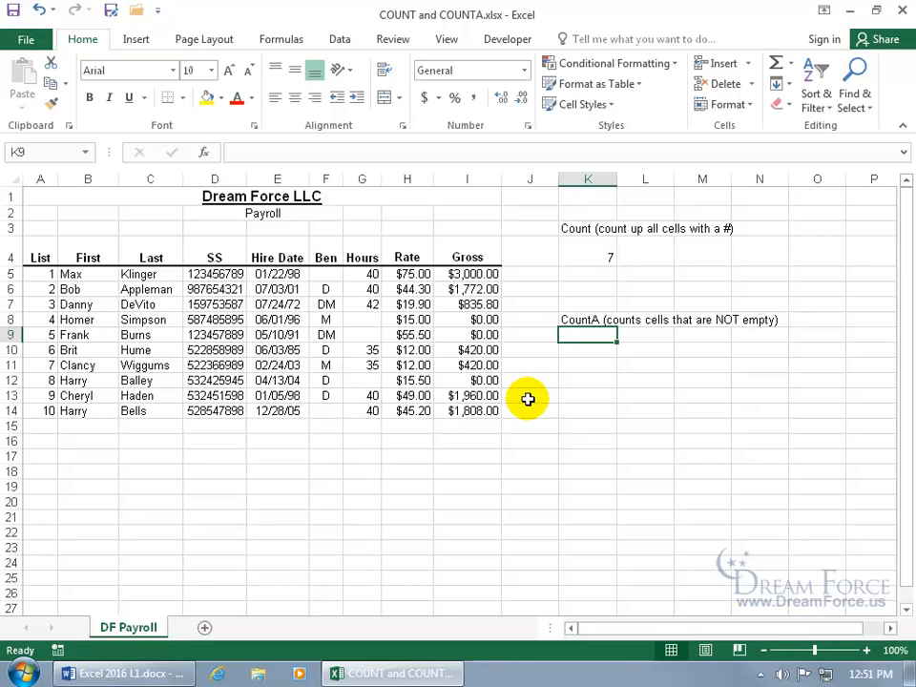
Build =COUNTA(F5:F14) in K9 to count the non-empty Ben column cells
type("=coun")
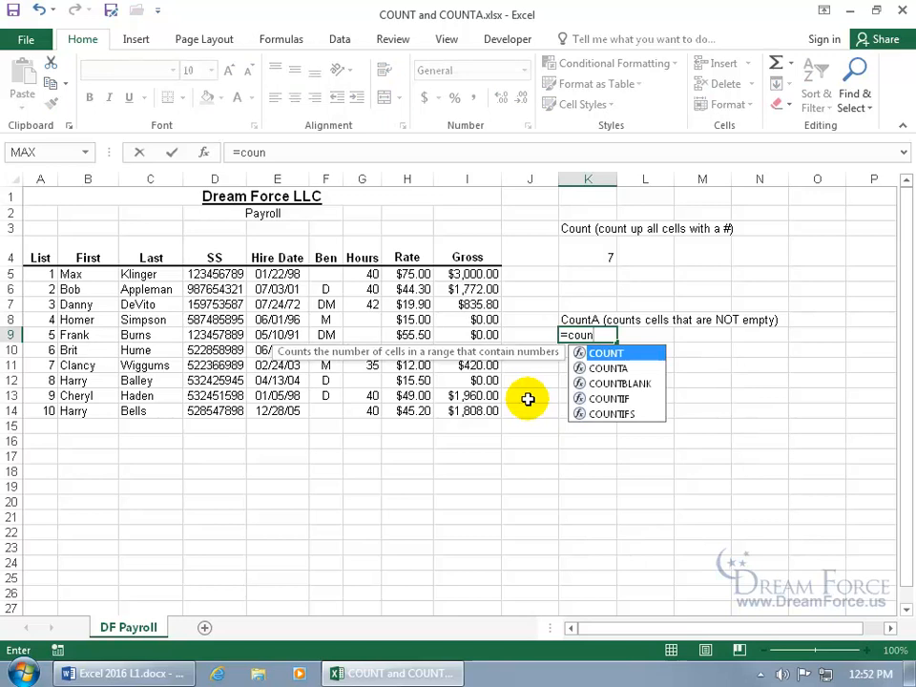
left_click(612, 373)
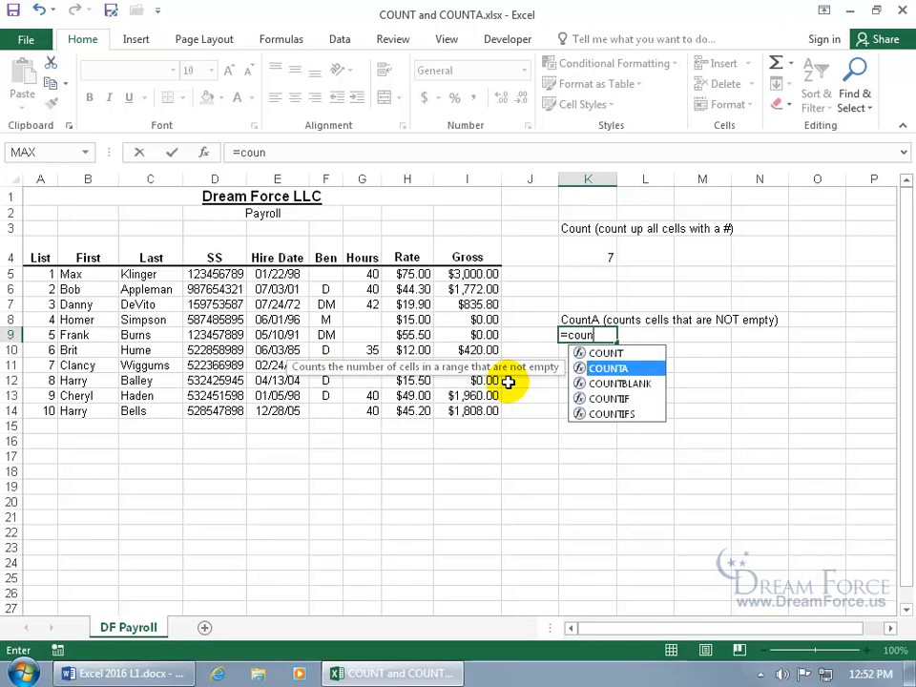
key("Tab")
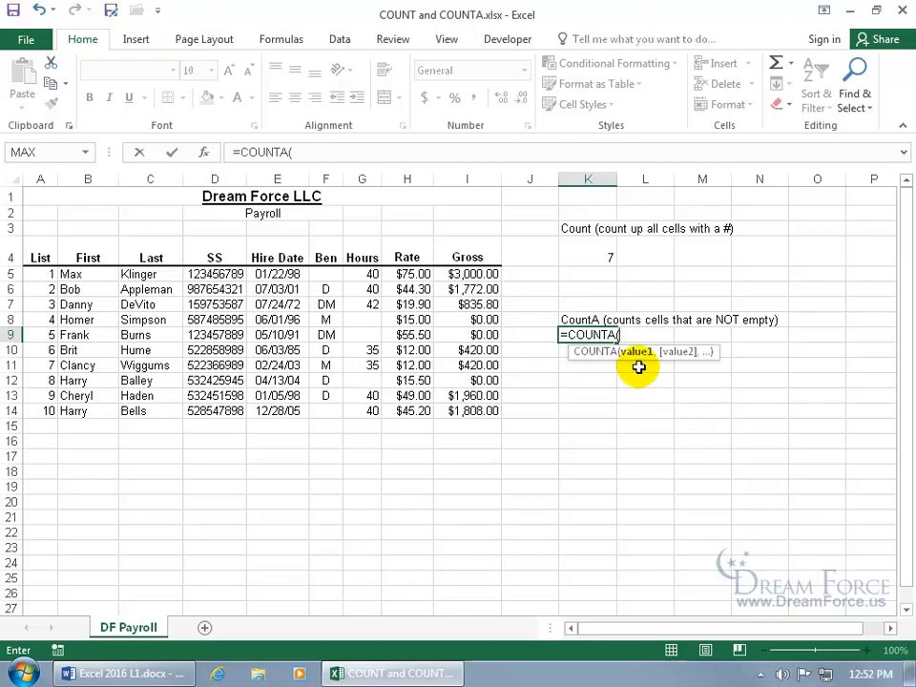
left_click_drag(333, 272, 327, 412)
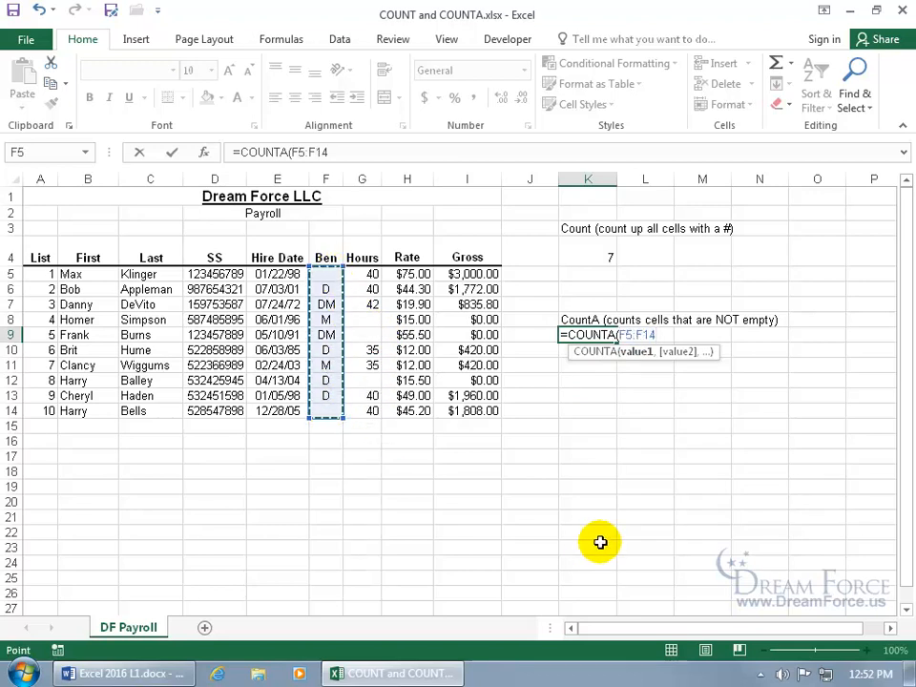
key("Return")
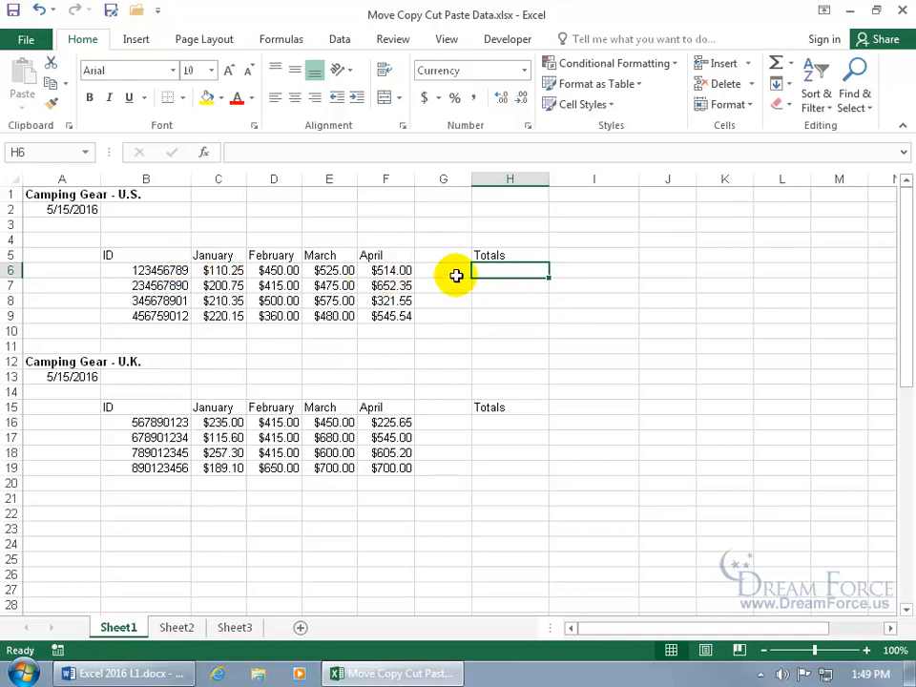
Total January–April in H6 with AutoSum as =SUM(C6:F6), giving $1,599.25
left_click(288, 42)
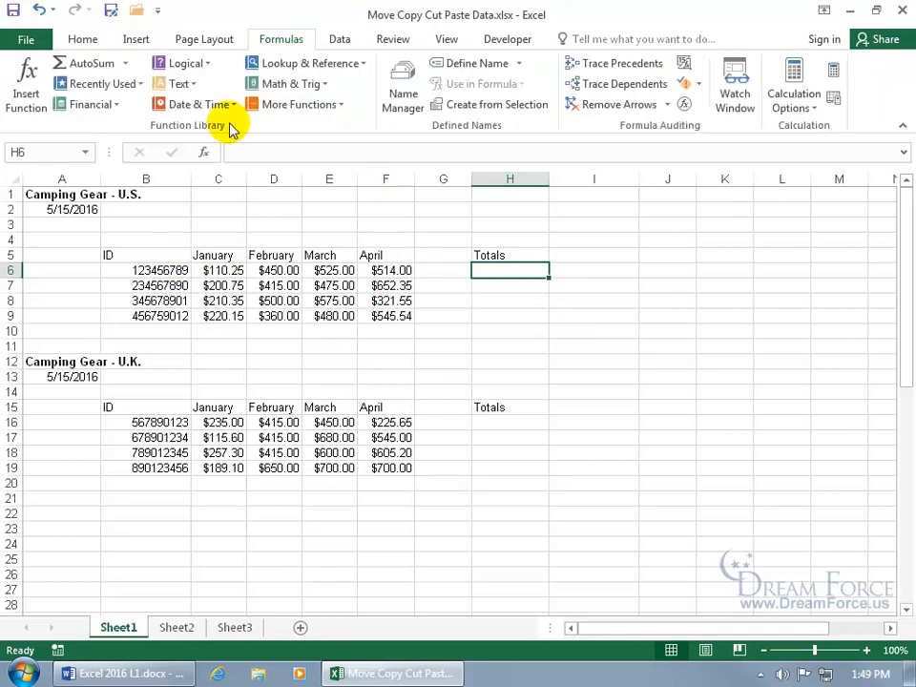
left_click(86, 63)
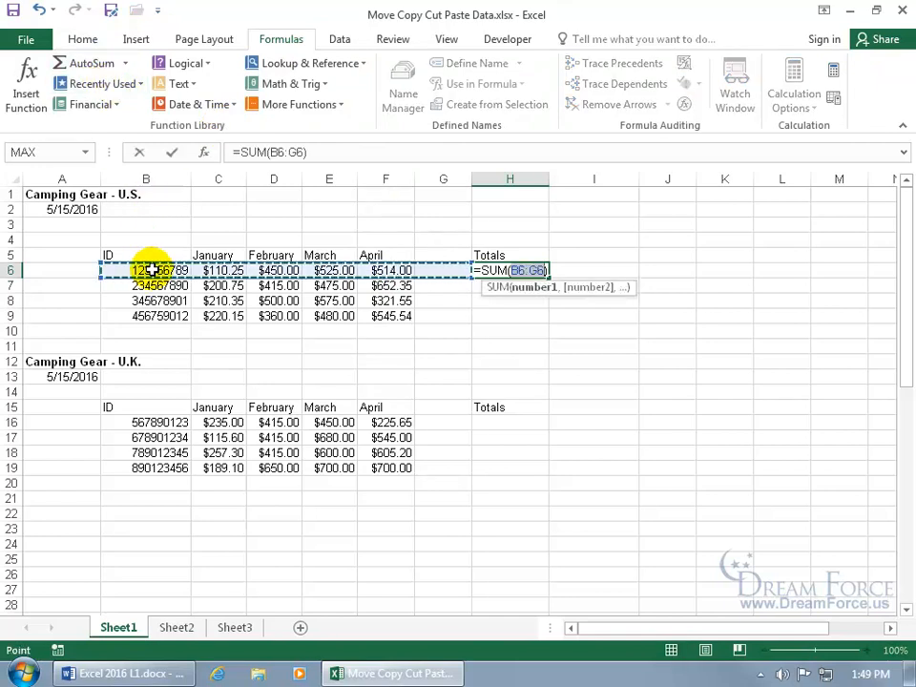
left_click_drag(210, 270, 378, 270)
key("Return")
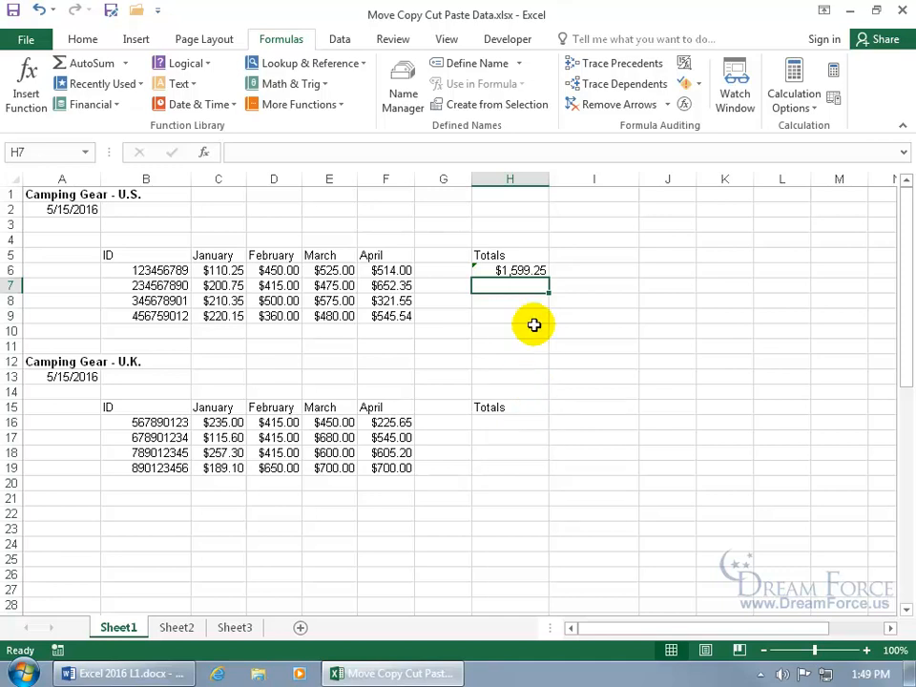
left_click(532, 270)
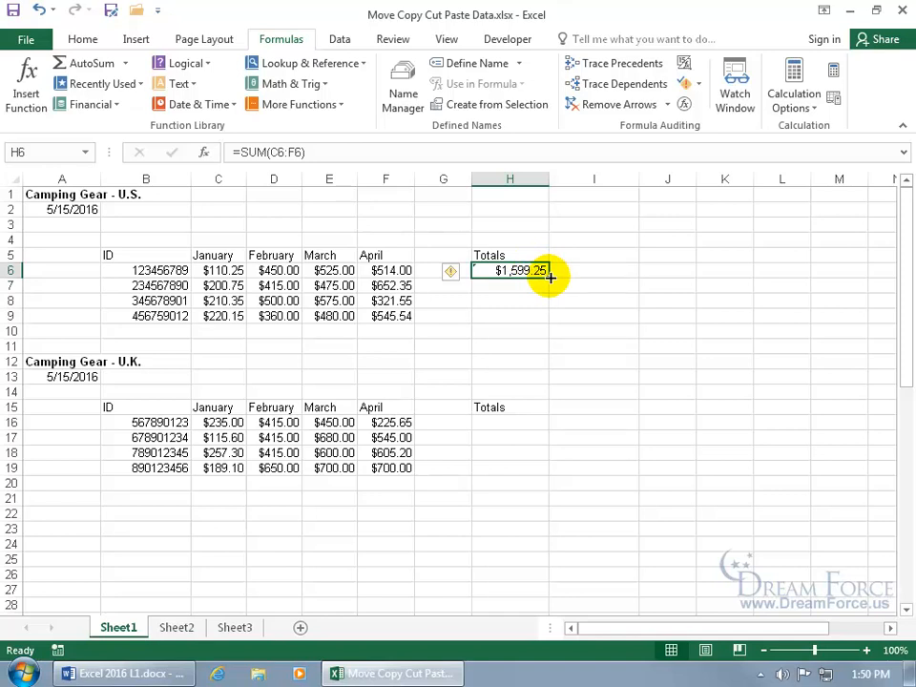
left_click_drag(549, 277, 553, 318)
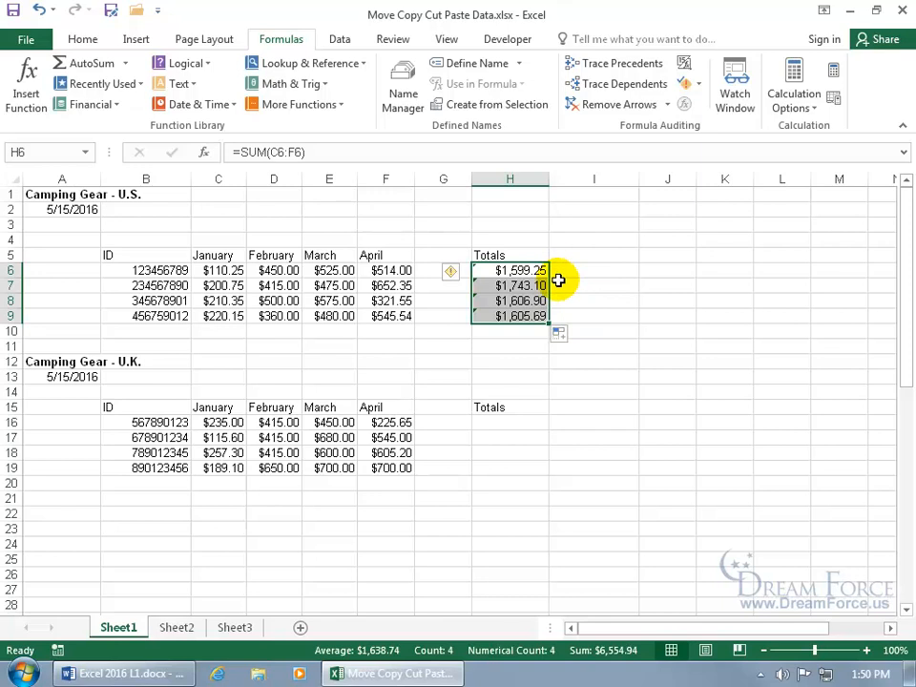
left_click(530, 271)
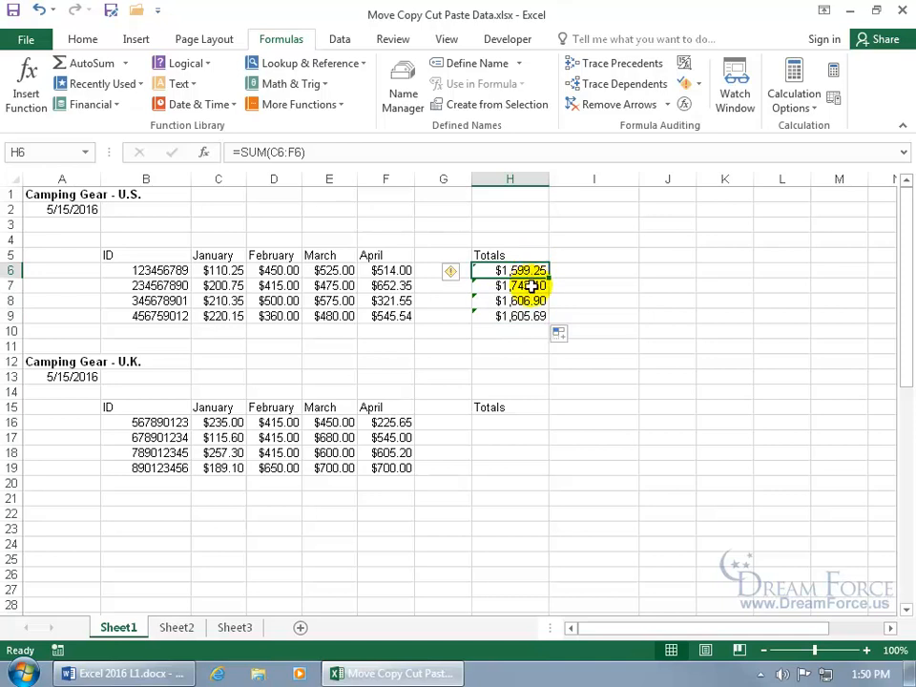
left_click(527, 285)
left_click(525, 271)
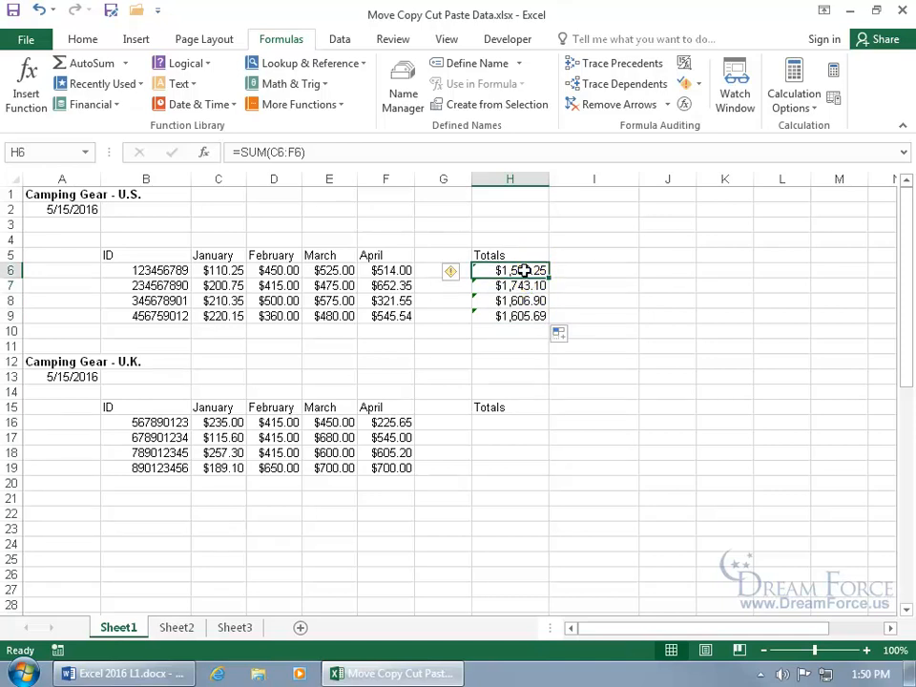
left_click(526, 286)
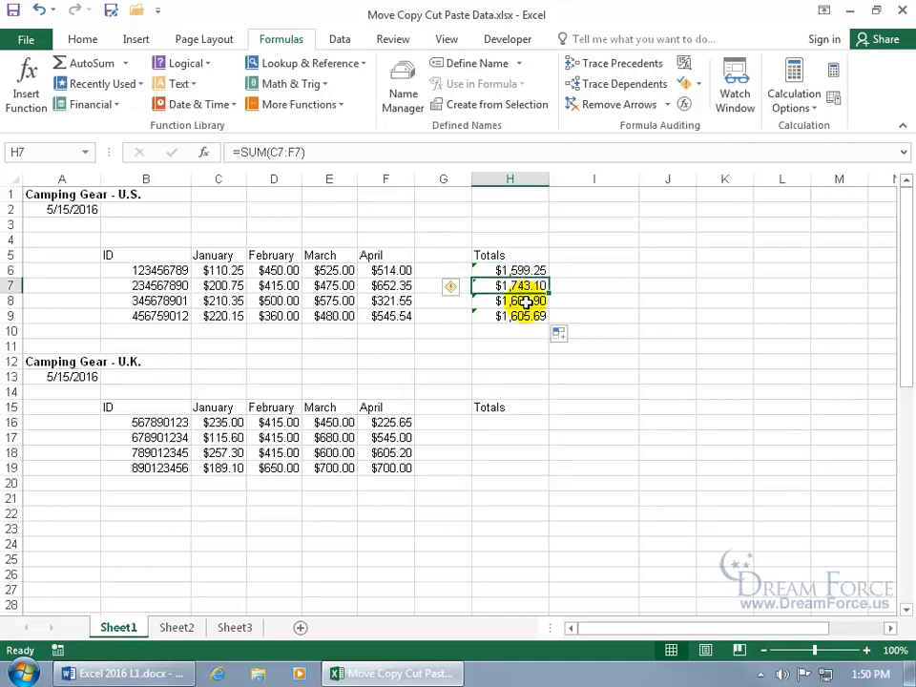
left_click(39, 10)
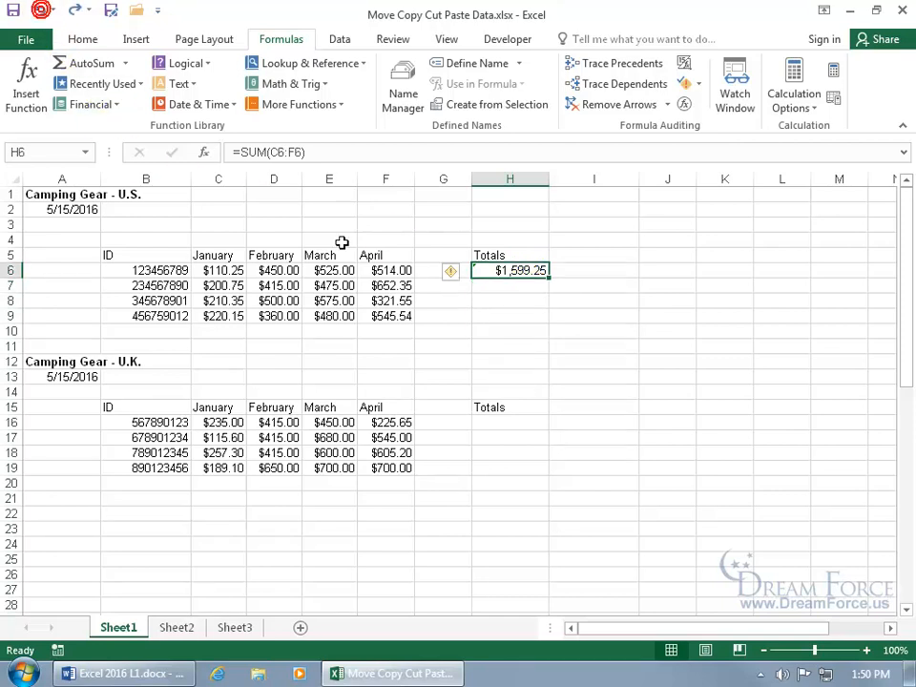
right_click(515, 271)
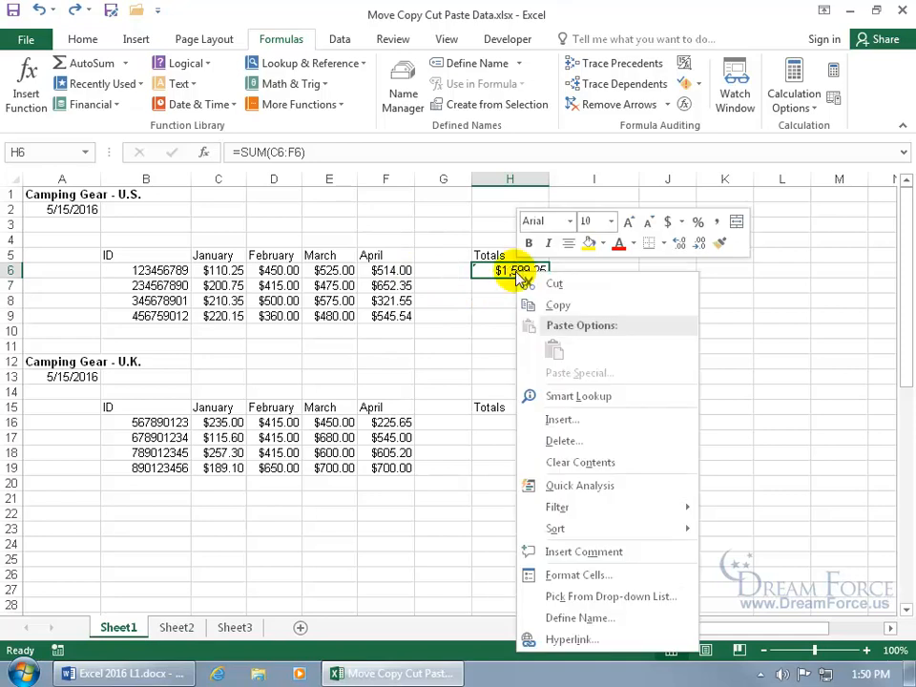
left_click(80, 39)
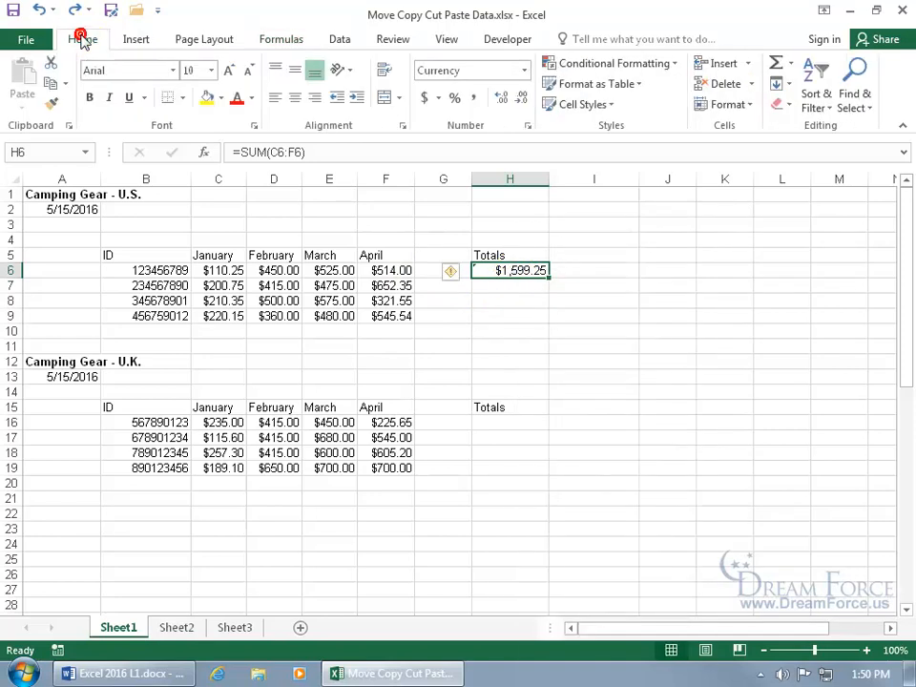
left_click(53, 86)
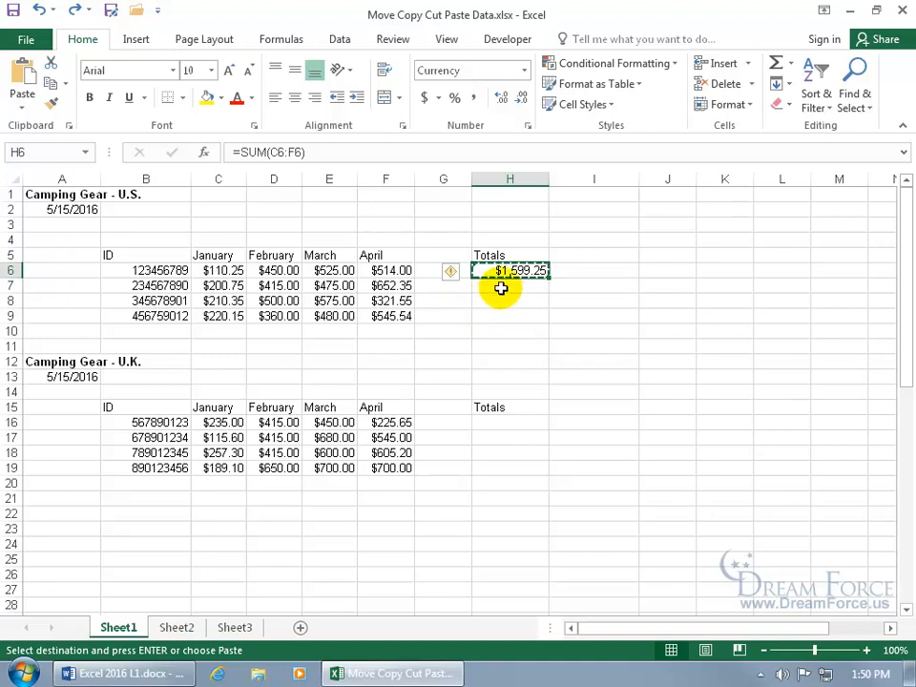
left_click(498, 287)
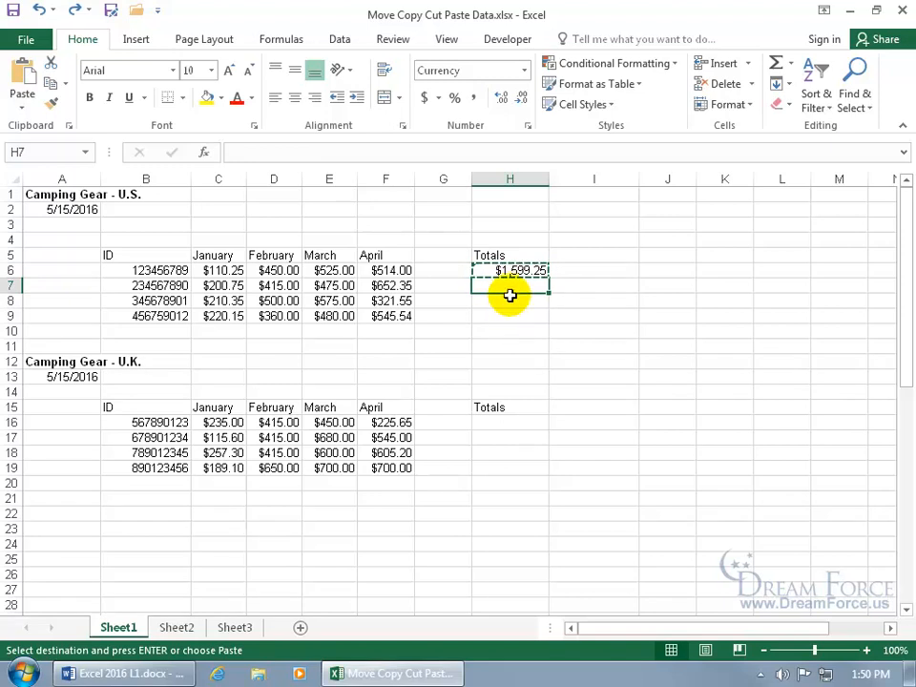
right_click(510, 286)
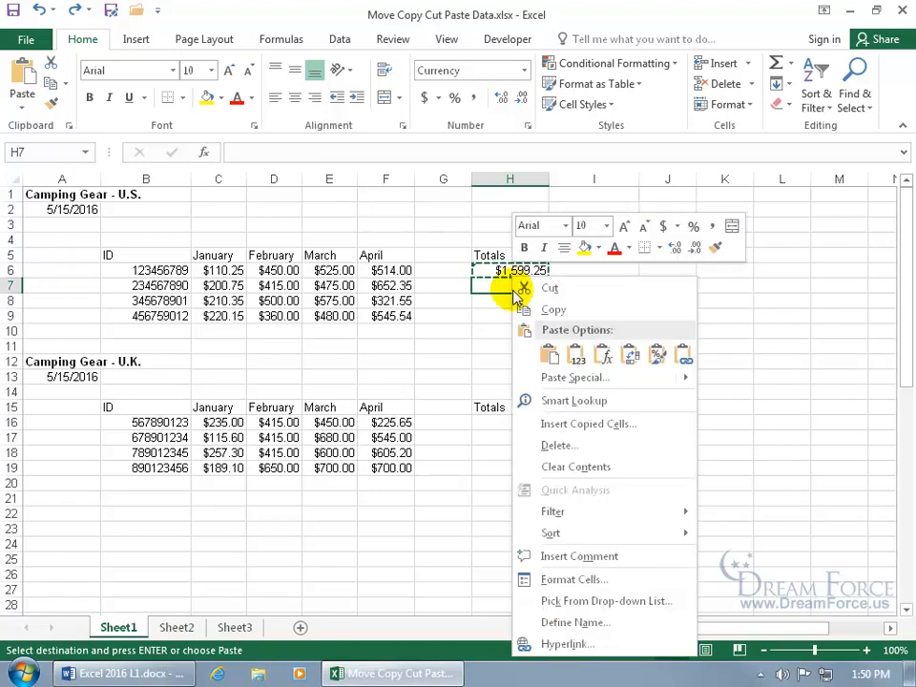
left_click(546, 355)
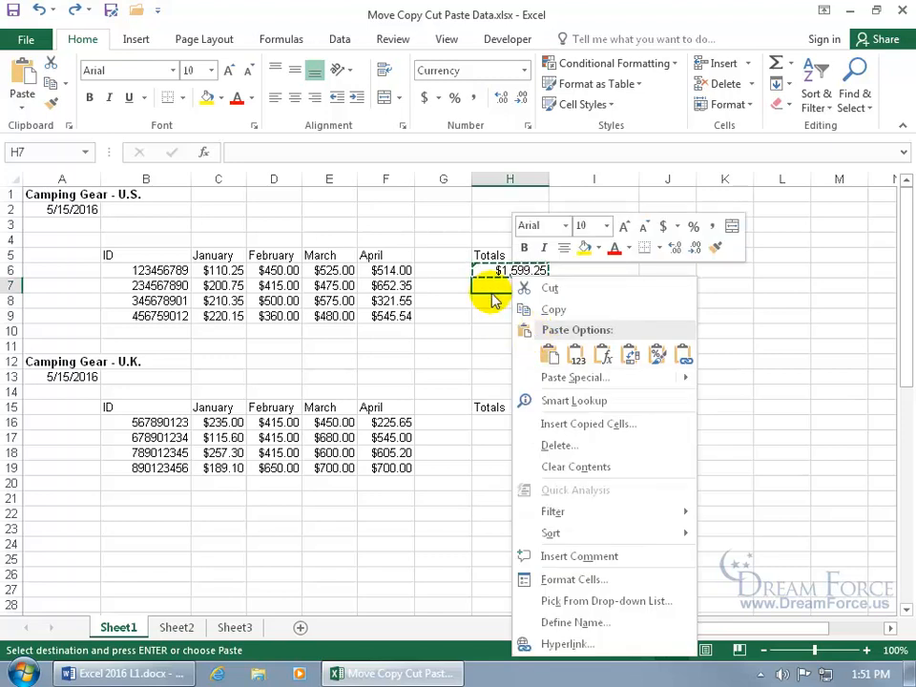
left_click(550, 355)
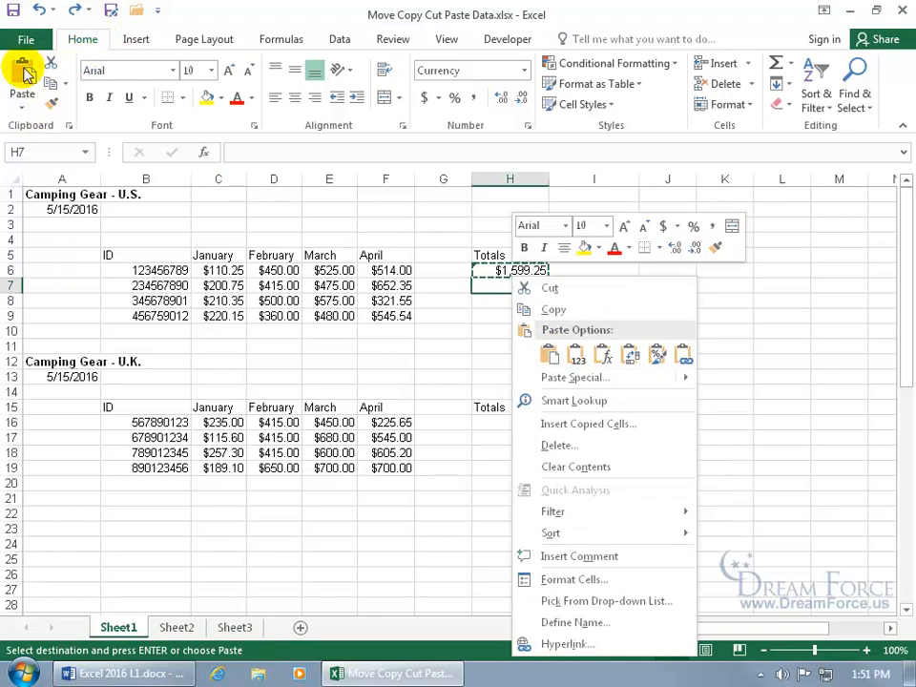
left_click(493, 282)
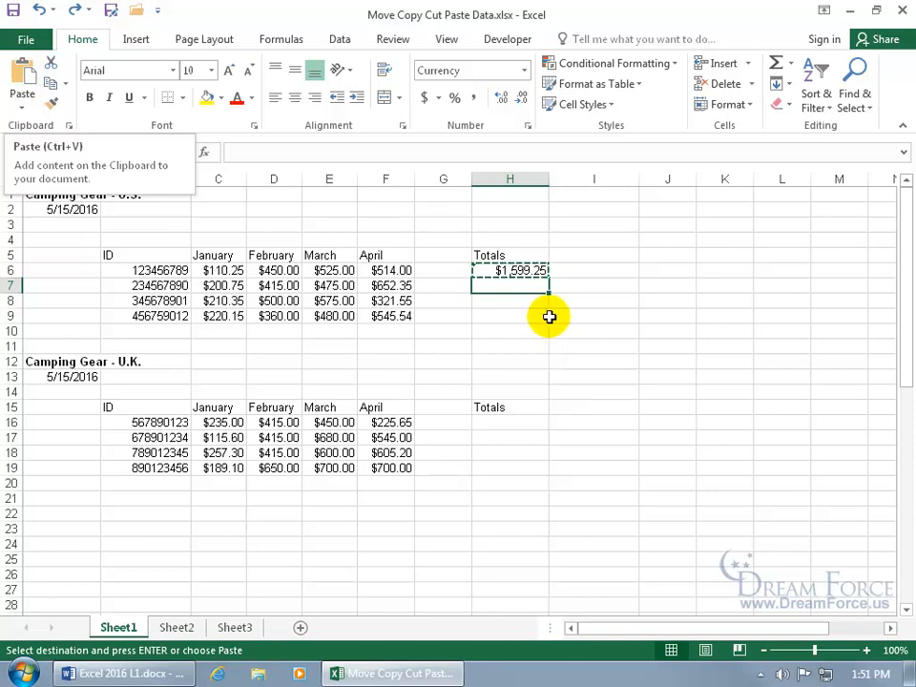
key("ctrl+v")
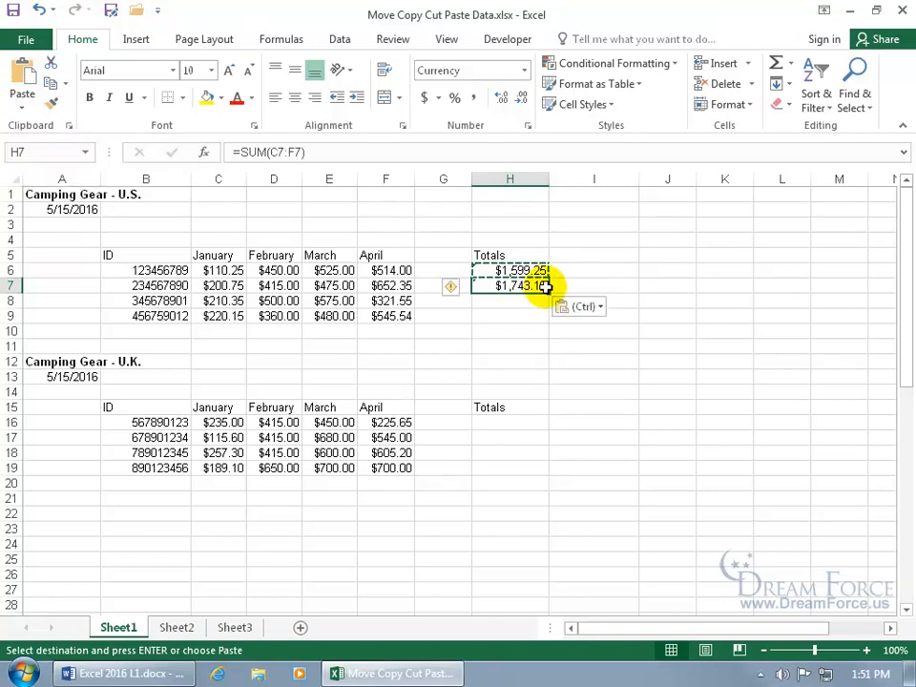
left_click(528, 300)
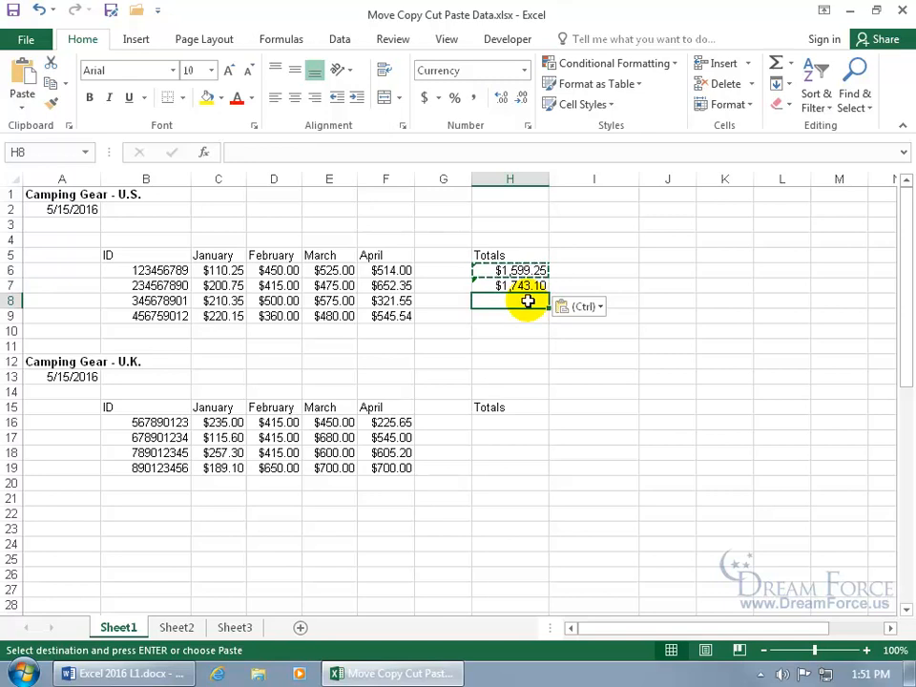
key("ctrl+v")
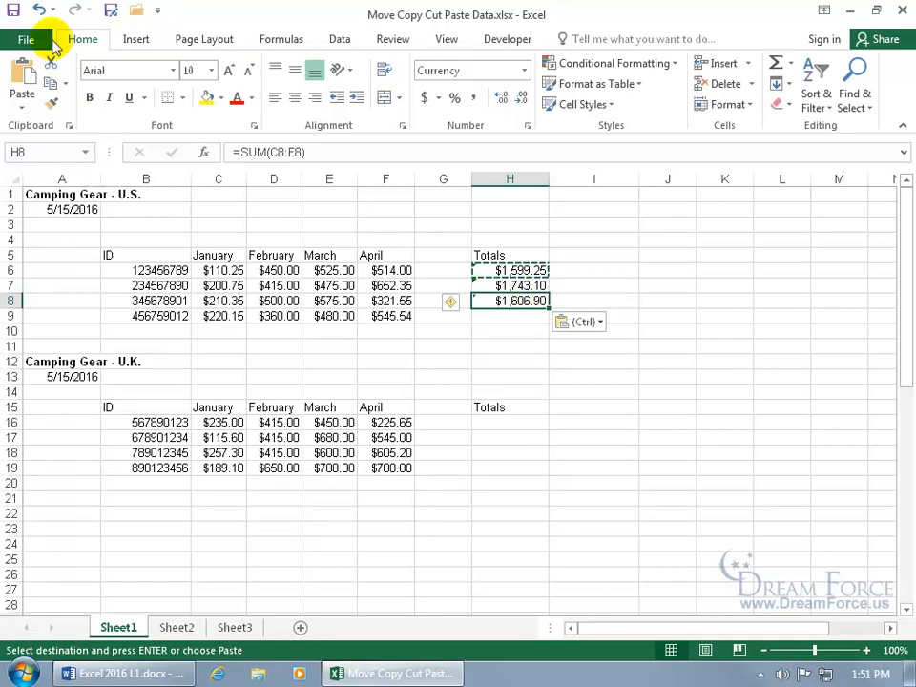
left_click(42, 10)
left_click(42, 10)
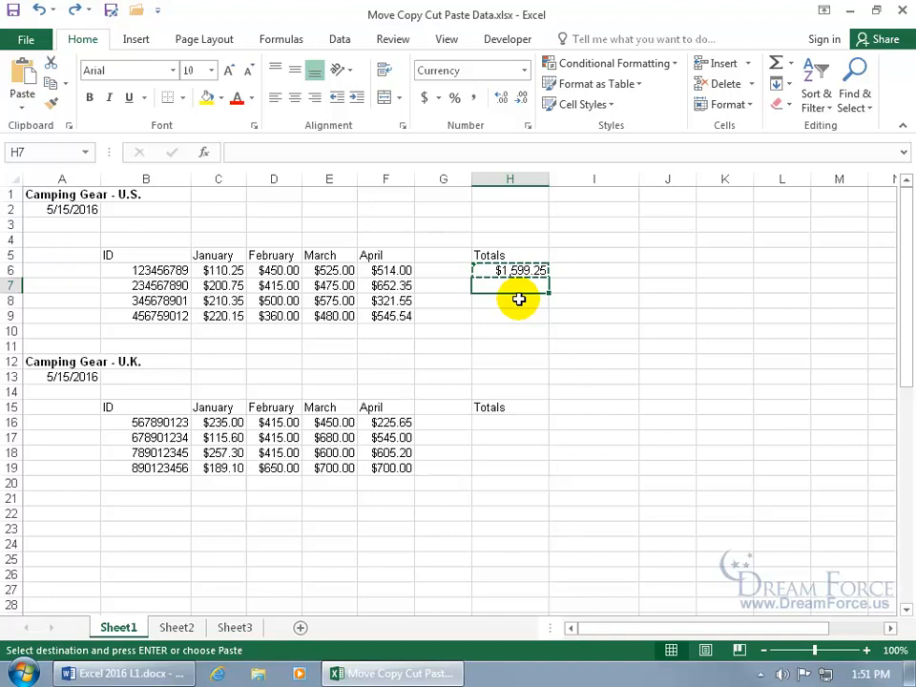
key("Escape")
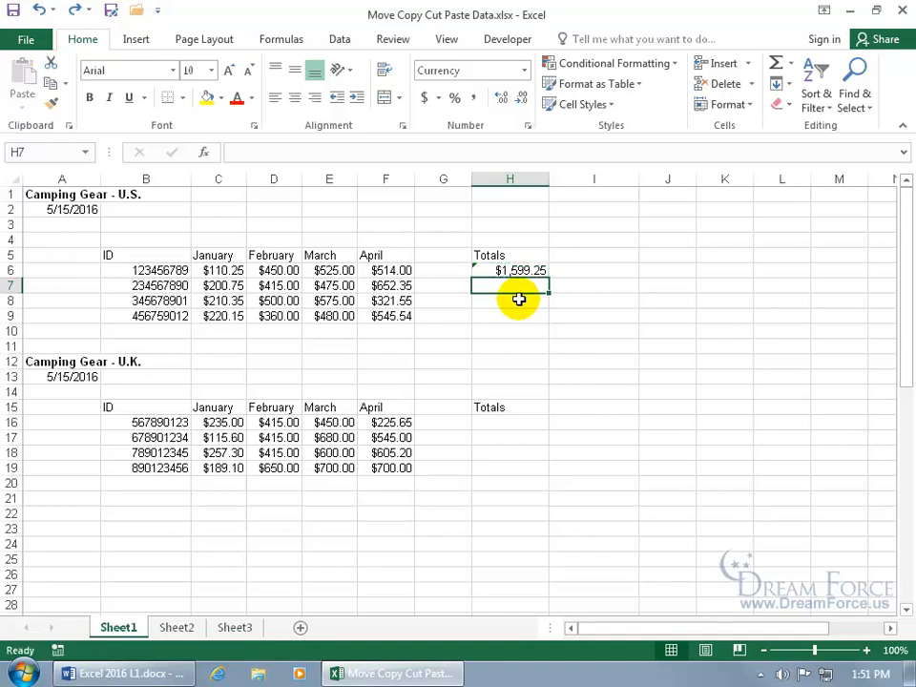
Copy H6's SUM formula into H7:H9 and H16:H19, then verify H17 reads =SUM(C17:F17)
left_click(527, 270)
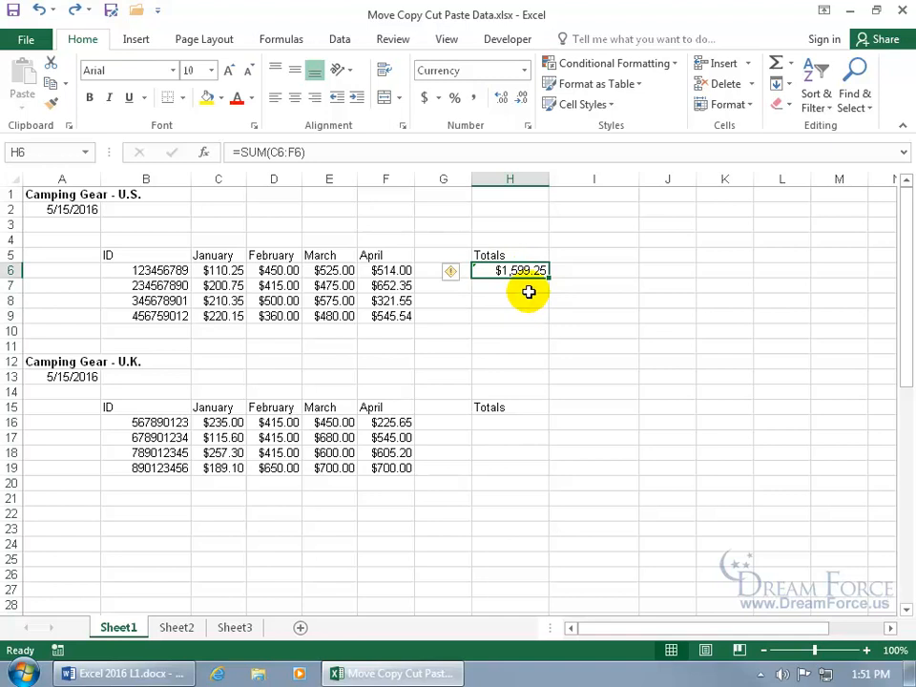
key("ctrl+c")
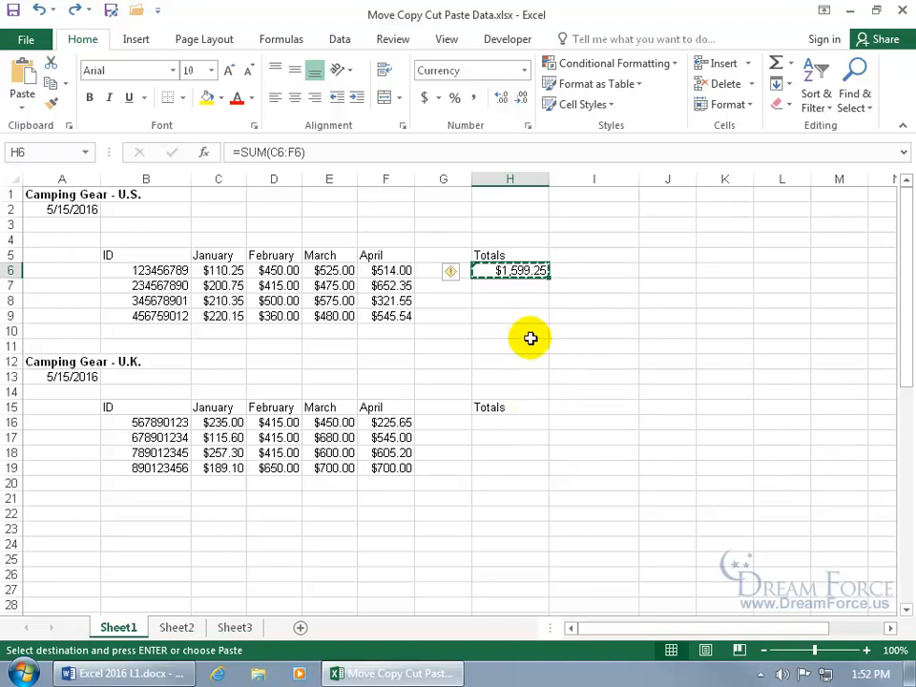
left_click_drag(517, 286, 520, 316)
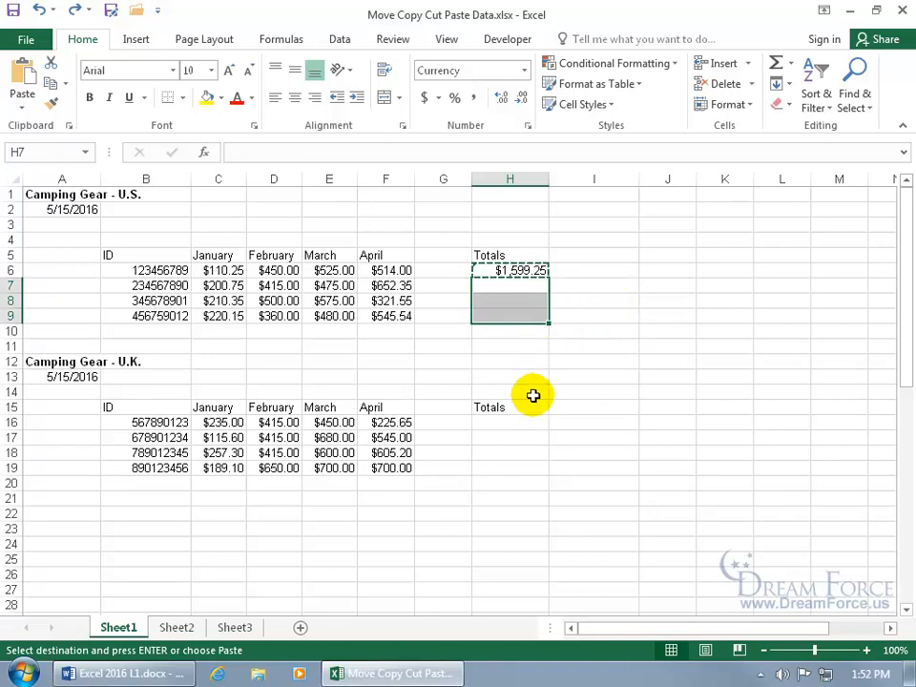
left_click_drag(510, 423, 511, 466)
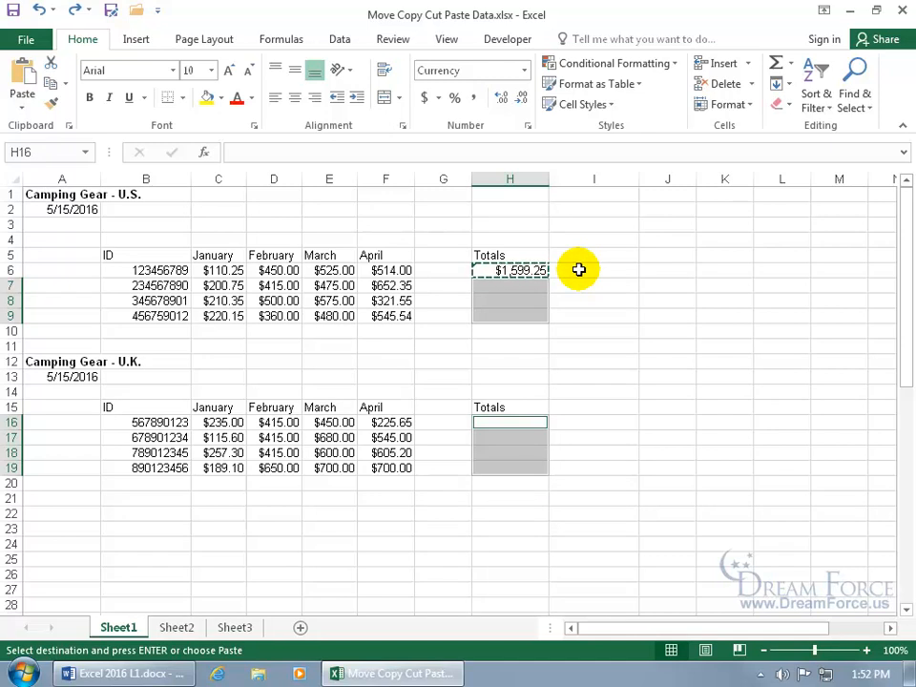
right_click(531, 298)
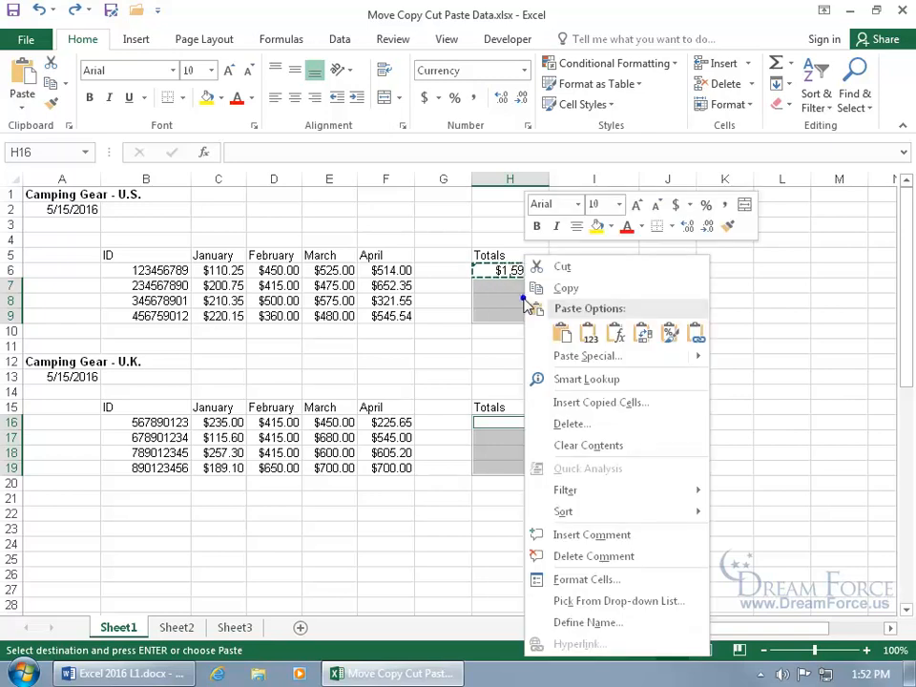
left_click(561, 333)
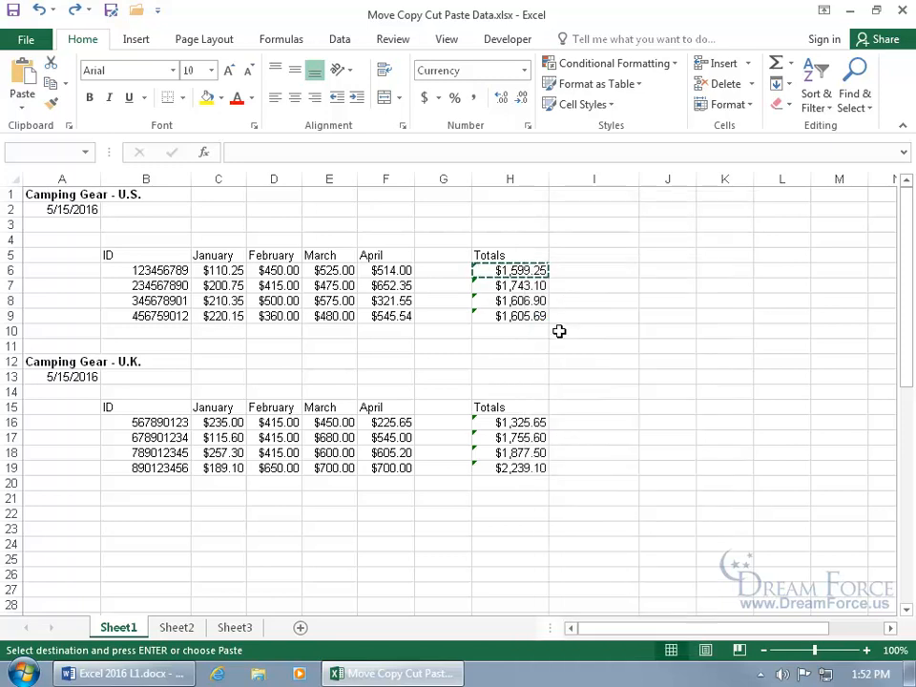
left_click(570, 343)
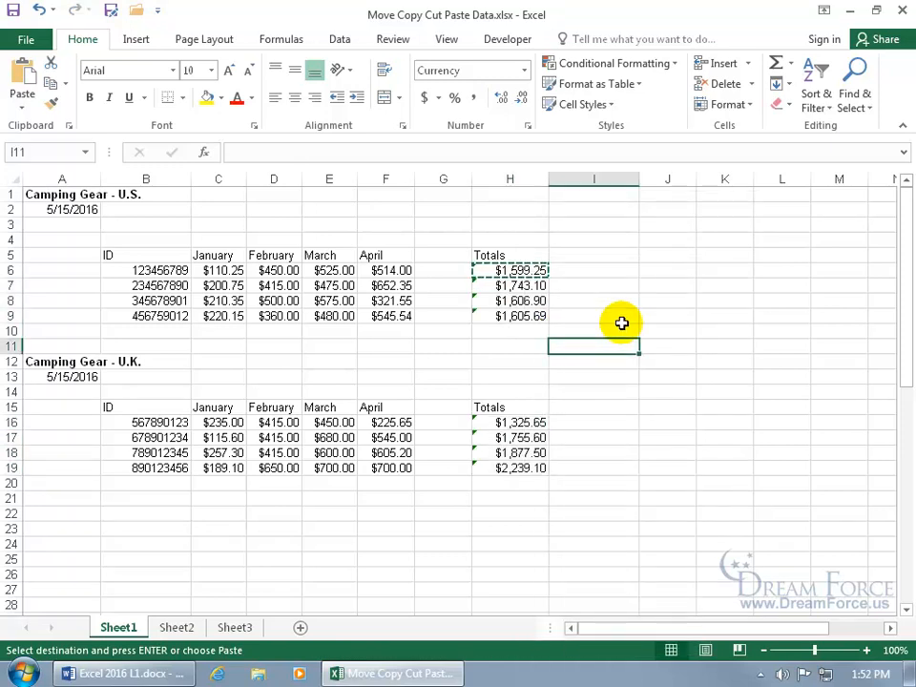
left_click(524, 437)
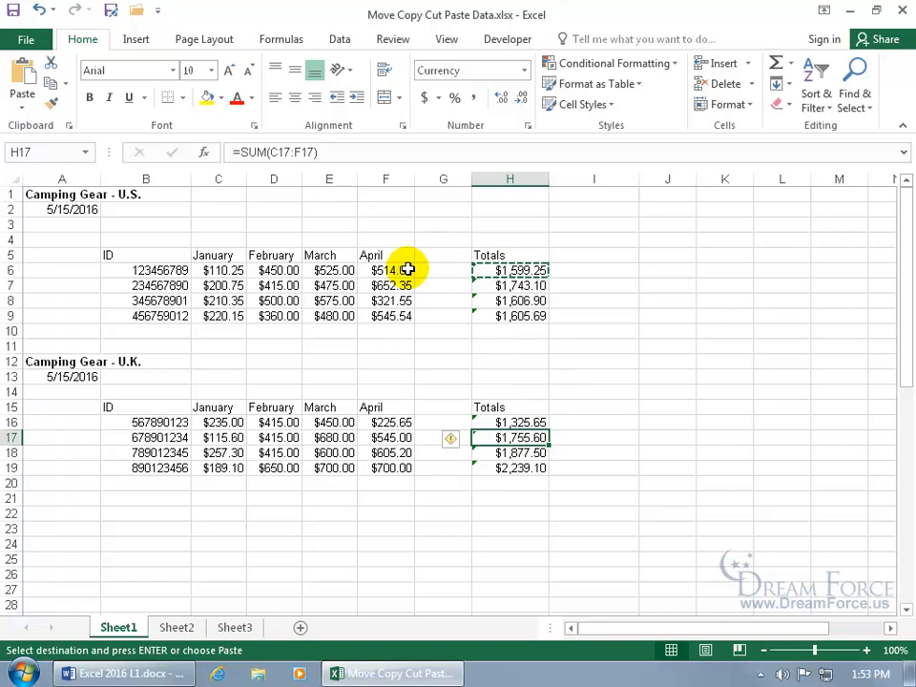
double_click(532, 437)
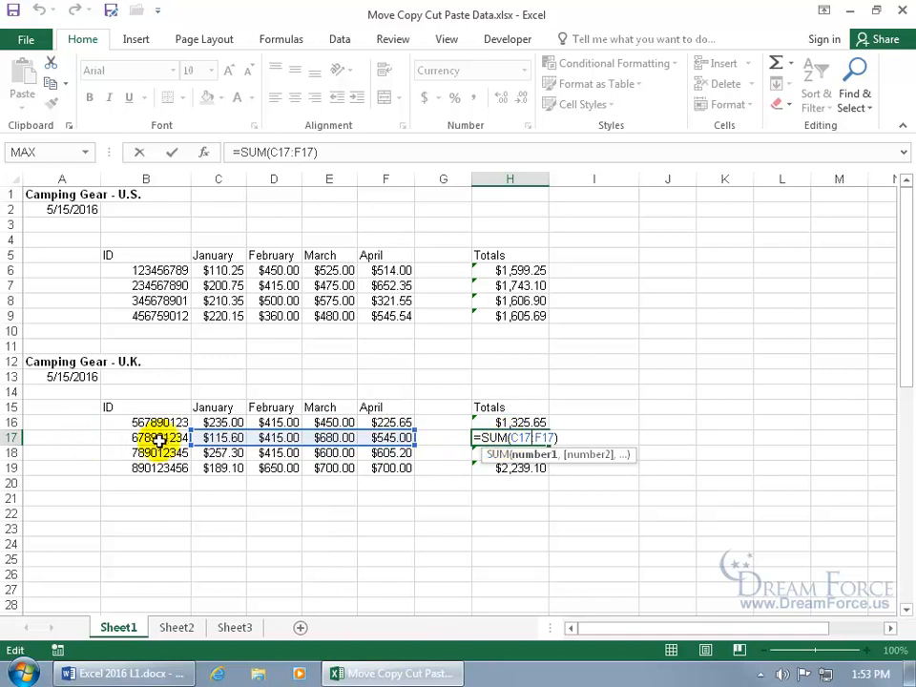
key("ctrl+Return")
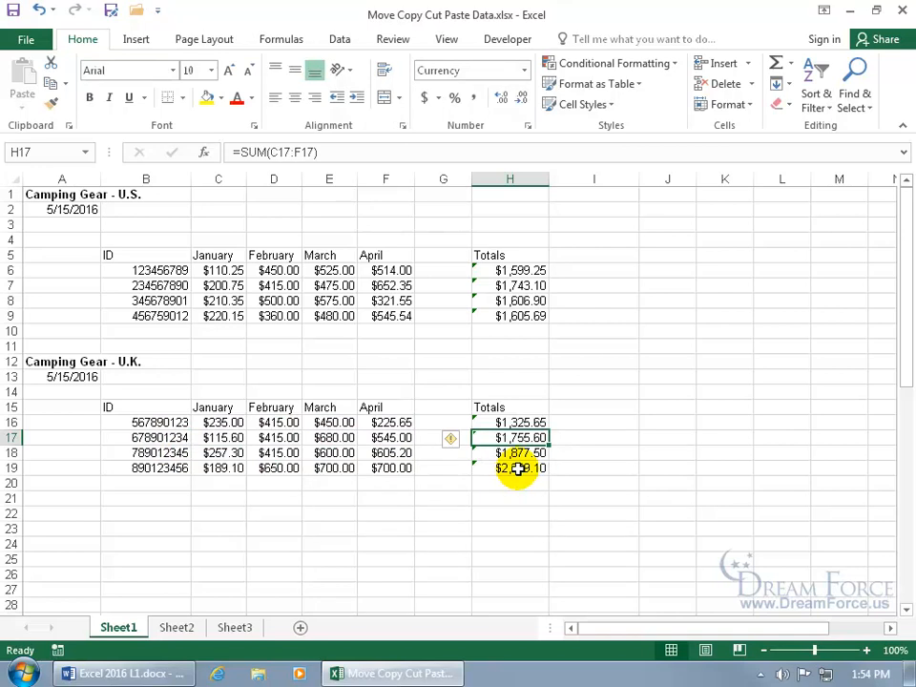
left_click(526, 255)
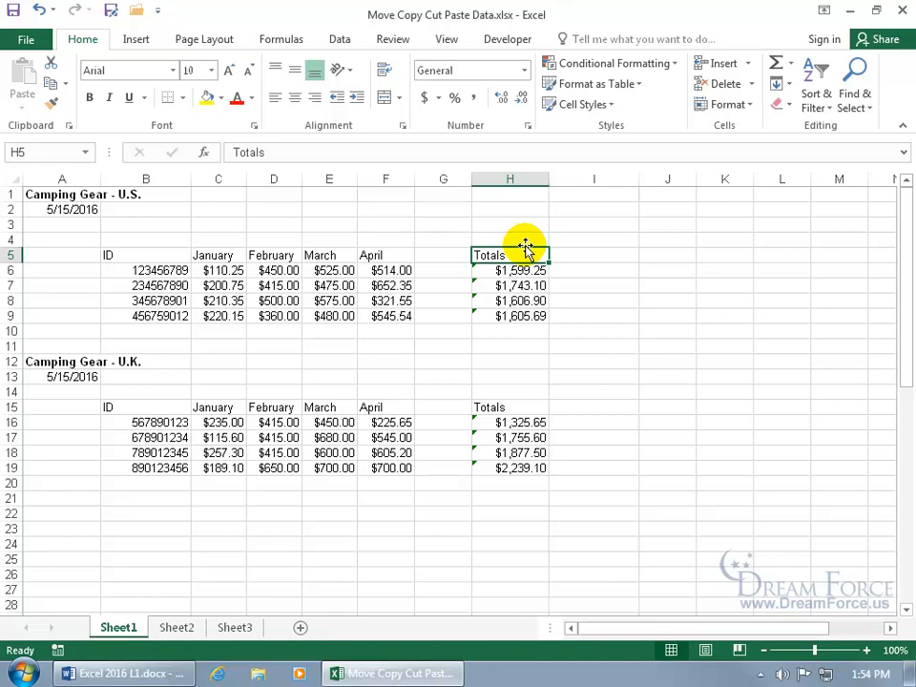
left_click_drag(524, 248, 577, 240)
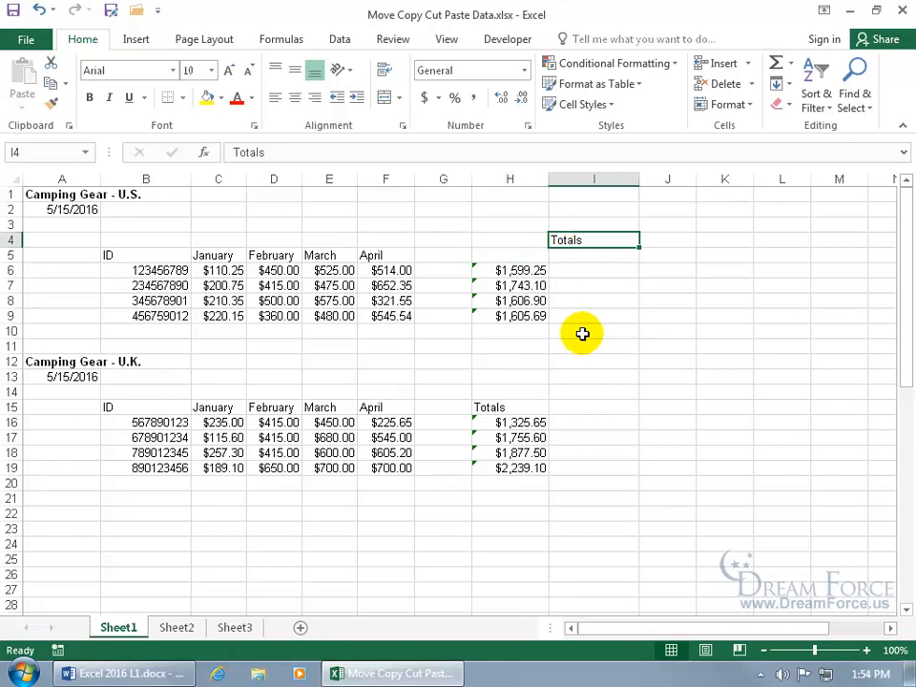
Undo to return Totals to H5, then drag it onto H9, triggering the replace warning
left_click(38, 9)
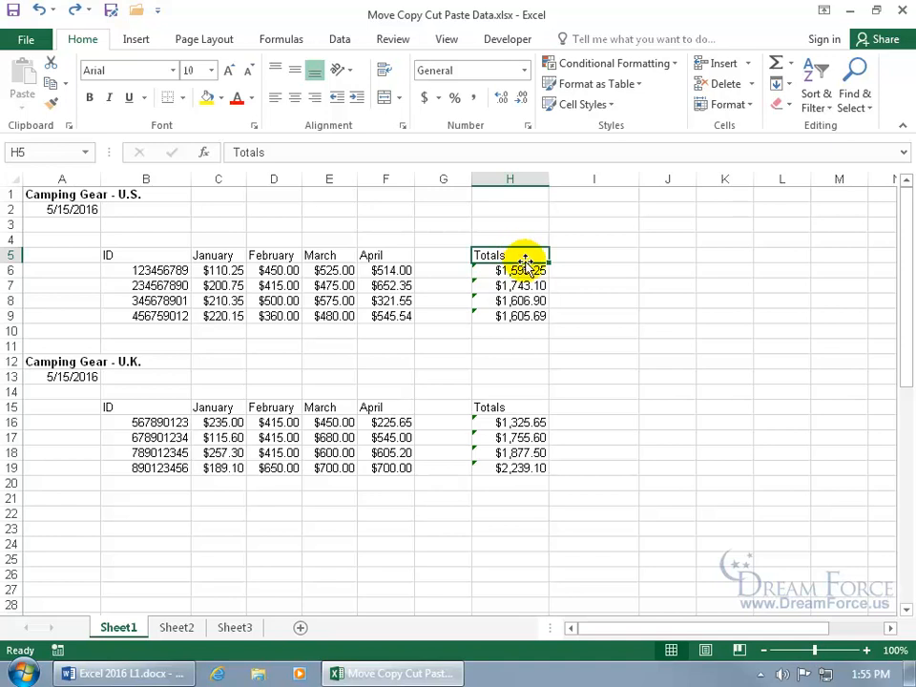
left_click_drag(525, 261, 529, 319)
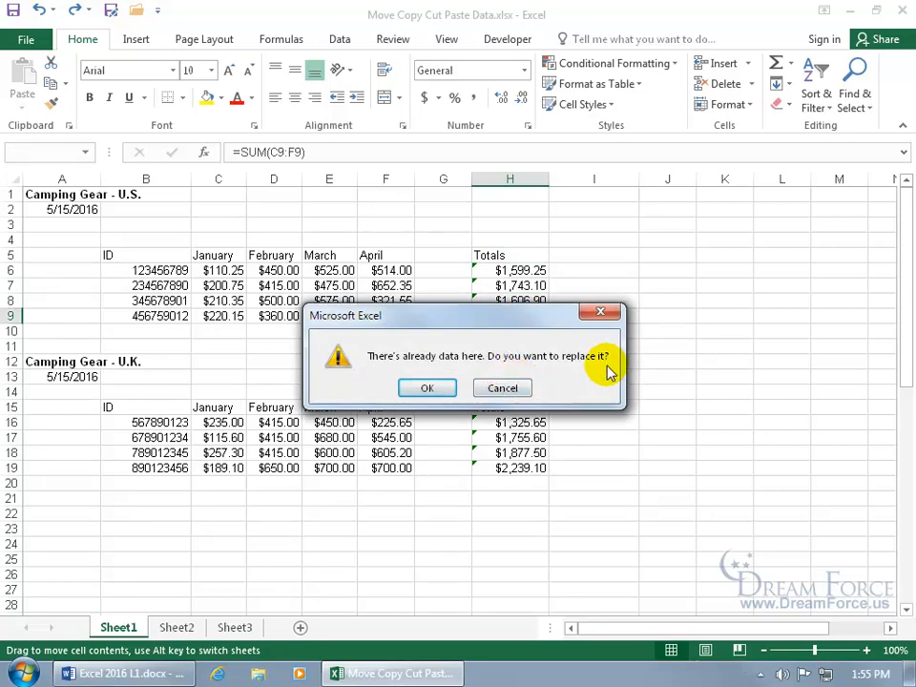
Cancel replacing H9's data, keeping the Totals heading and $1,599.25–$1,605.69 totals in H5:H9
left_click(502, 387)
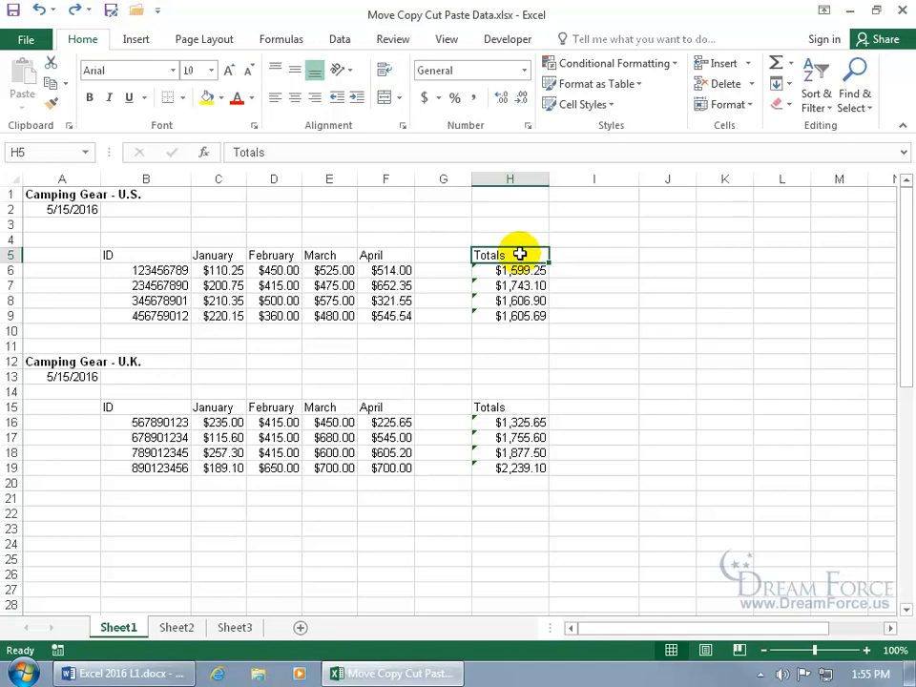
left_click_drag(519, 253, 519, 317)
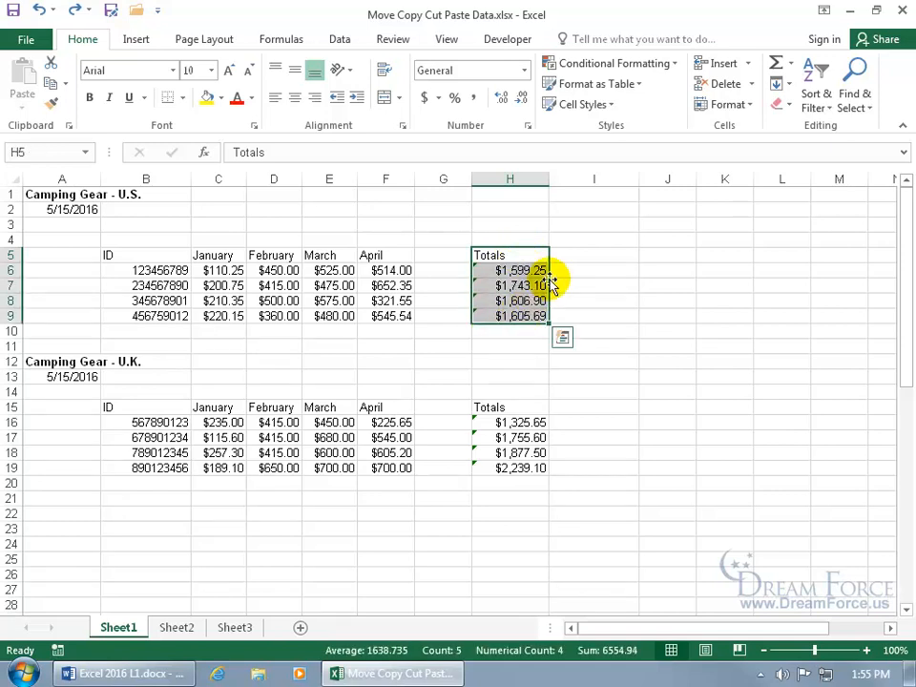
left_click_drag(551, 283, 530, 281)
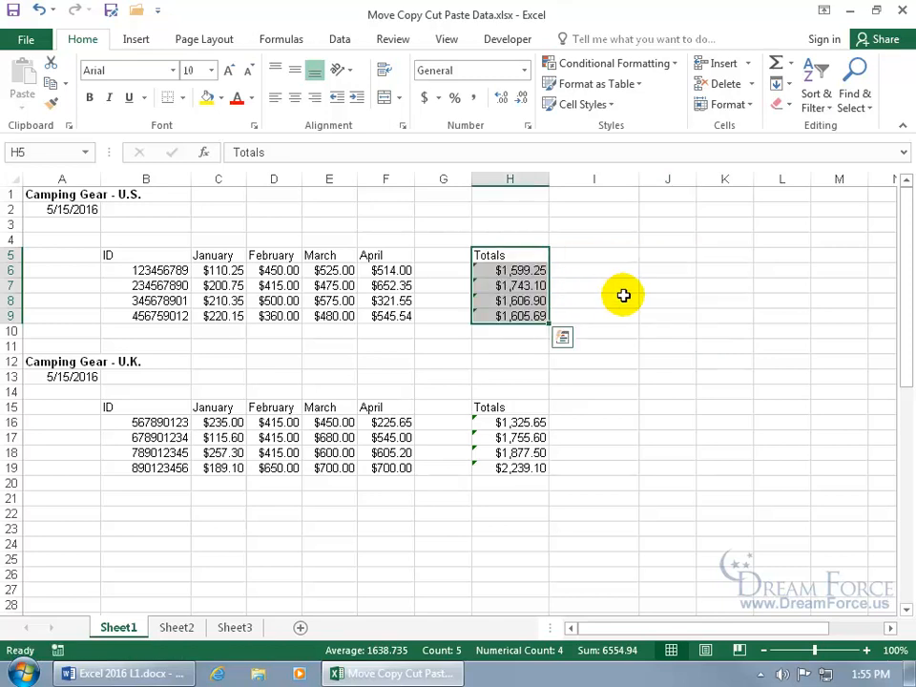
left_click(525, 256)
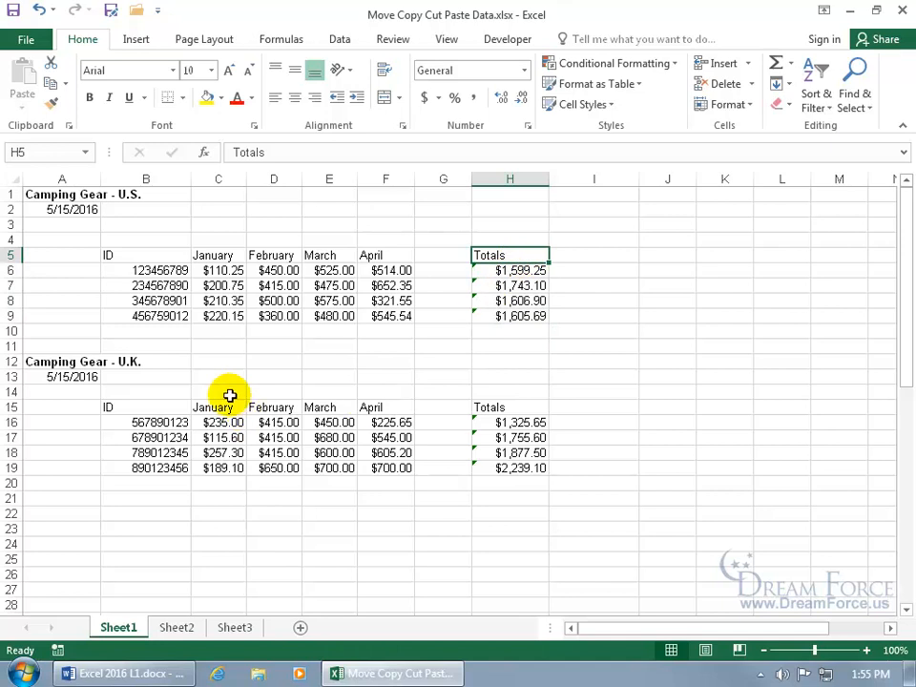
left_click(173, 346)
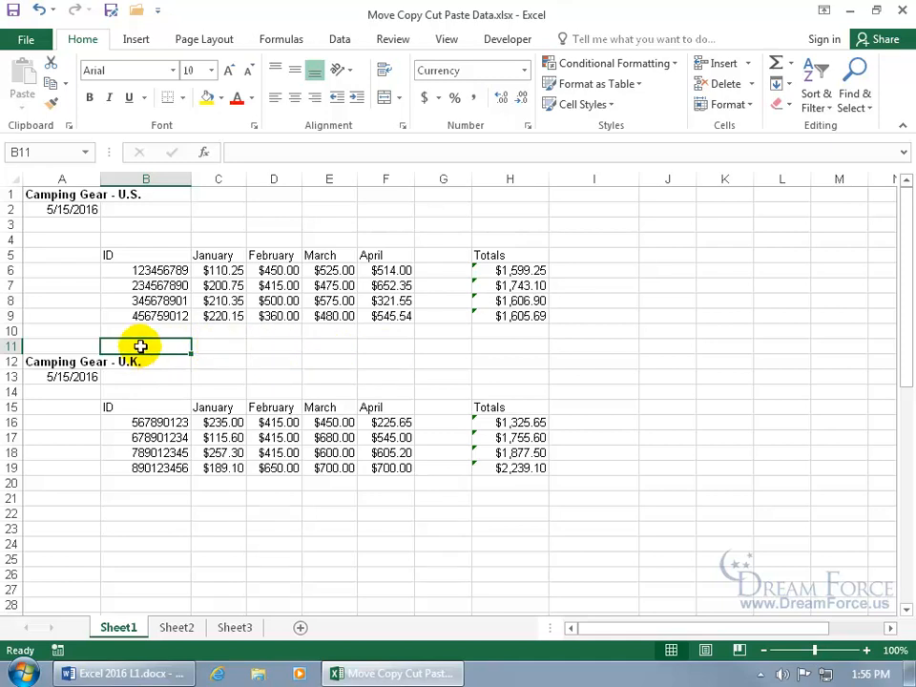
Ctrl-drag copies of the Totals label from H5 to B11 and from H15 to B21
left_click(501, 255)
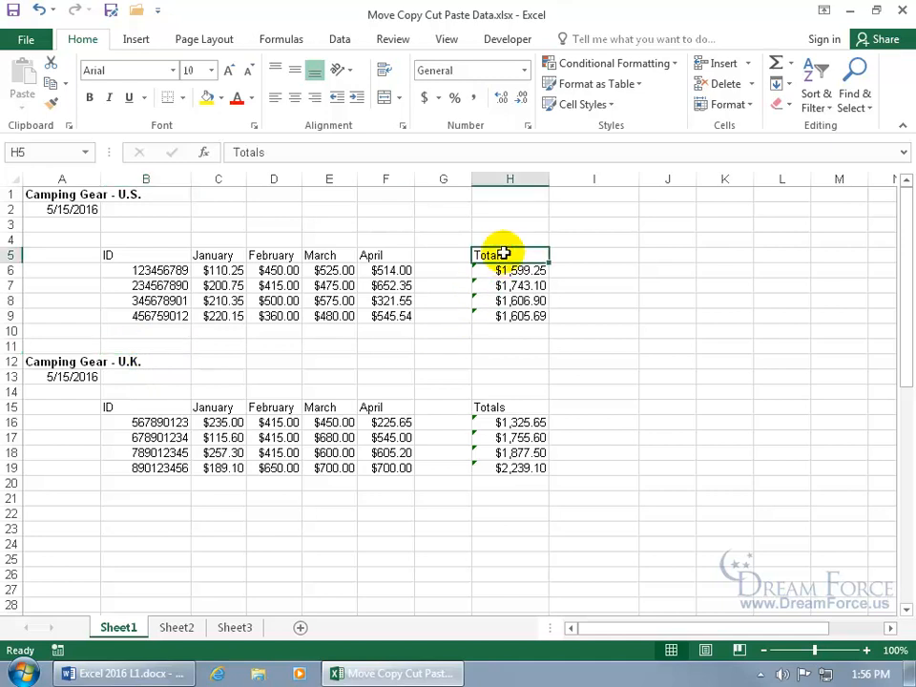
left_click_drag(503, 254, 172, 358)
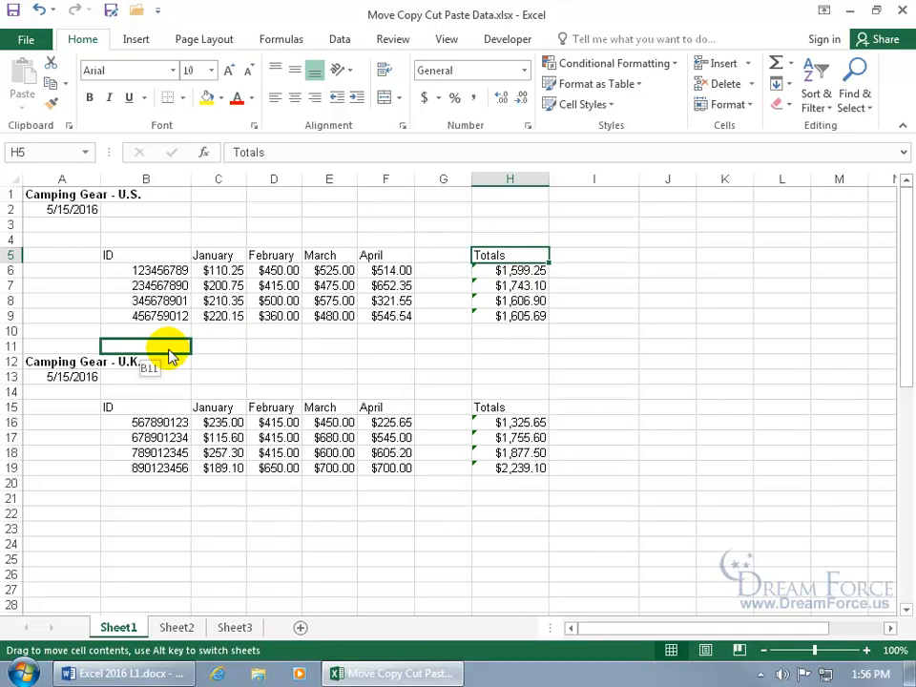
left_click_drag(171, 357, 174, 353)
key("ctrl")
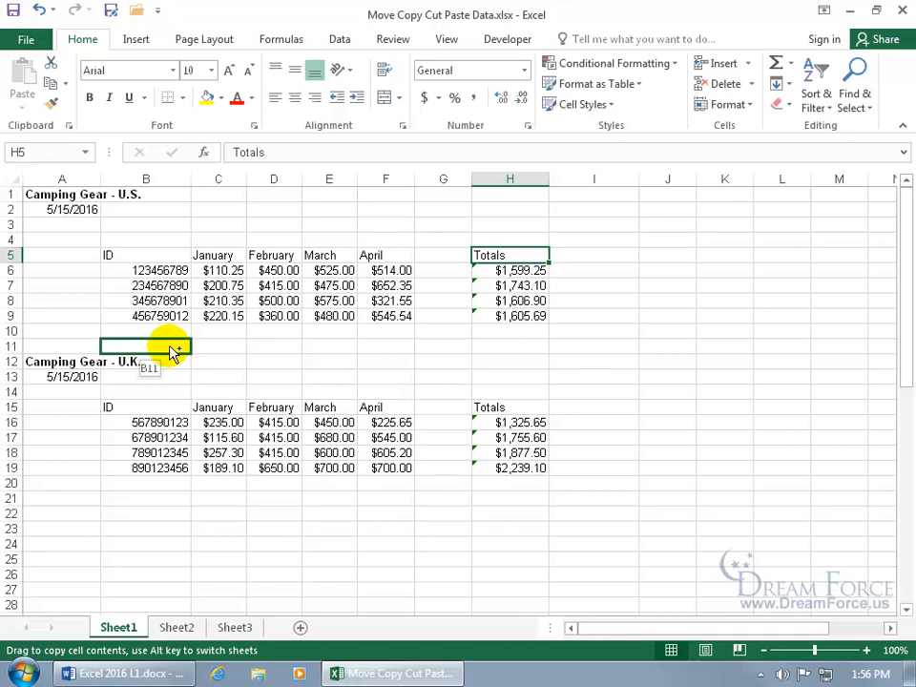
left_click_drag(173, 353, 169, 346)
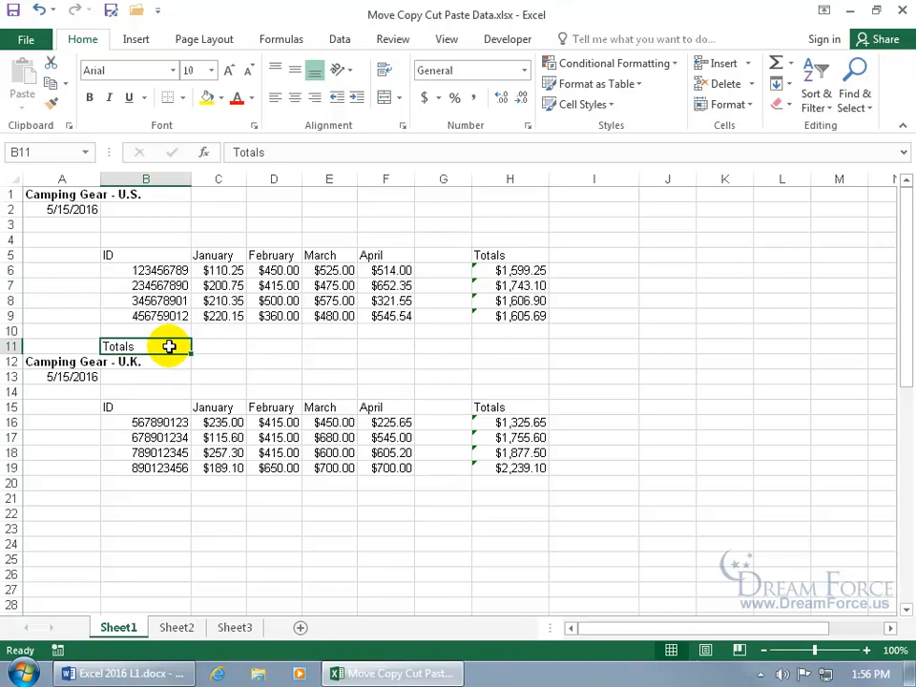
left_click(490, 408)
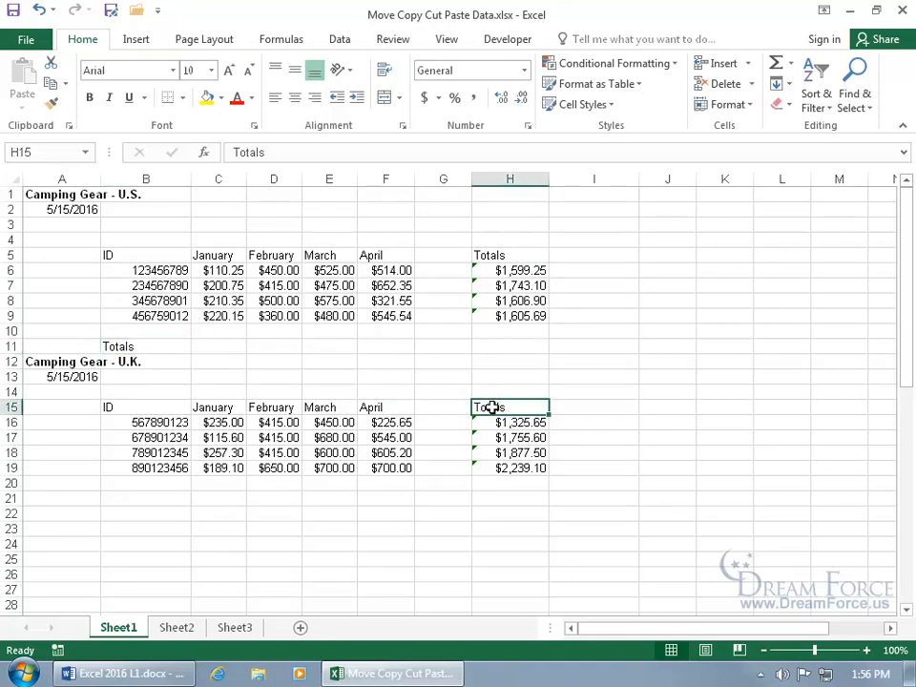
left_click_drag(474, 410, 184, 501)
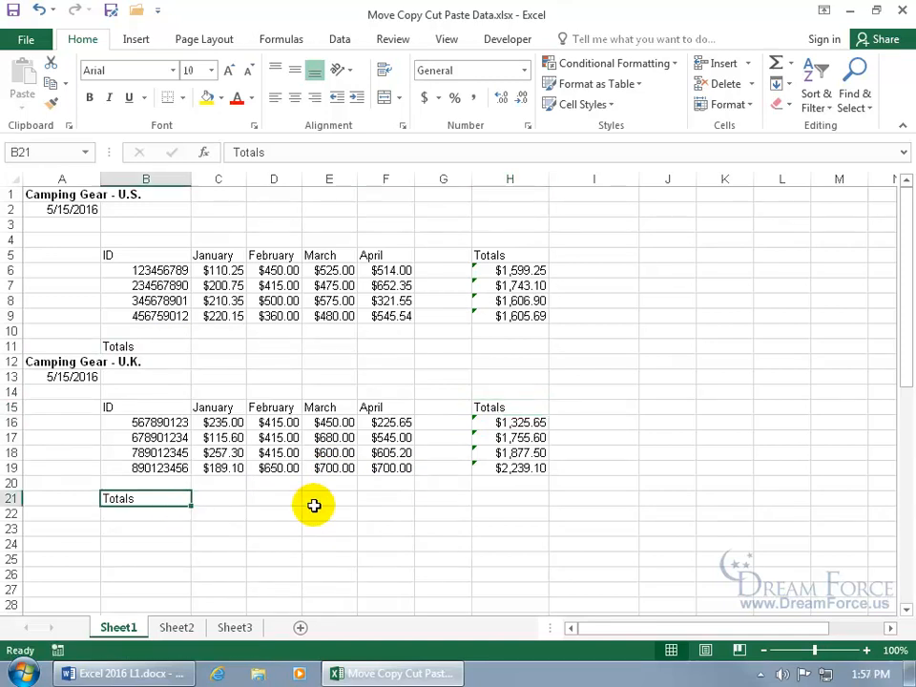
Select the whole of column H, with both Totals columns, and cut it for moving
left_click(9, 376)
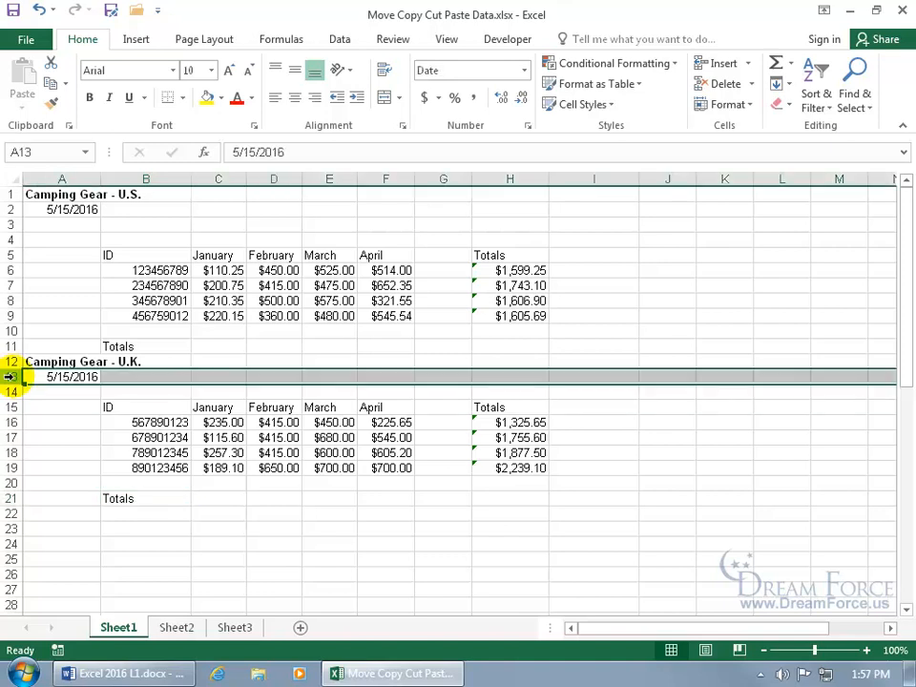
left_click_drag(10, 377, 20, 285)
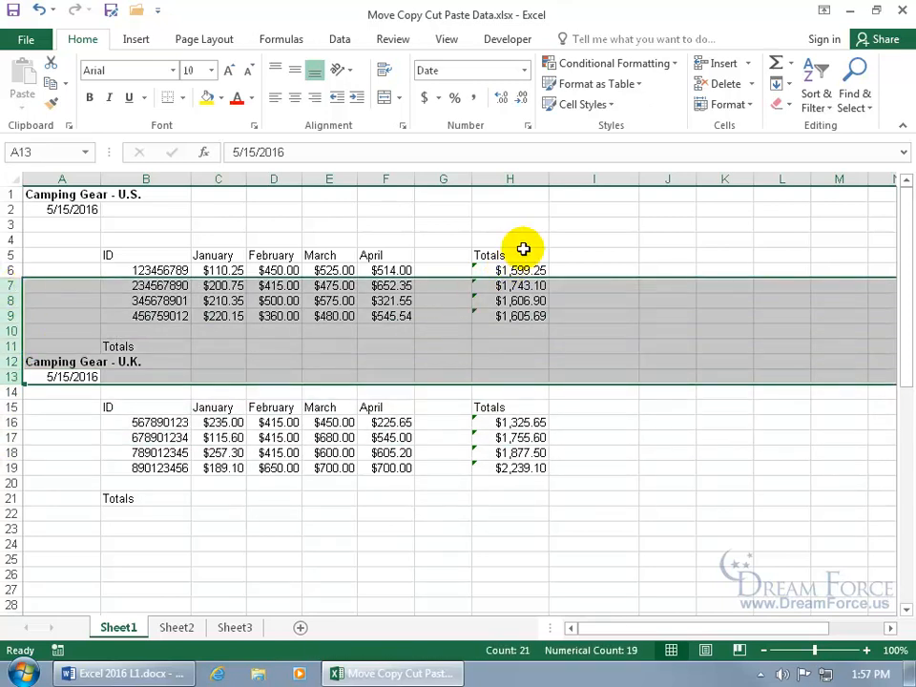
left_click(516, 178)
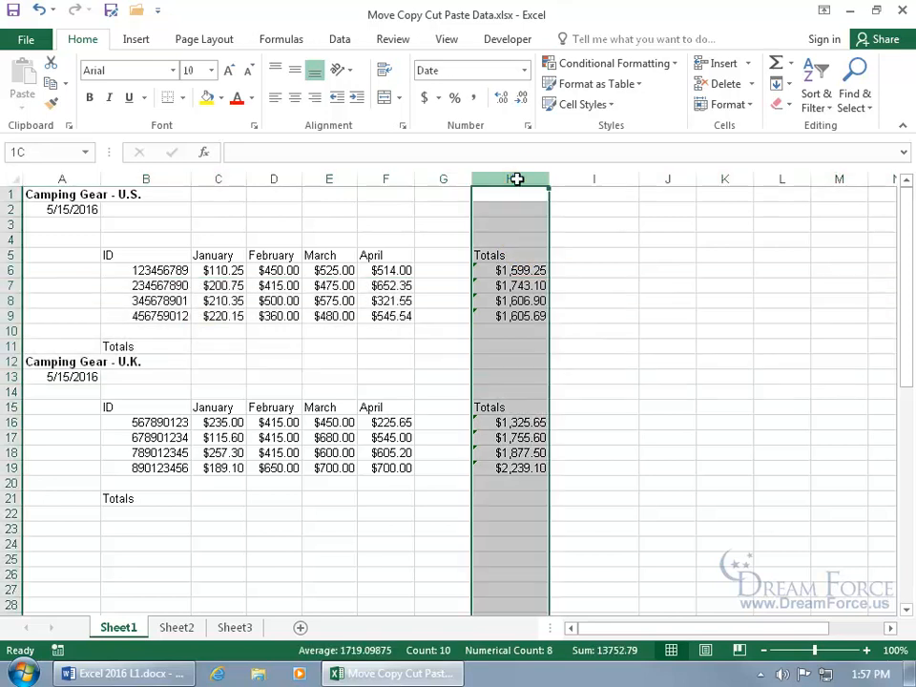
mouse_move(516, 178)
left_mouse_down()
mouse_move(624, 178)
mouse_move(474, 178)
mouse_move(538, 179)
mouse_move(527, 180)
left_mouse_up()
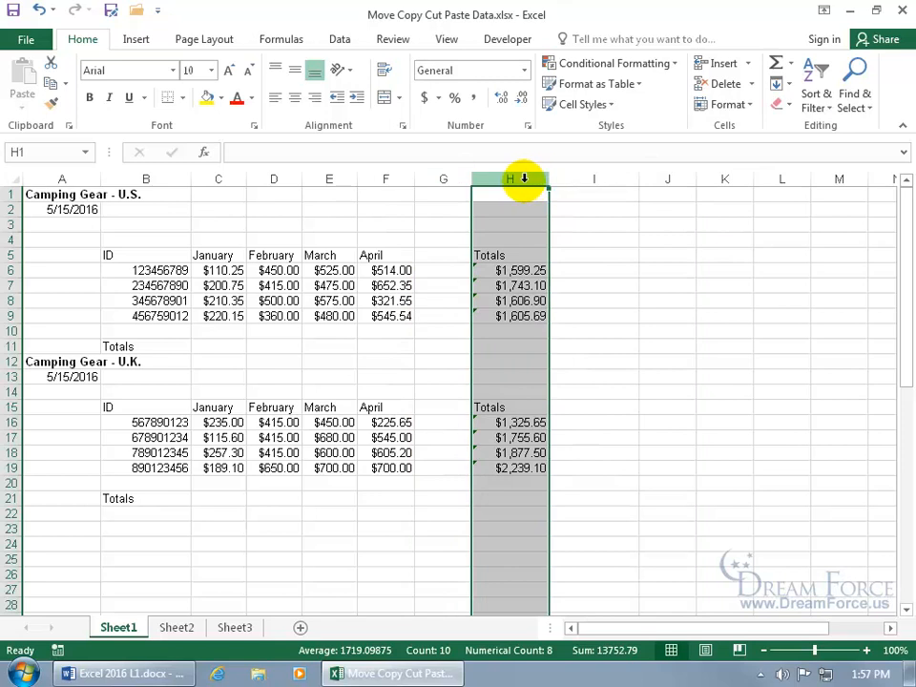
right_click(523, 178)
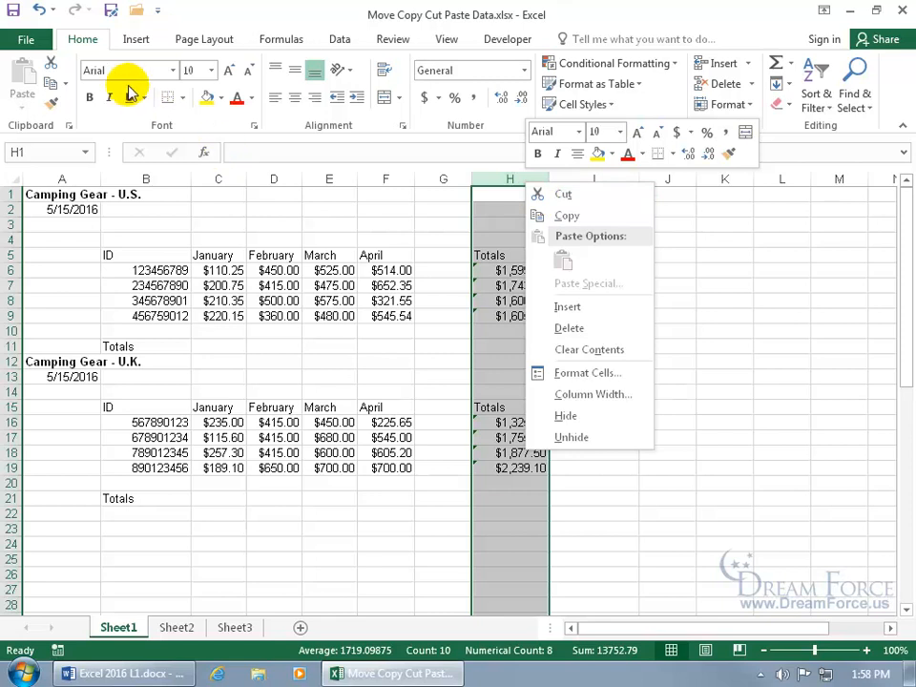
left_click(86, 41)
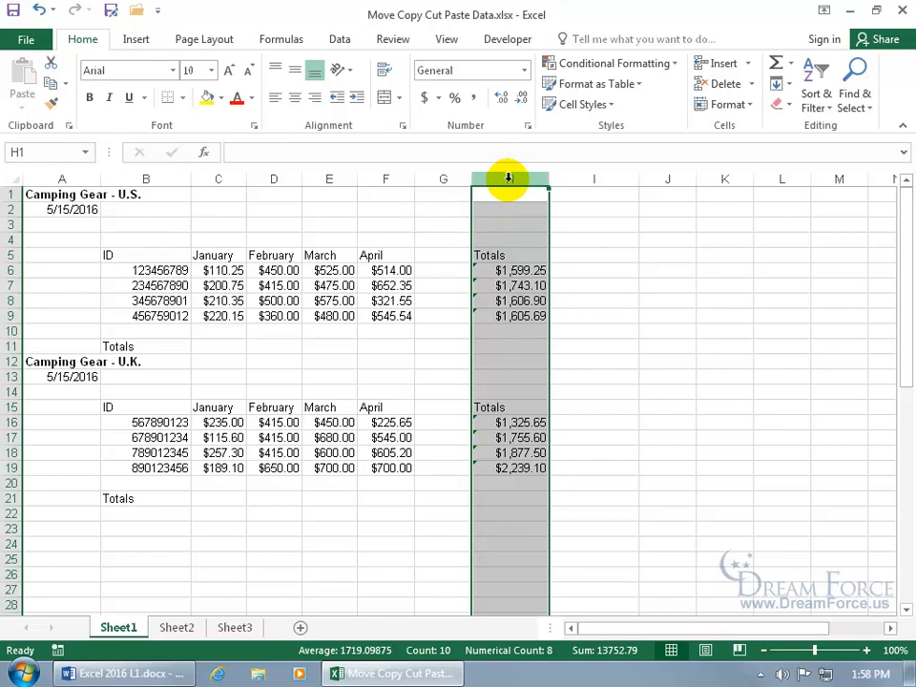
key("ctrl+x")
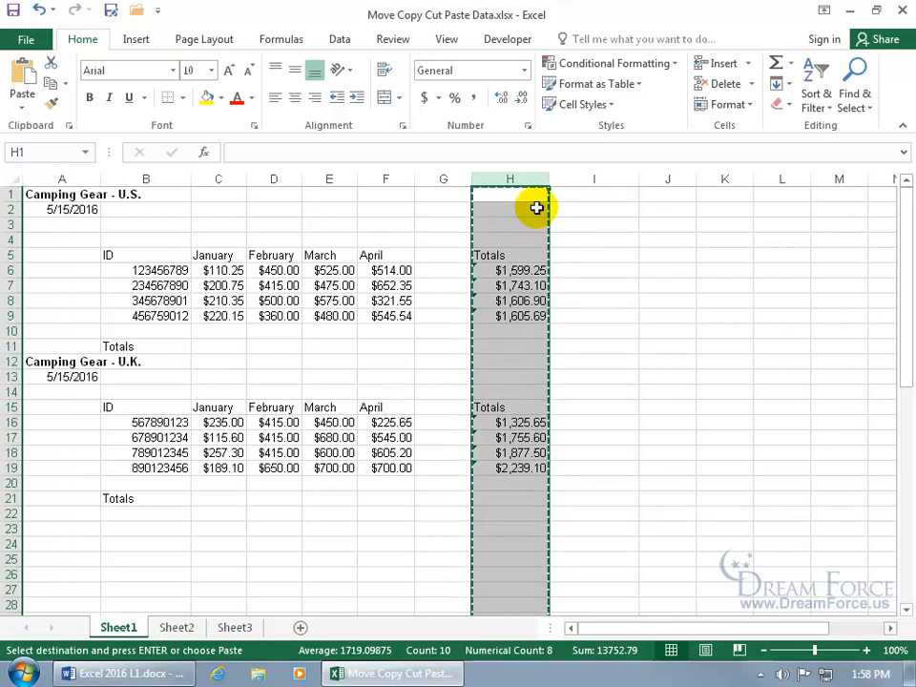
key("Escape")
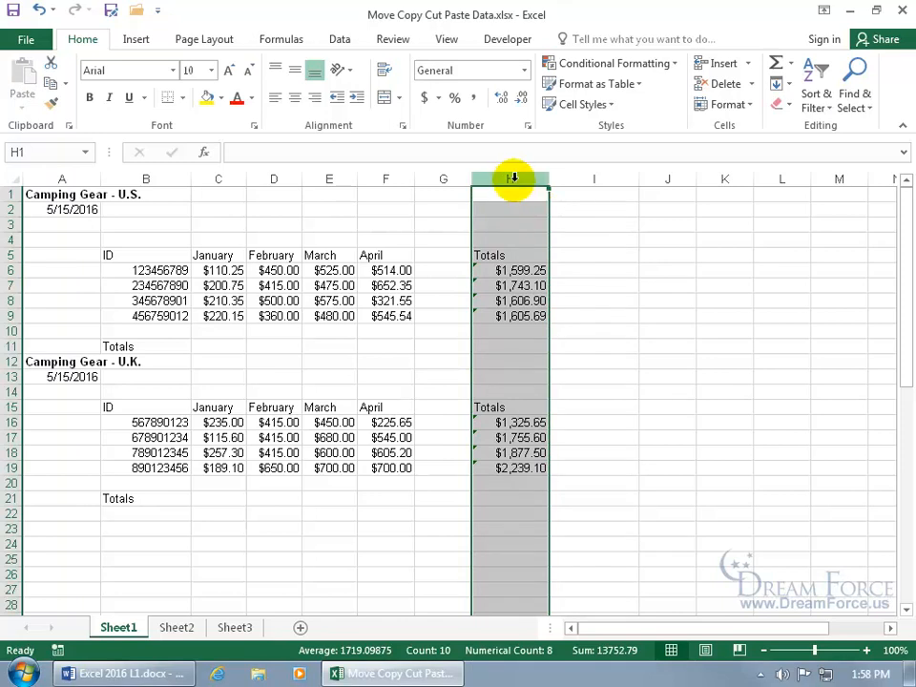
key("ctrl+c")
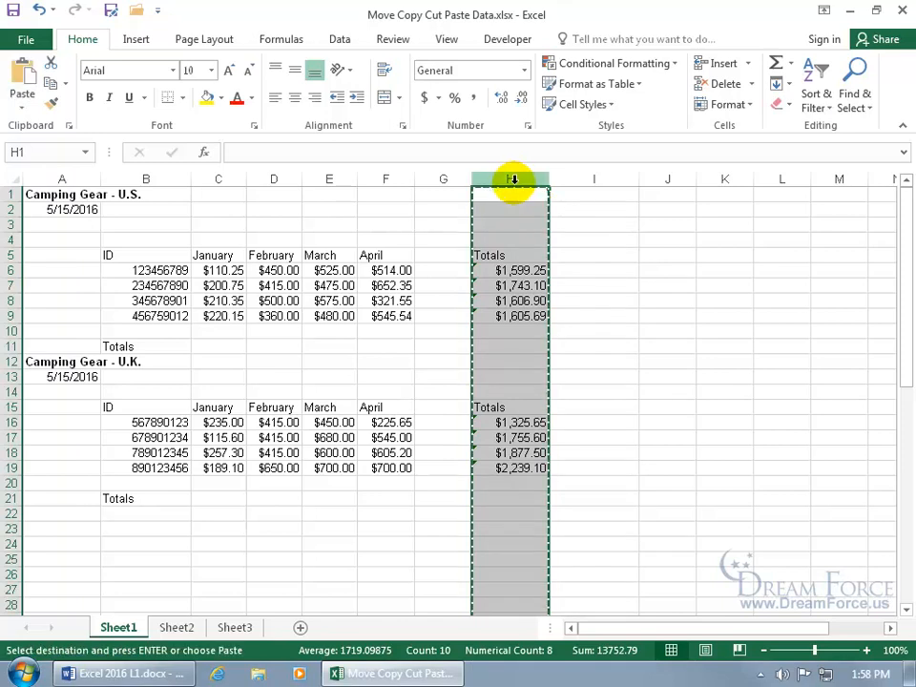
left_click(672, 179)
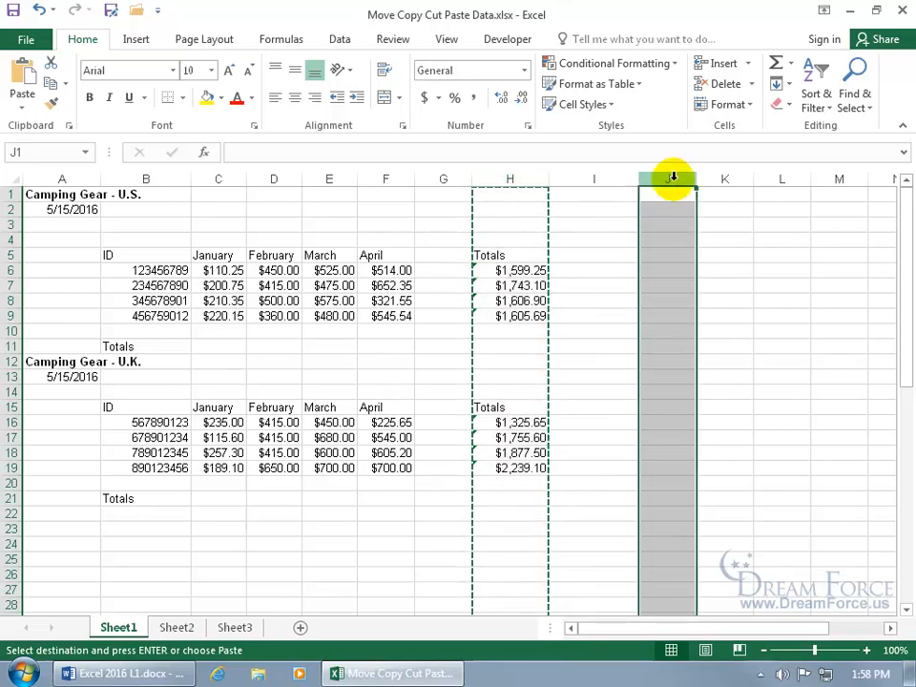
key("ctrl+v")
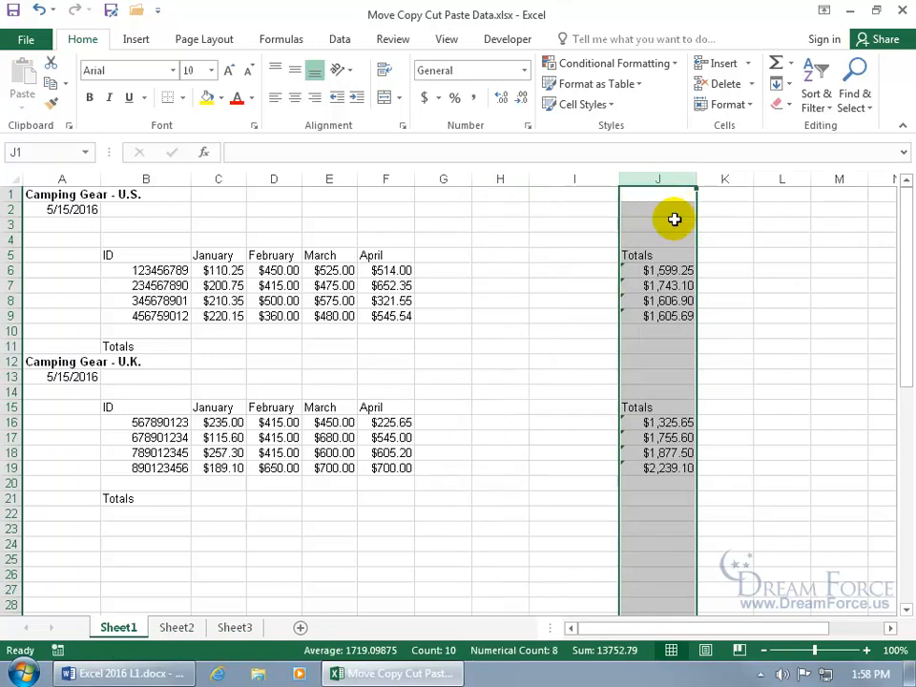
left_click(41, 11)
key("Escape")
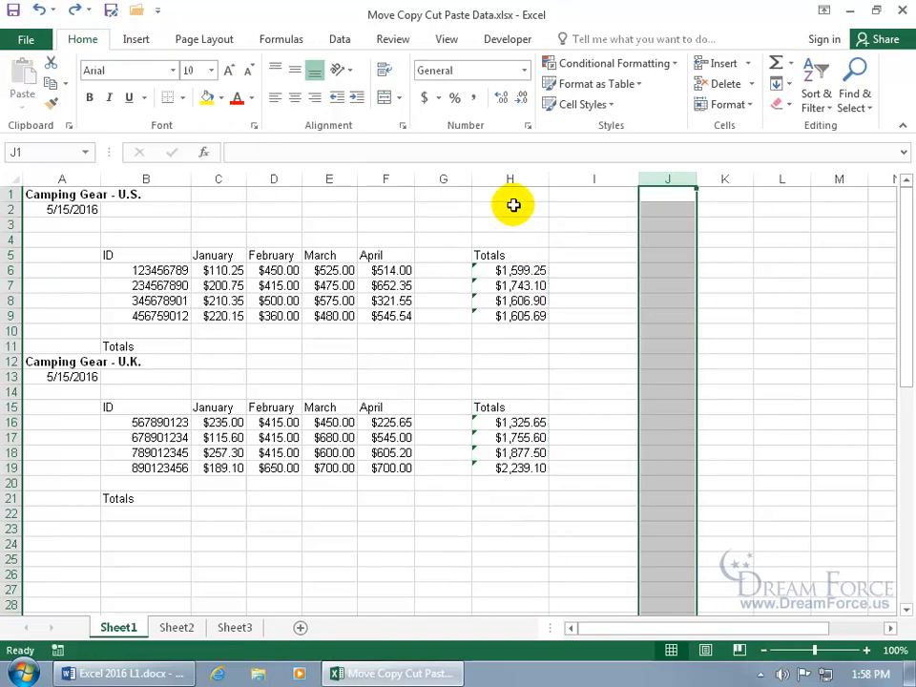
left_click(511, 180)
right_click(511, 180)
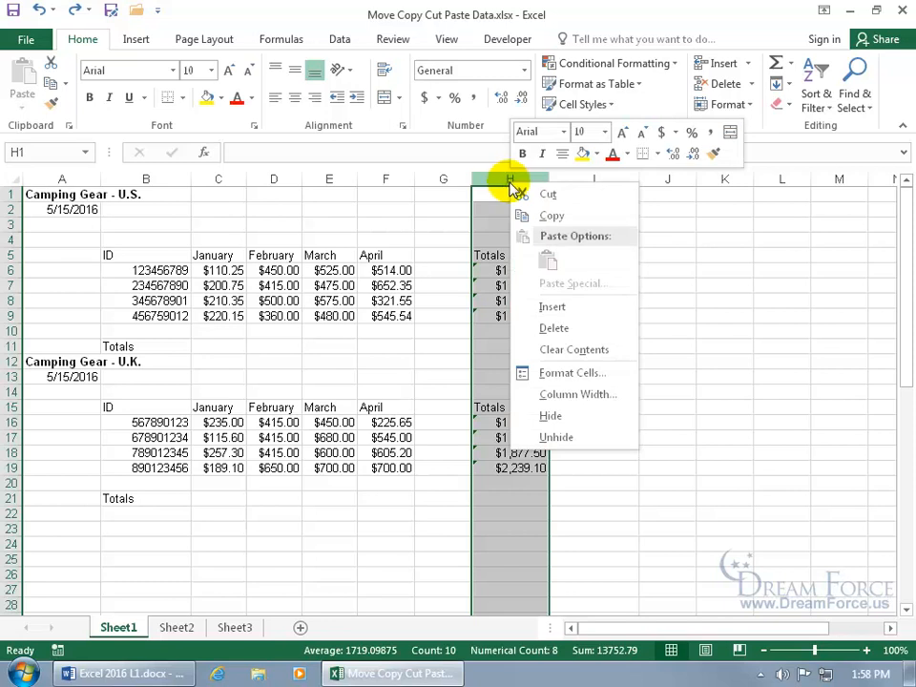
left_click(534, 194)
left_click(594, 178)
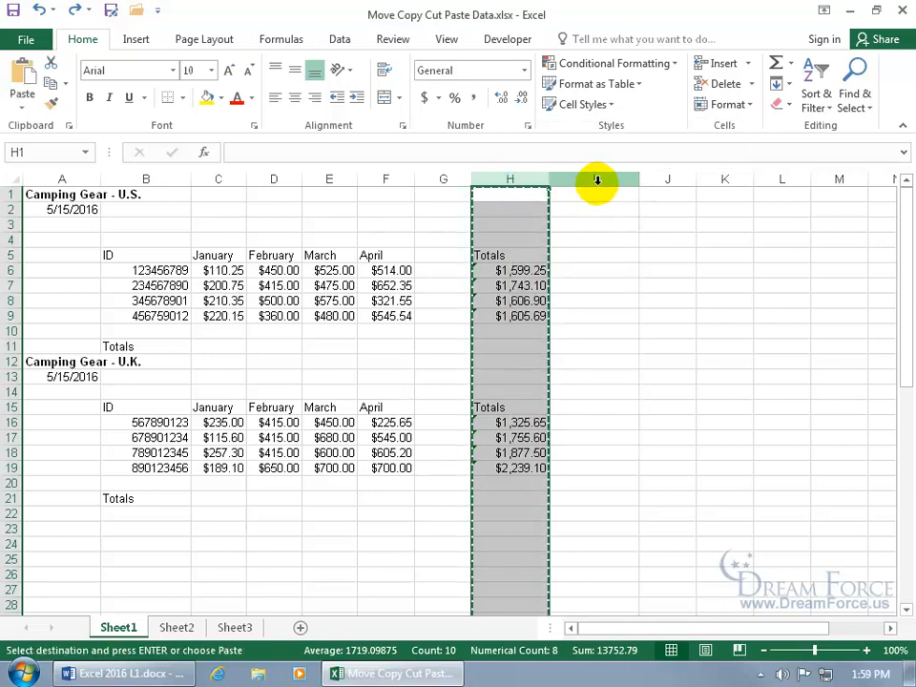
right_click(599, 182)
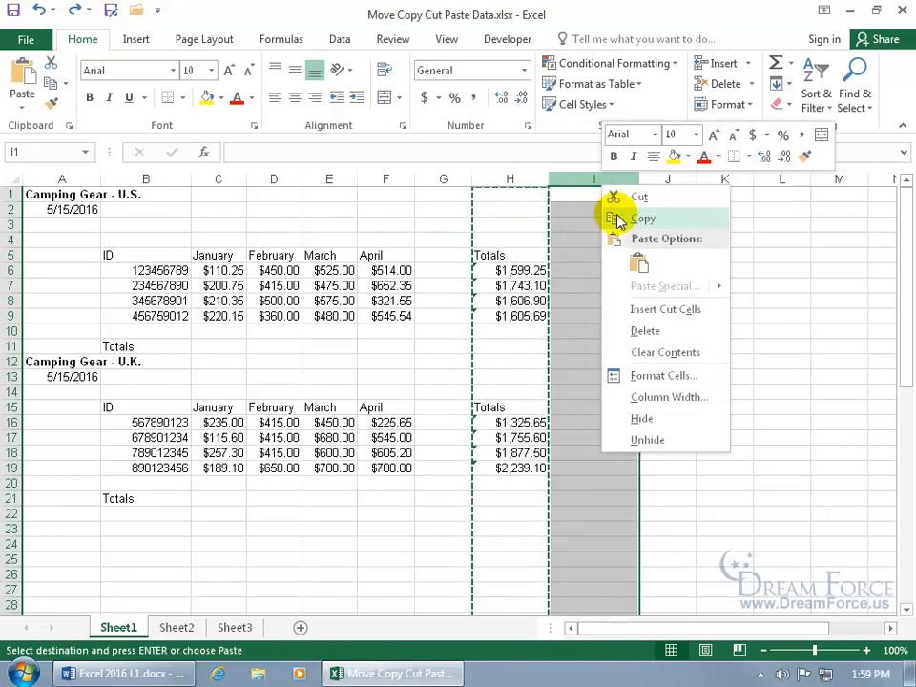
left_click(638, 264)
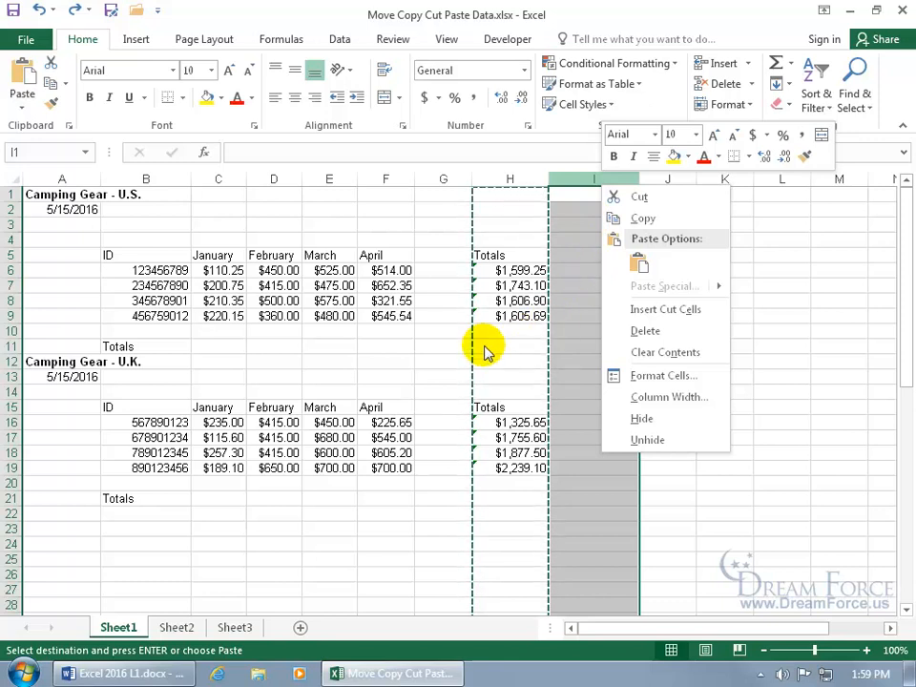
key("Escape")
key("Escape")
left_click(313, 349)
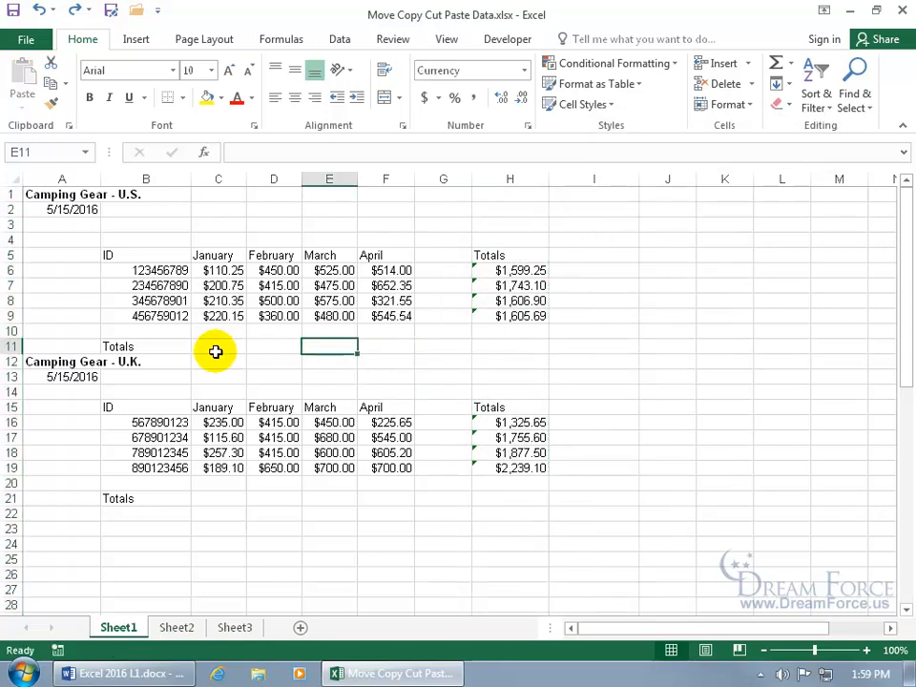
Cut row 9 and insert it above row 7, moving ID 456759012 to row 7
left_click(10, 315)
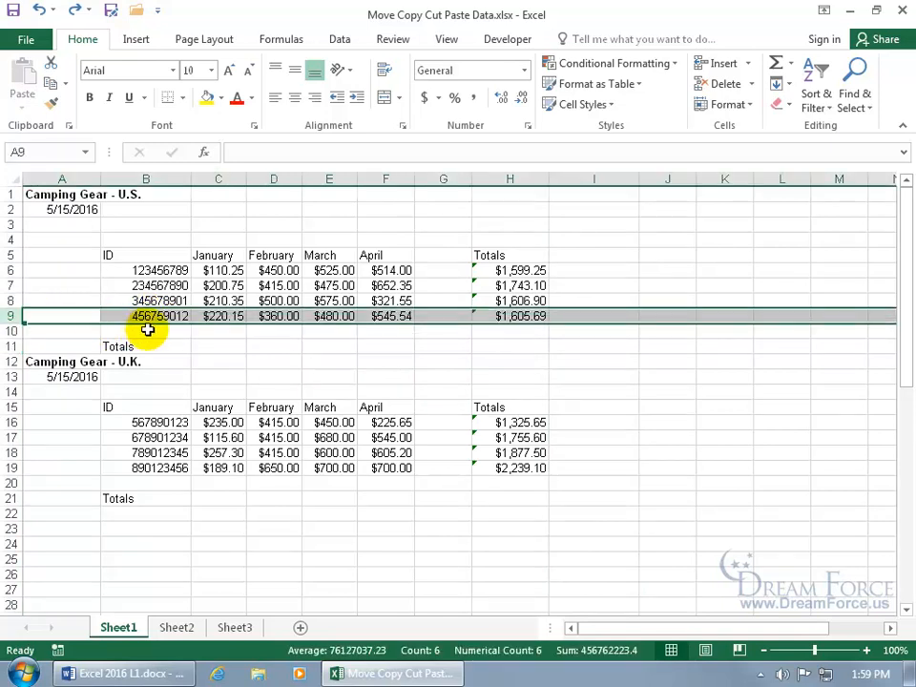
left_click(140, 285)
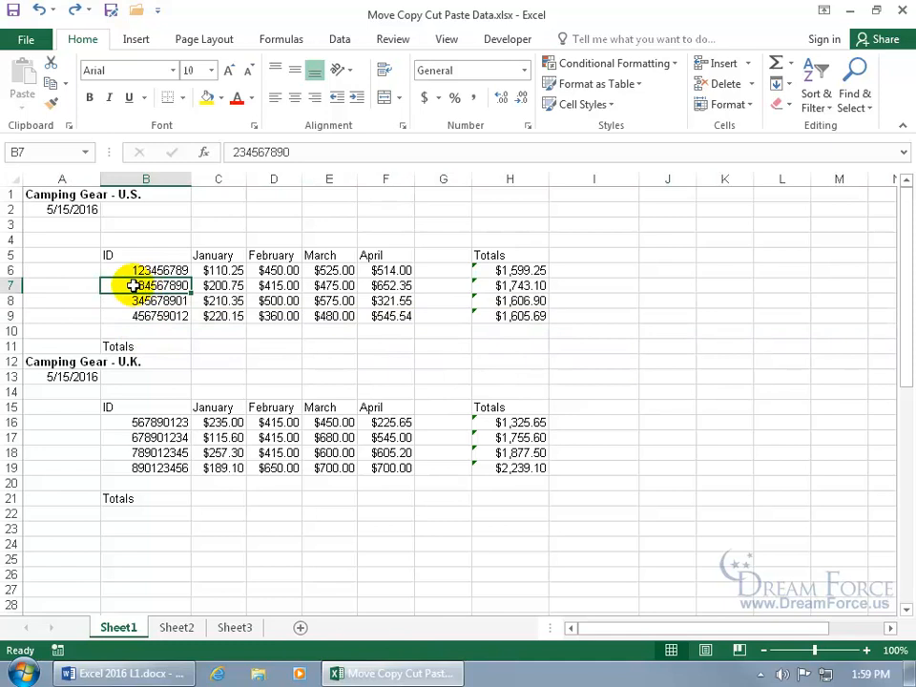
left_click(14, 285)
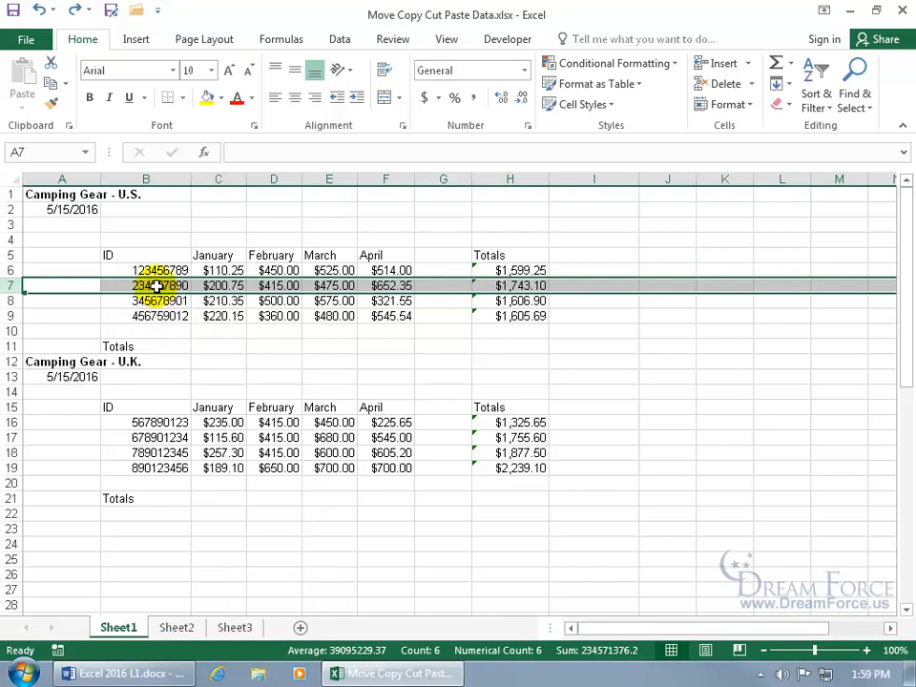
right_click(9, 316)
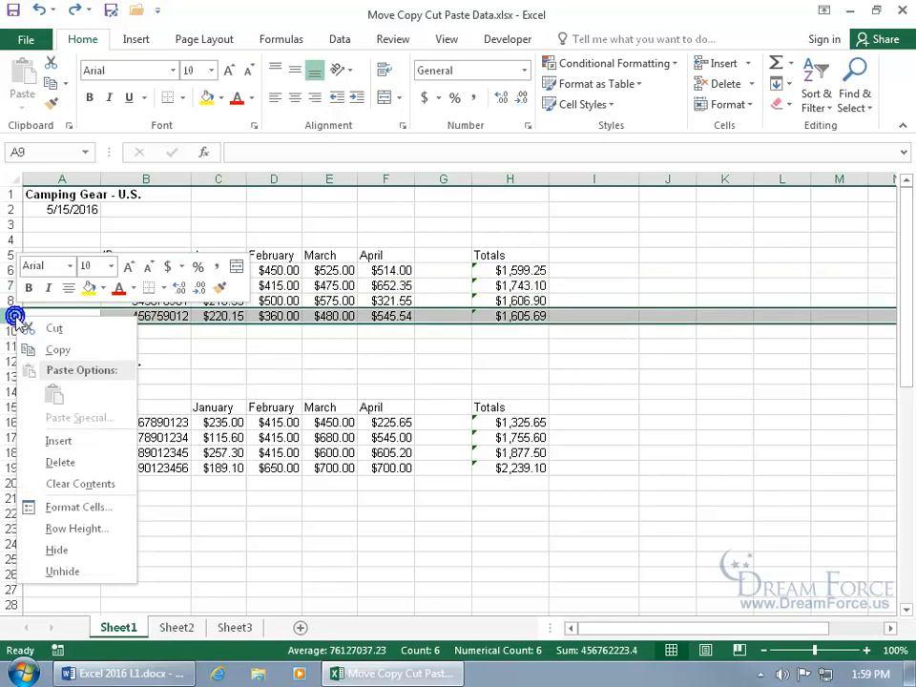
left_click(46, 327)
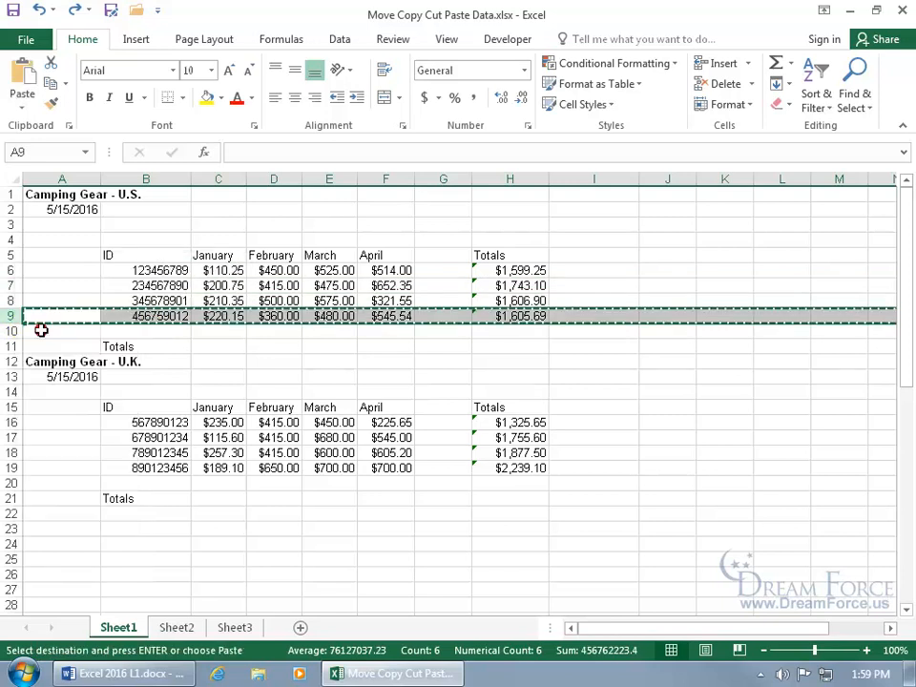
right_click(10, 285)
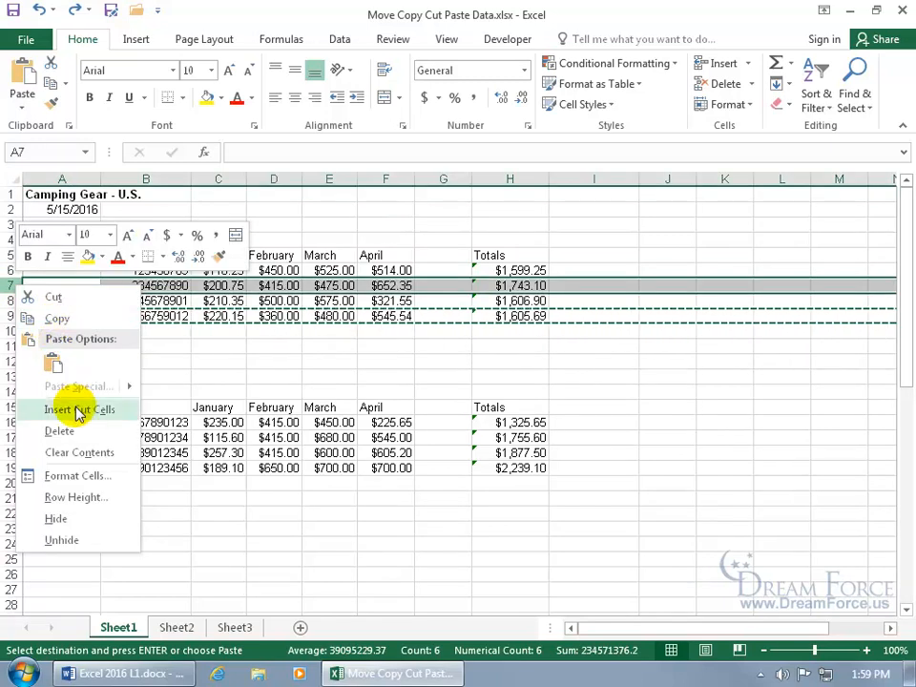
left_click(78, 409)
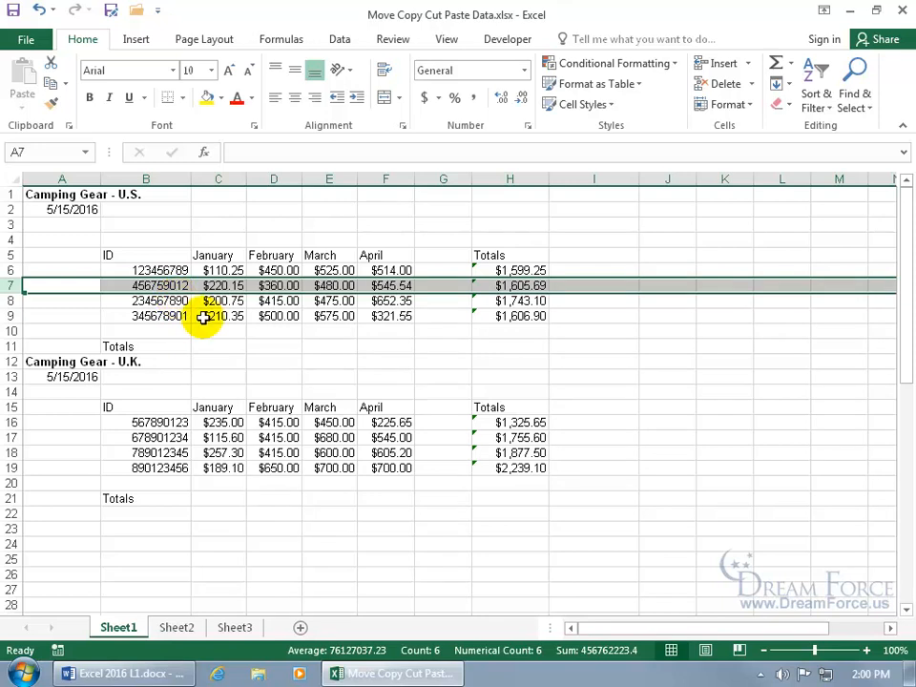
left_click(233, 483)
left_click(233, 484)
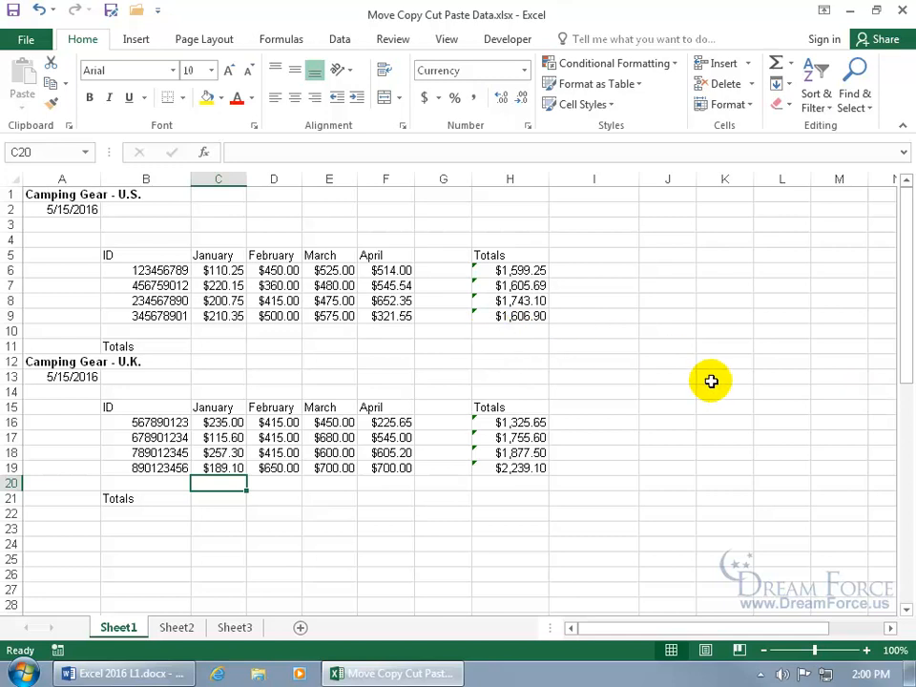
Copy the January heading from C5 and show it in the Clipboard pane
left_click(230, 255)
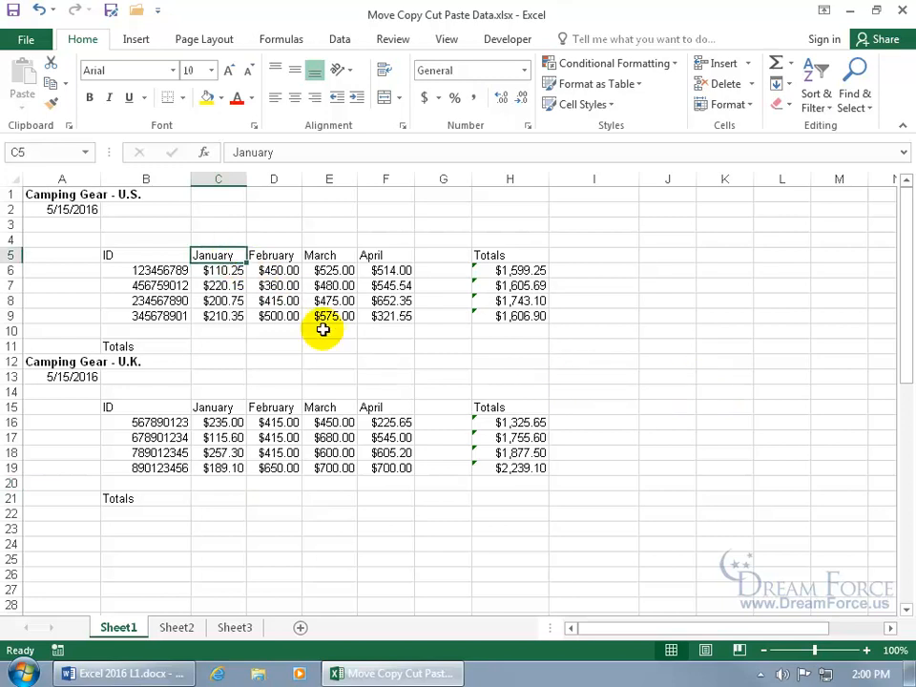
key("ctrl+c")
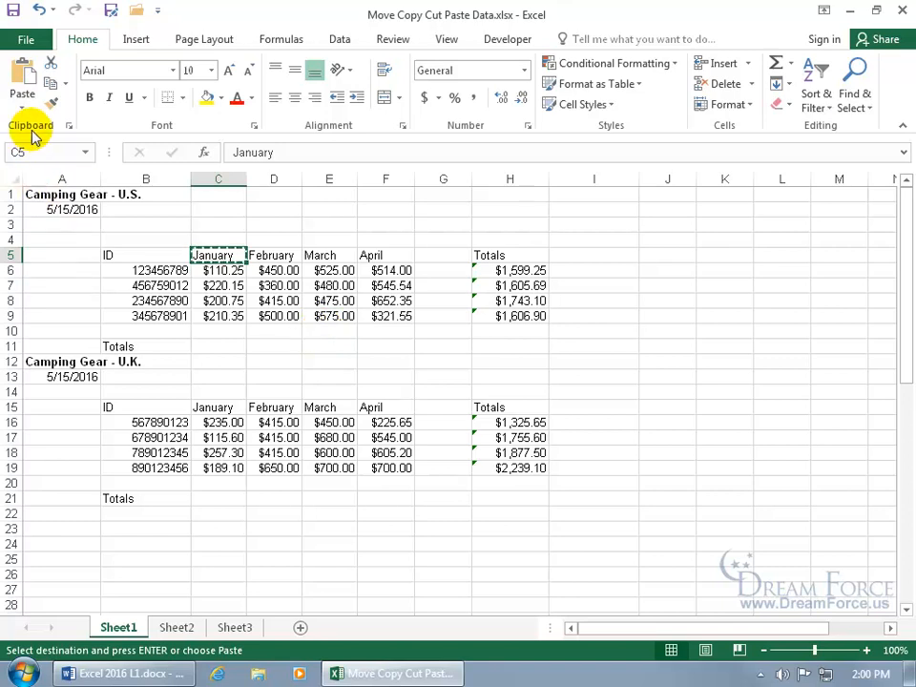
left_click(68, 126)
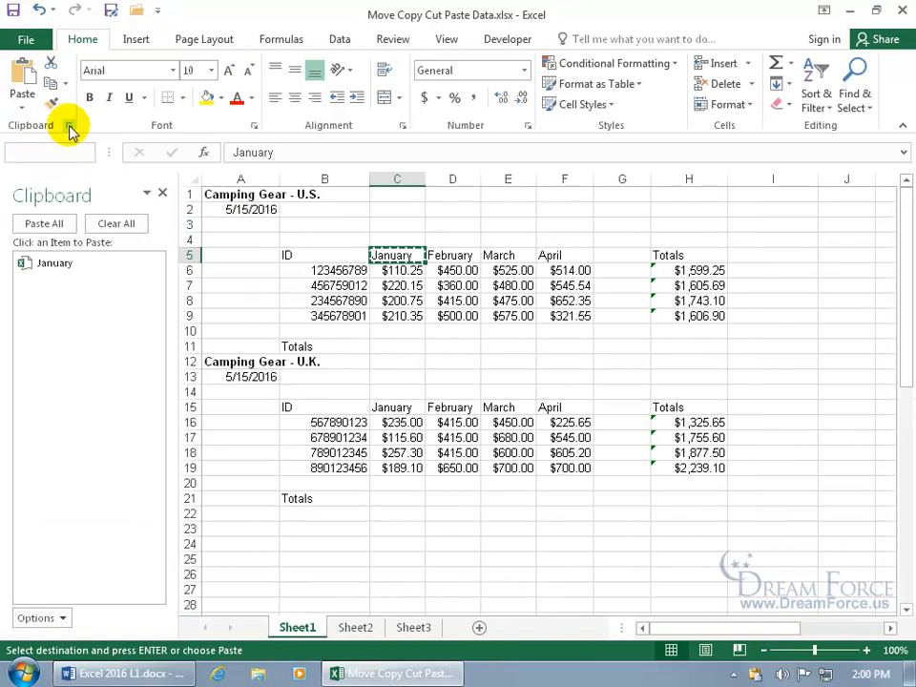
Copy the February heading from D5 into the Clipboard pane
mouse_move(117, 289)
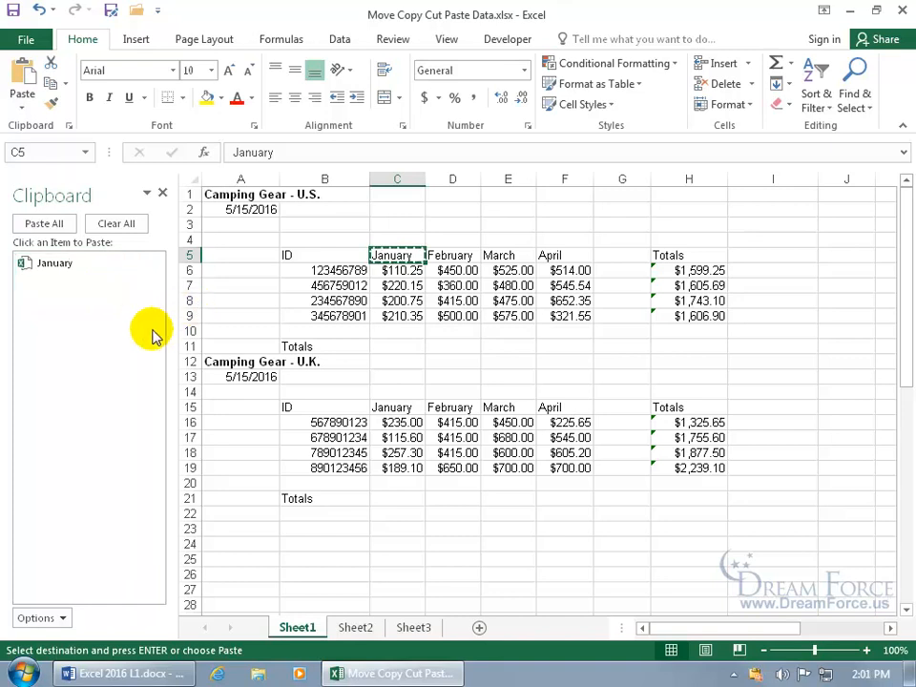
left_click(403, 360)
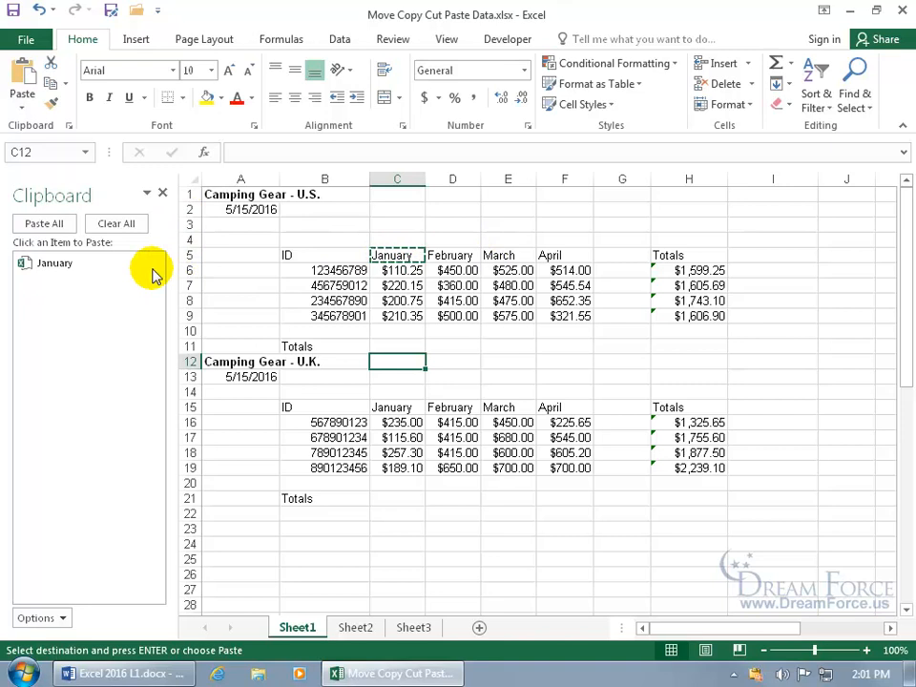
left_click(454, 255)
key("ctrl+c")
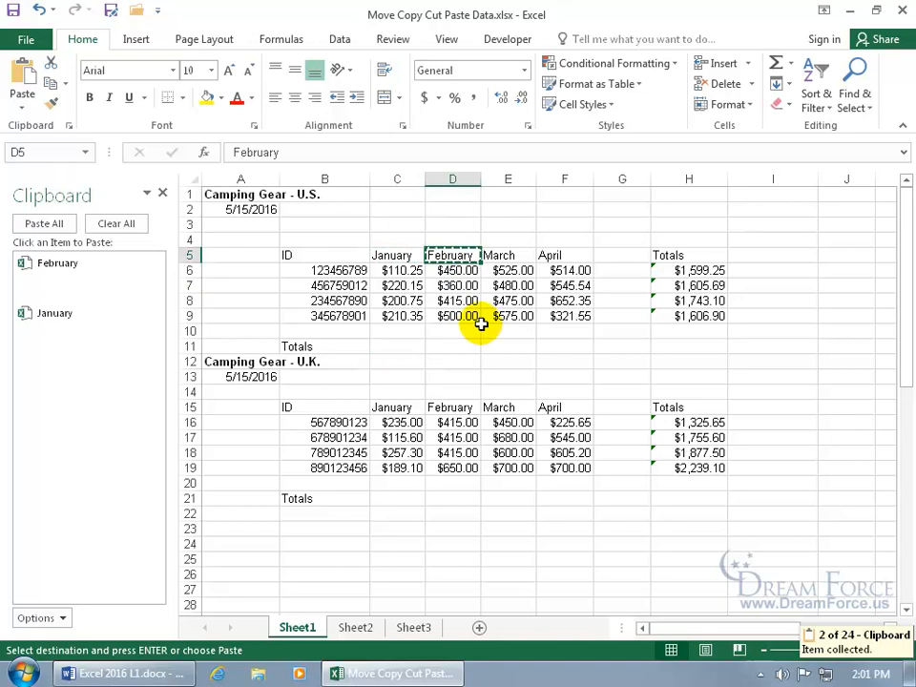
Copy the U.S. totals H5:H9, then delete that item from the Clipboard pane
left_click_drag(682, 256, 703, 316)
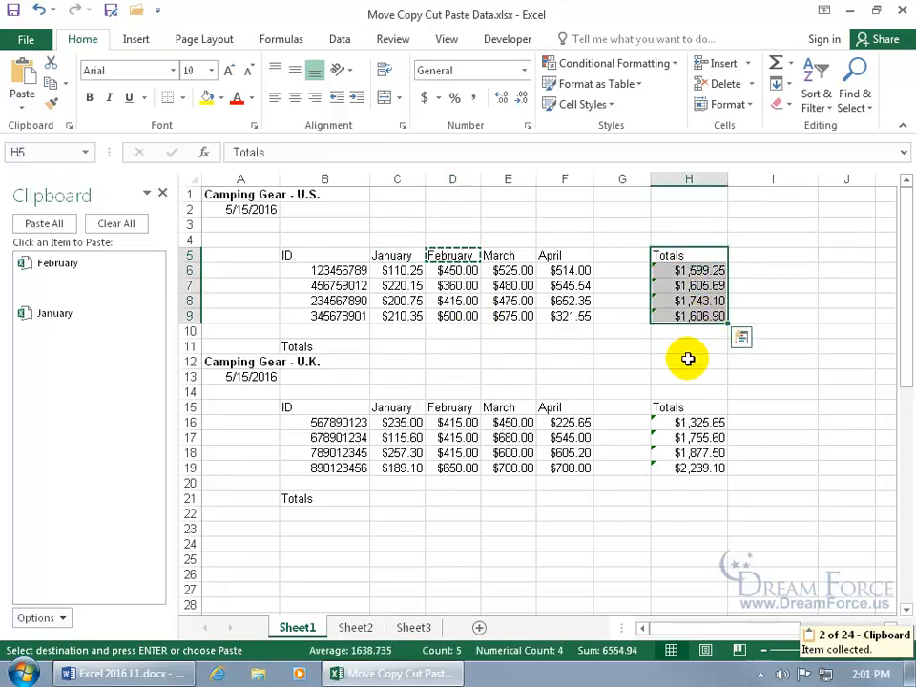
key("ctrl+c")
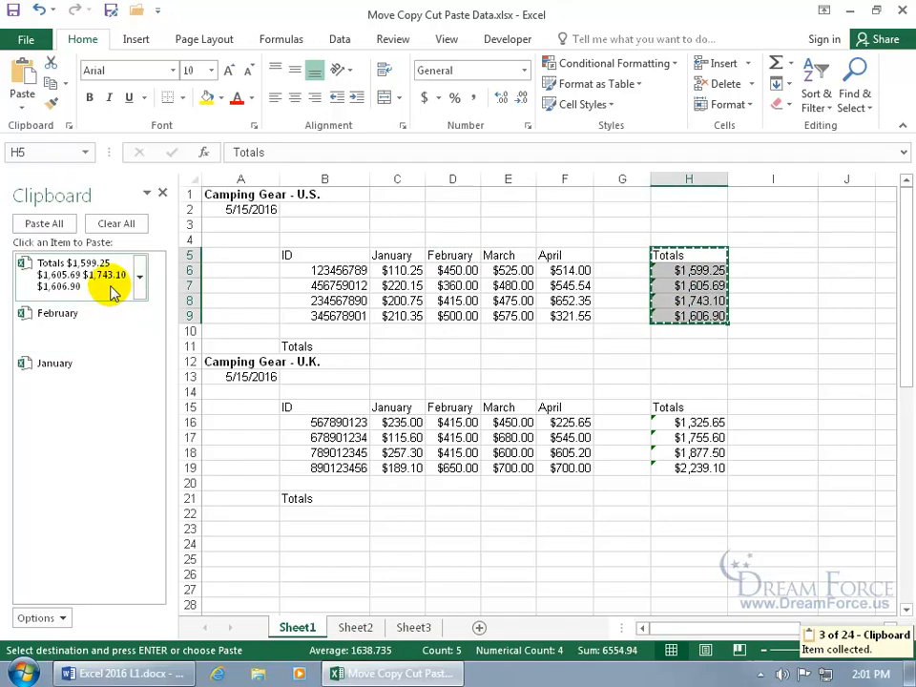
left_click(139, 276)
left_click(139, 333)
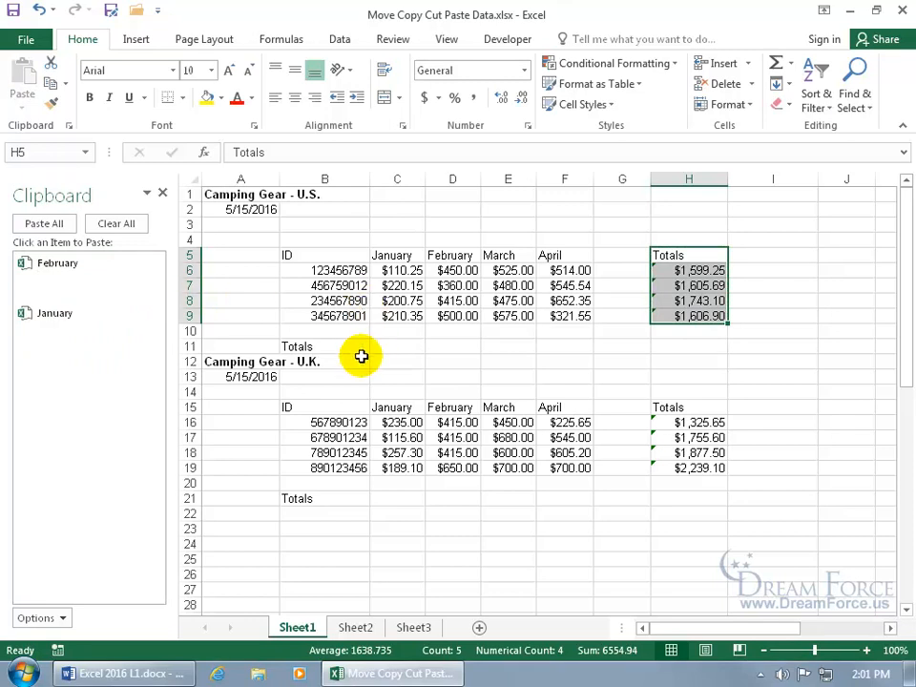
Copy the B21 Totals label and the U.K. month headings C15:F15 to the clipboard
left_click(302, 495)
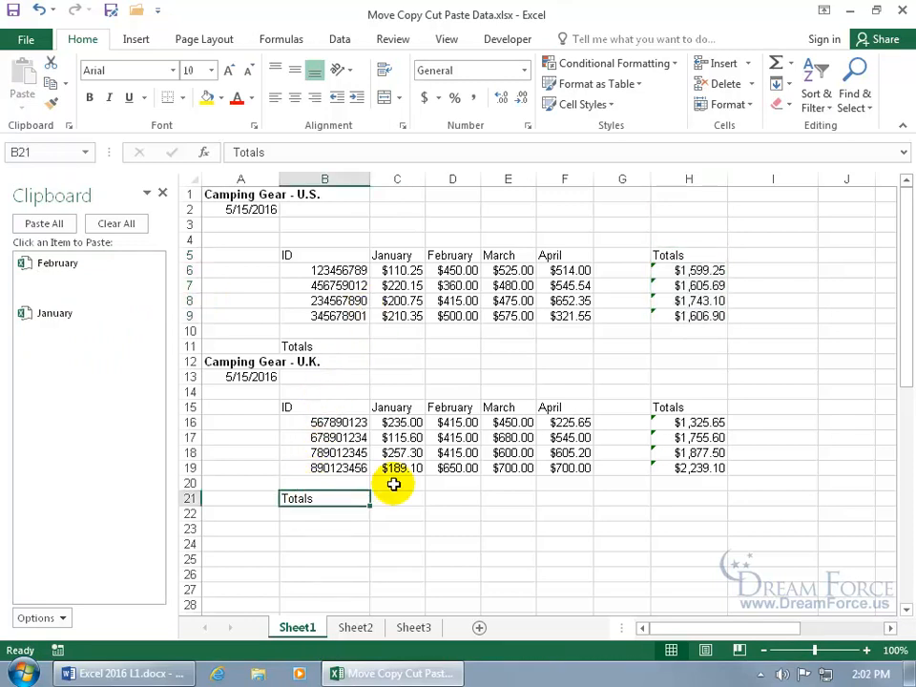
key("ctrl+c")
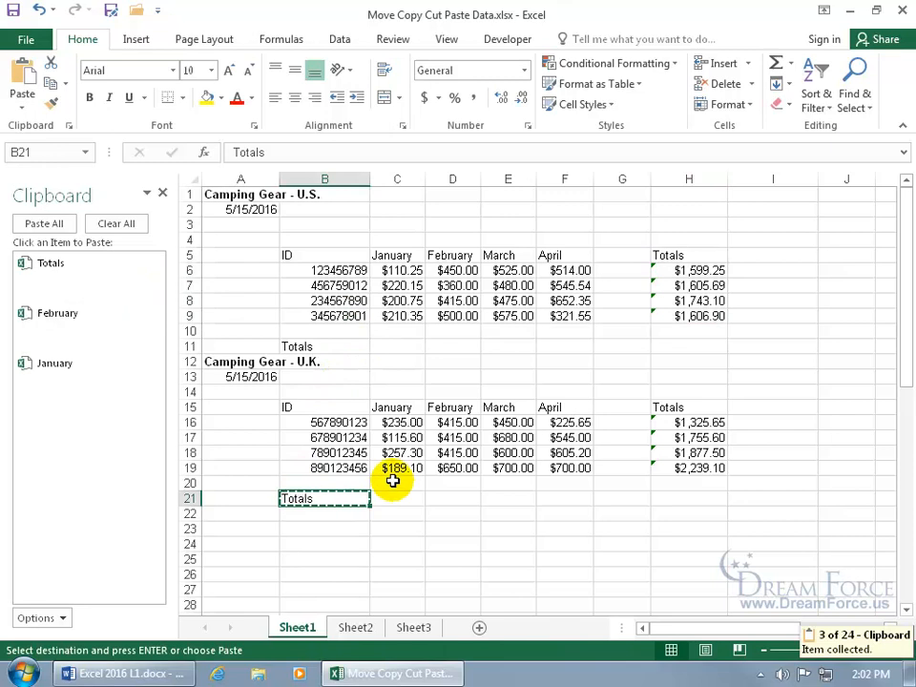
left_click(401, 407)
left_click_drag(420, 407, 552, 407)
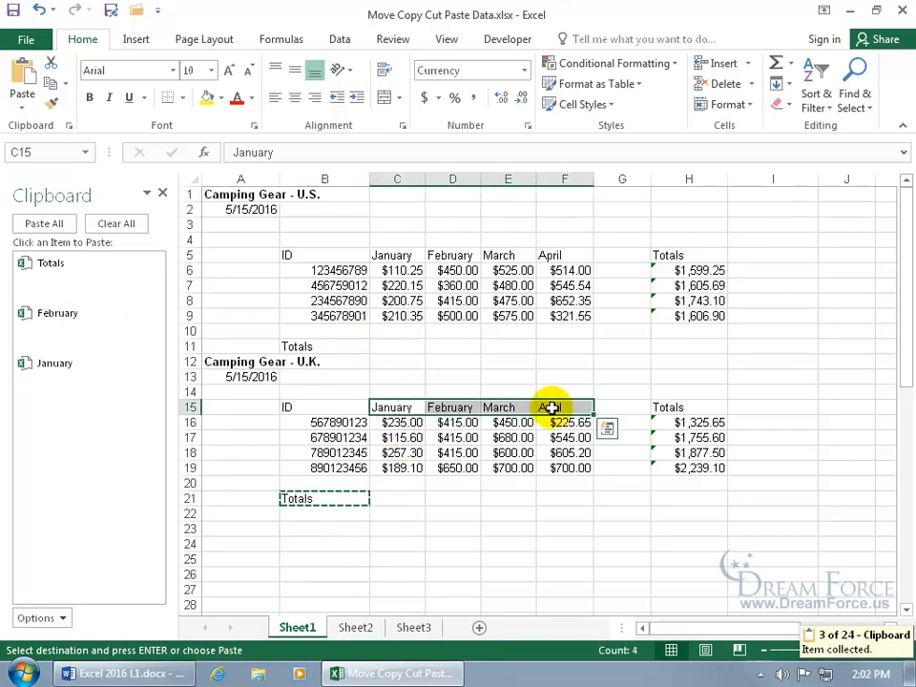
key("ctrl+c")
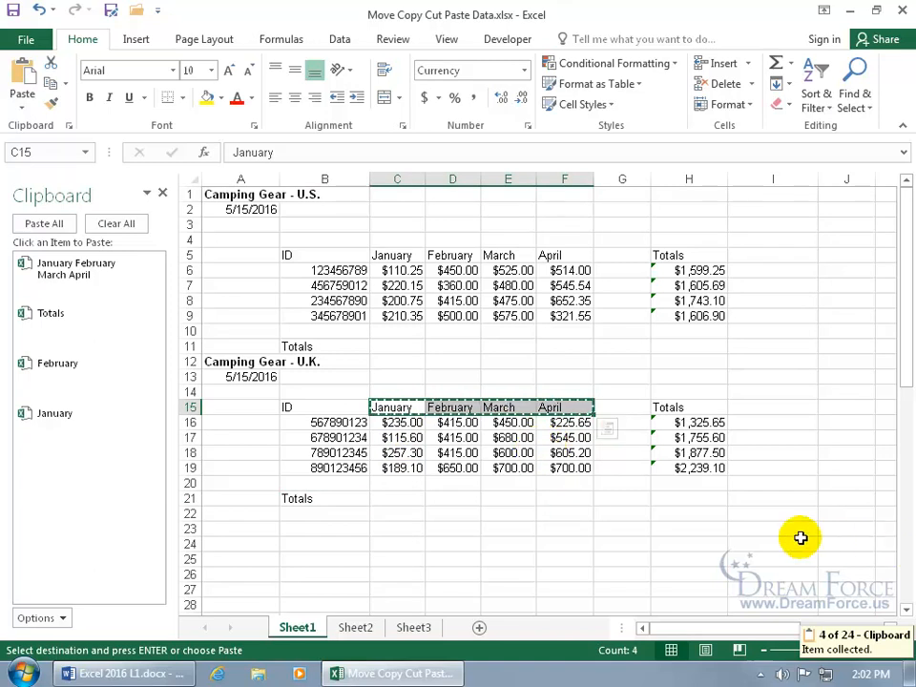
On Sheet2, paste the Totals clipboard item into C7
left_click(361, 627)
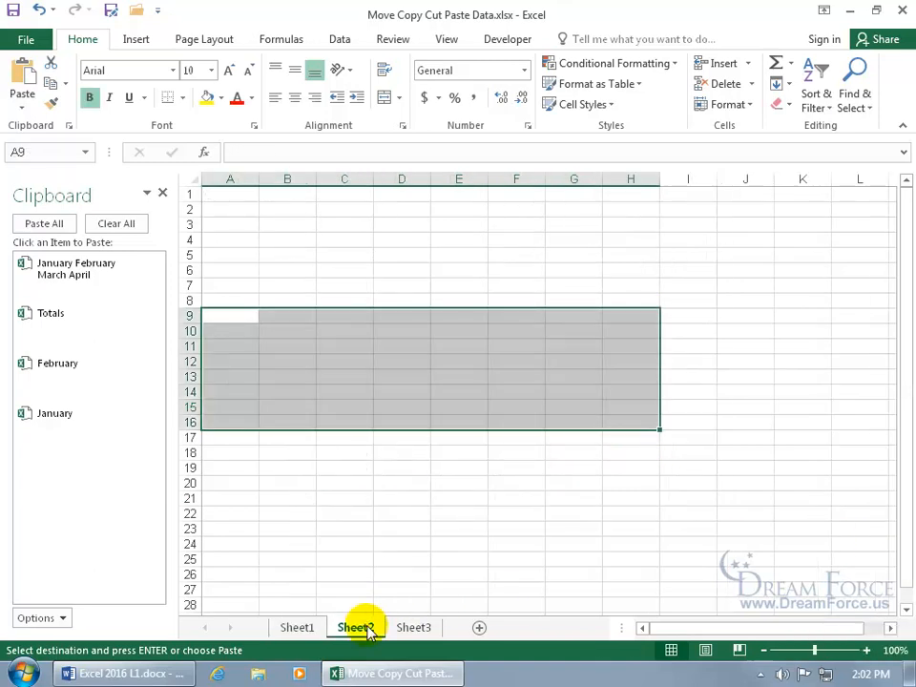
left_click(343, 286)
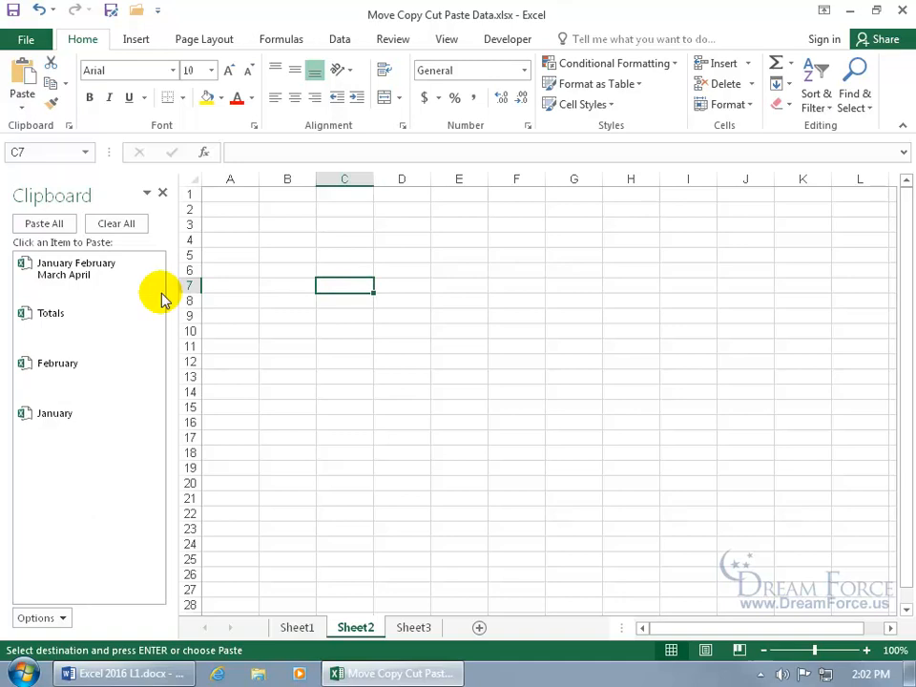
left_click(87, 321)
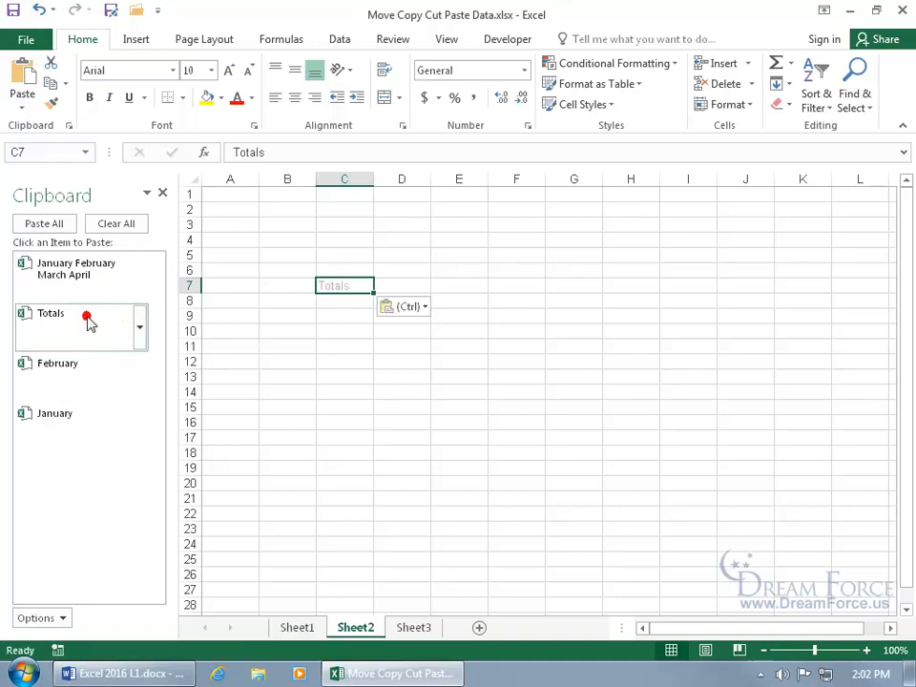
left_click(142, 328)
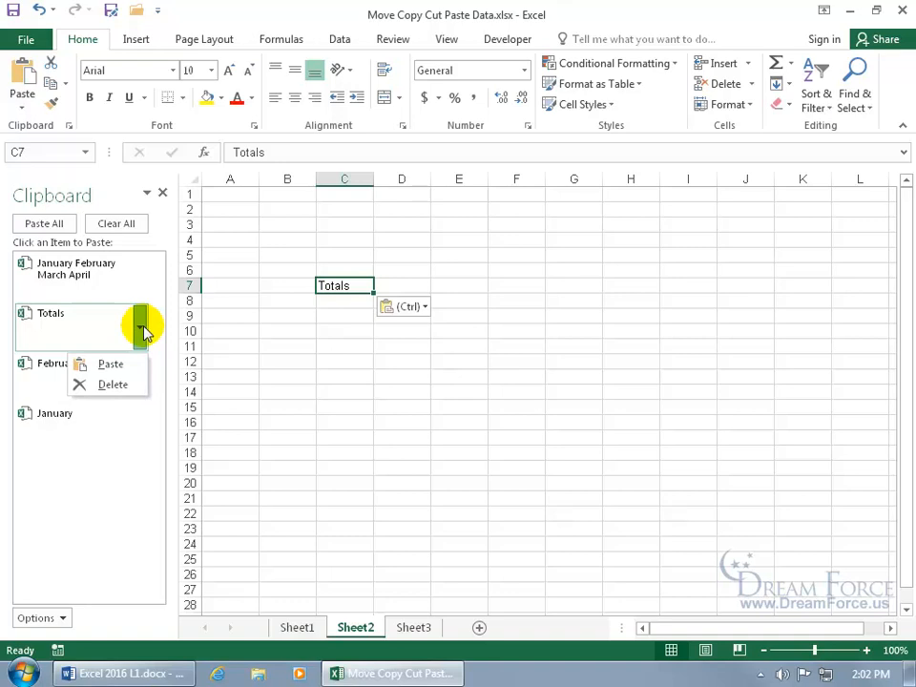
left_click(129, 365)
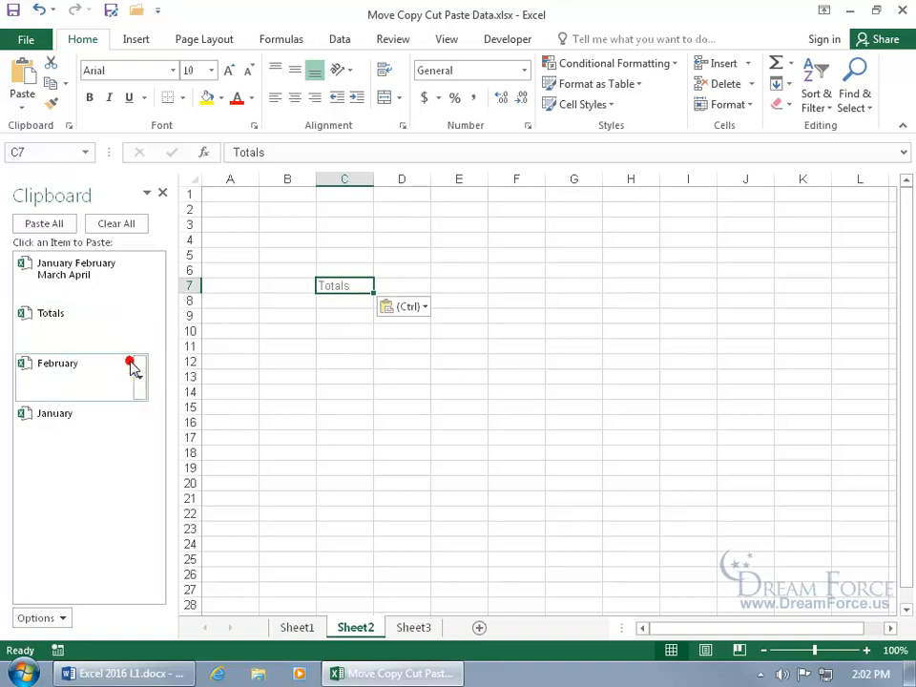
Delete the Totals item from the Clipboard pane and paste all remaining items at C9
right_click(81, 321)
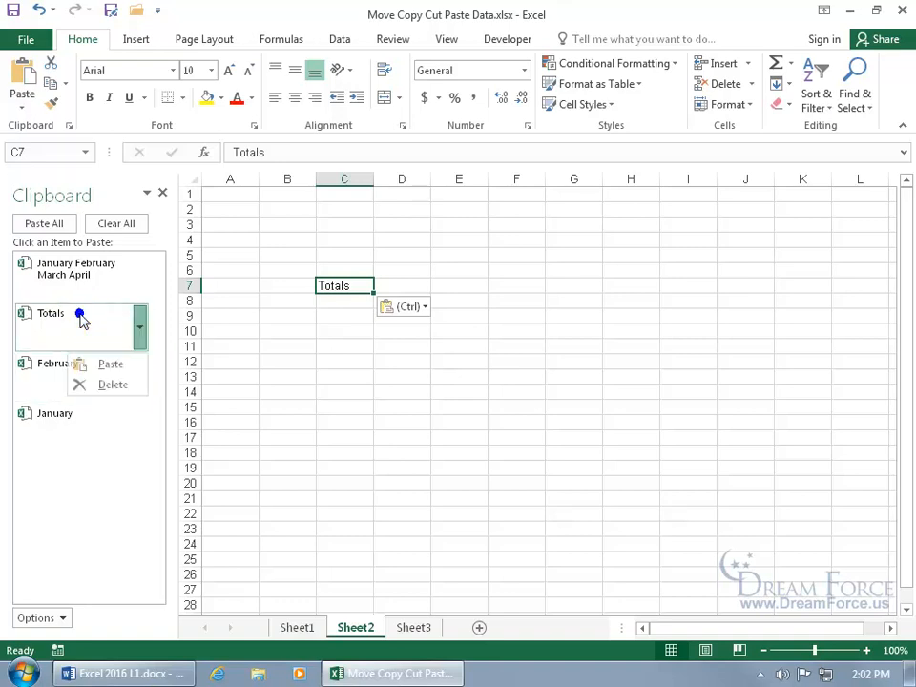
left_click(114, 384)
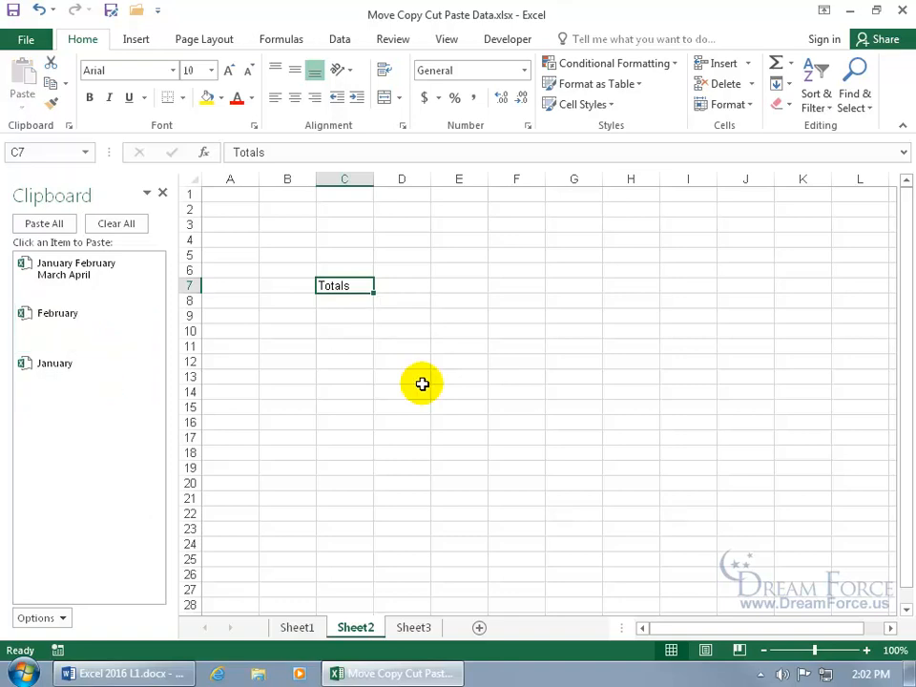
left_click(340, 314)
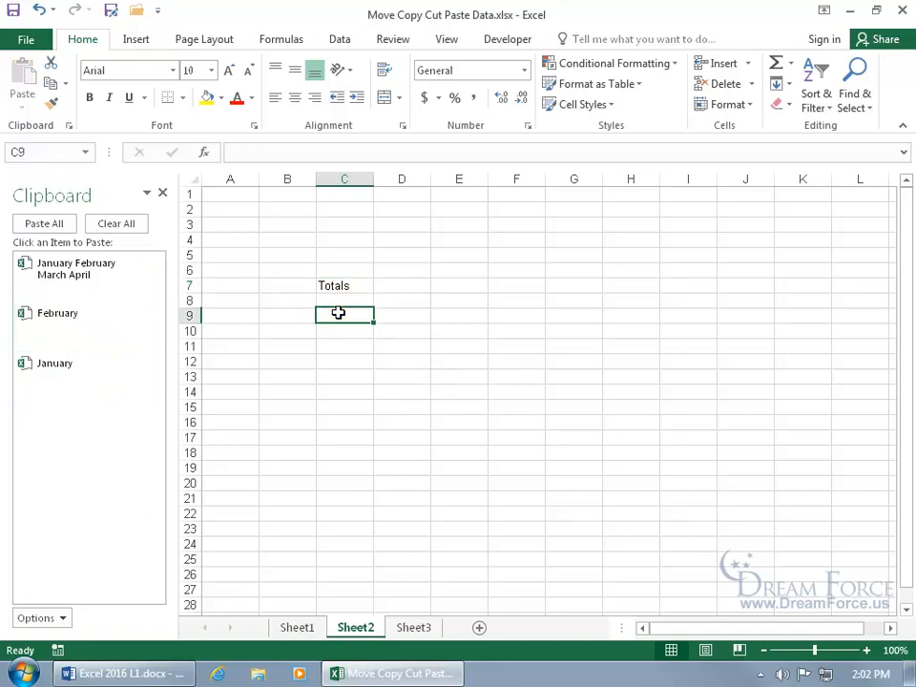
left_click(46, 223)
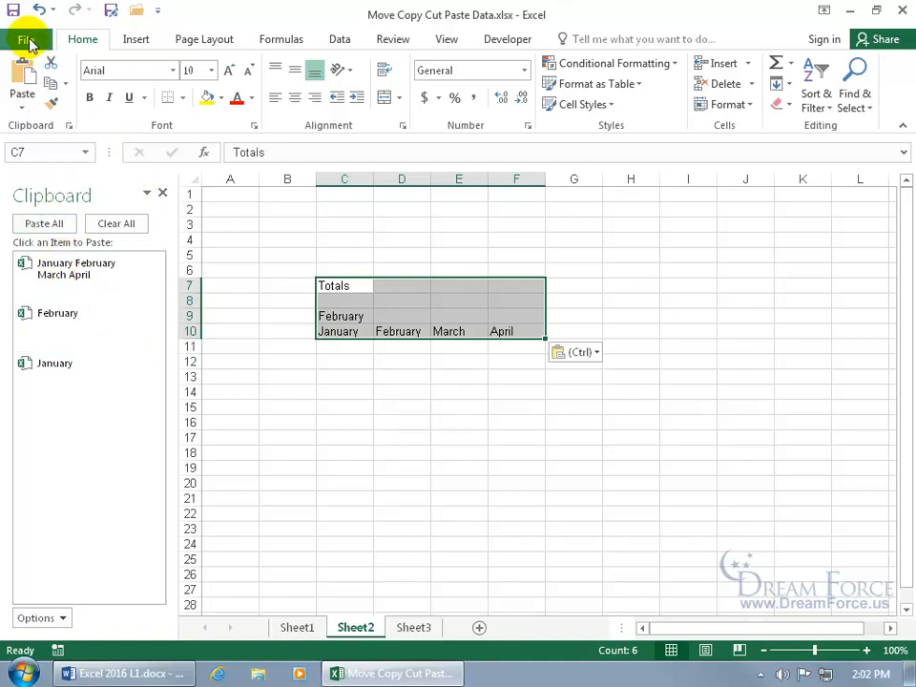
Create a new blank workbook, Book1, keeping the clipboard items available
left_click(28, 42)
left_click(44, 117)
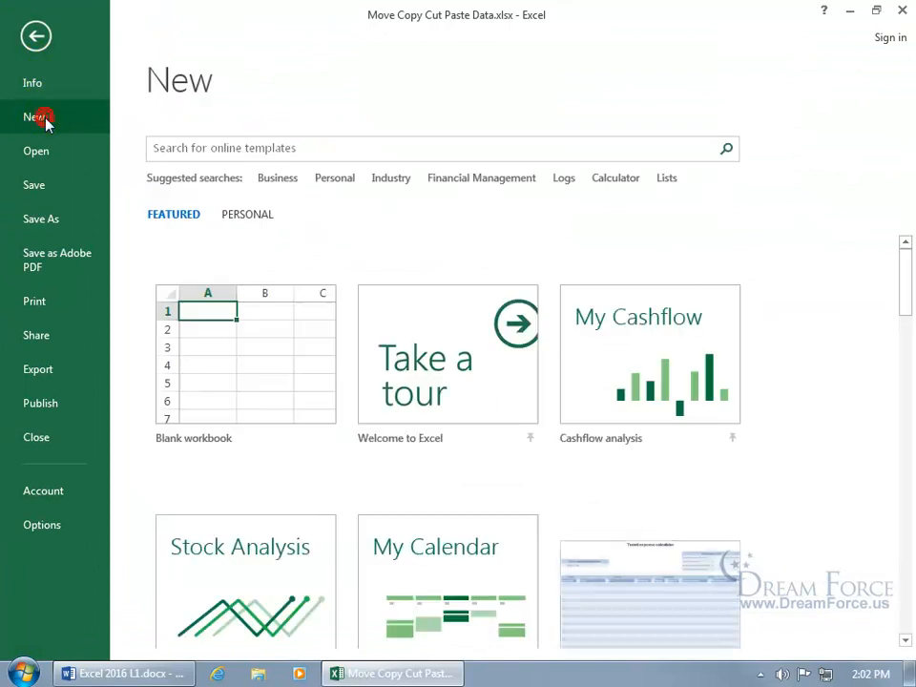
left_click(214, 332)
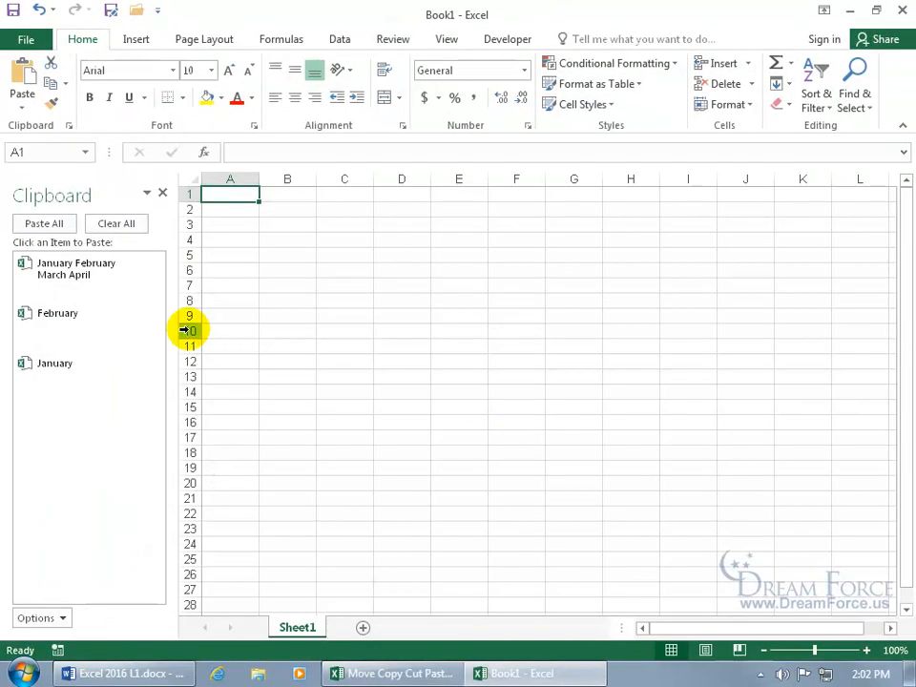
mouse_move(148, 336)
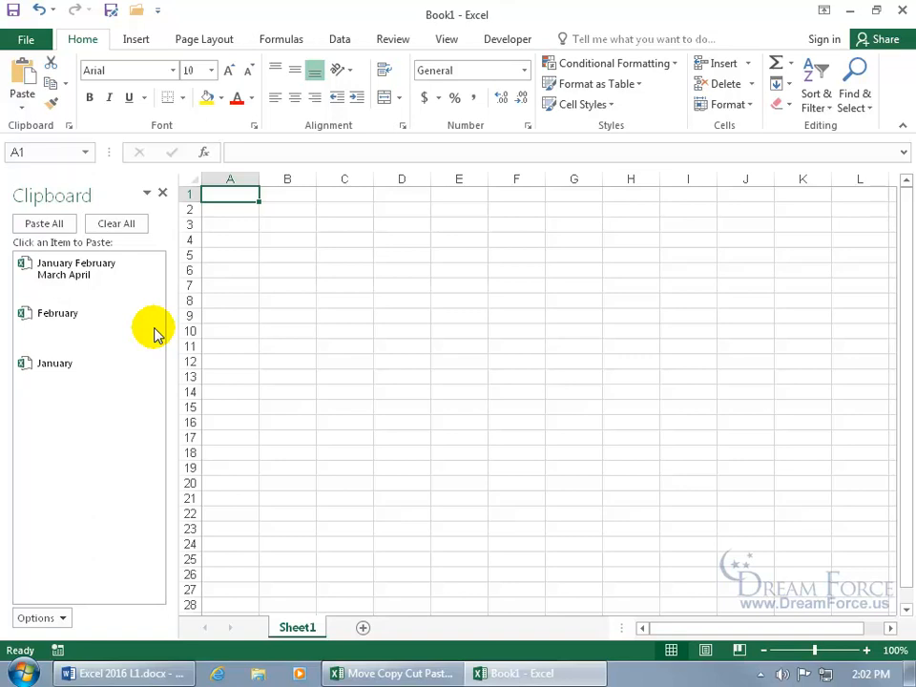
right_click(151, 672)
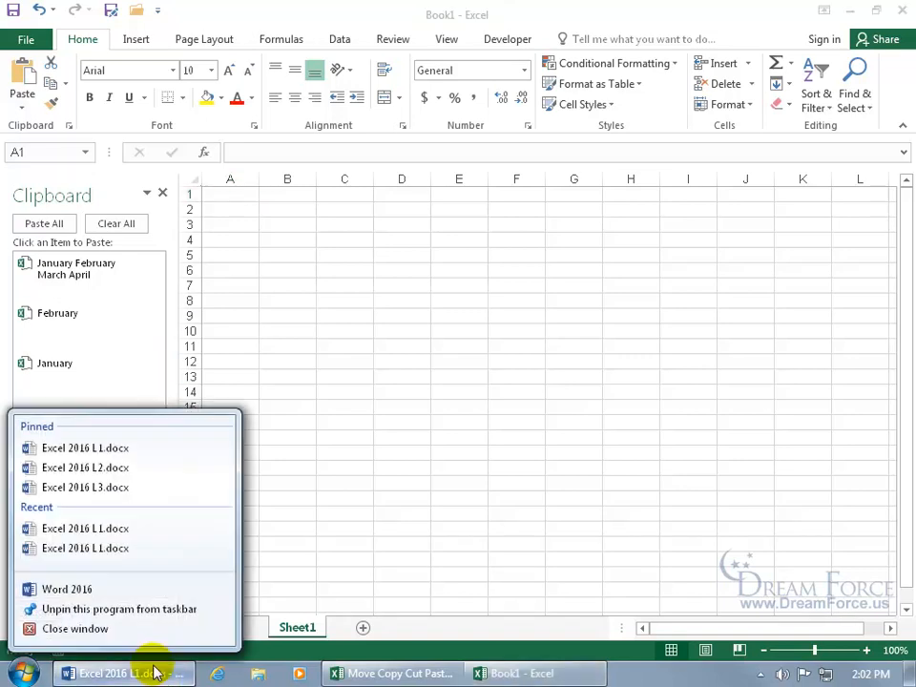
Paste the January–April headings into a new Word document, then close it without saving
left_click(141, 594)
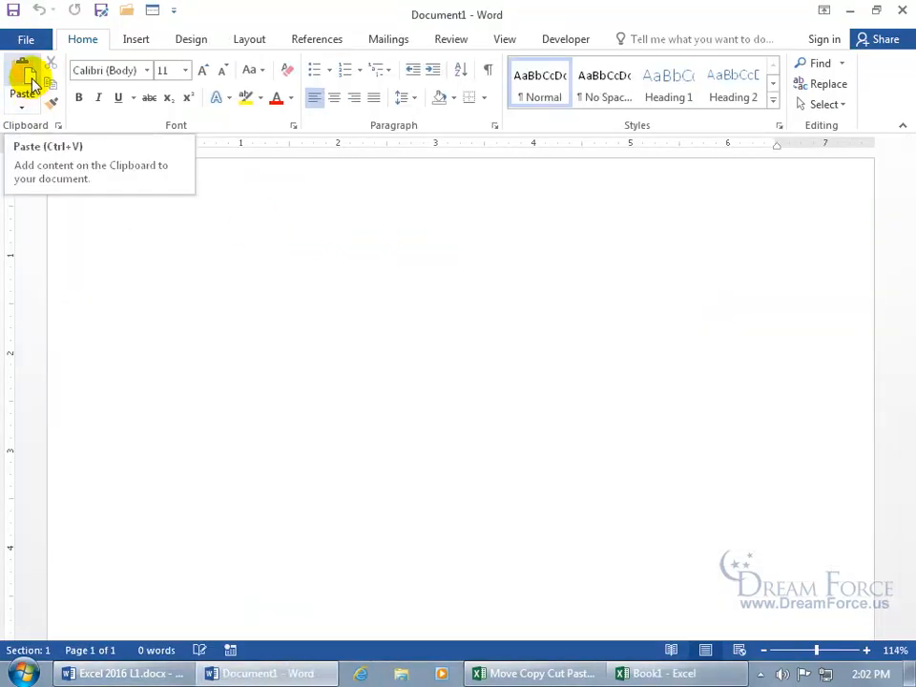
left_click(29, 81)
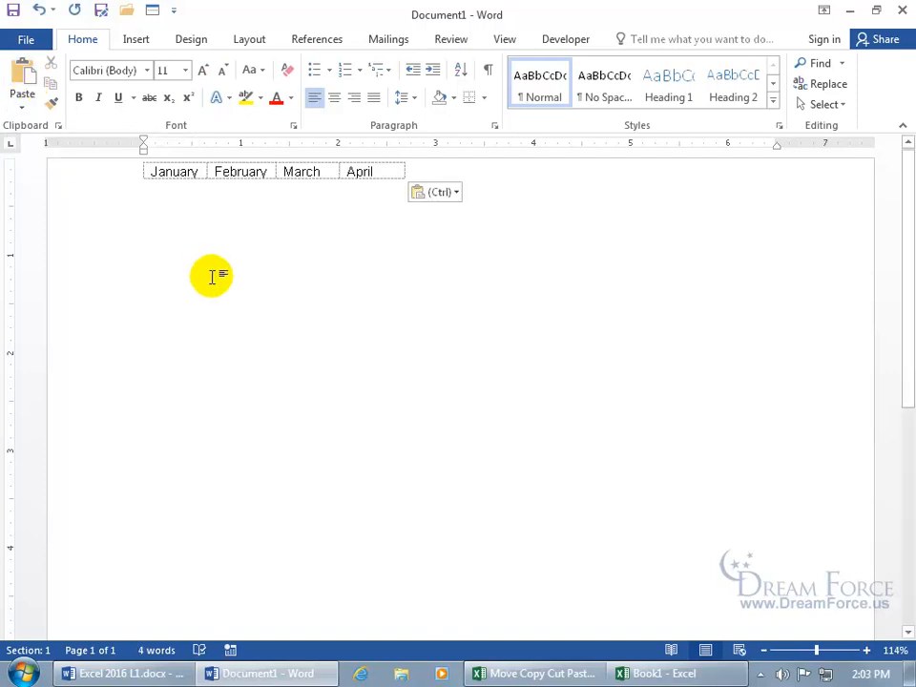
left_click(58, 125)
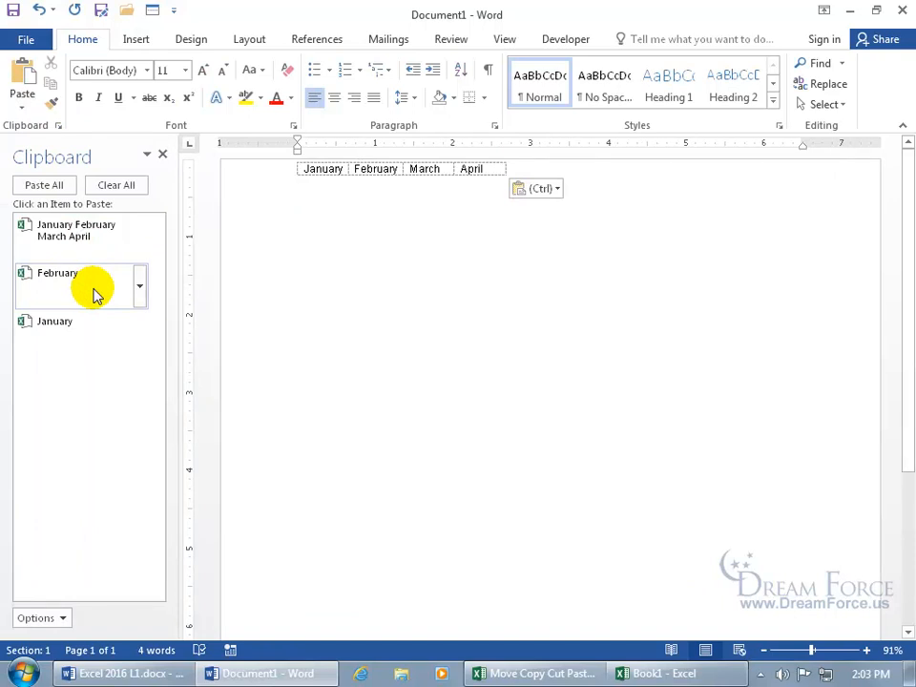
left_click(901, 9)
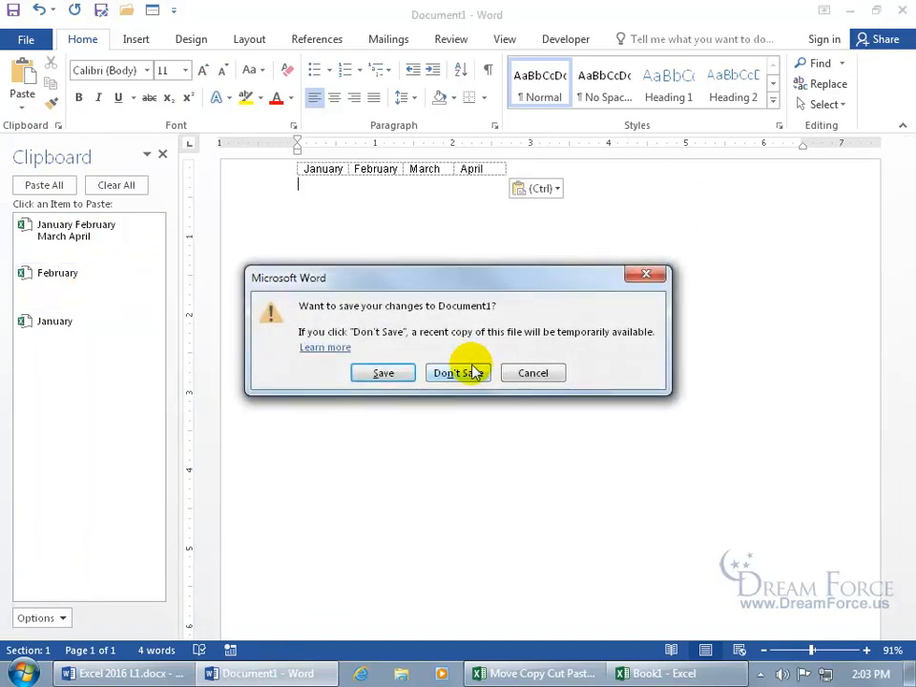
left_click(468, 369)
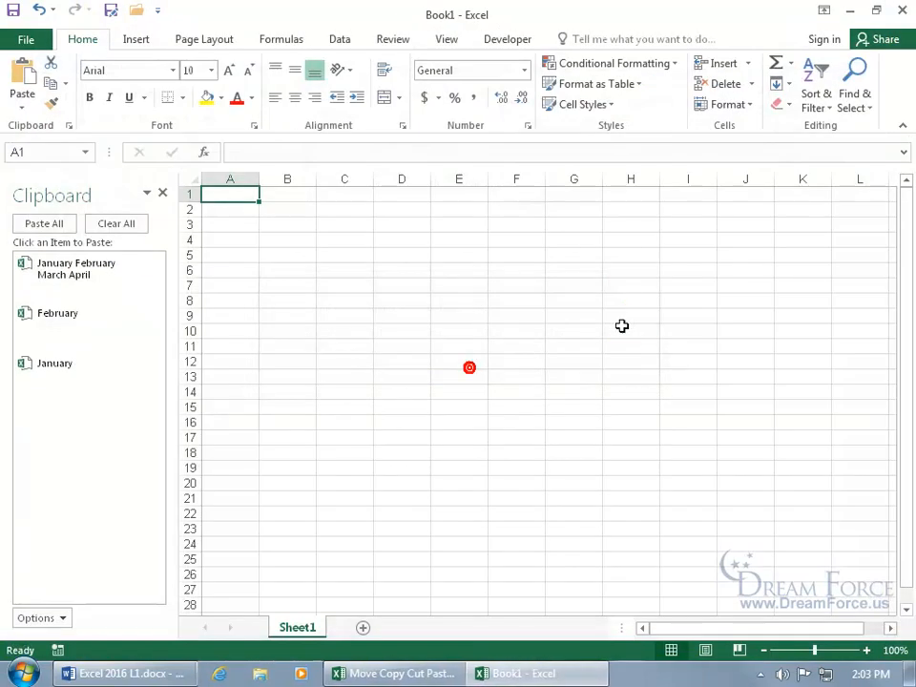
Clear all collected clipboard items, close Book1, and hide the Clipboard pane in the original workbook
left_click(122, 226)
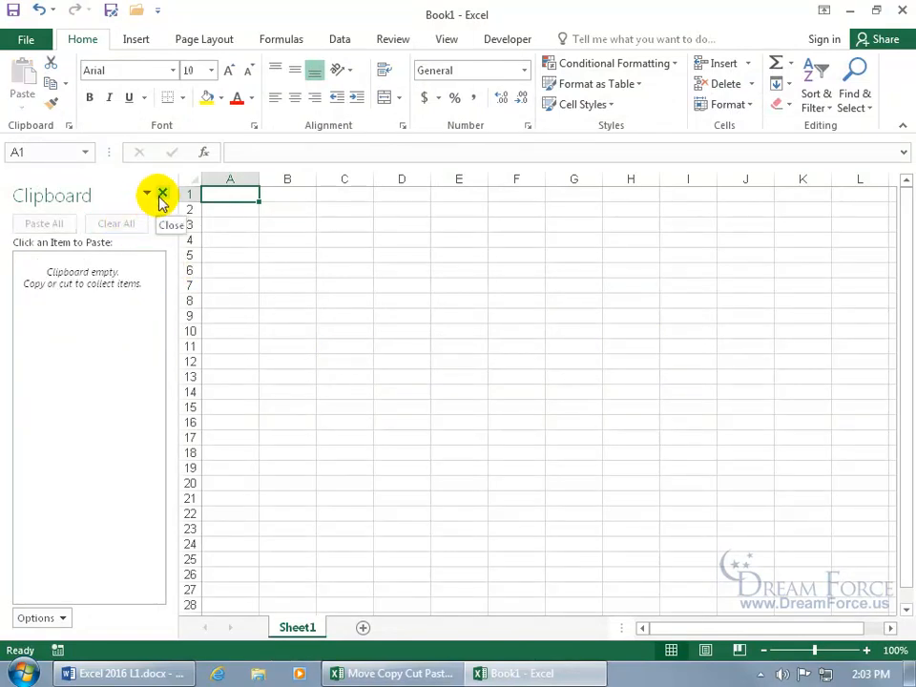
left_click(160, 195)
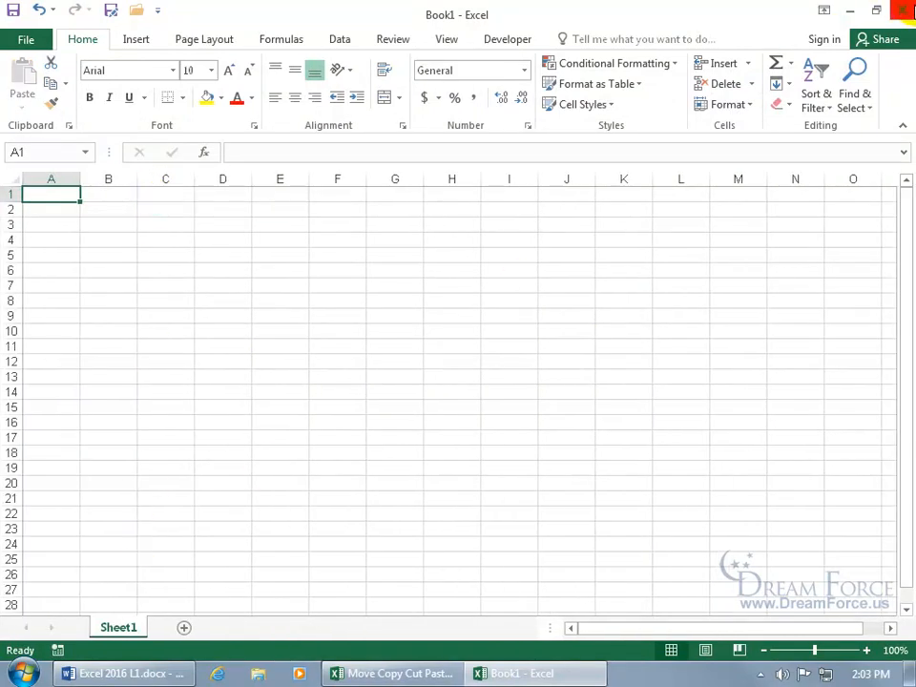
left_click(902, 10)
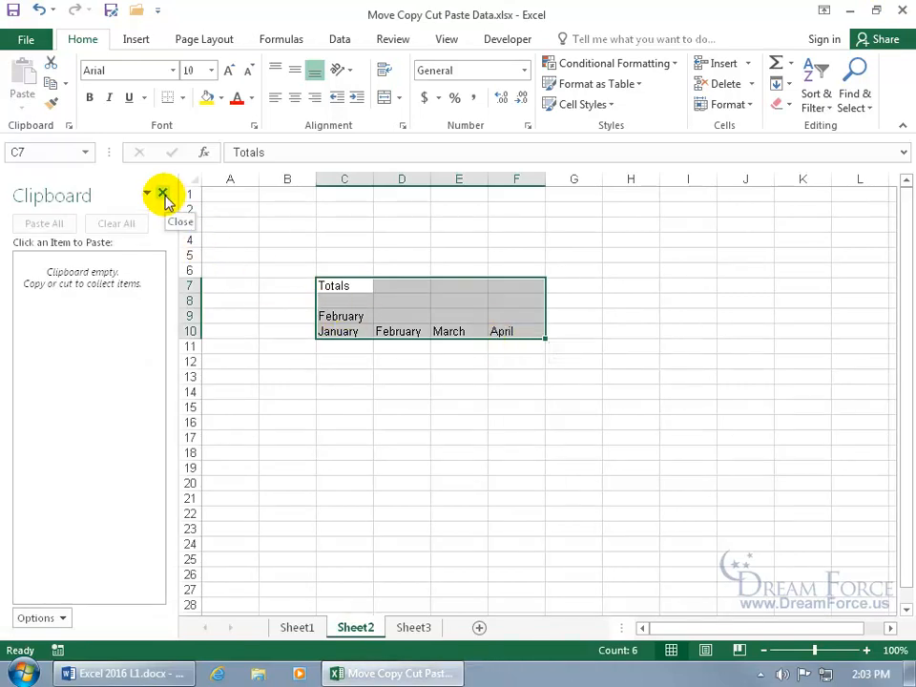
left_click(162, 195)
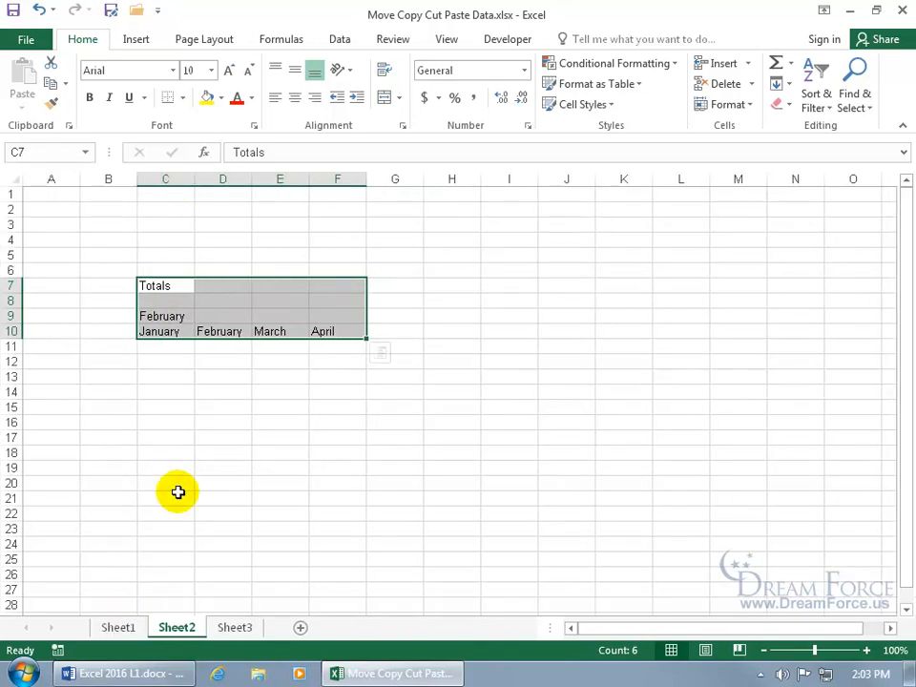
Clear C7:F10 on Sheet2, then copy the U.S. Totals H5:H9 from Sheet1
key("Delete")
left_click(122, 627)
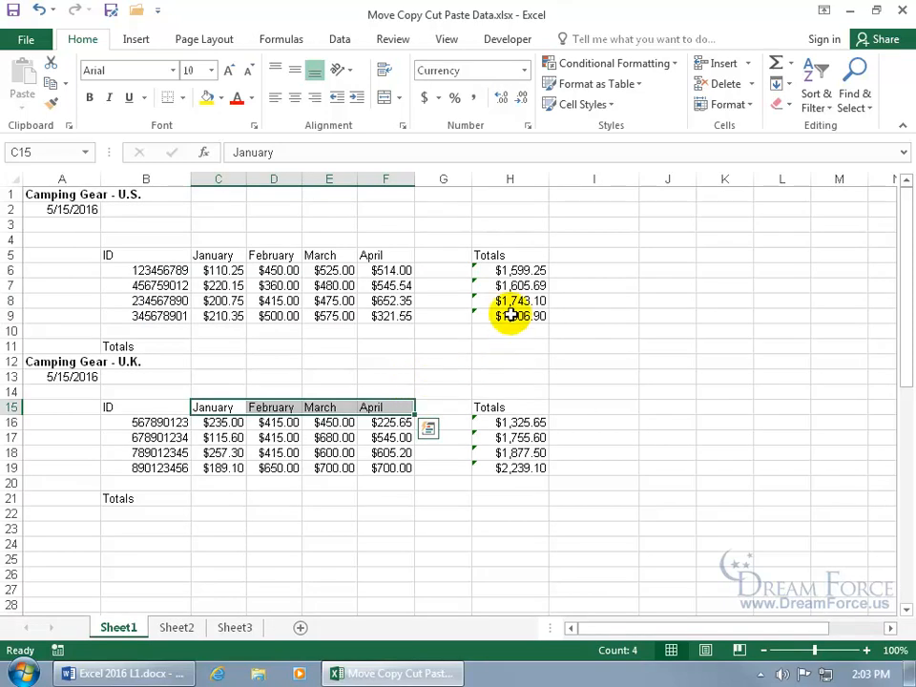
left_click_drag(505, 254, 524, 318)
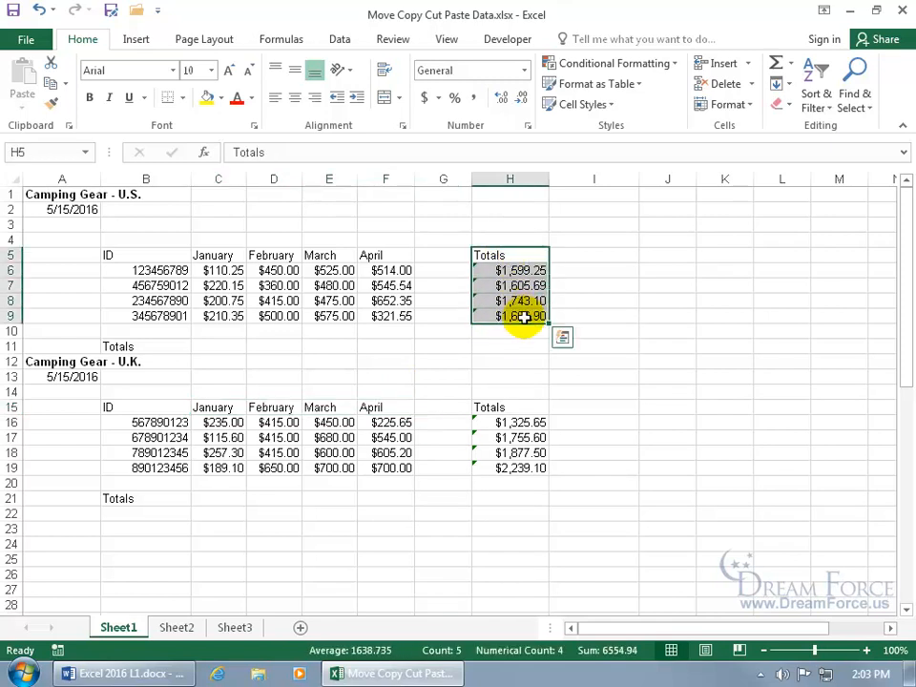
key("ctrl+c")
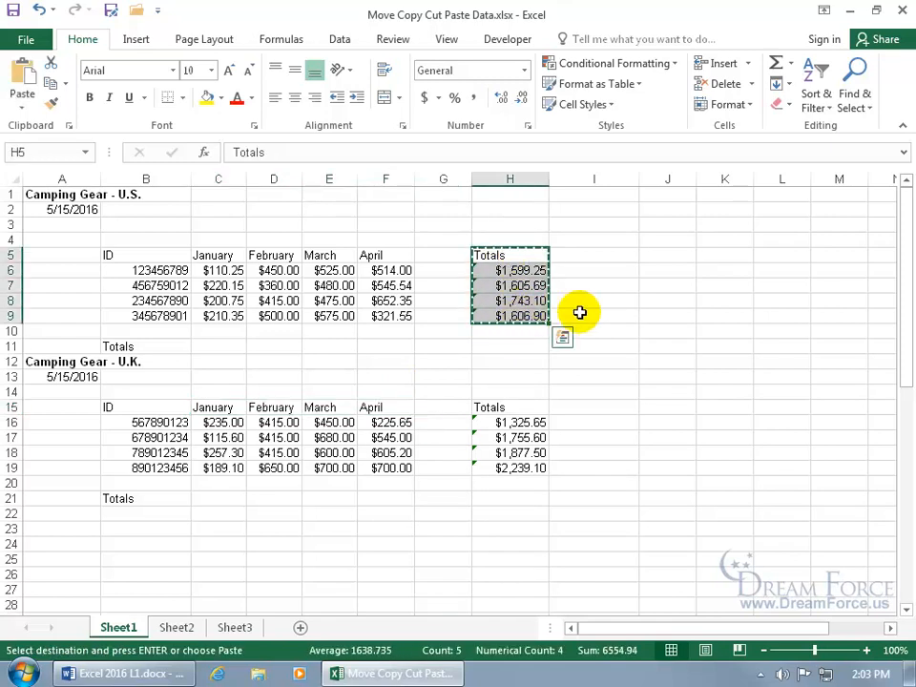
Trial-paste the totals at J5, undo it, then inspect D12's Month Total formula in Absolute References
left_click_drag(672, 253, 672, 322)
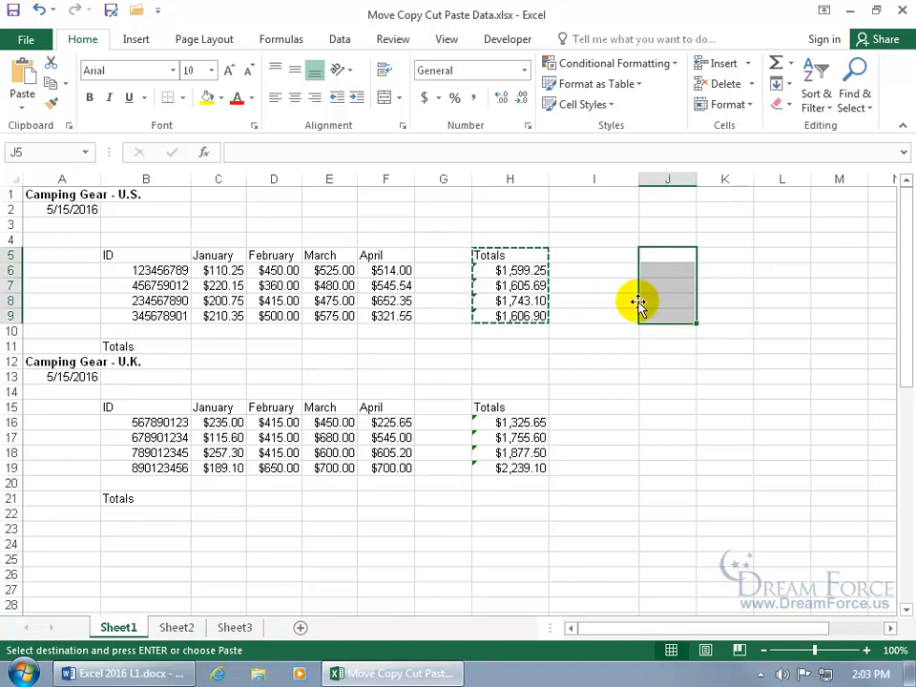
left_click(675, 254)
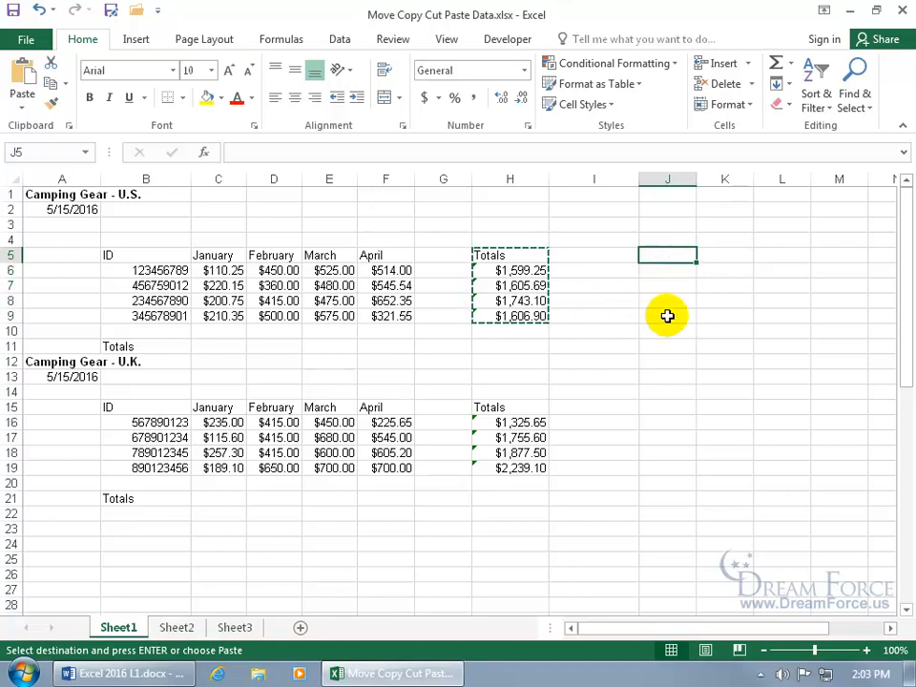
key("ctrl+v")
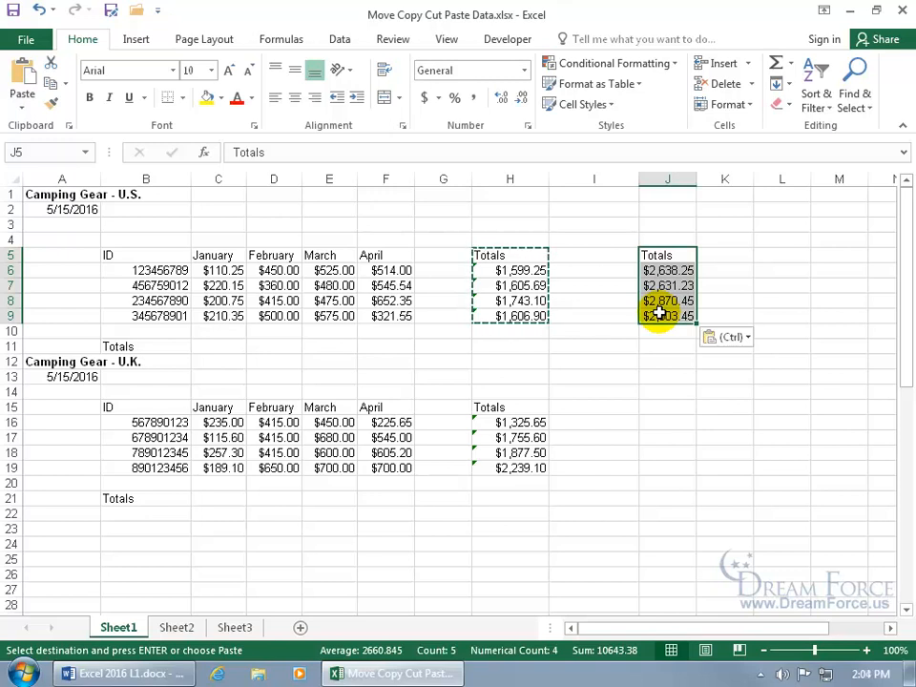
left_click(38, 9)
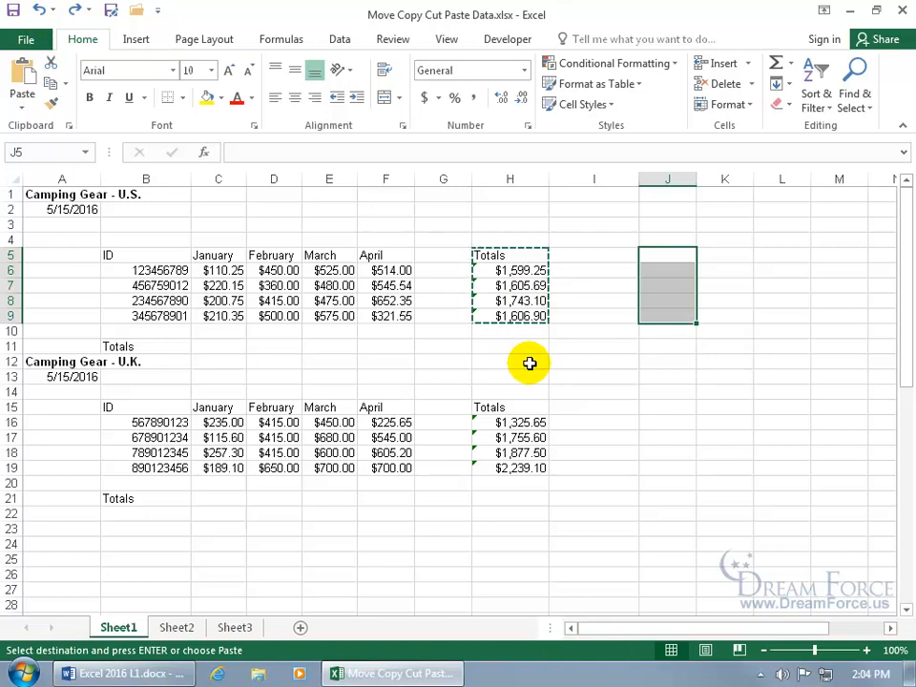
key("Escape")
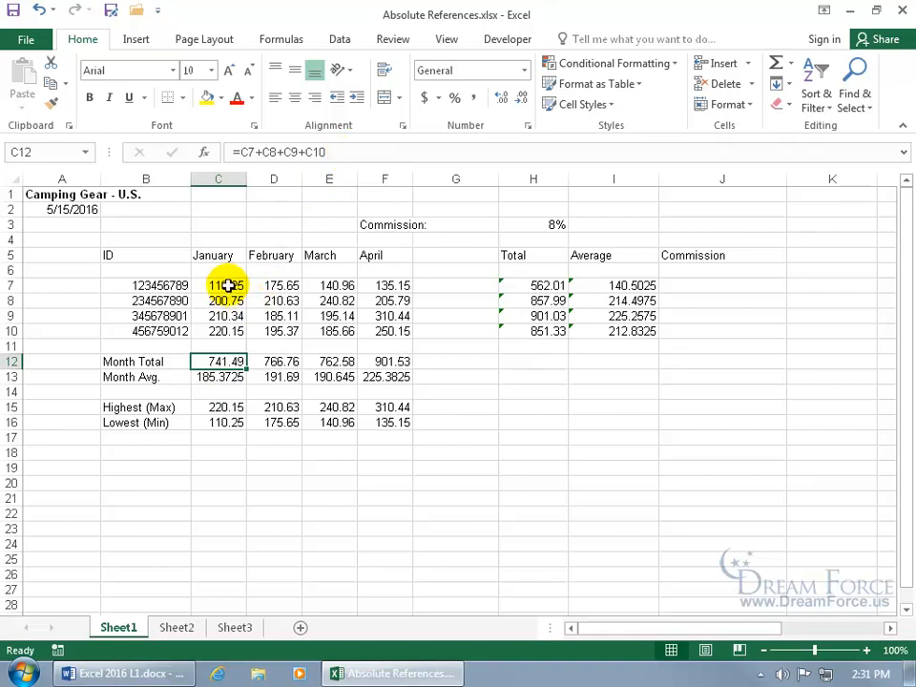
left_click(279, 361)
left_click(280, 361)
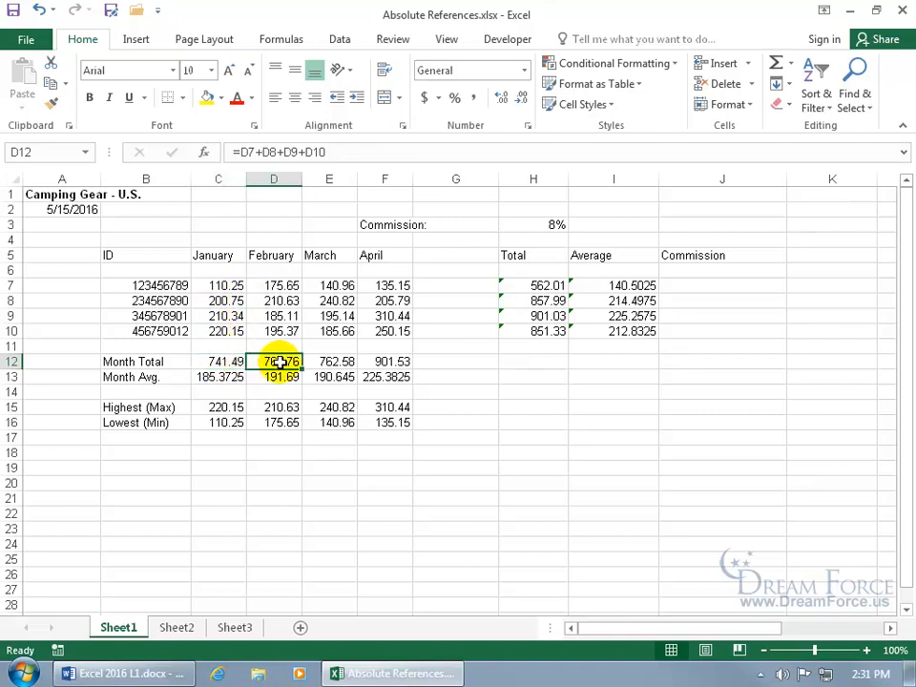
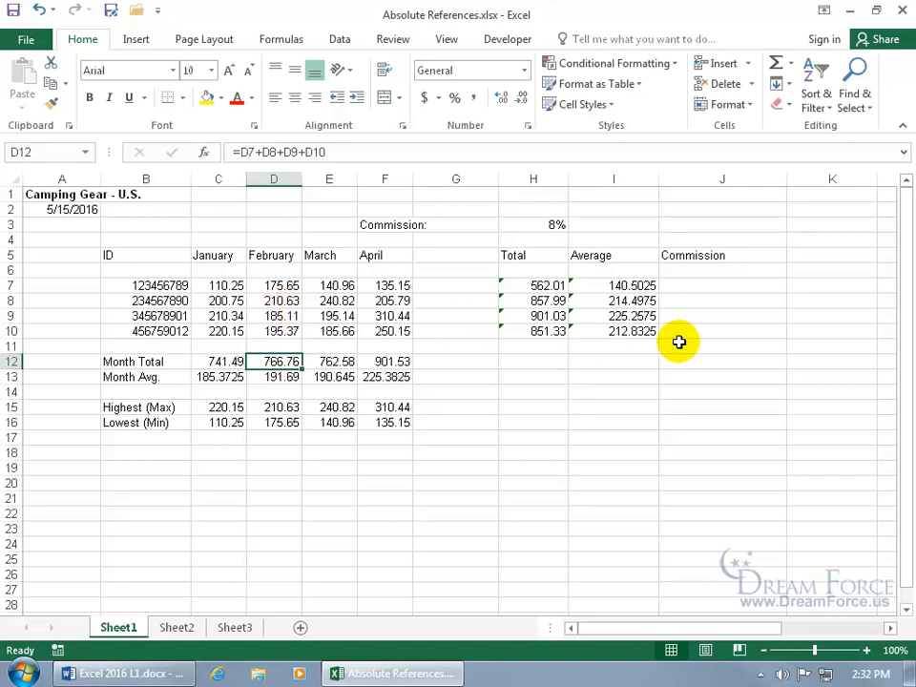
Enter =H3*H7 in J7 to calculate the first commission, 44.9608
left_click(702, 287)
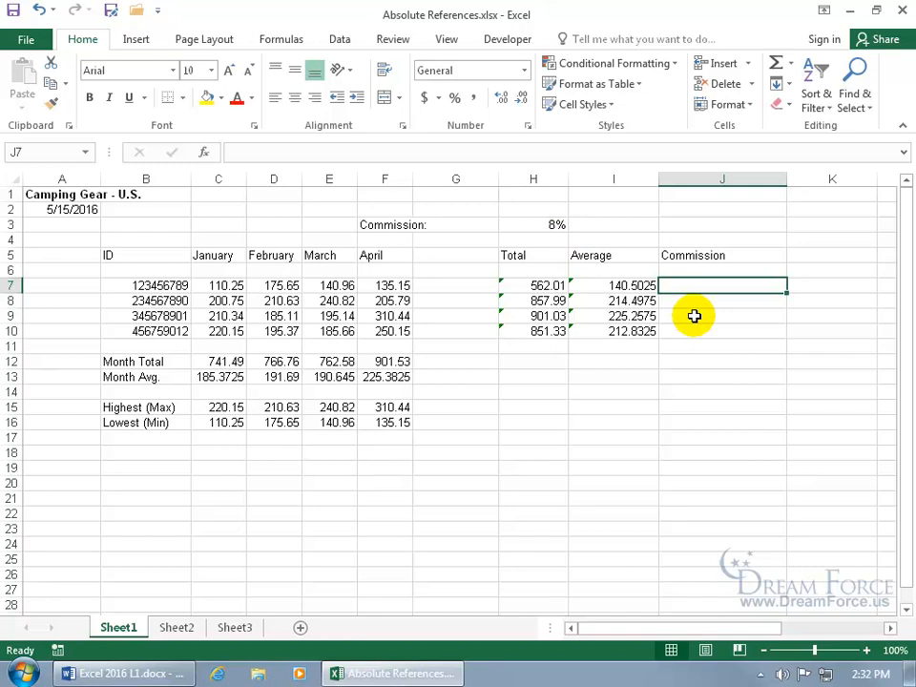
type("=")
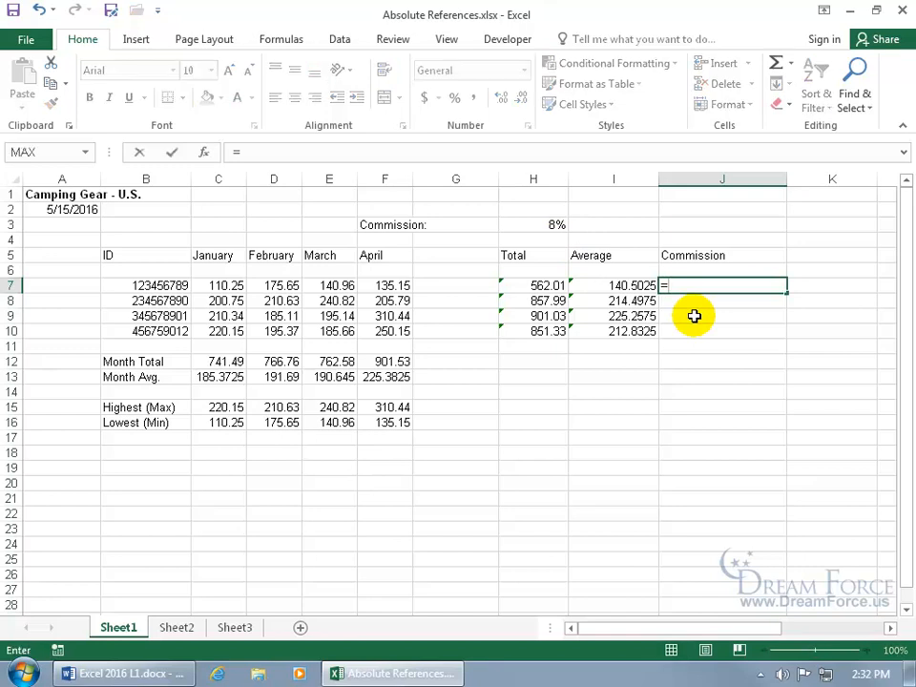
left_click(547, 225)
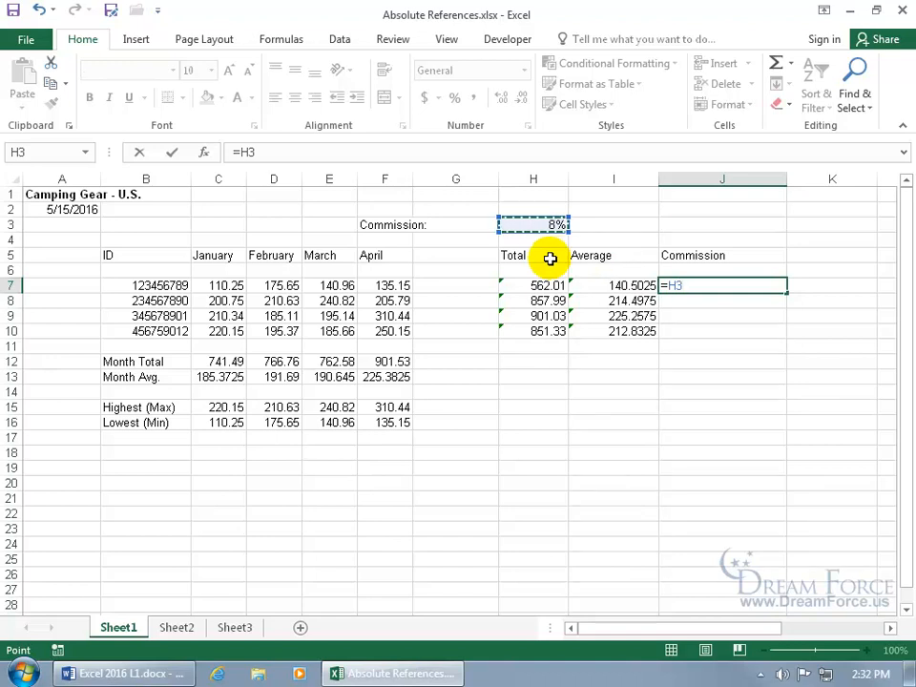
type("*")
left_click(548, 286)
key("Return")
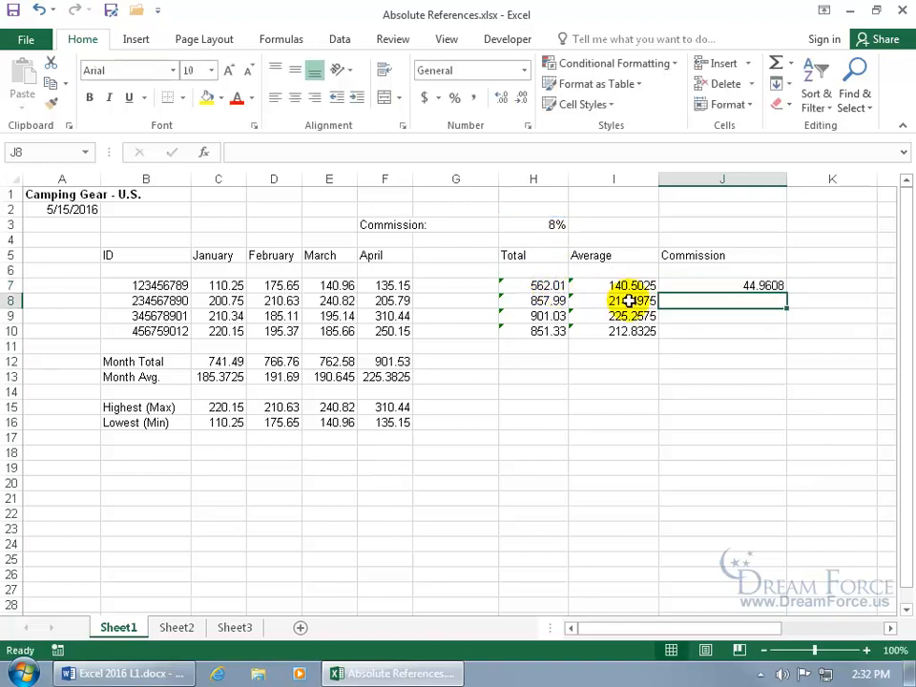
left_click(774, 285)
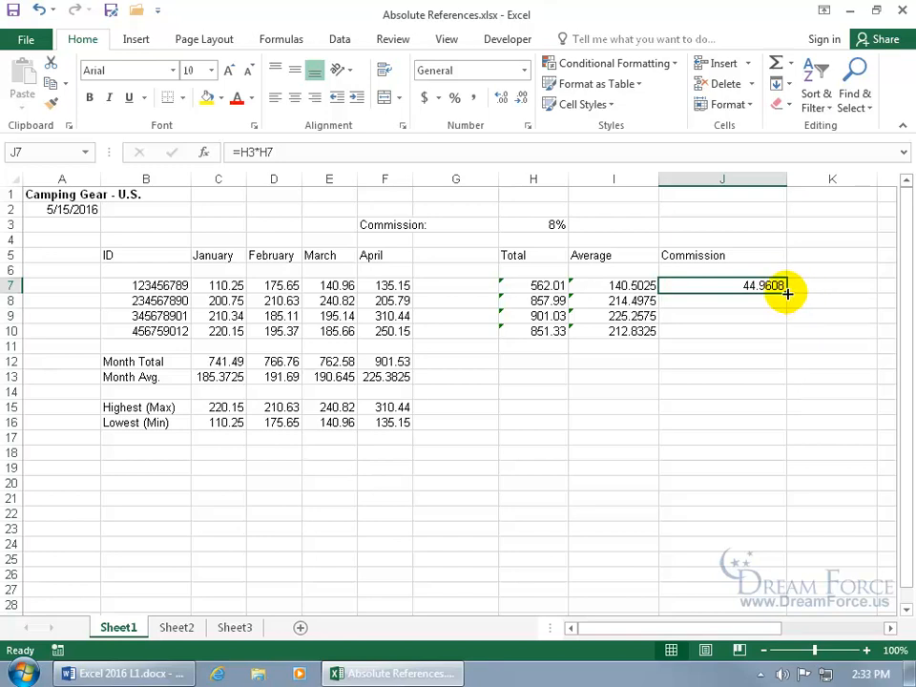
Fill J7's formula down to J10 and inspect J8's shifted references
left_click_drag(786, 294, 809, 324)
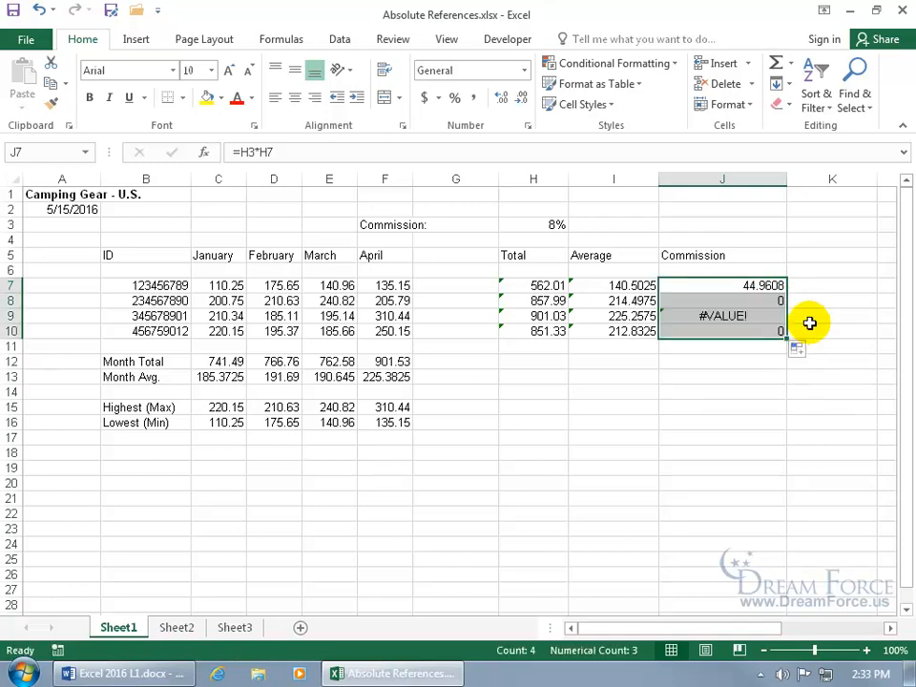
left_click(763, 302)
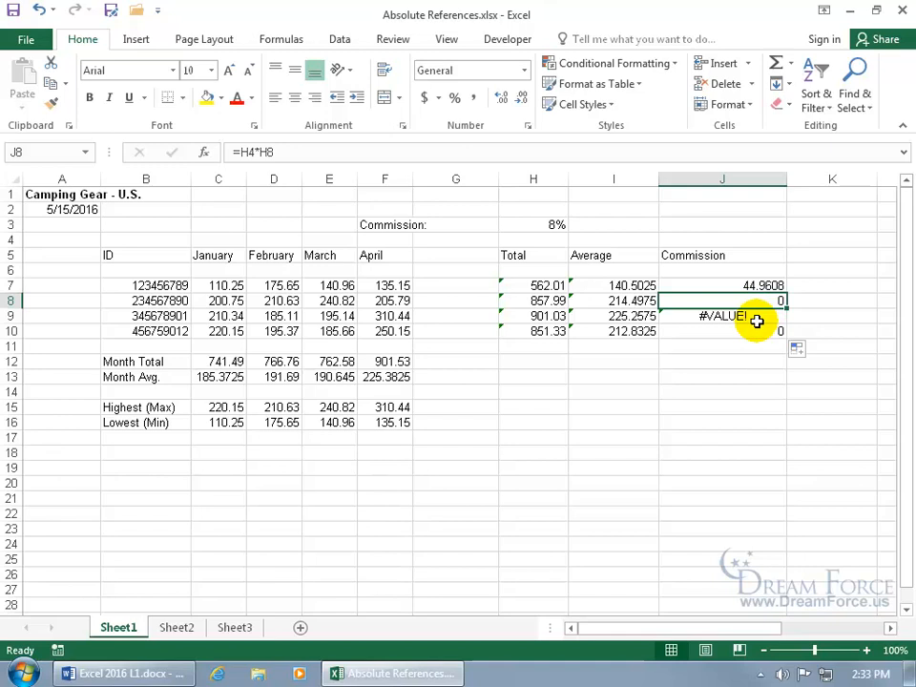
double_click(748, 302)
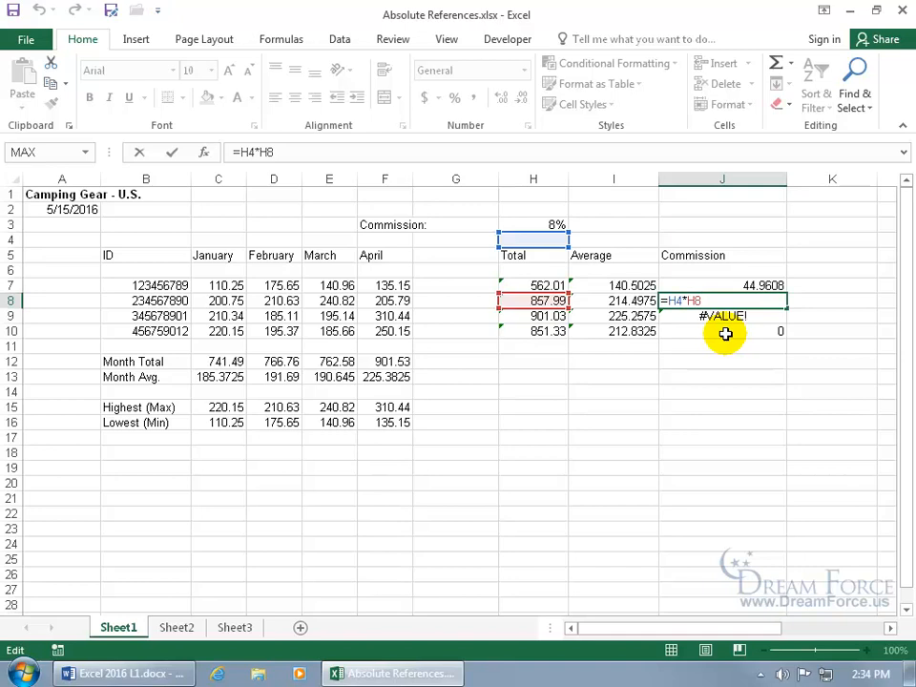
key("Return")
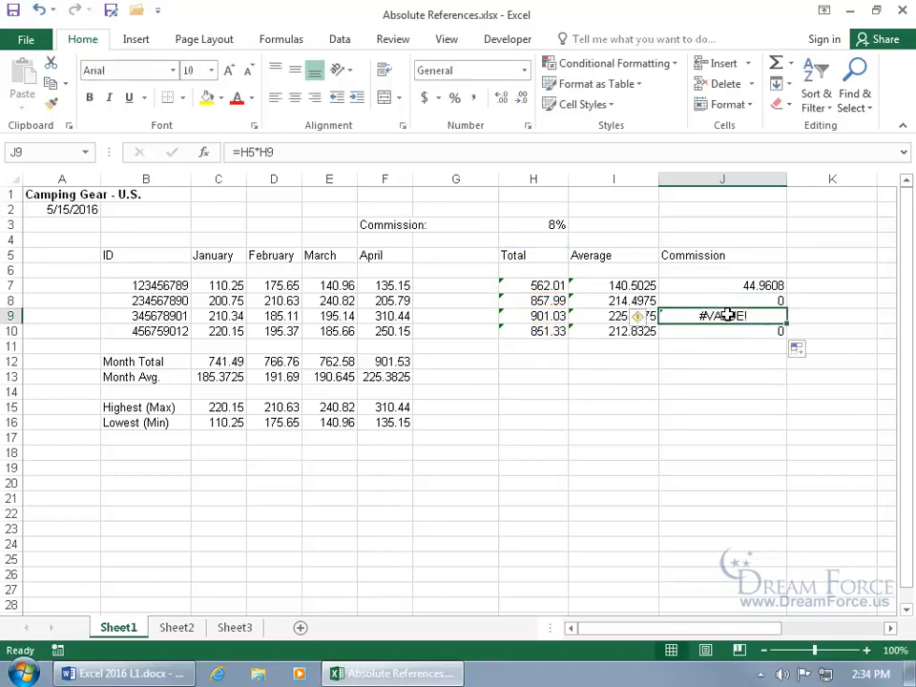
Inspect the formulas in J9 and J10, which show #VALUE! and 0, then J7's
double_click(720, 315)
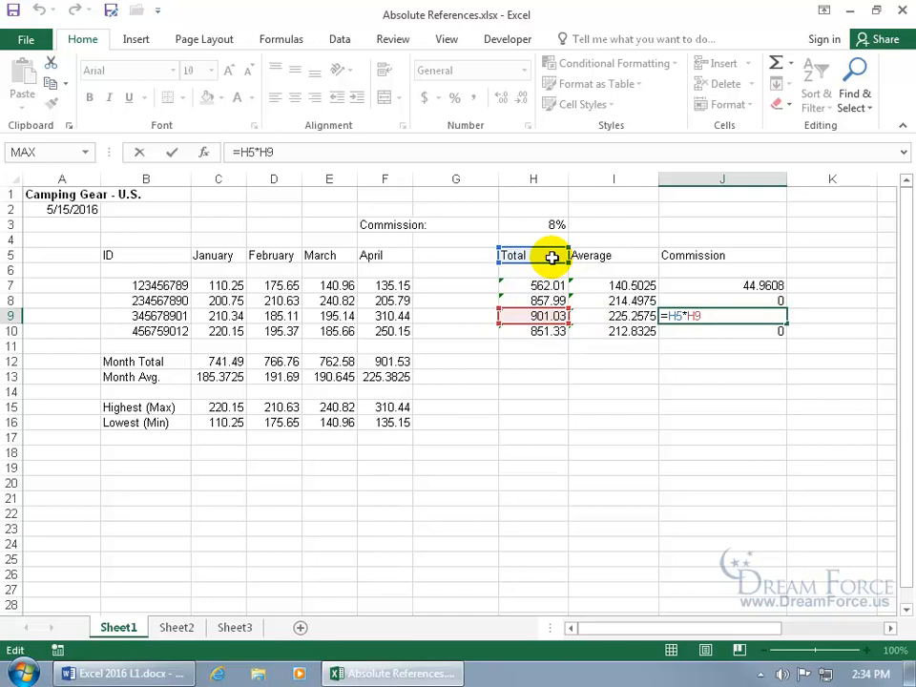
key("ctrl+Return")
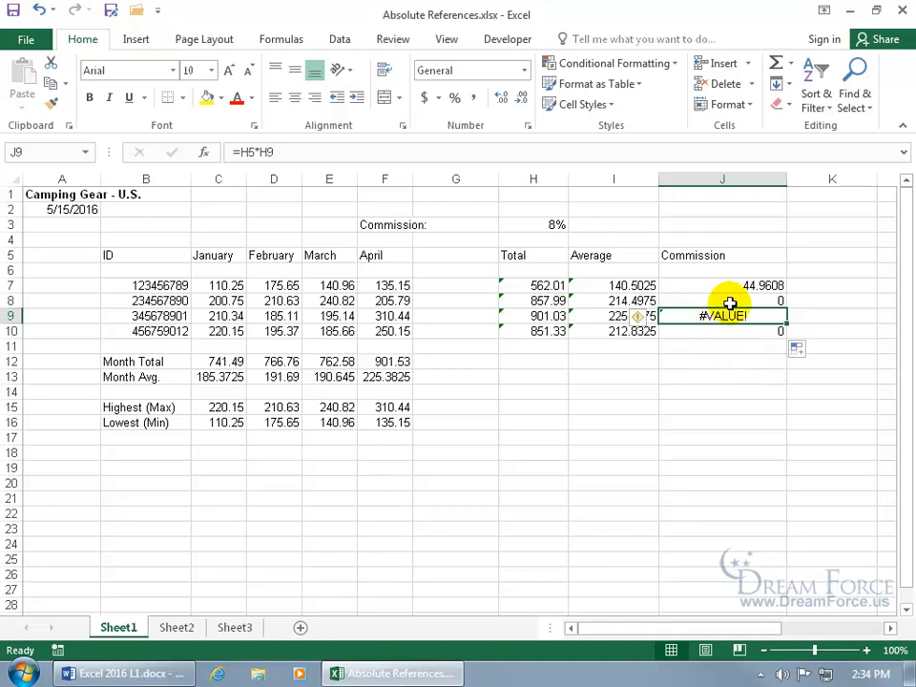
double_click(718, 330)
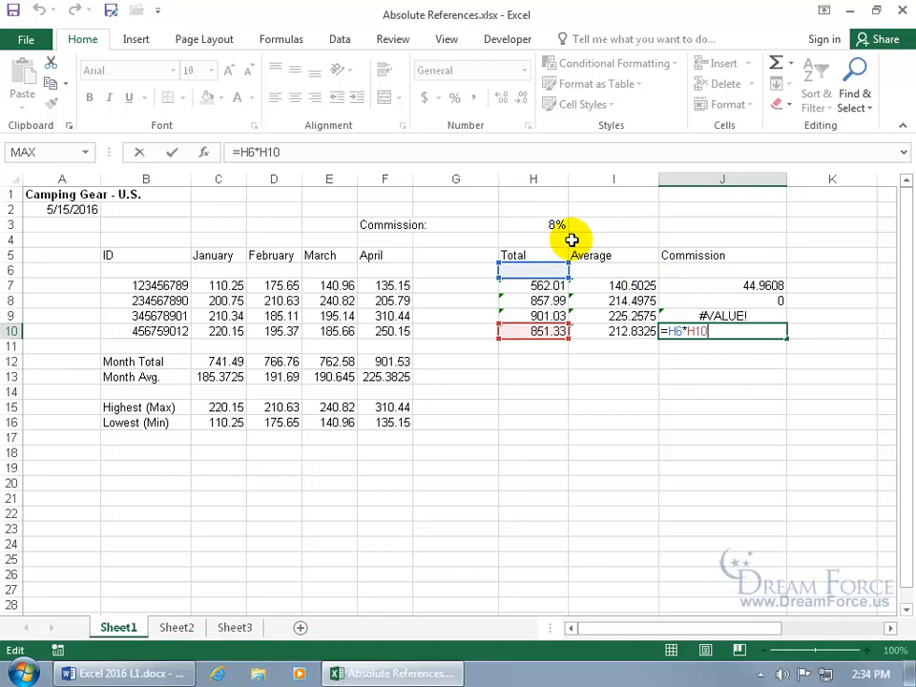
key("ctrl+Return")
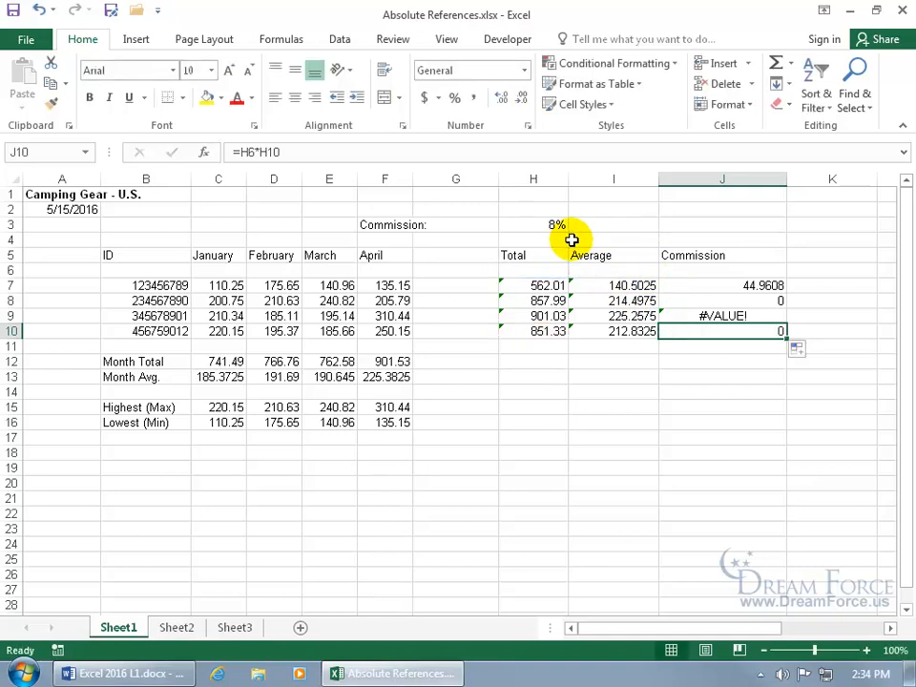
double_click(722, 285)
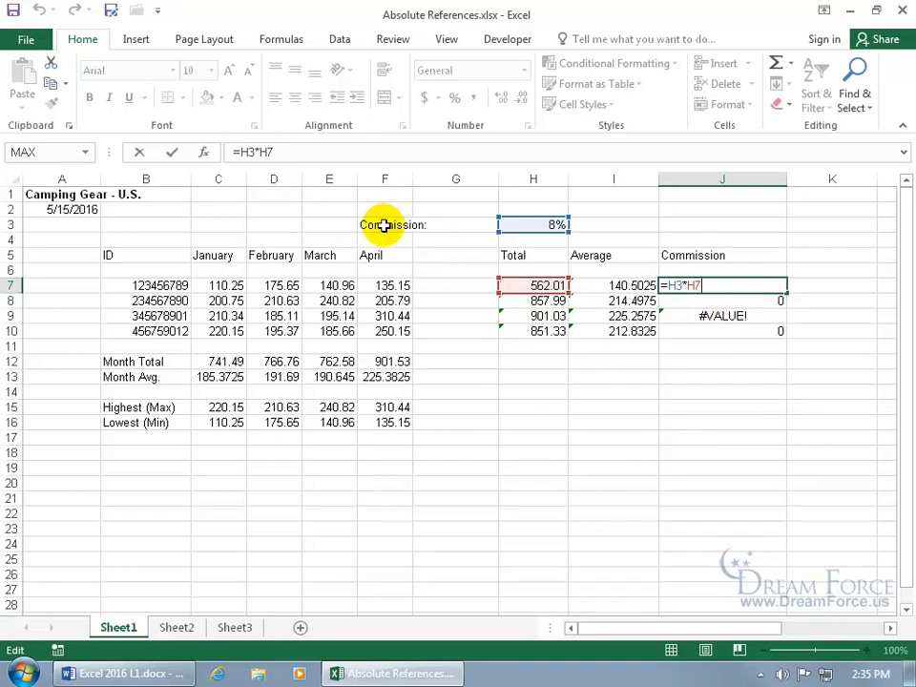
Make J7's rate reference absolute with F4, giving =$H$3*H7
left_click(239, 152)
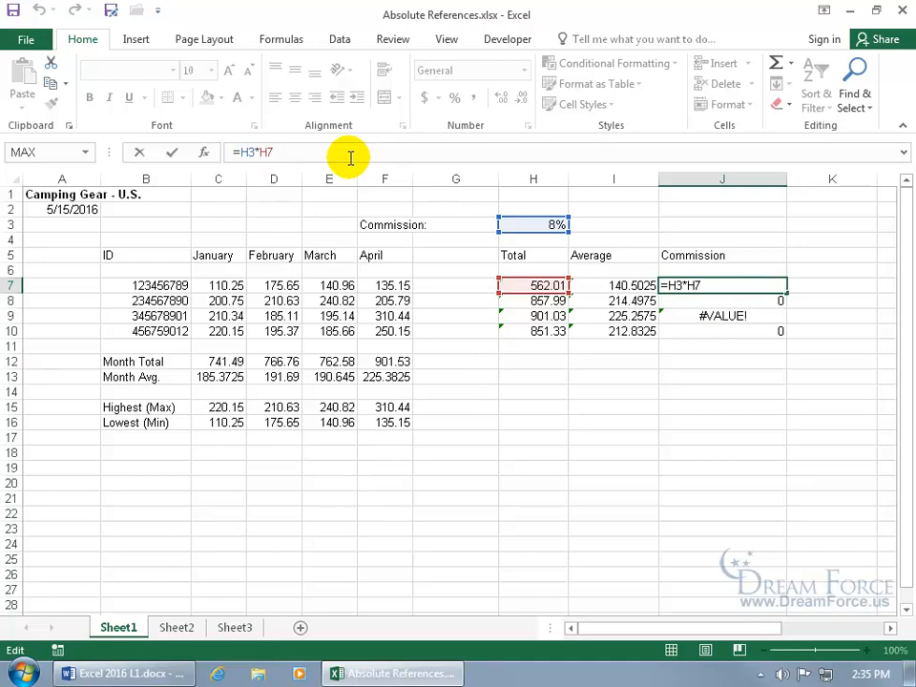
key("F4")
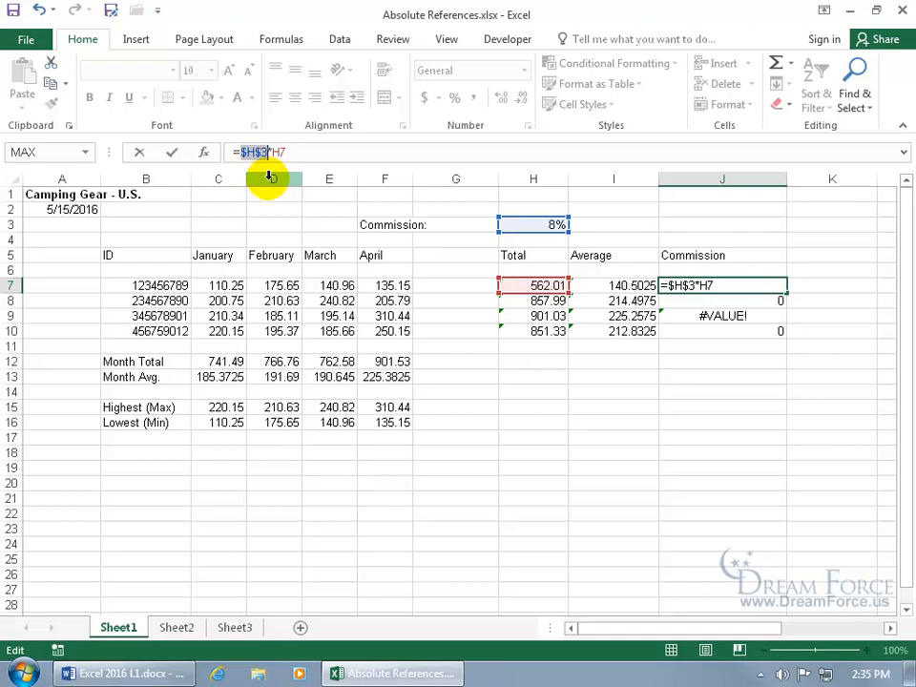
key("Return")
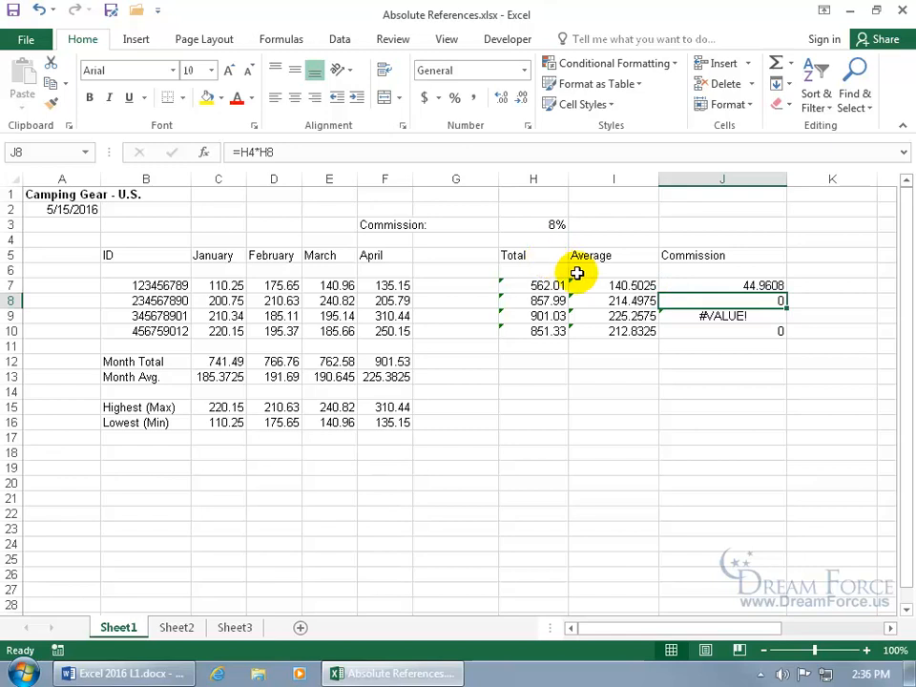
Change J7 to =H$3*H7 and fill down to J10 (68.6392, 72.0824, 68.1064)
left_click(727, 285)
double_click(725, 286)
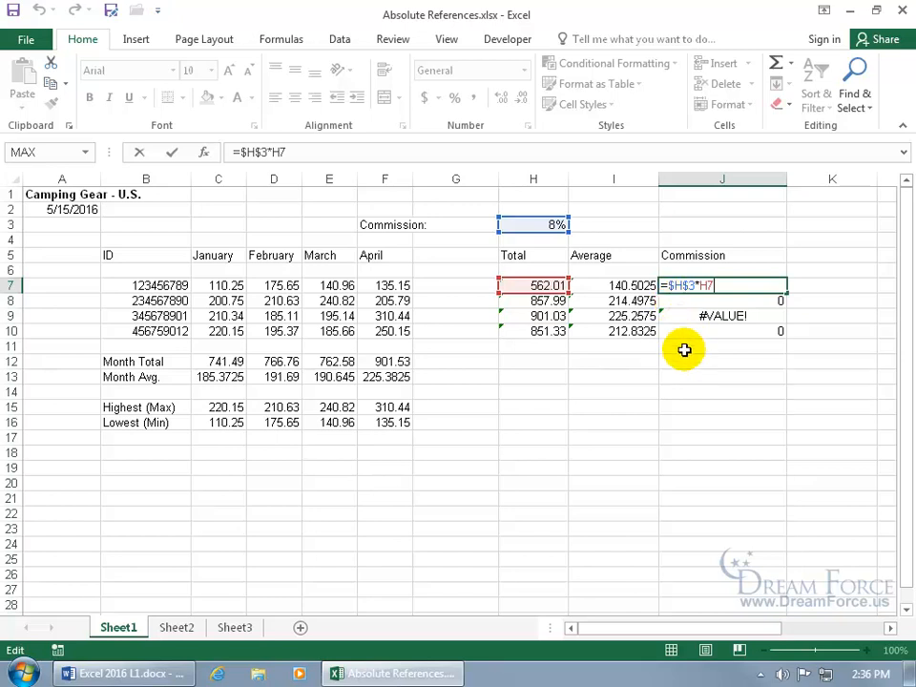
left_click(673, 285)
key("BackSpace")
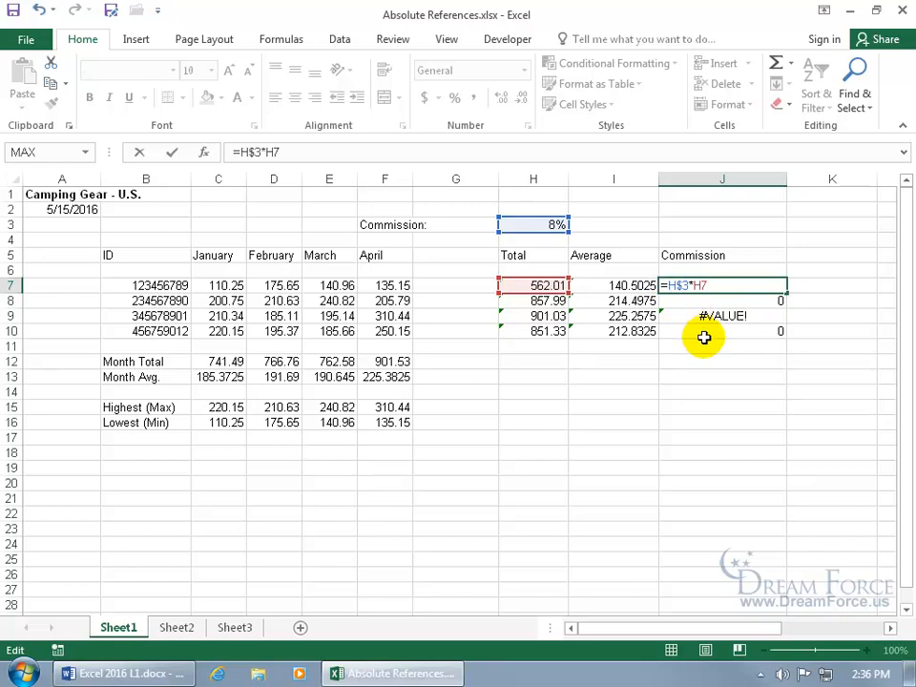
key("Return")
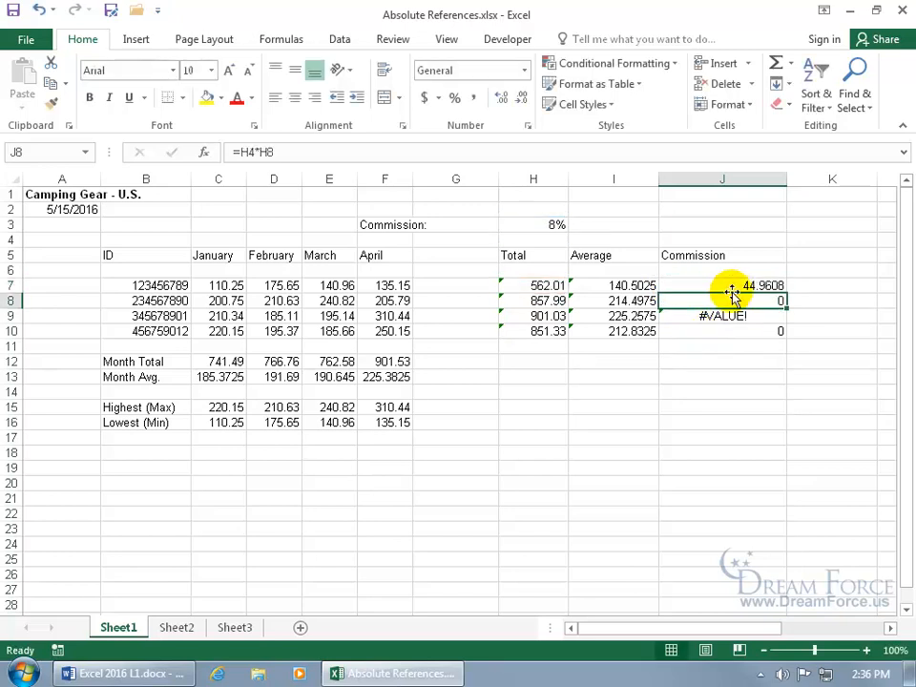
left_click(771, 286)
left_click_drag(784, 292, 786, 333)
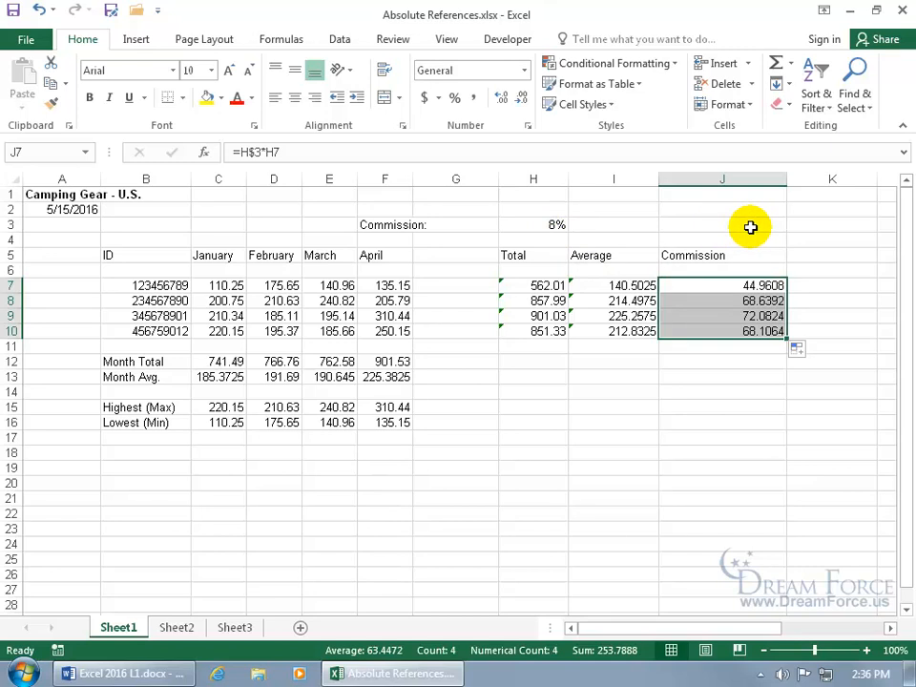
Add the column anchor back so J7 reads =$H$3*H7
left_click(702, 286)
double_click(703, 286)
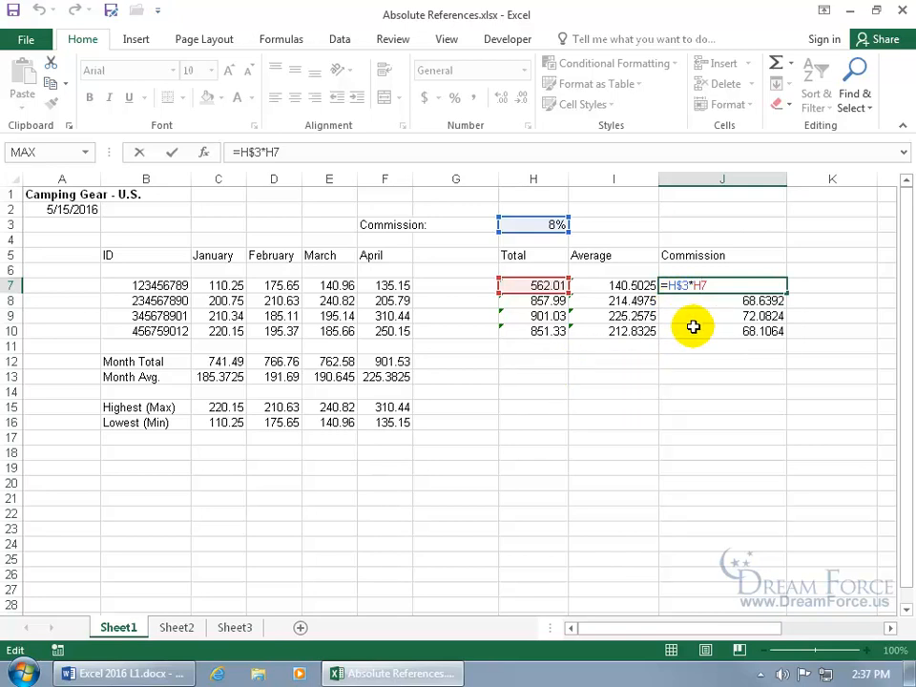
left_click(667, 285)
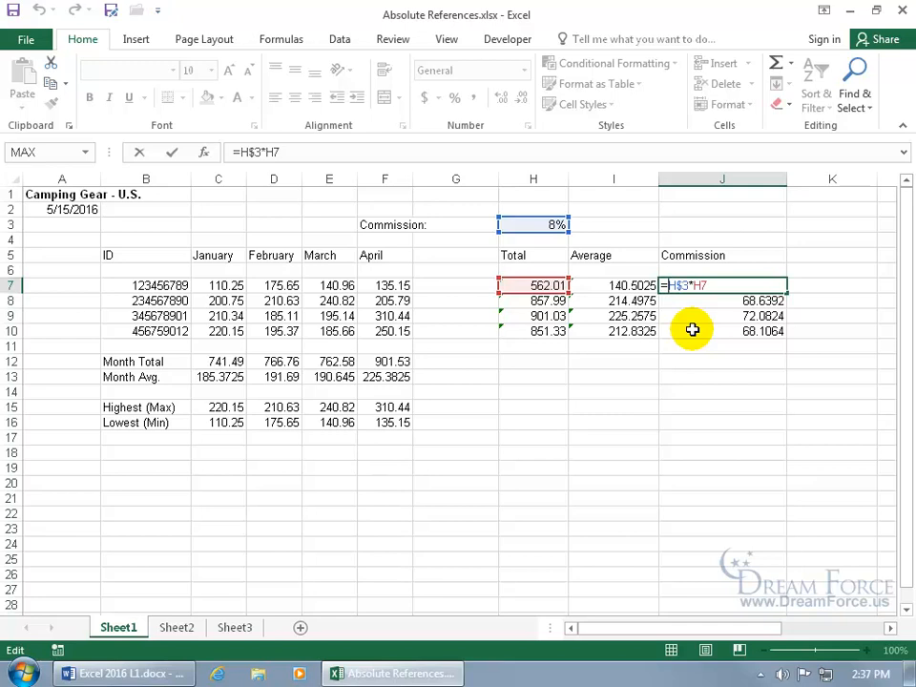
type("$")
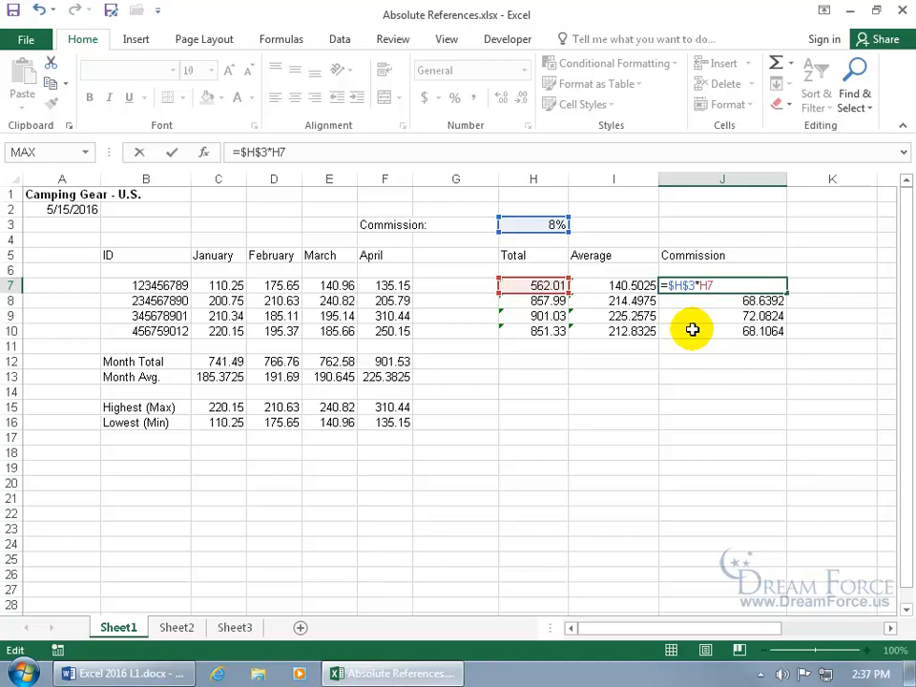
key("Return")
Fill the =$H$3 formula down to J10 and confirm J10 holds =$H$3*H10
left_click(771, 285)
left_click_drag(784, 289, 790, 336)
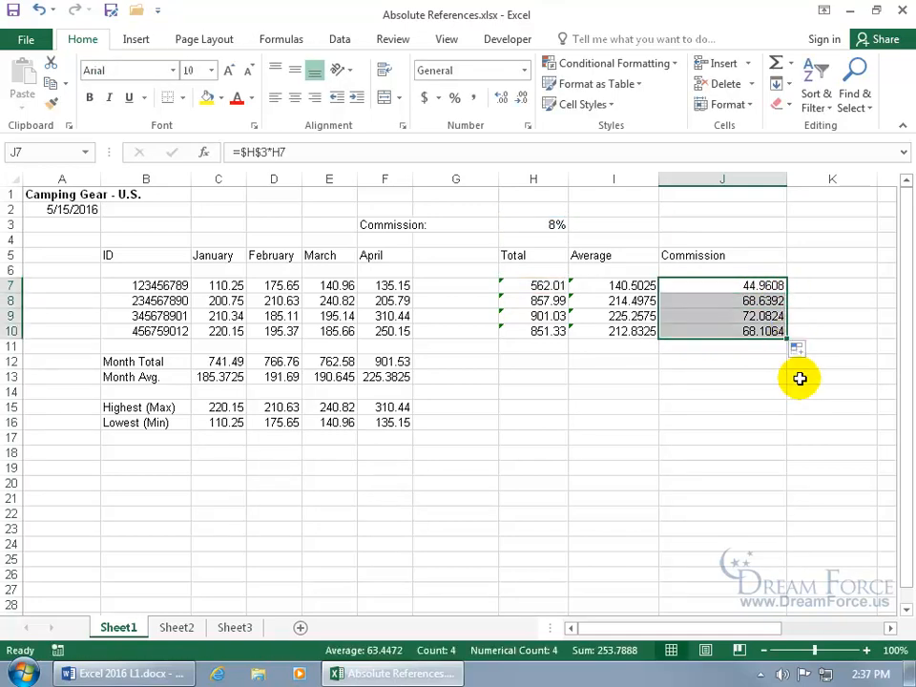
left_click(683, 330)
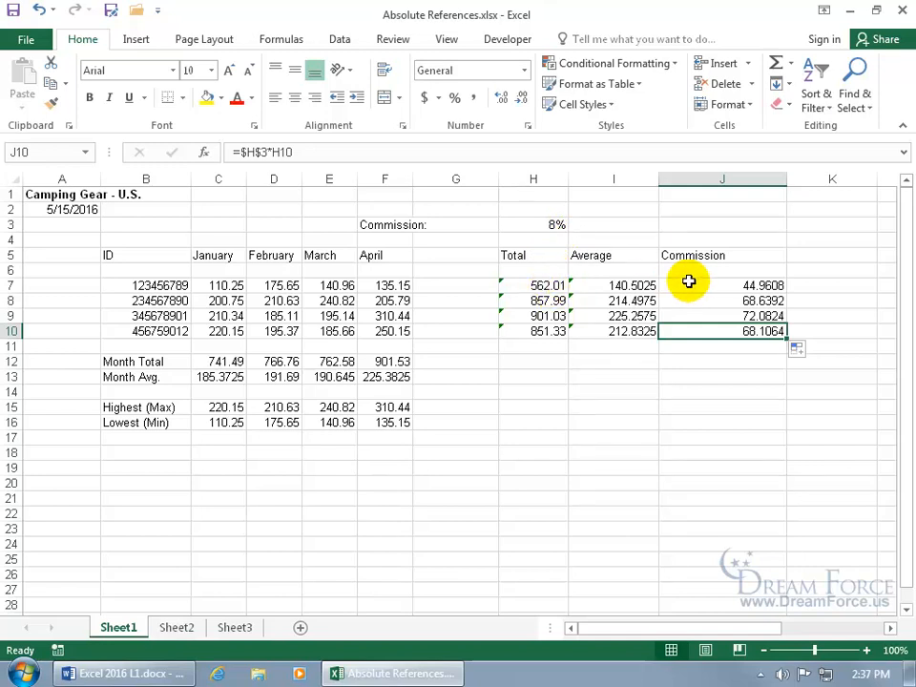
left_click(554, 222)
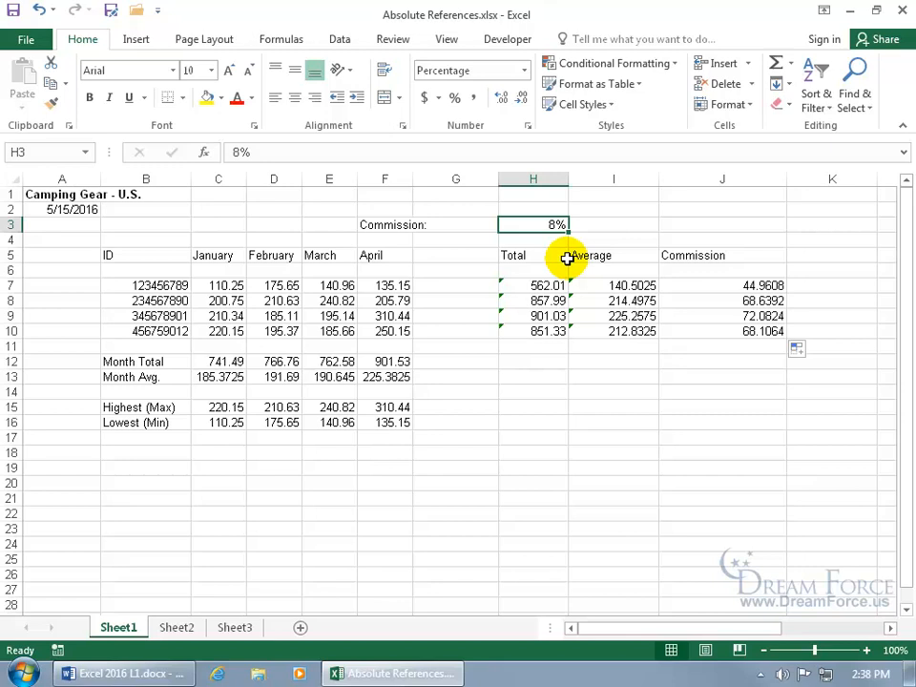
Change the commission rate in H3 to 10%
left_click(682, 283)
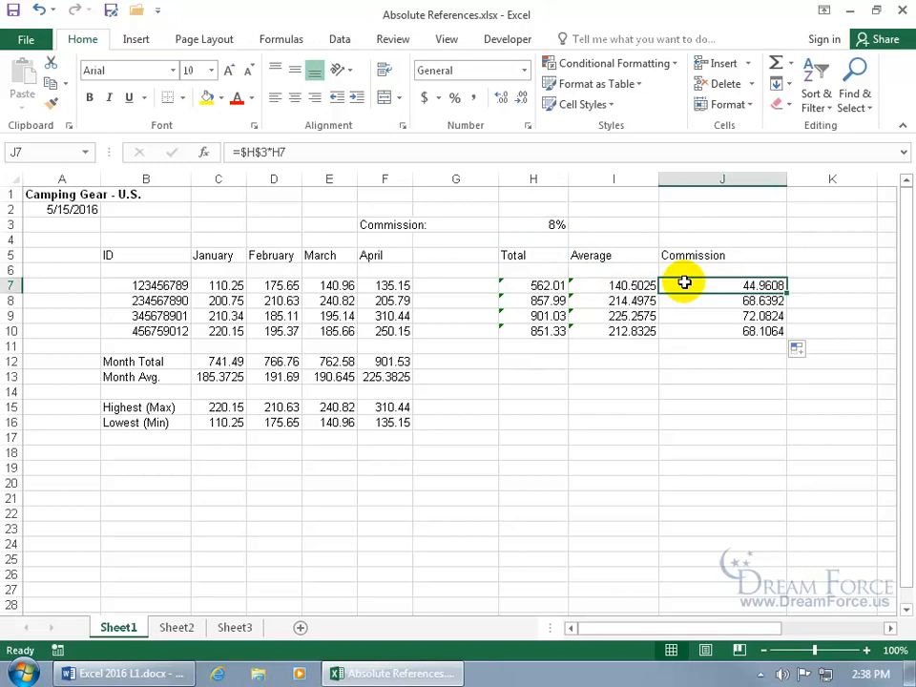
left_click(556, 227)
type("10%")
key("Return")
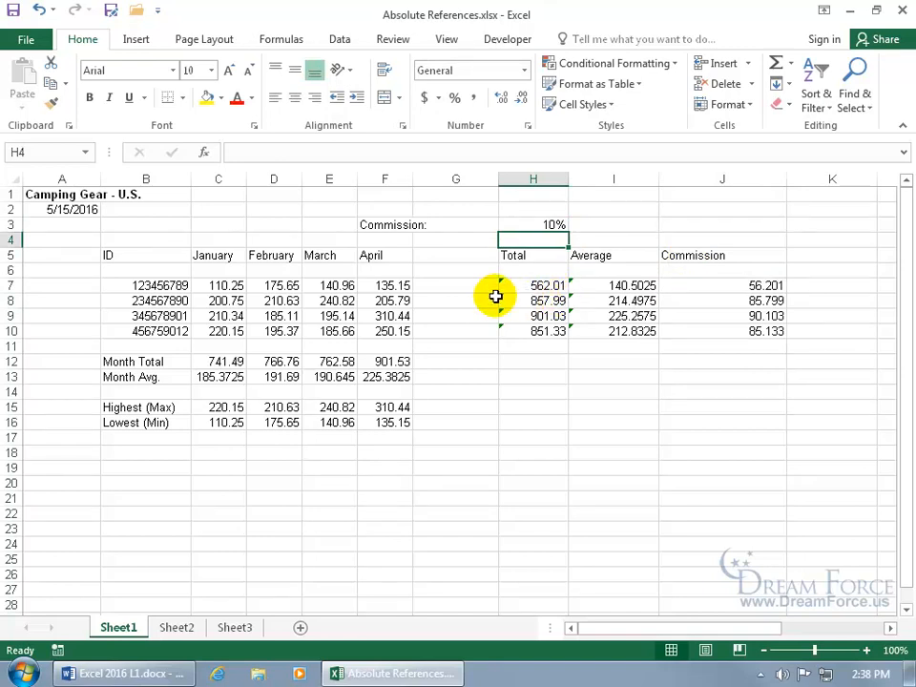
Enter 500 as the January value in C7
left_click(224, 287)
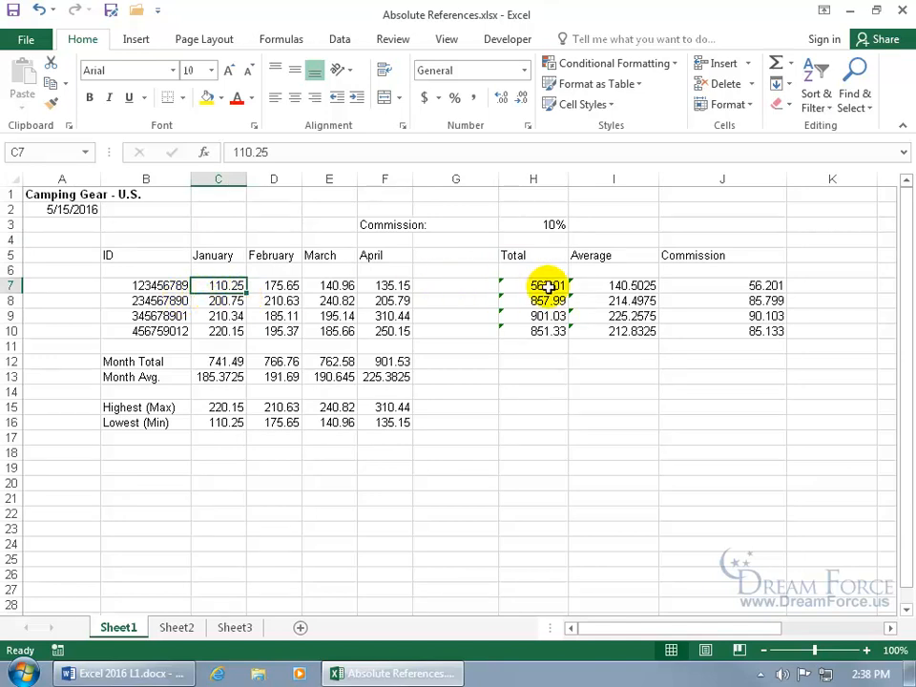
type("500")
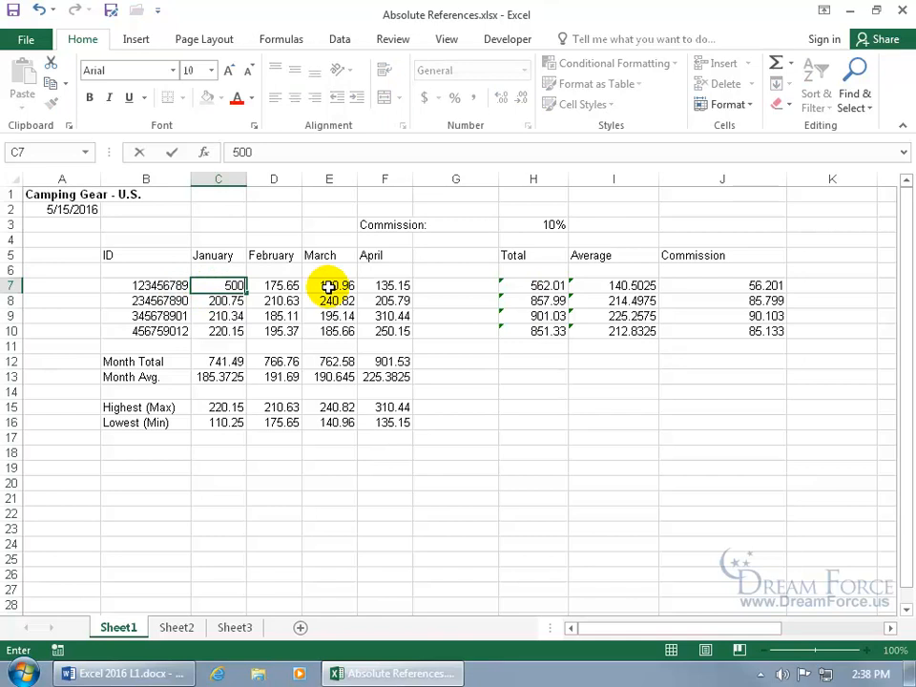
key("Return")
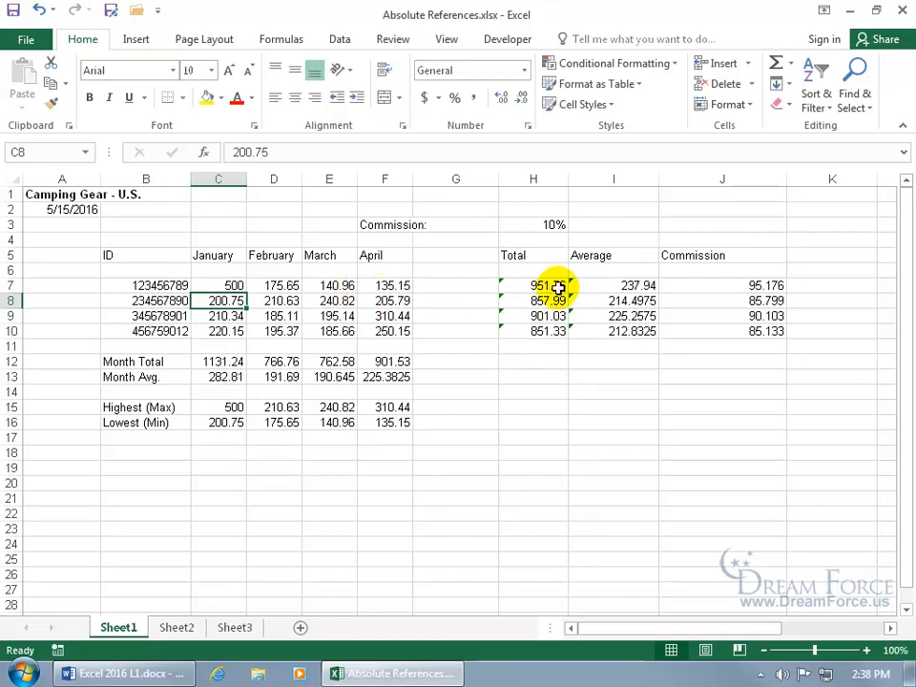